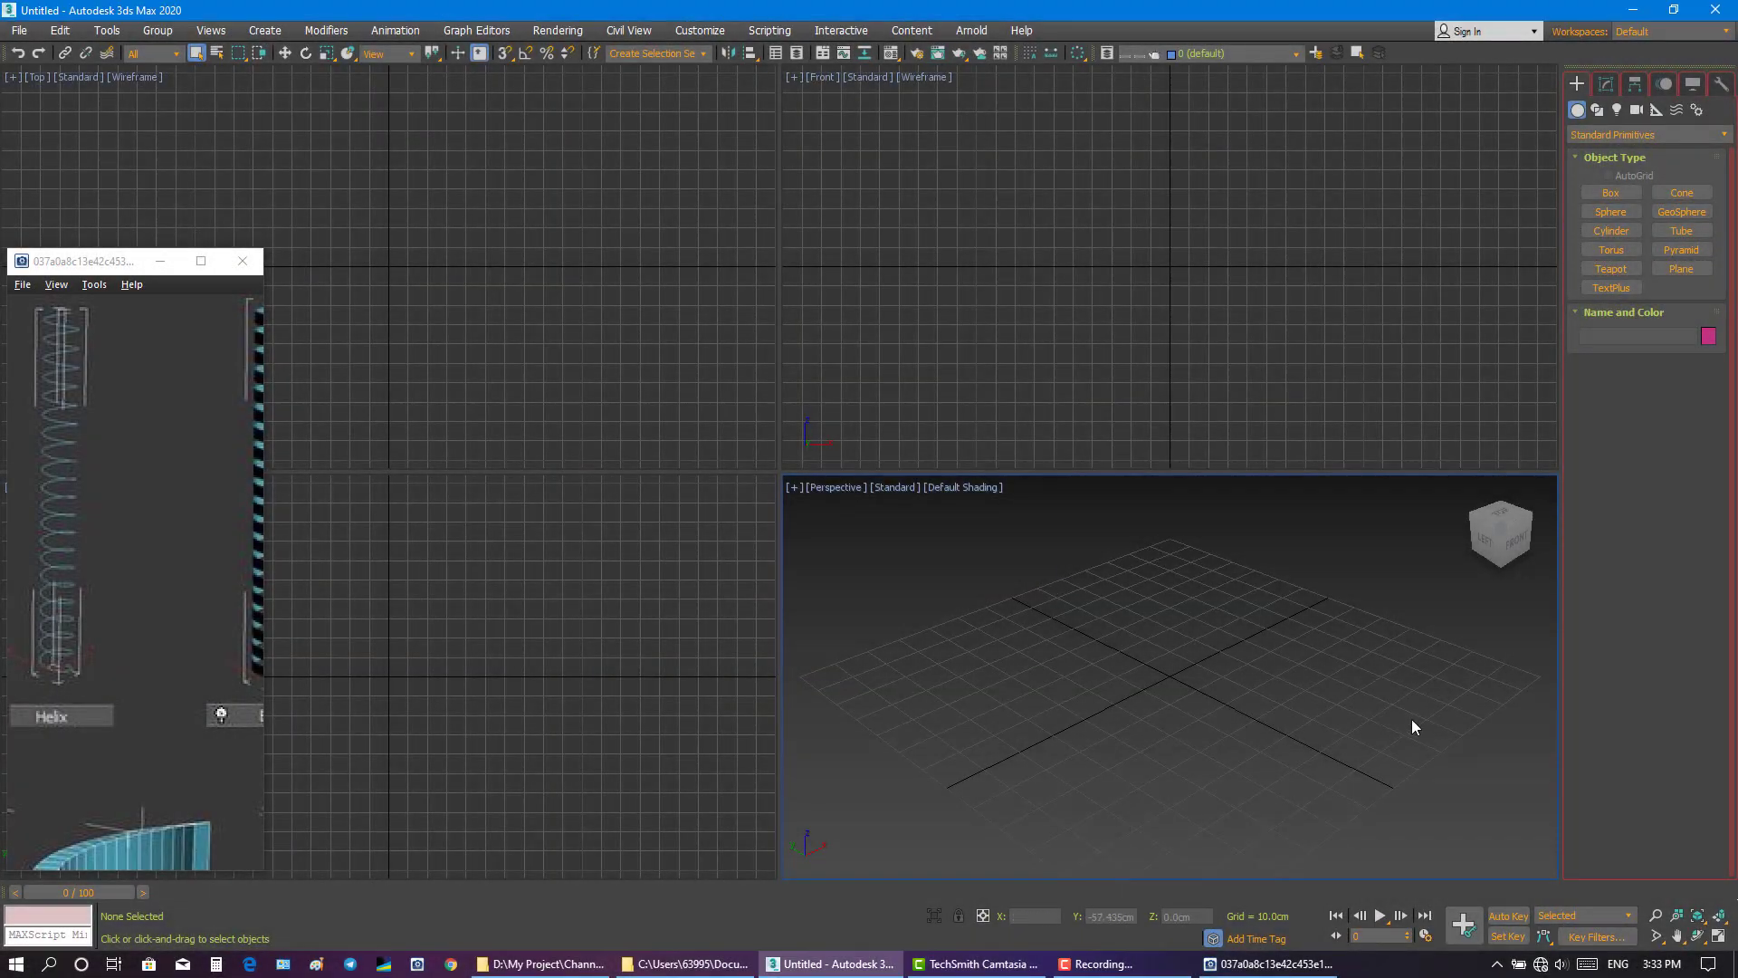
# - Switch the Create panel to the Shapes (Splines) category
pyautogui.click(1598, 109)
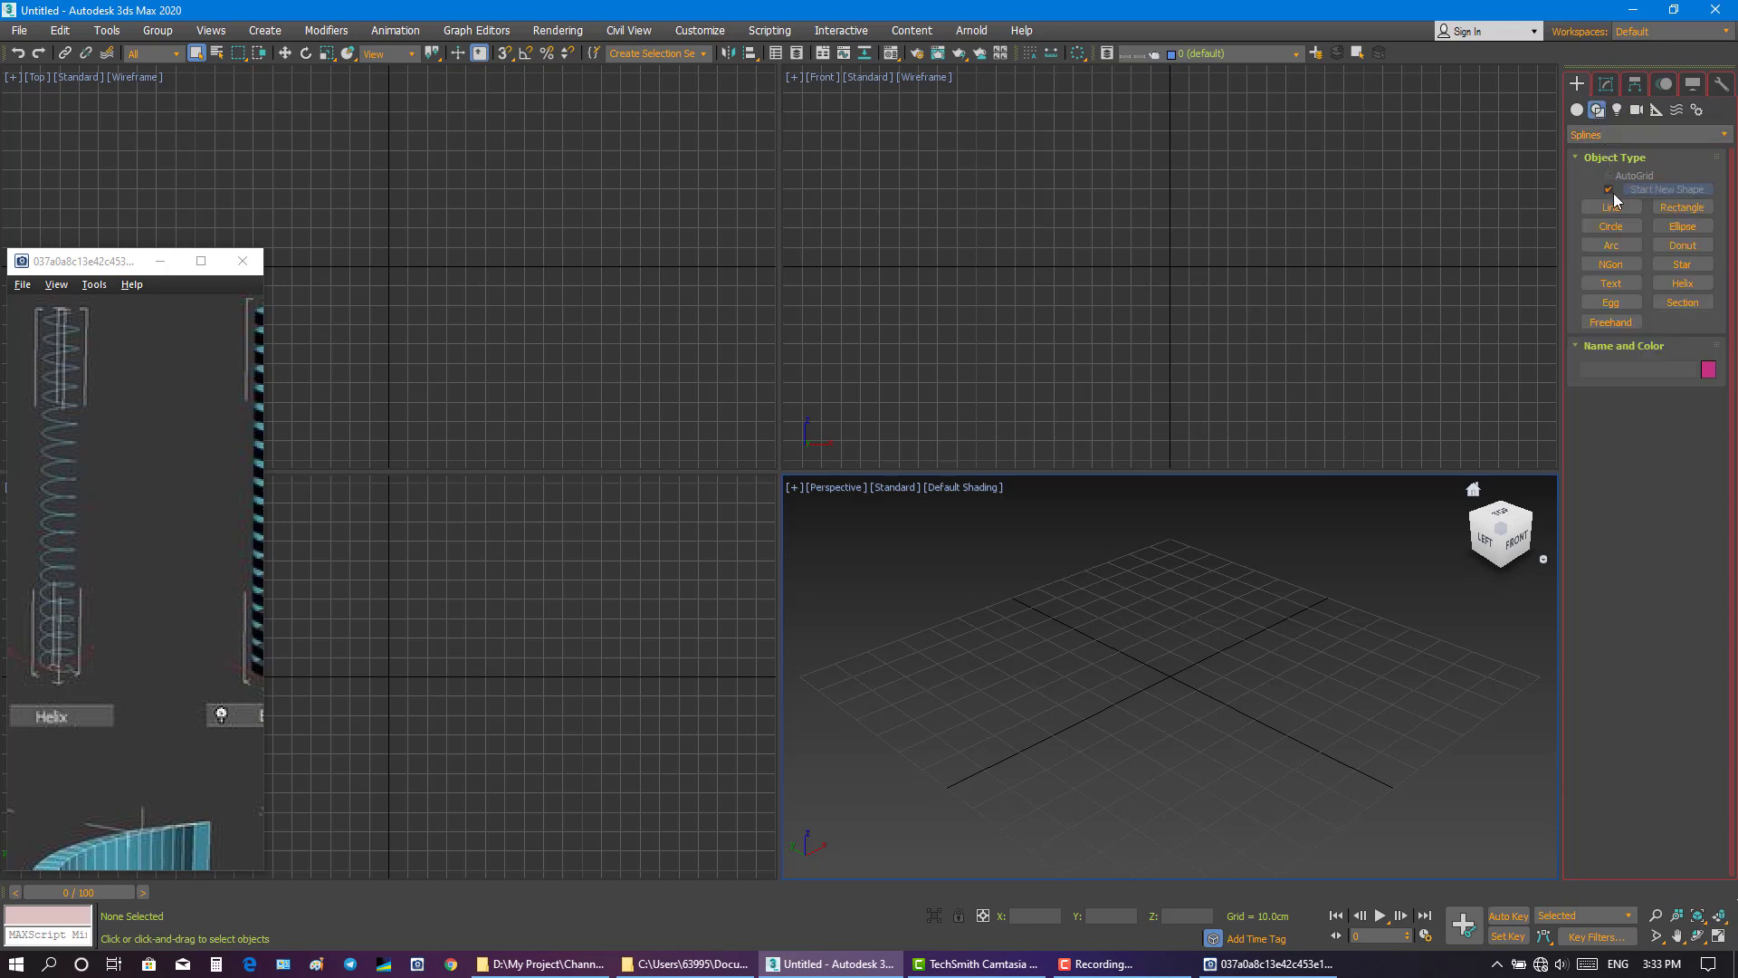
# - Draw Helix001 at the scene origin in the Perspective view, redrawing it once
pyautogui.click(1674, 286)
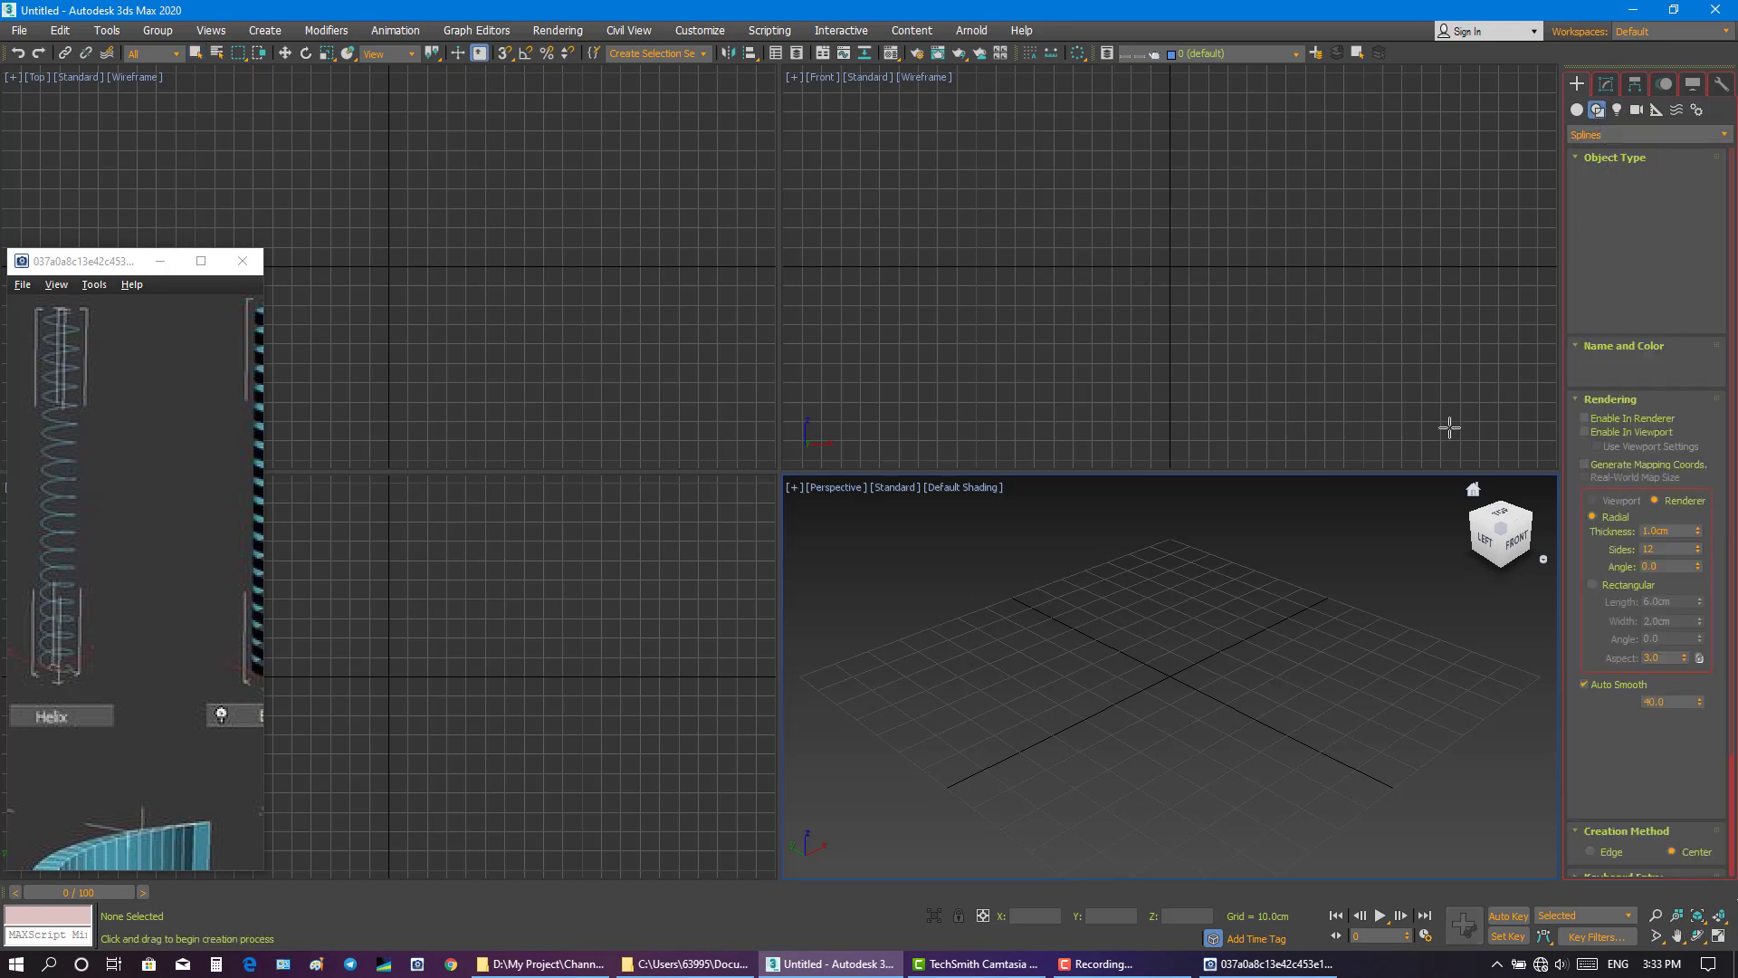
pyautogui.moveTo(1169, 673); pyautogui.dragTo(1183, 677)
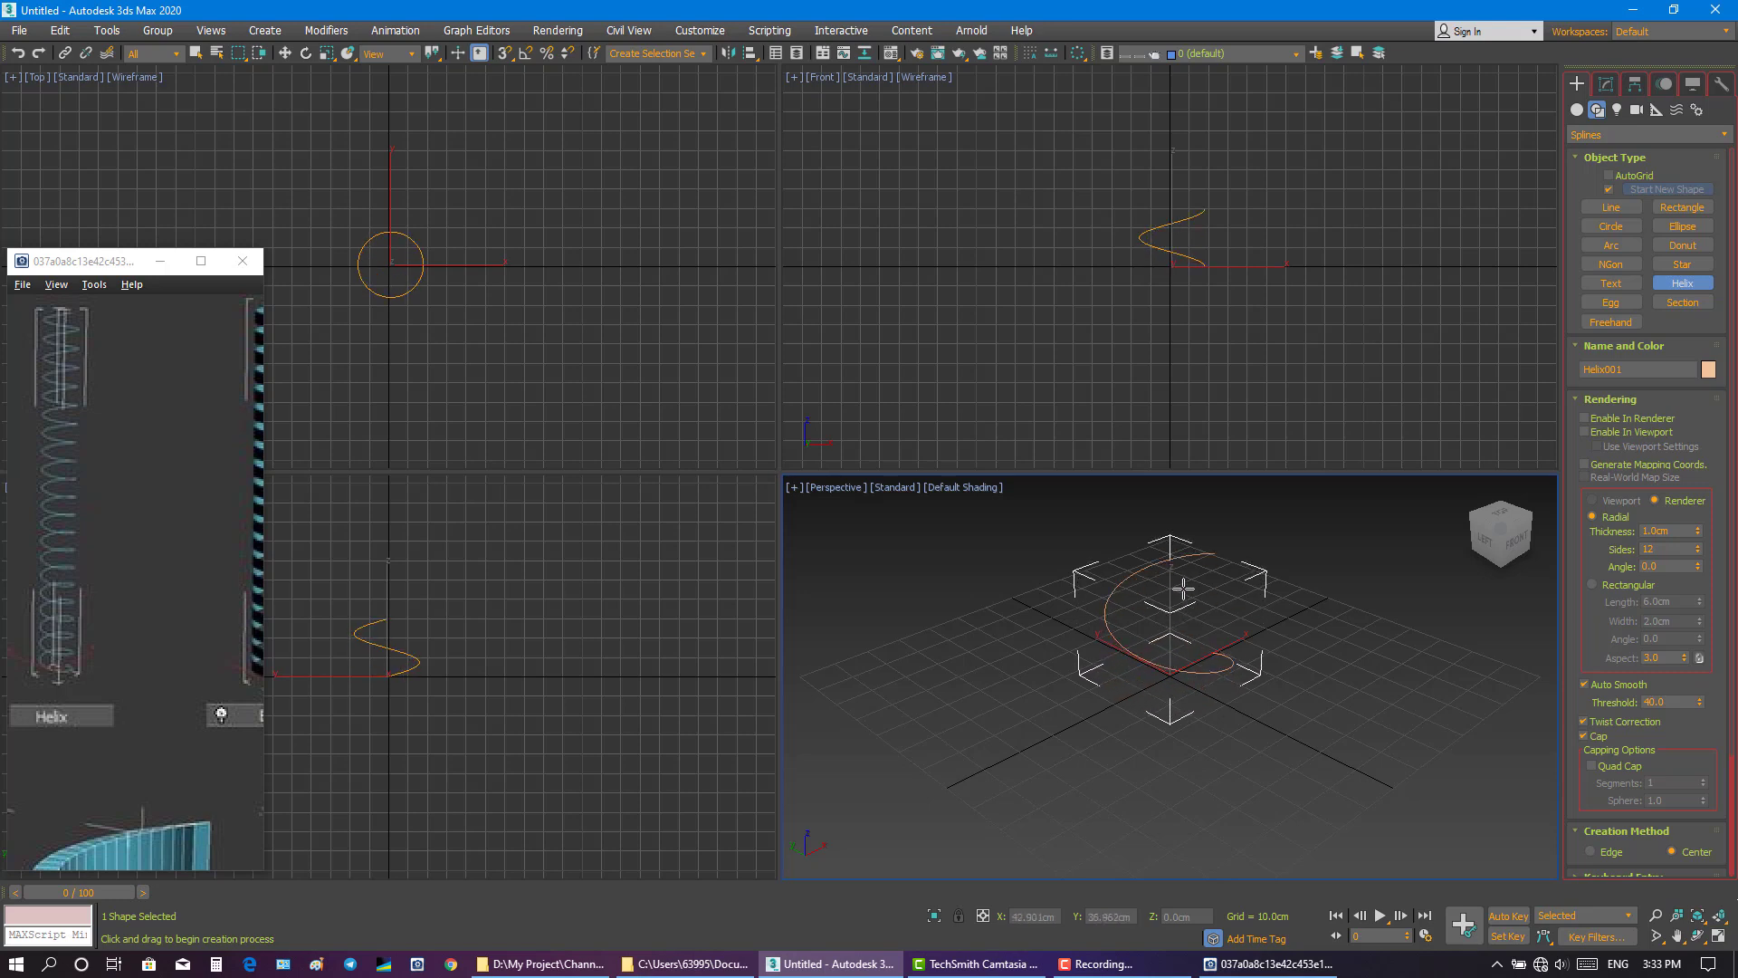
pyautogui.rightClick(1184, 563)
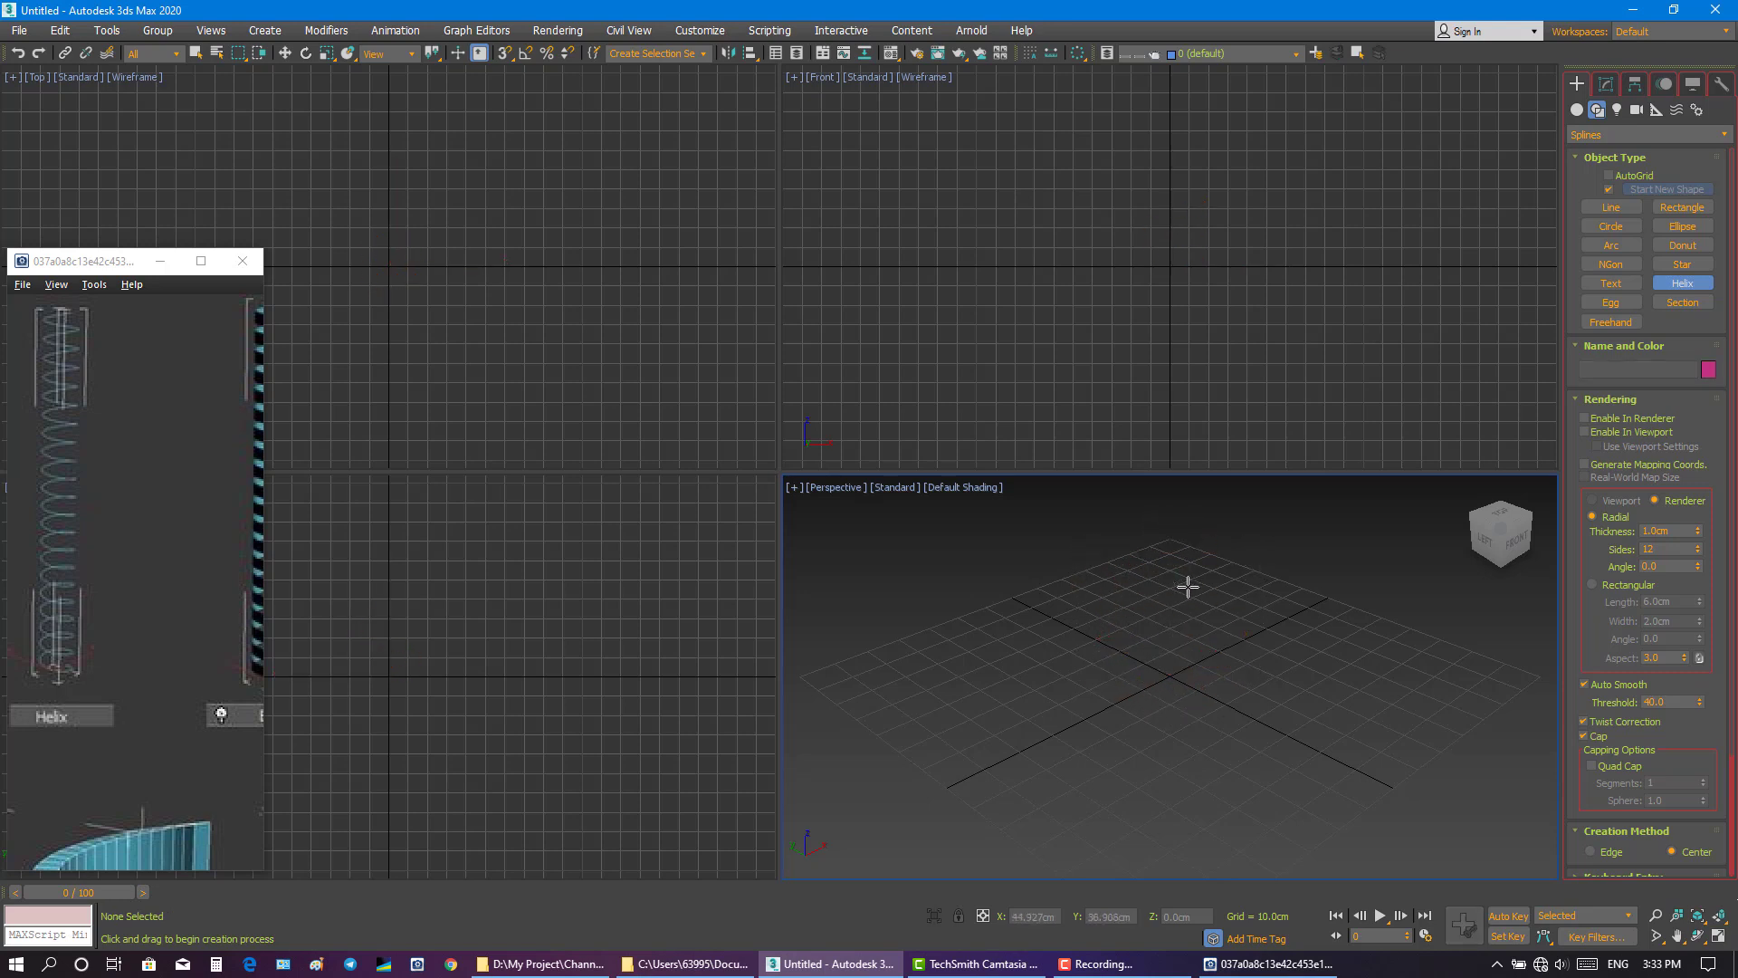
pyautogui.moveTo(1169, 674); pyautogui.dragTo(1177, 668)
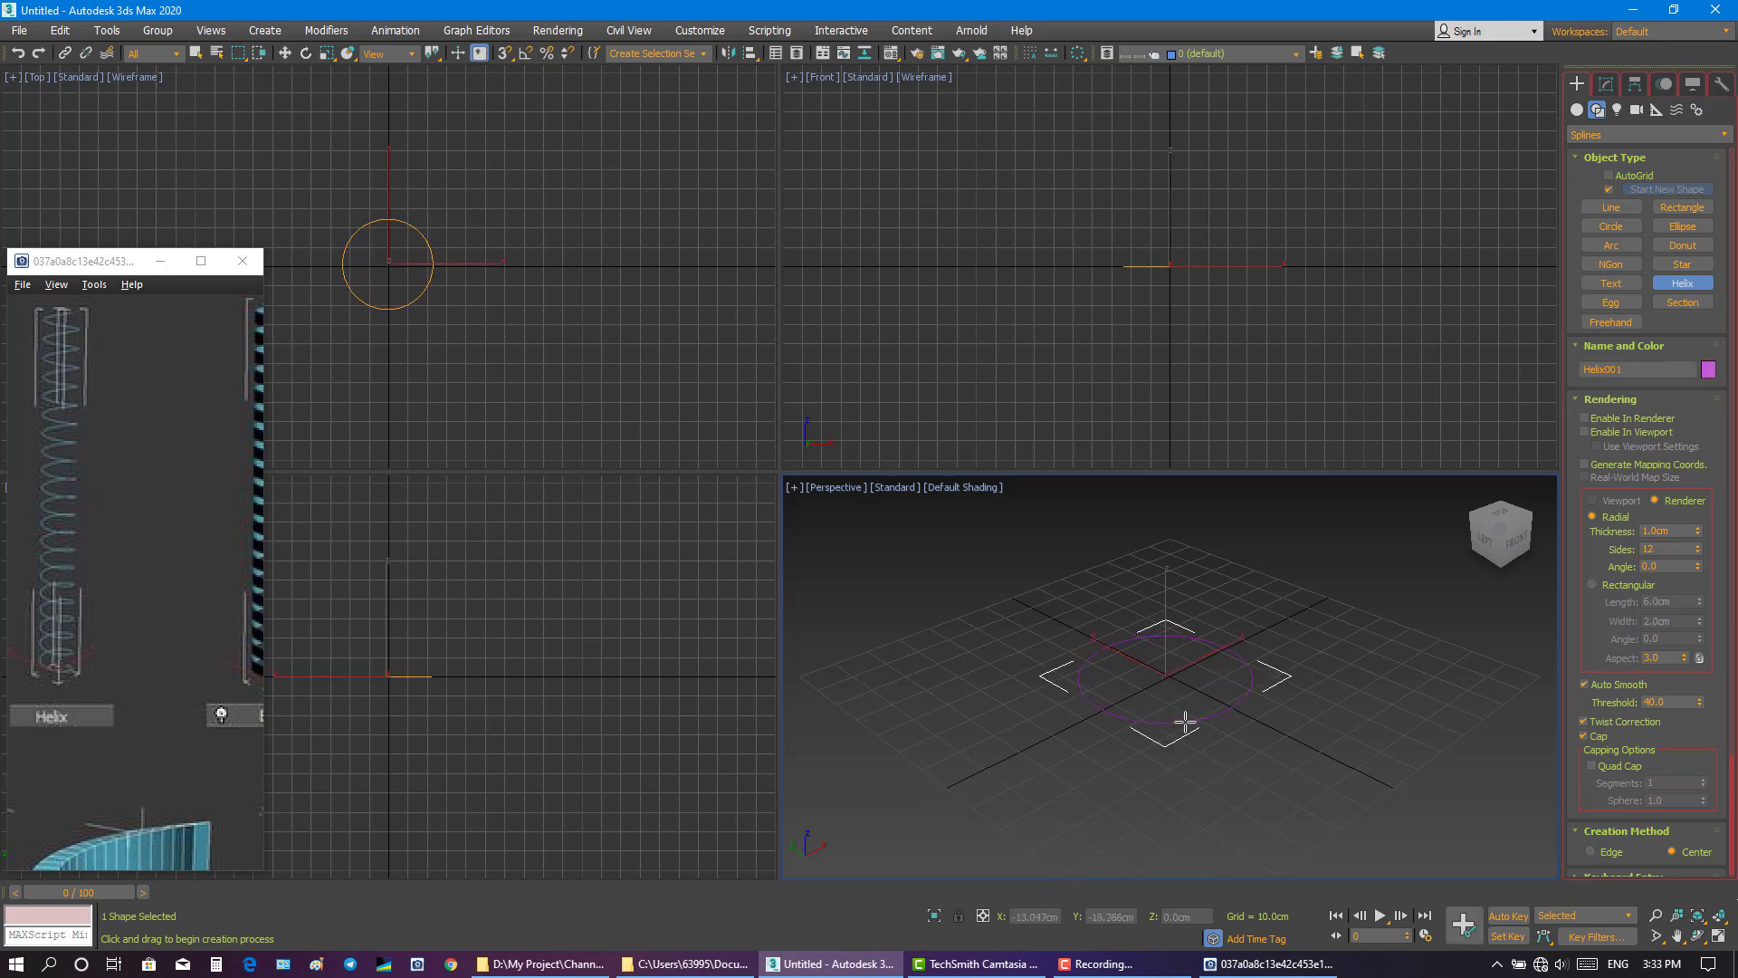
pyautogui.rightClick(1177, 593)
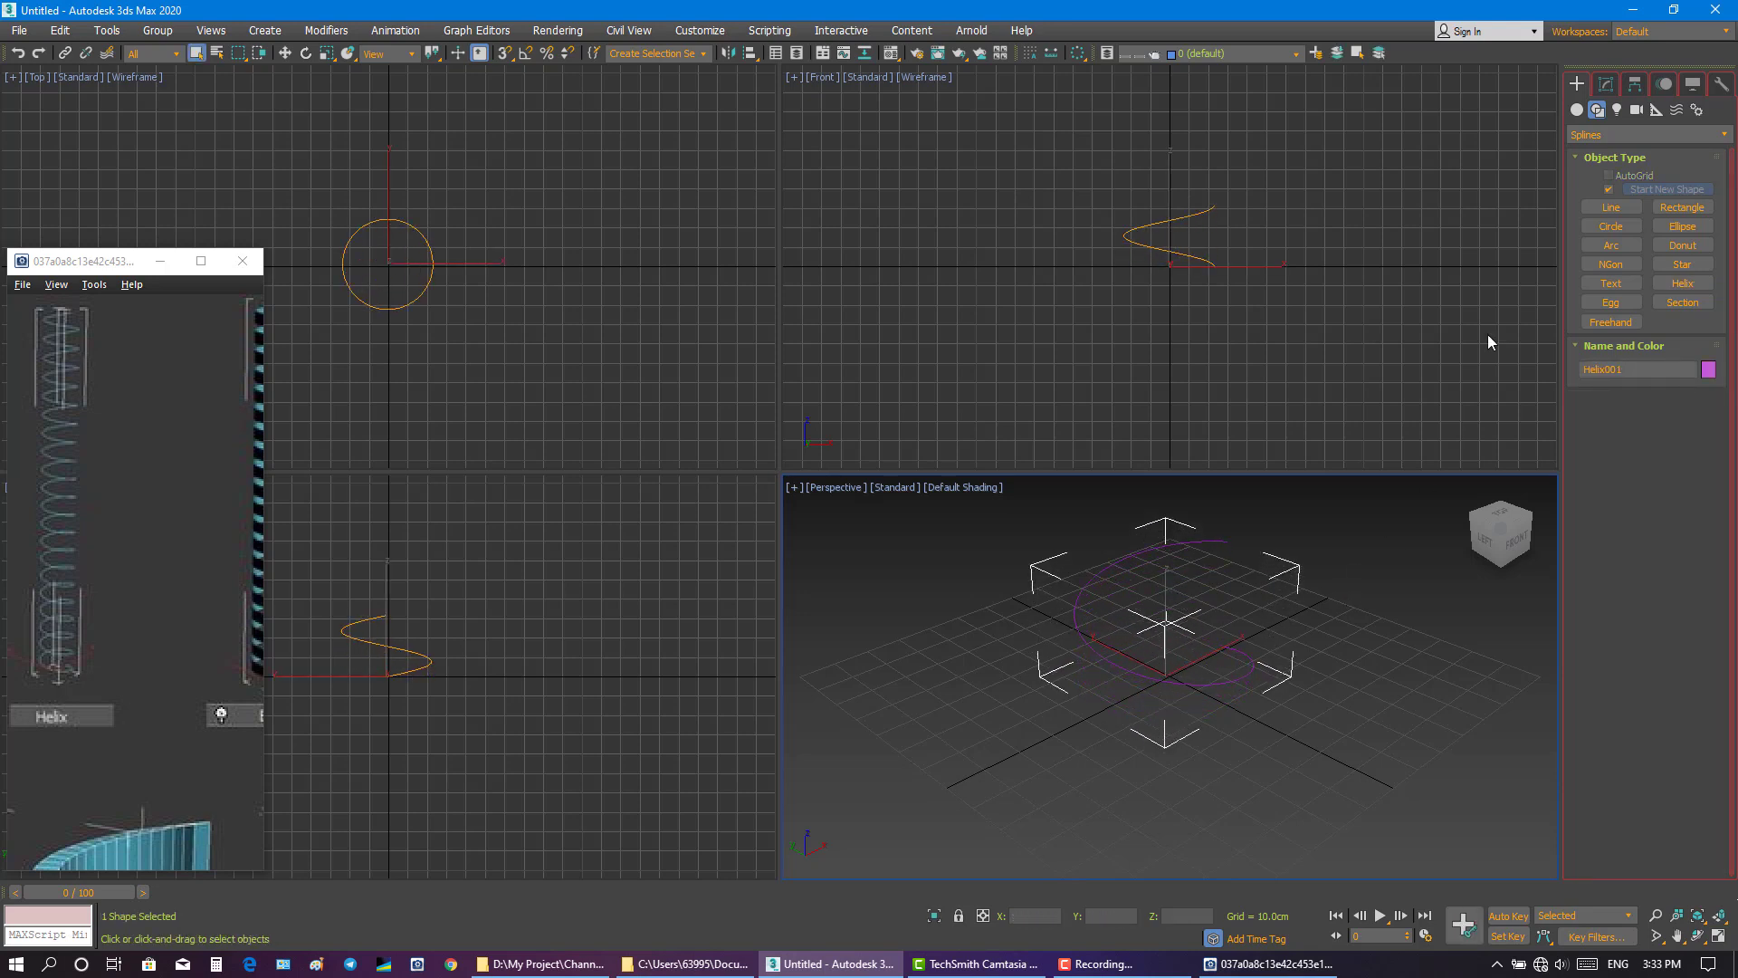
# - Give the helix a rendering thickness of 1.0 cm
pyautogui.click(1607, 84)
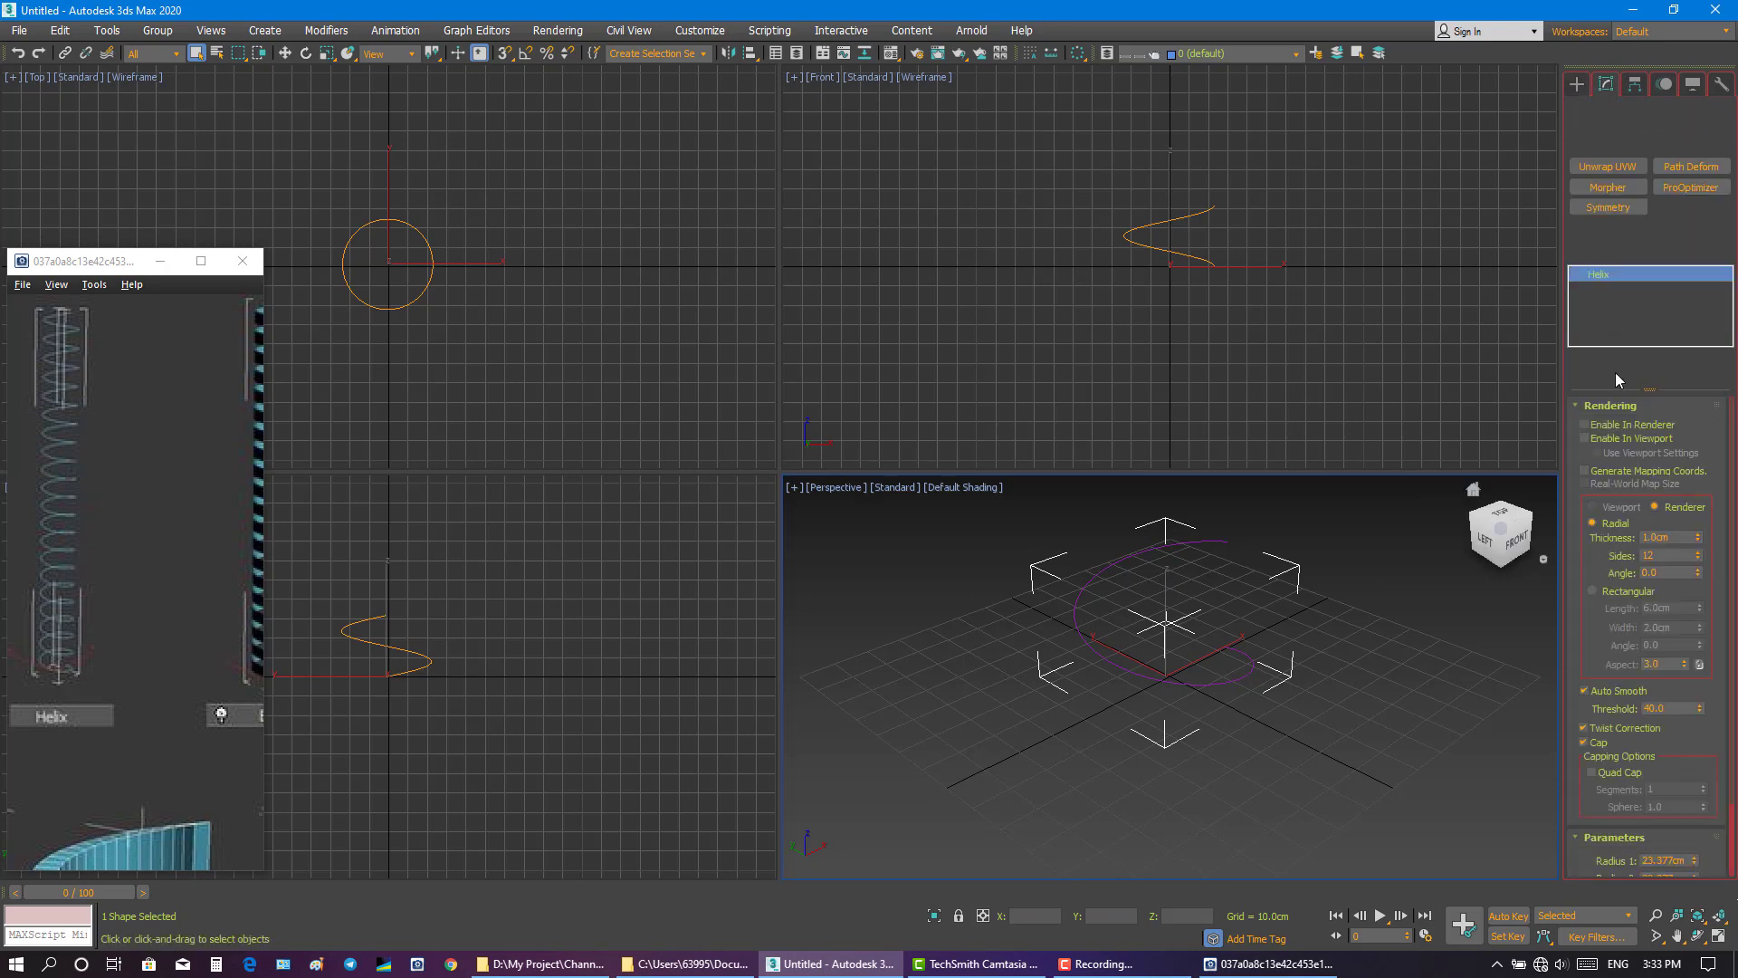
pyautogui.click(1699, 542)
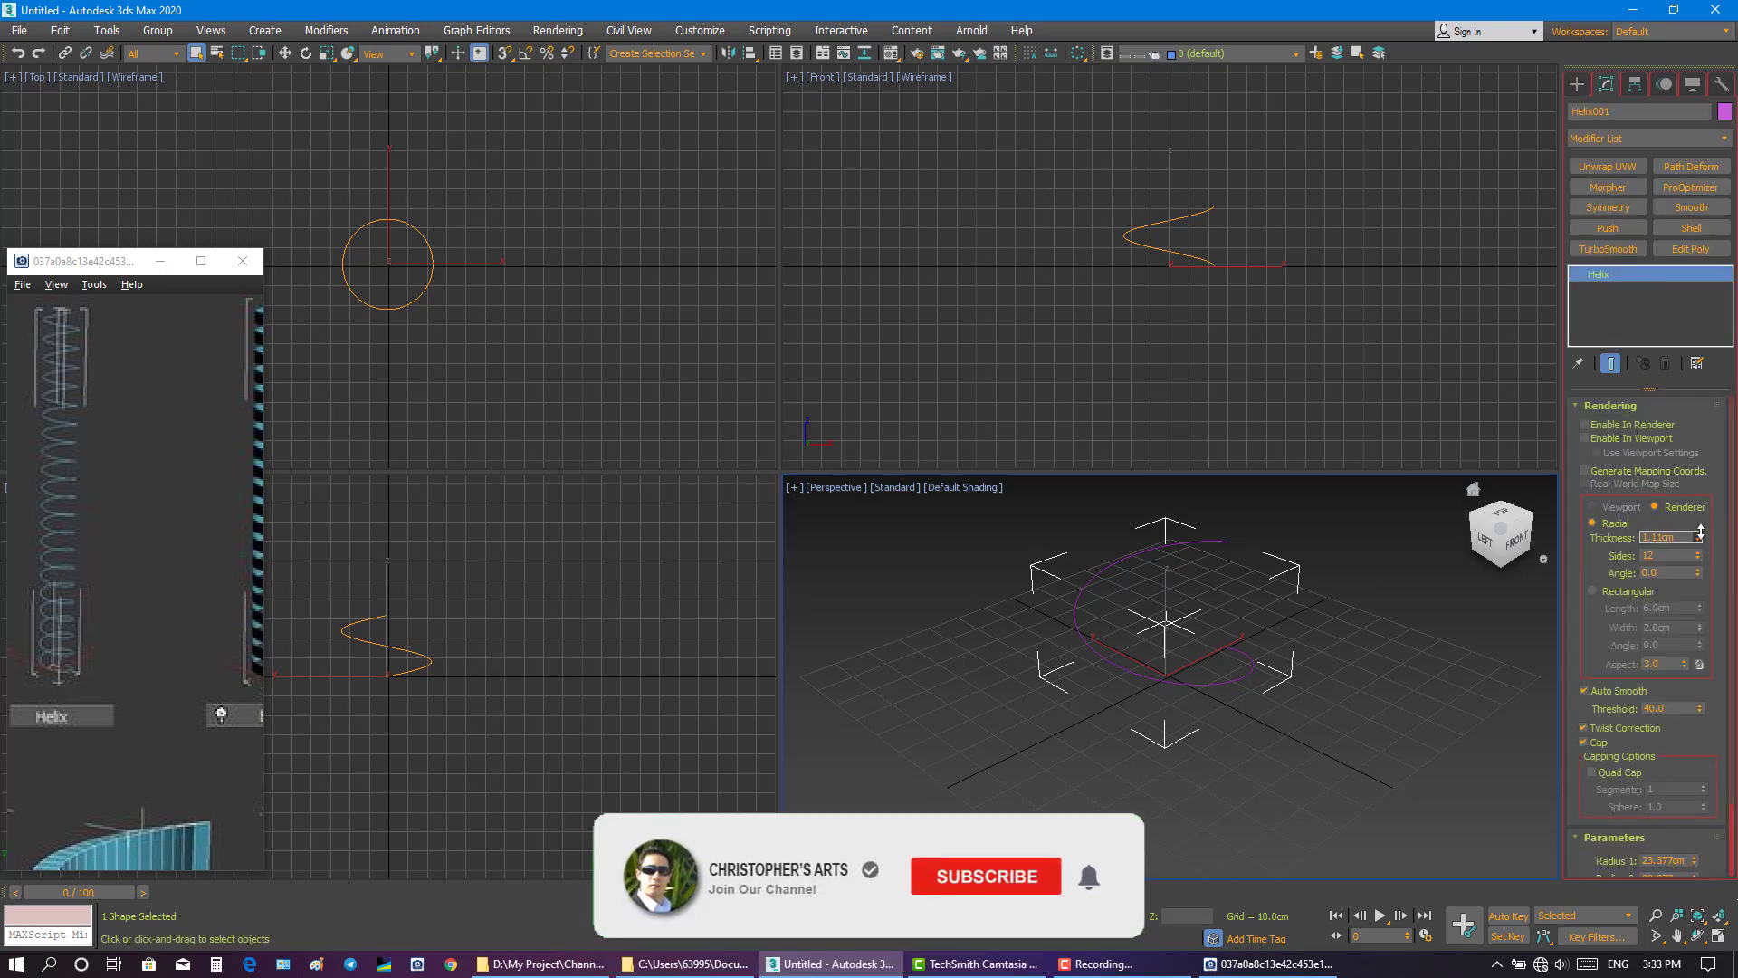
pyautogui.write('1')
pyautogui.press('Return')
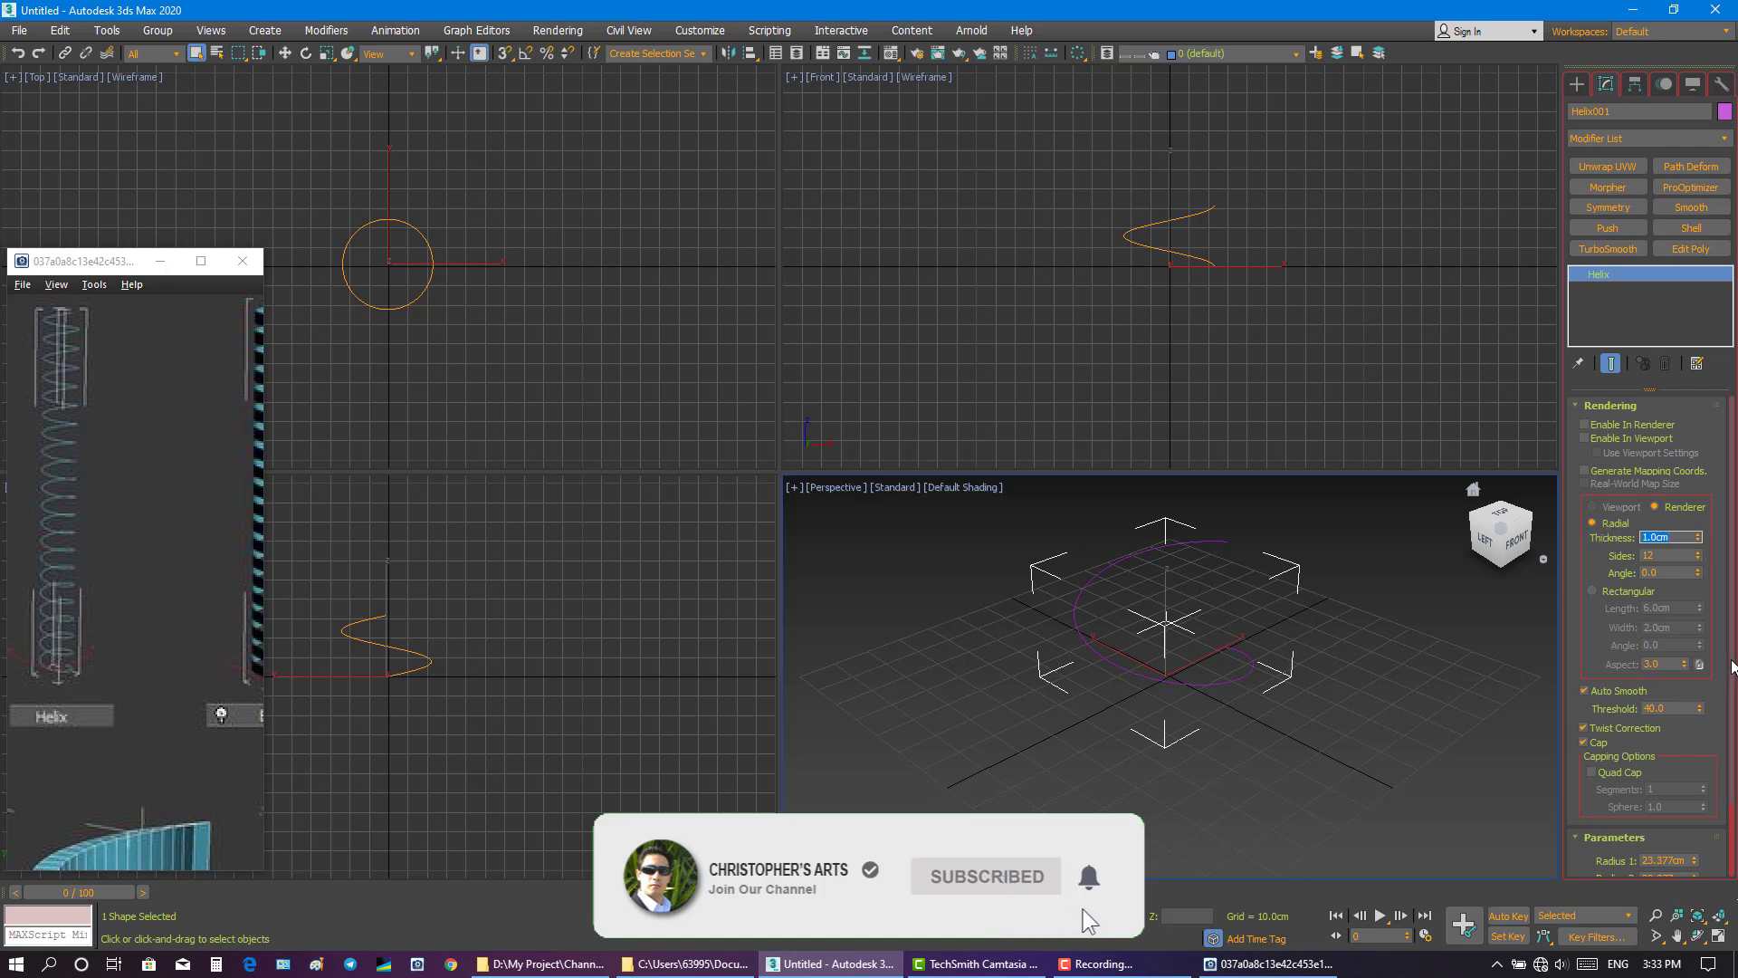
pyautogui.scroll(-2, 1733, 851)
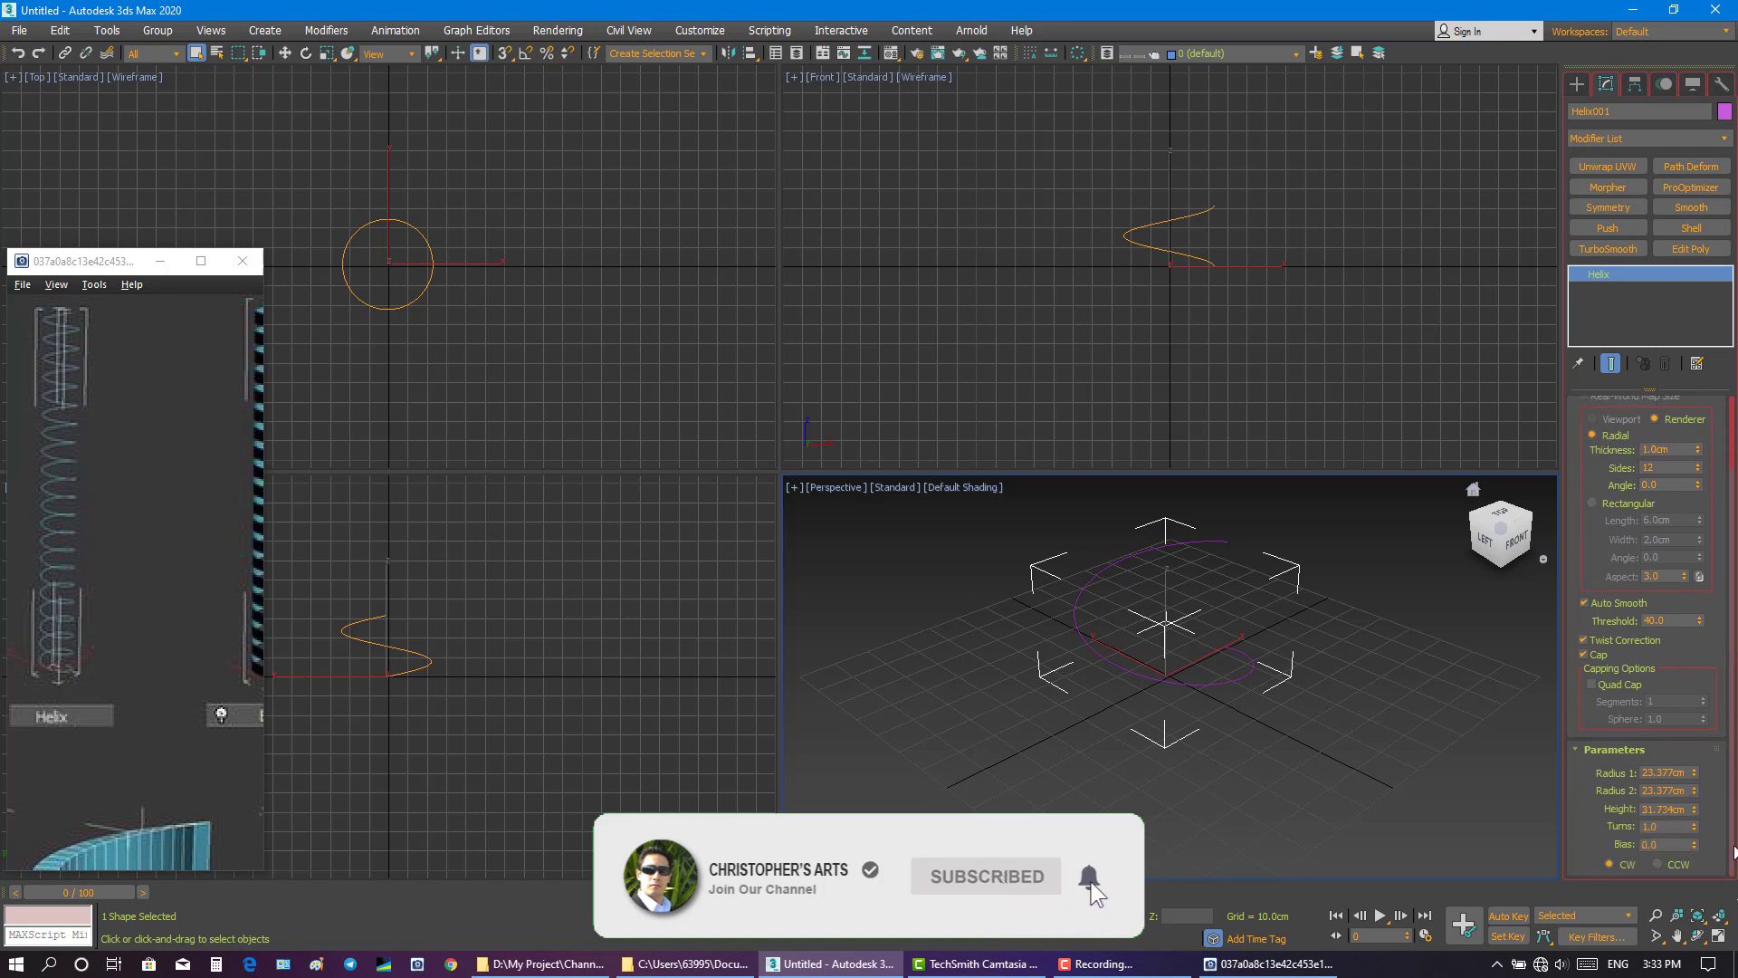
# - Set Radius 1 and Radius 2 of the helix to 25 cm
pyautogui.click(1696, 770)
pyautogui.moveTo(1697, 769); pyautogui.dragTo(1696, 756)
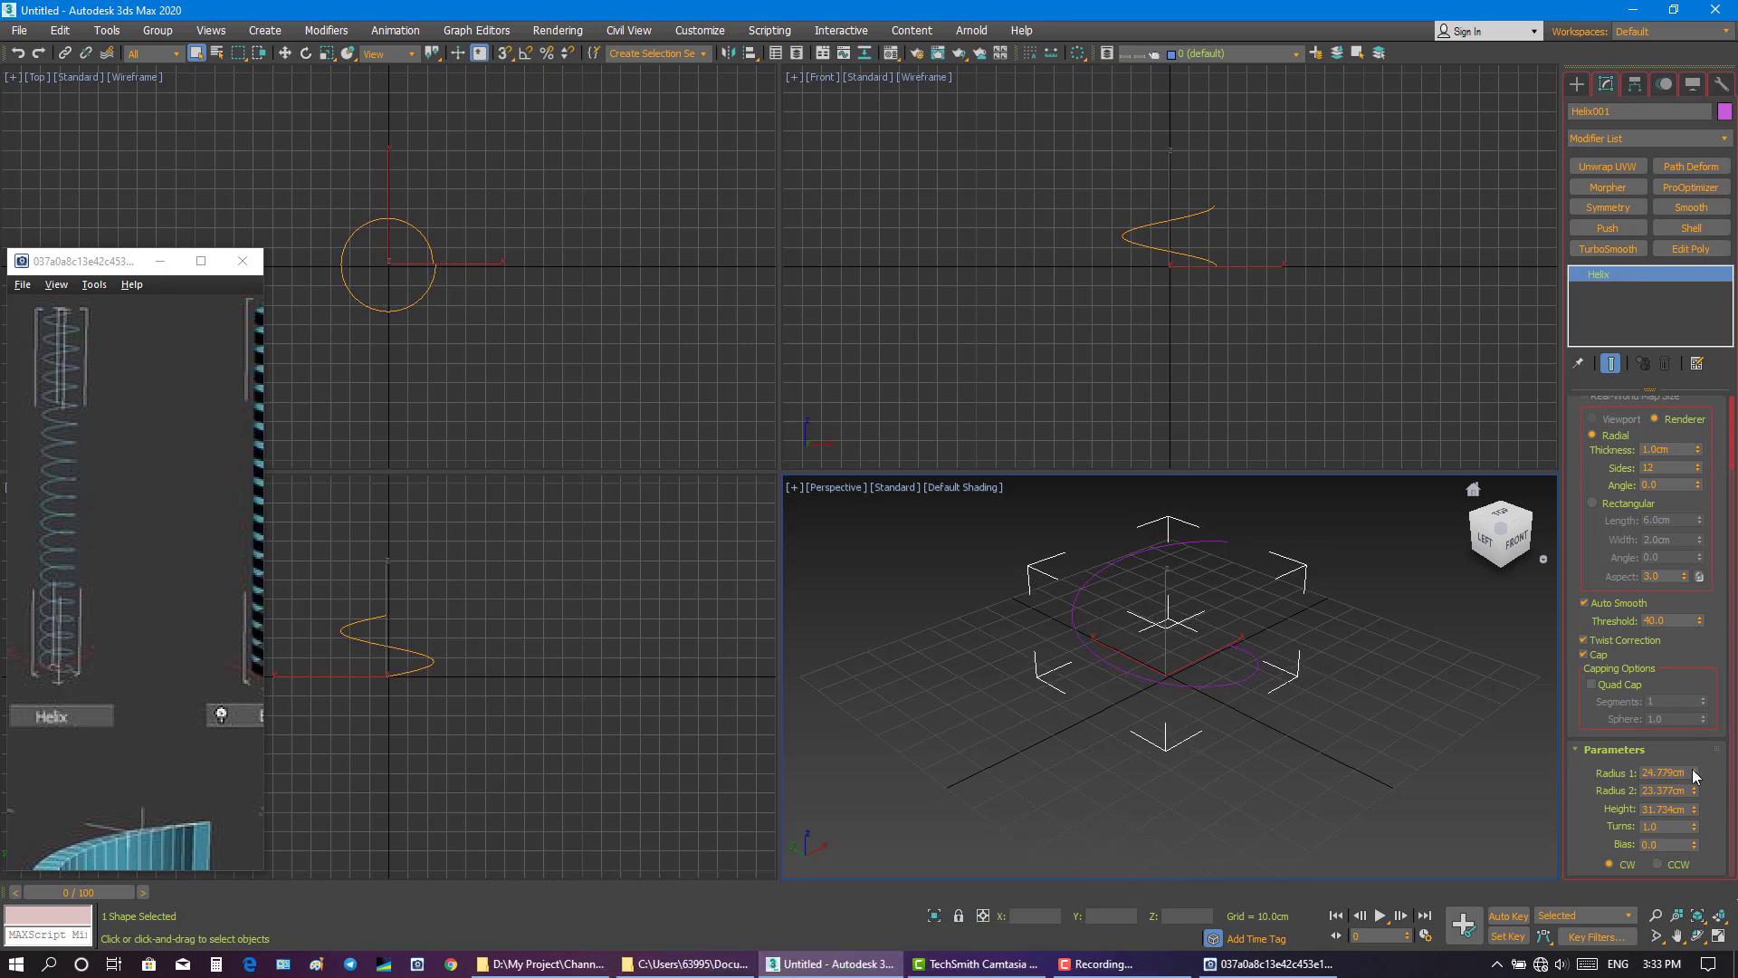
pyautogui.doubleClick(1679, 772)
pyautogui.write('25')
pyautogui.press('Return')
pyautogui.doubleClick(1661, 790)
pyautogui.write('25')
pyautogui.press('Return')
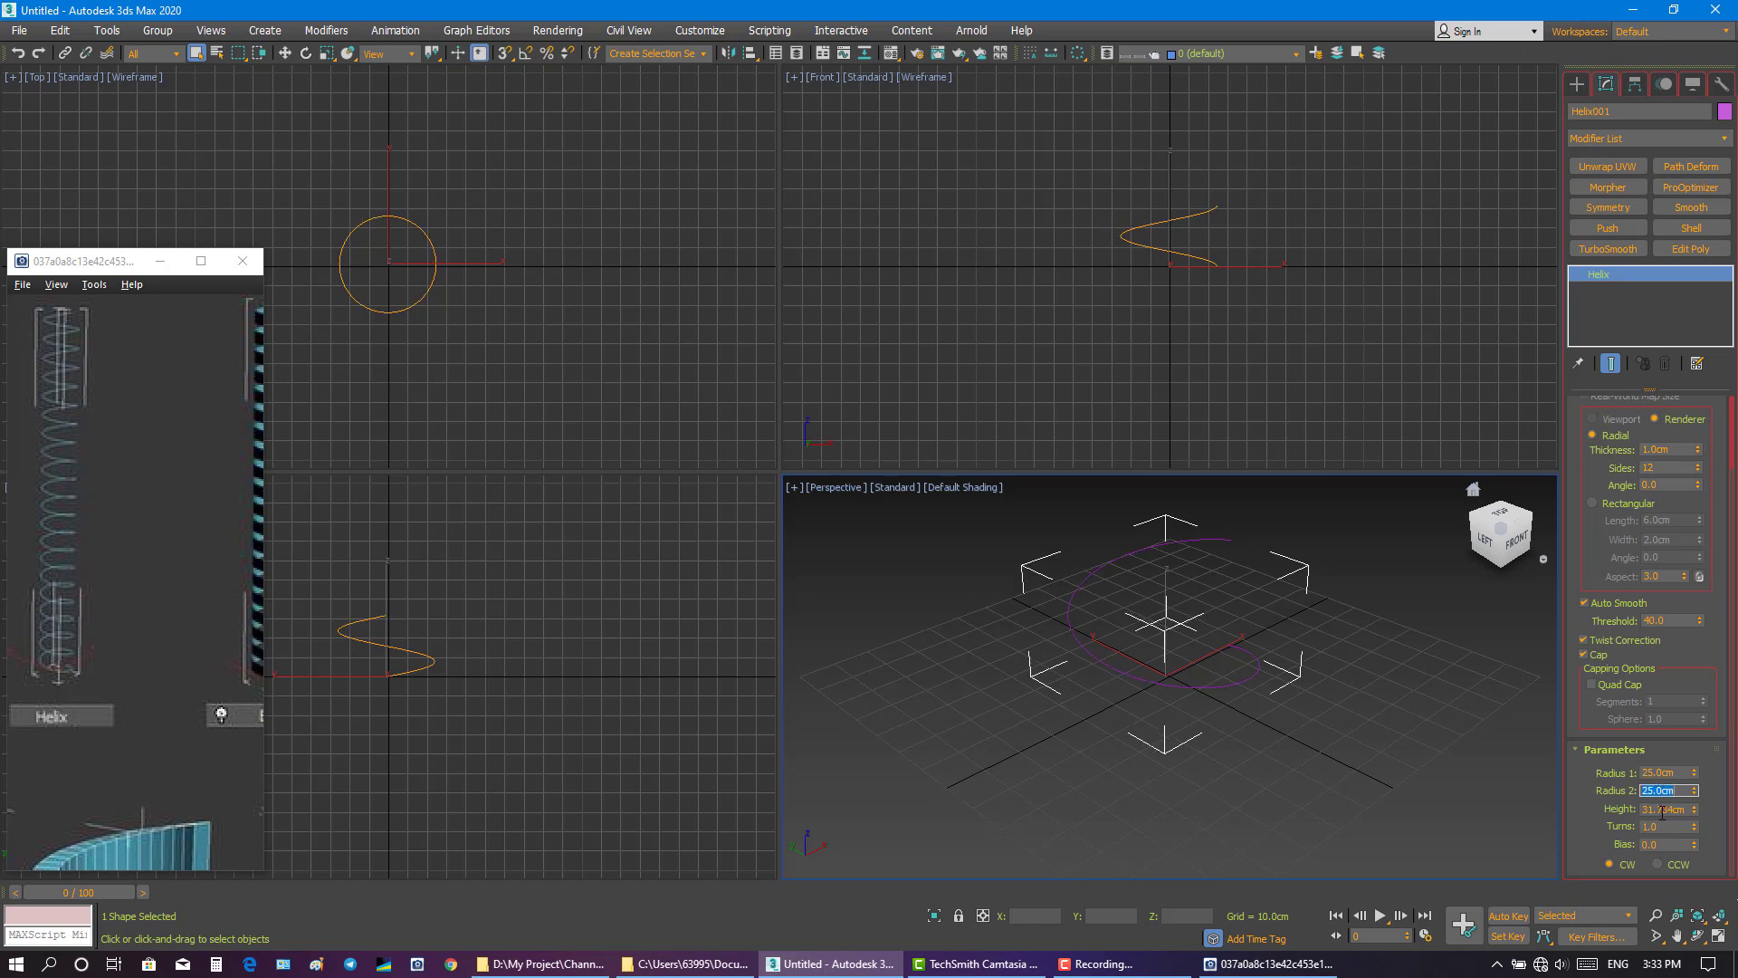
# - Set the helix height to 25 cm after trying 30 cm
pyautogui.doubleClick(1662, 809)
pyautogui.write('30')
pyautogui.press('Return')
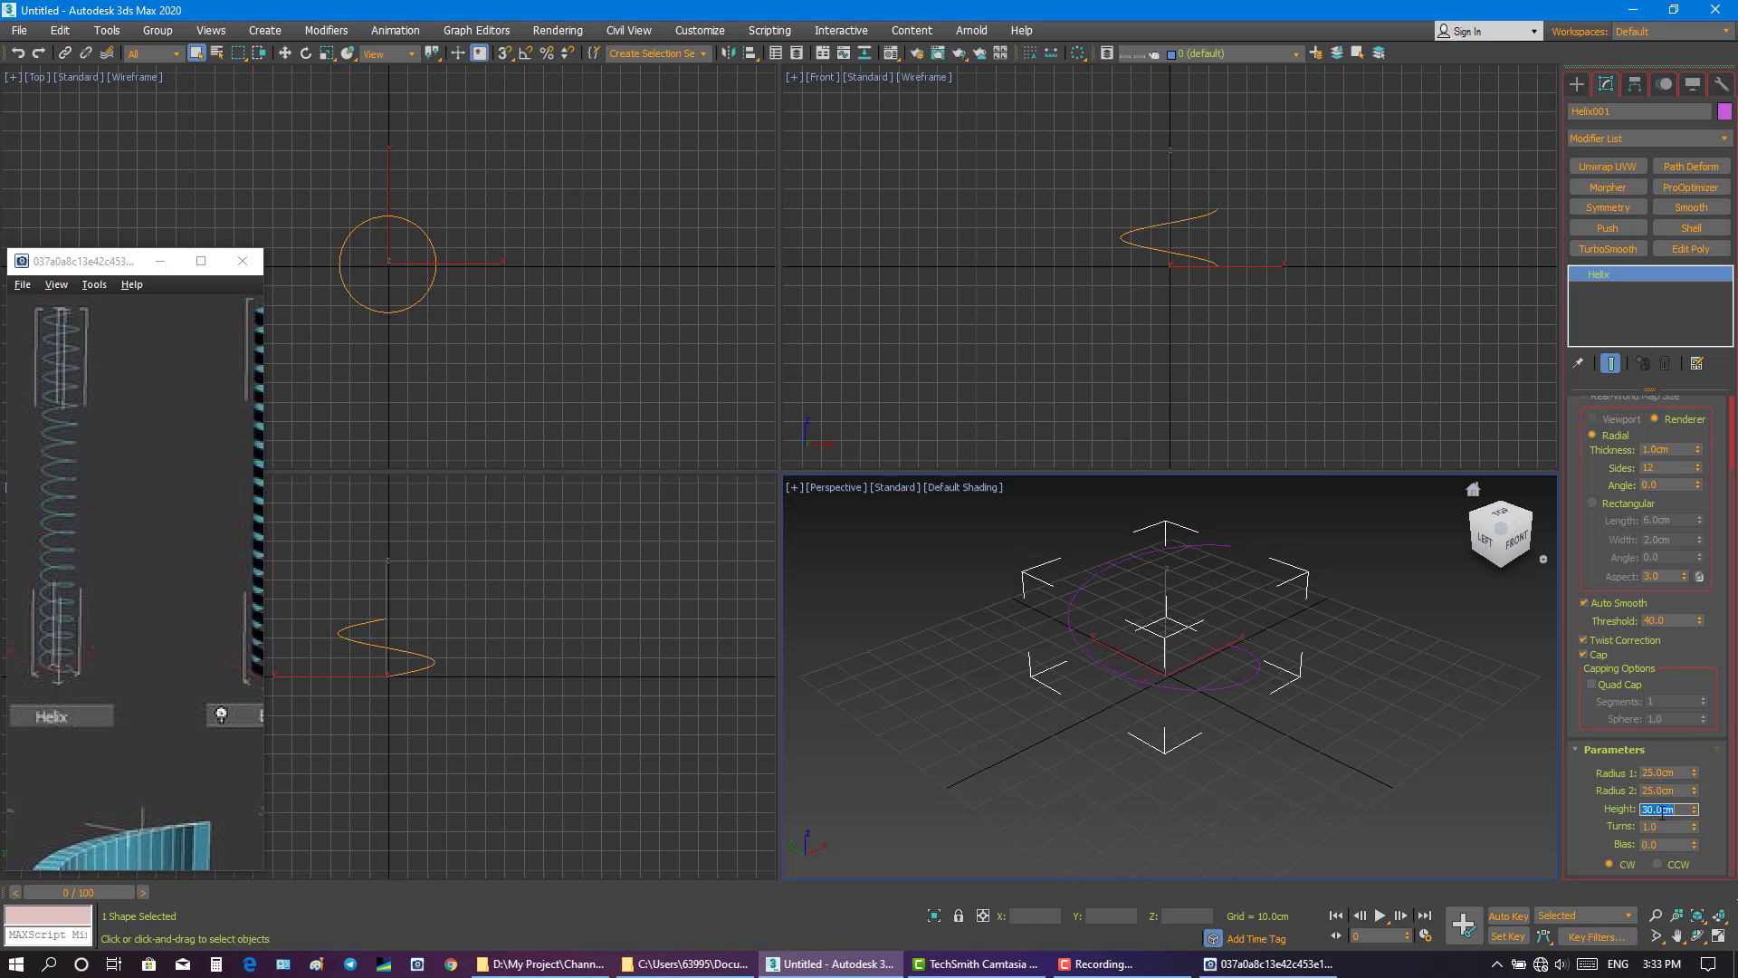
pyautogui.write('25')
pyautogui.press('Return')
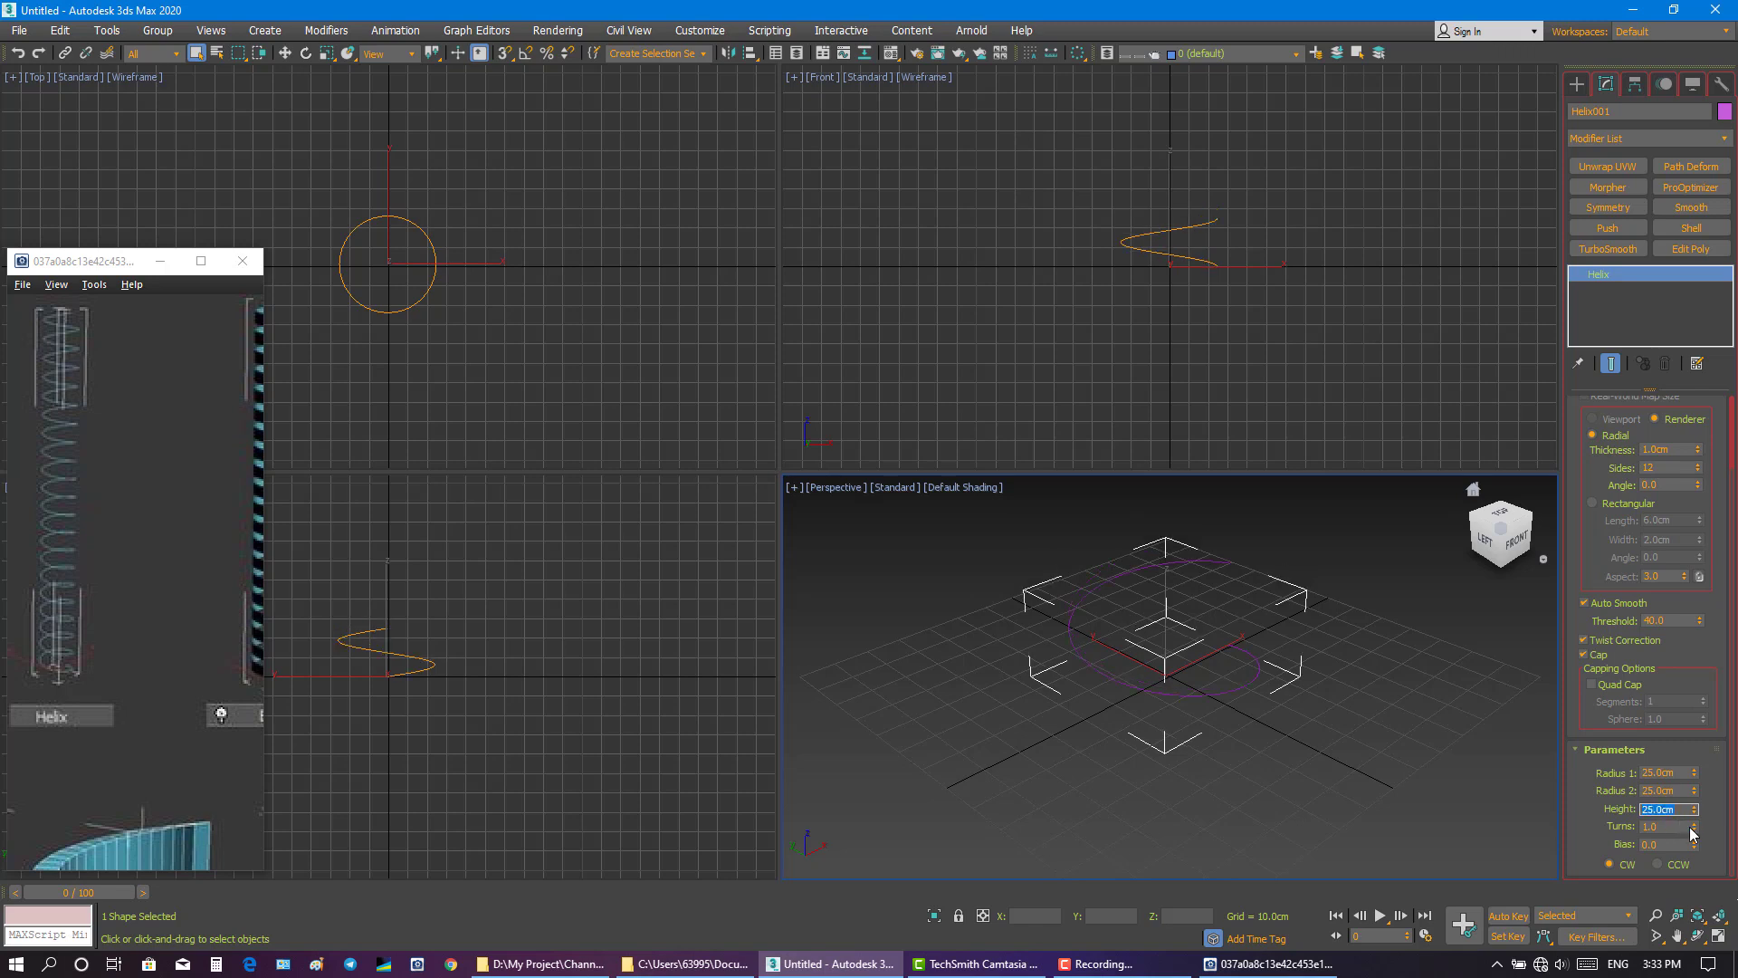
# - Give the helix 50 turns and drag its height up into a very tall coil
pyautogui.moveTo(1692, 829); pyautogui.dragTo(1682, 671)
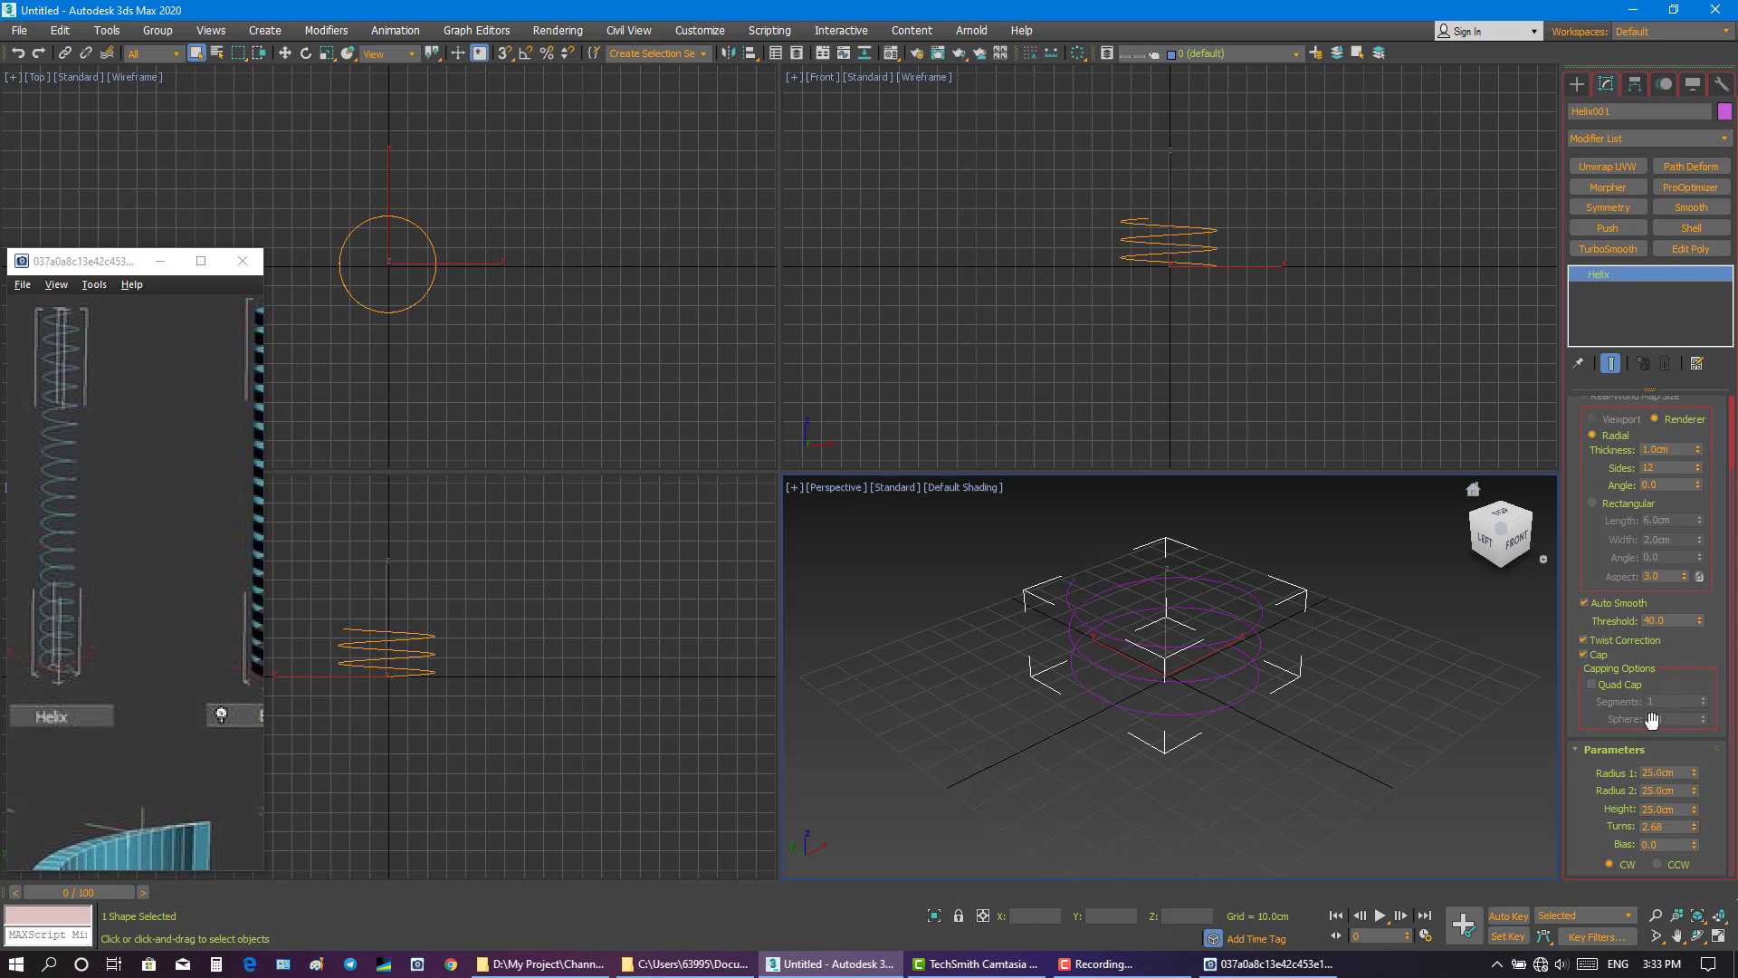
pyautogui.doubleClick(1665, 826)
pyautogui.press('Return')
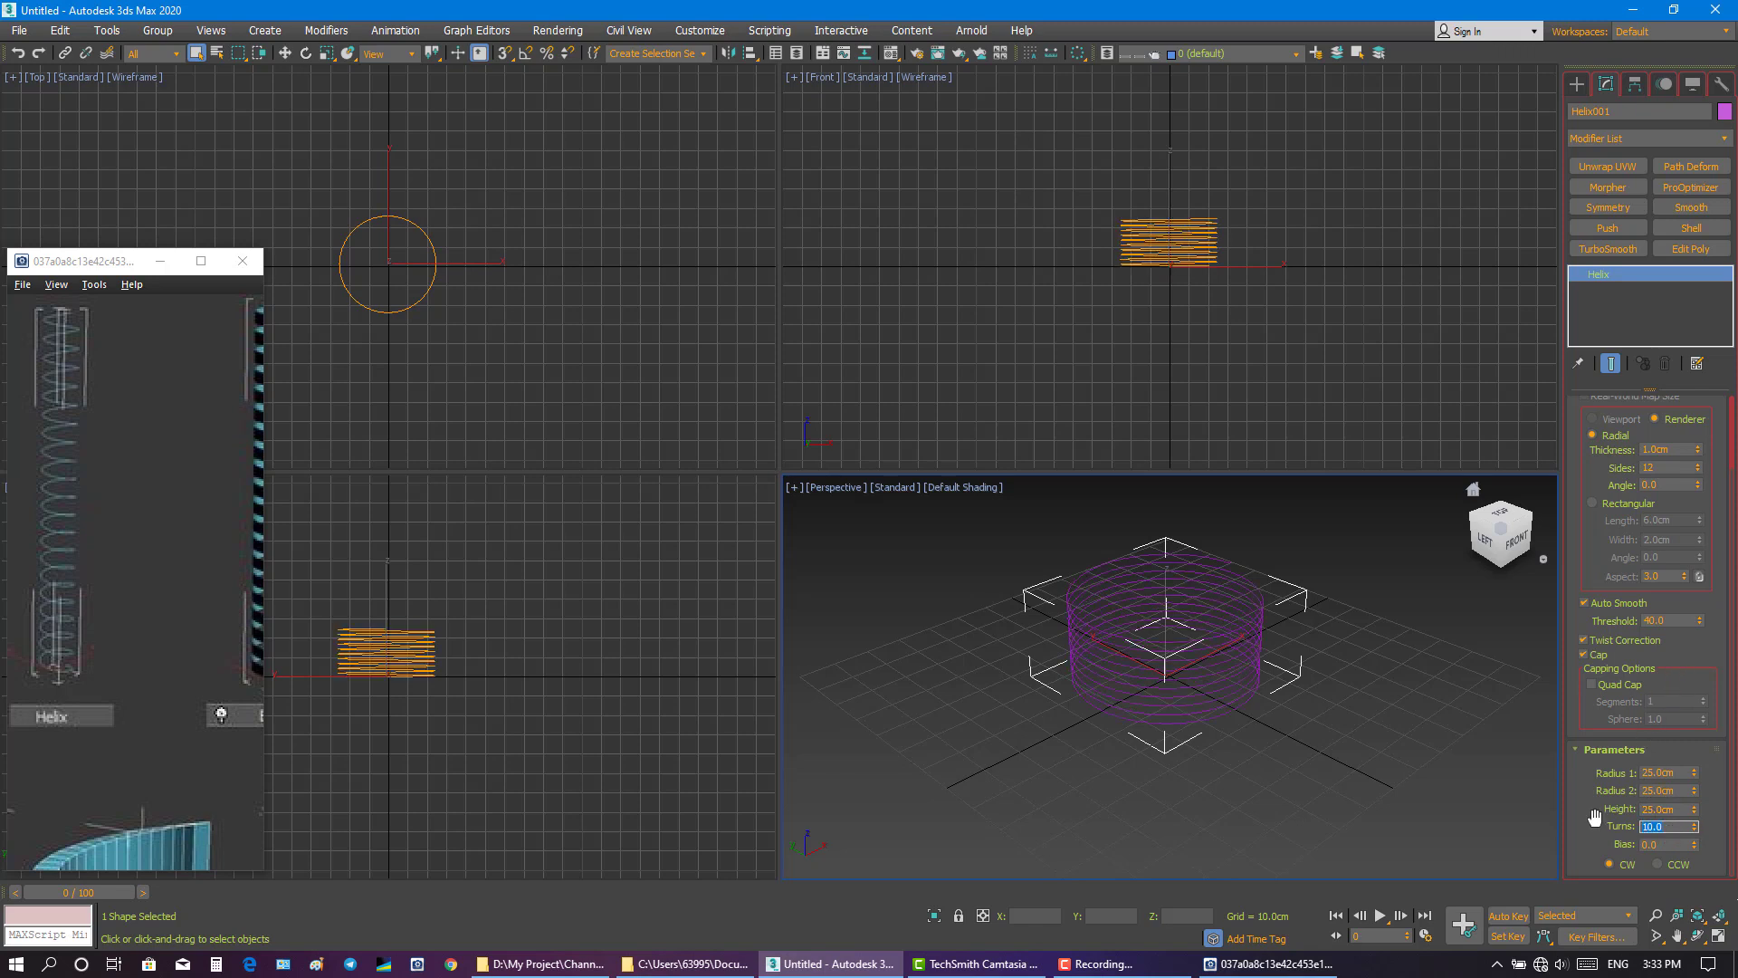
pyautogui.write('0')
pyautogui.press('Return')
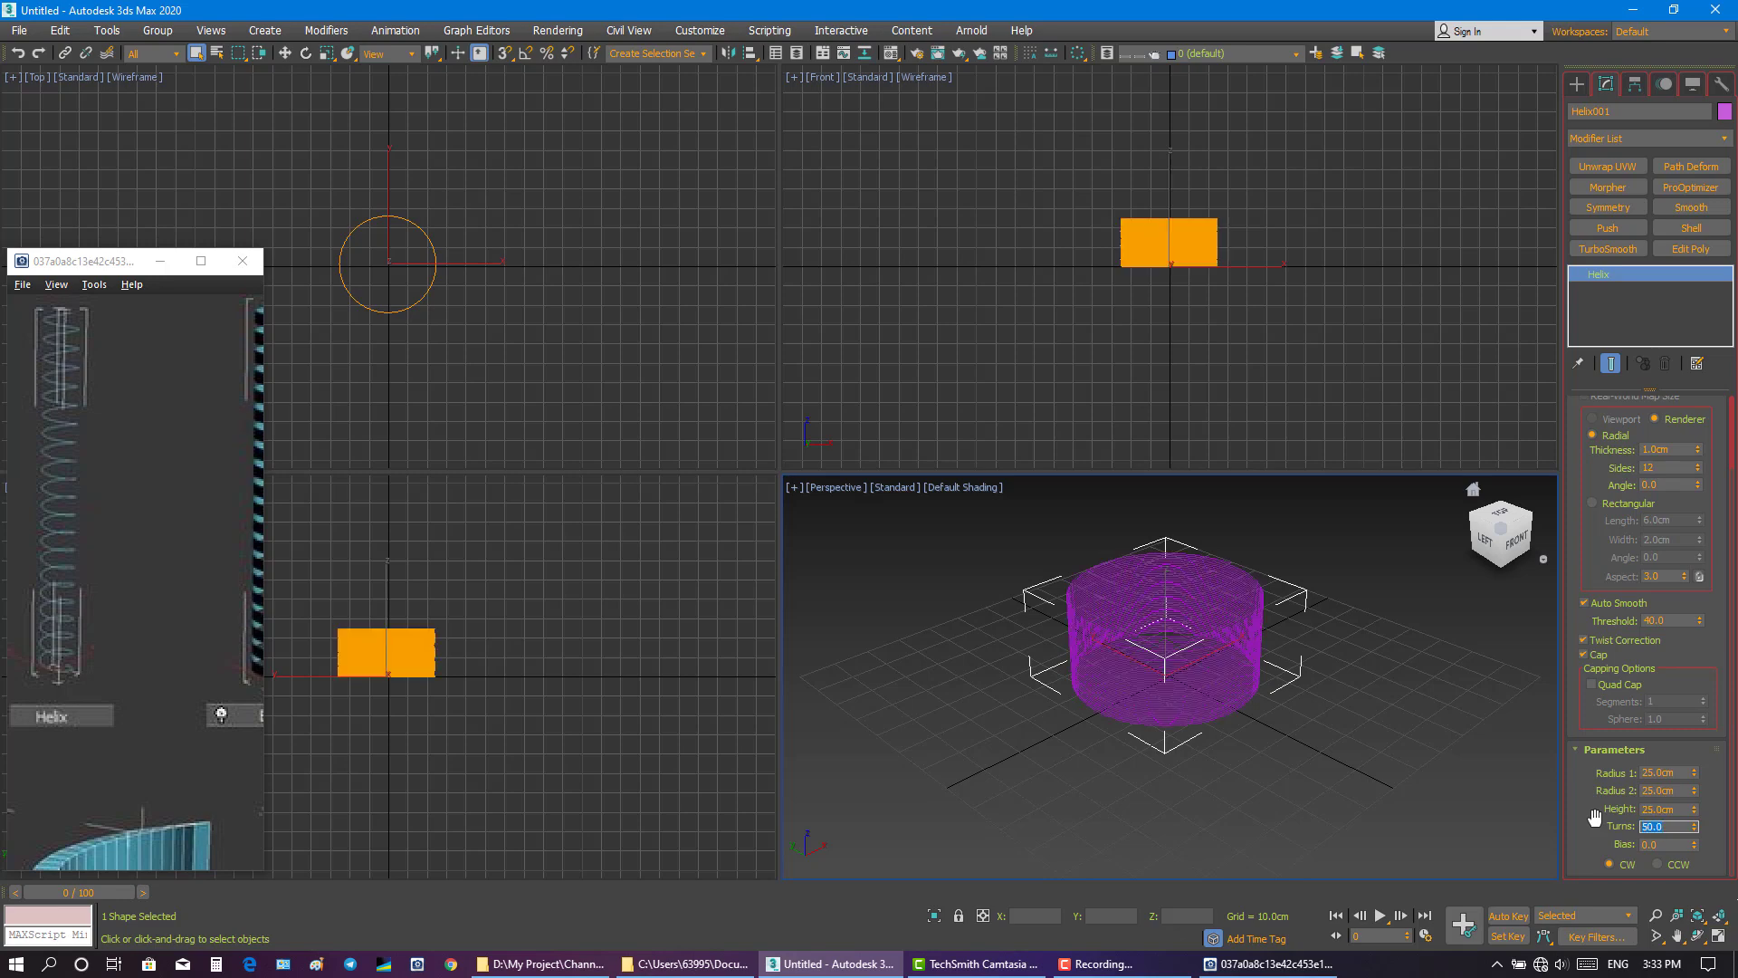
pyautogui.moveTo(1694, 808)
pyautogui.mouseDown()
pyautogui.moveTo(1690, 658)
pyautogui.moveTo(1617, 877)
pyautogui.moveTo(1637, 838)
pyautogui.mouseUp()
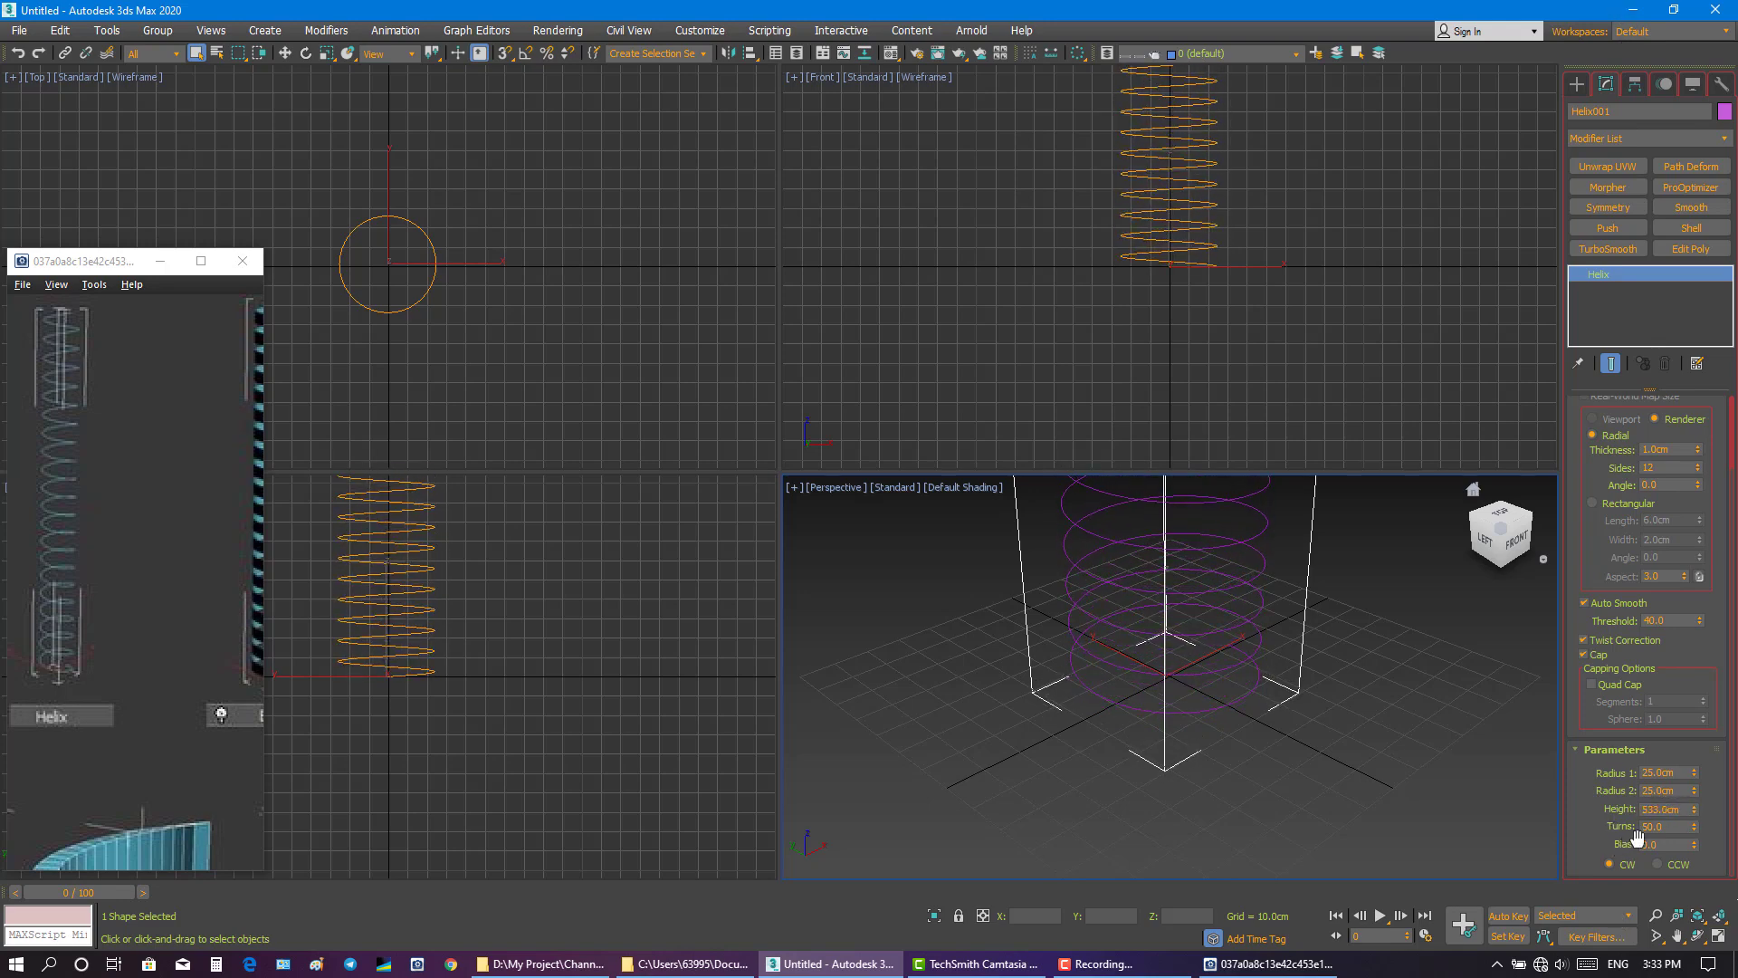
# - Set the helix height to 100 cm and zoom extents in all views
pyautogui.click(1662, 809)
pyautogui.write('100')
pyautogui.press('Return')
pyautogui.click(1719, 916)
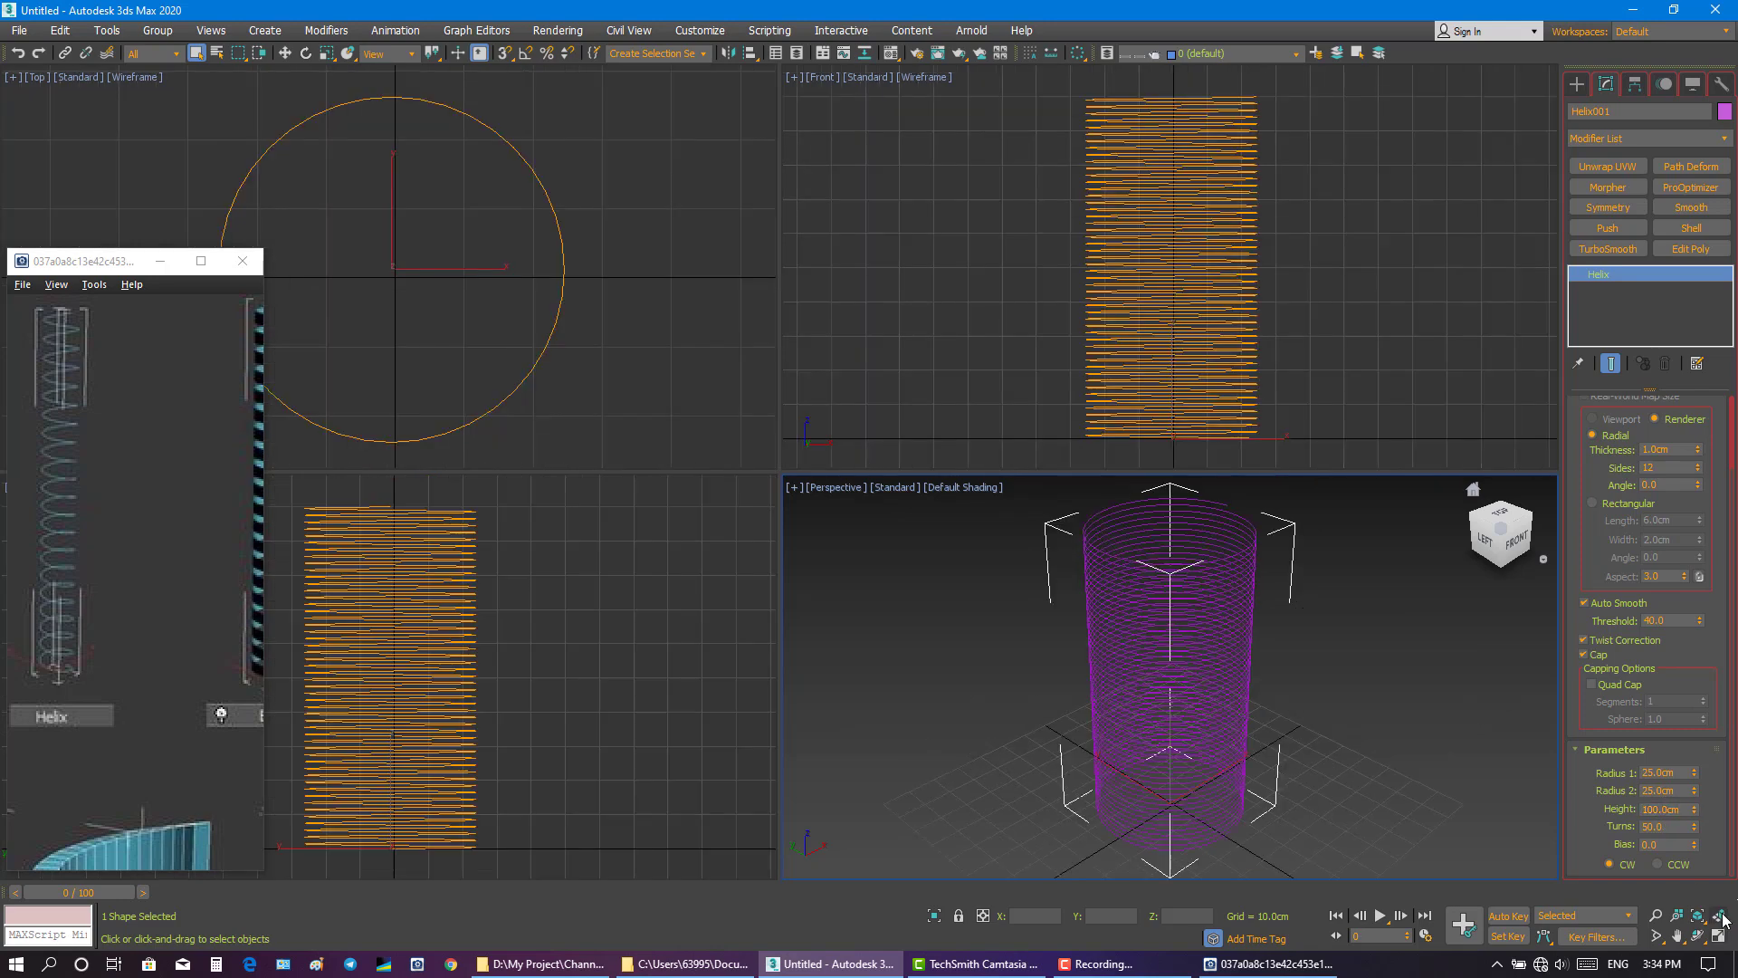
# - Reduce the helix to 15 turns after trying 25
pyautogui.click(1675, 827)
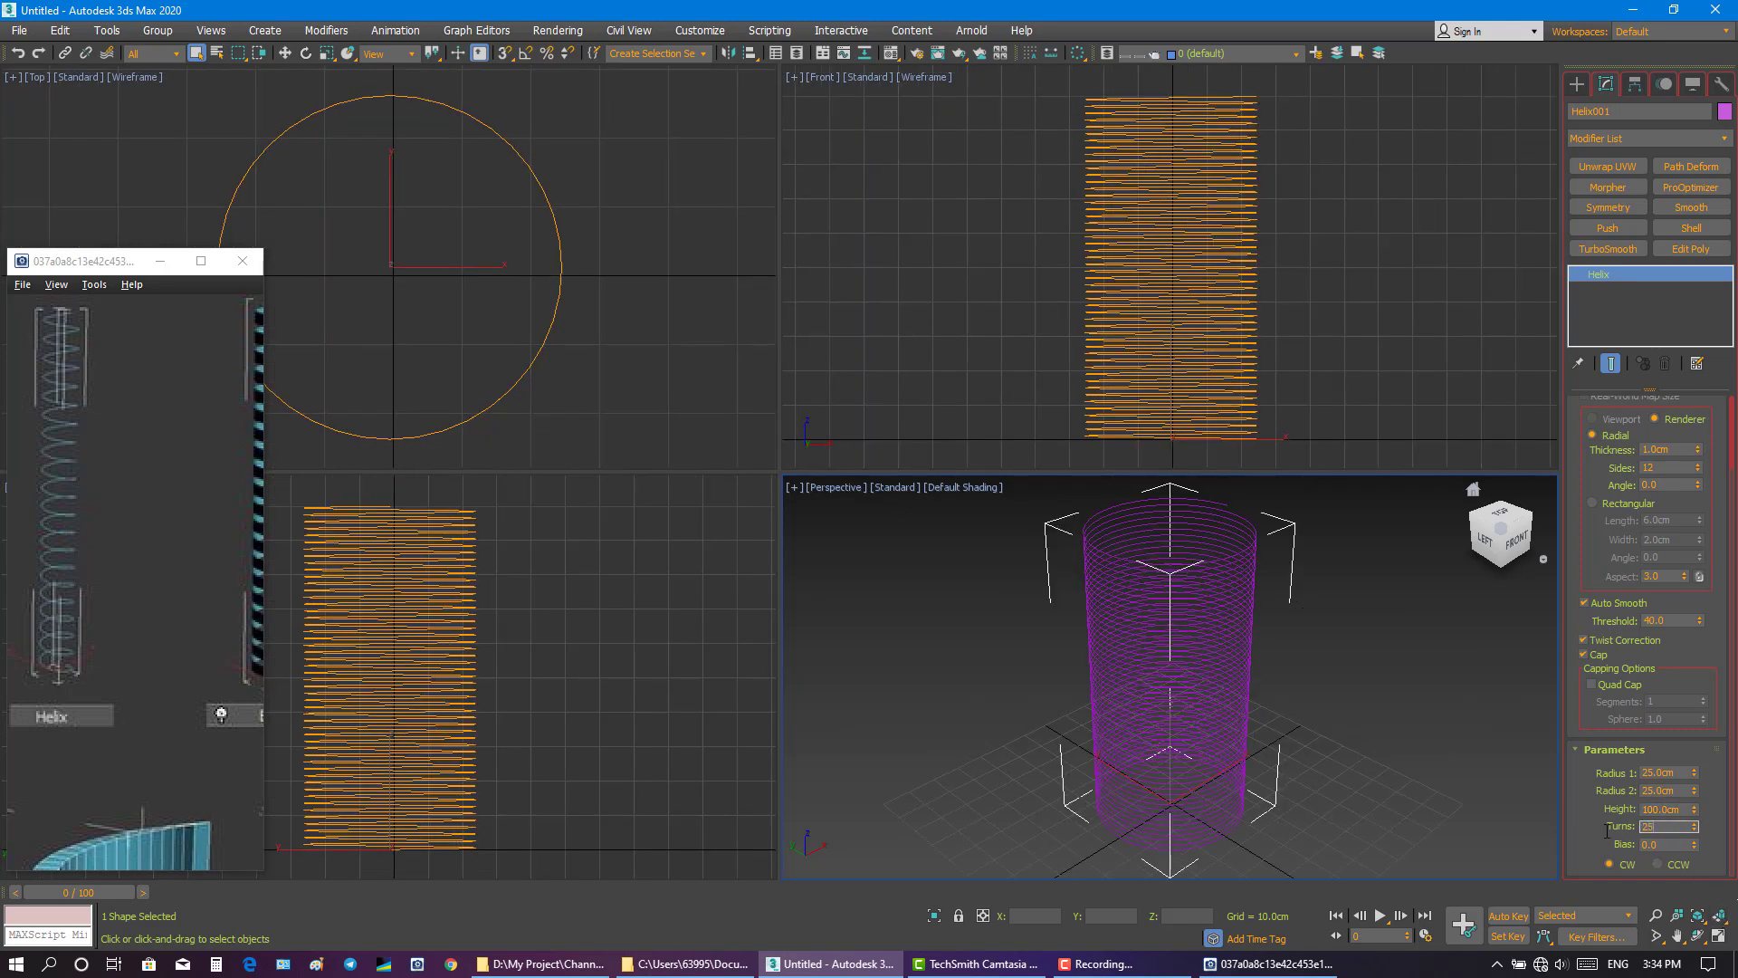
pyautogui.write('25')
pyautogui.press('Return')
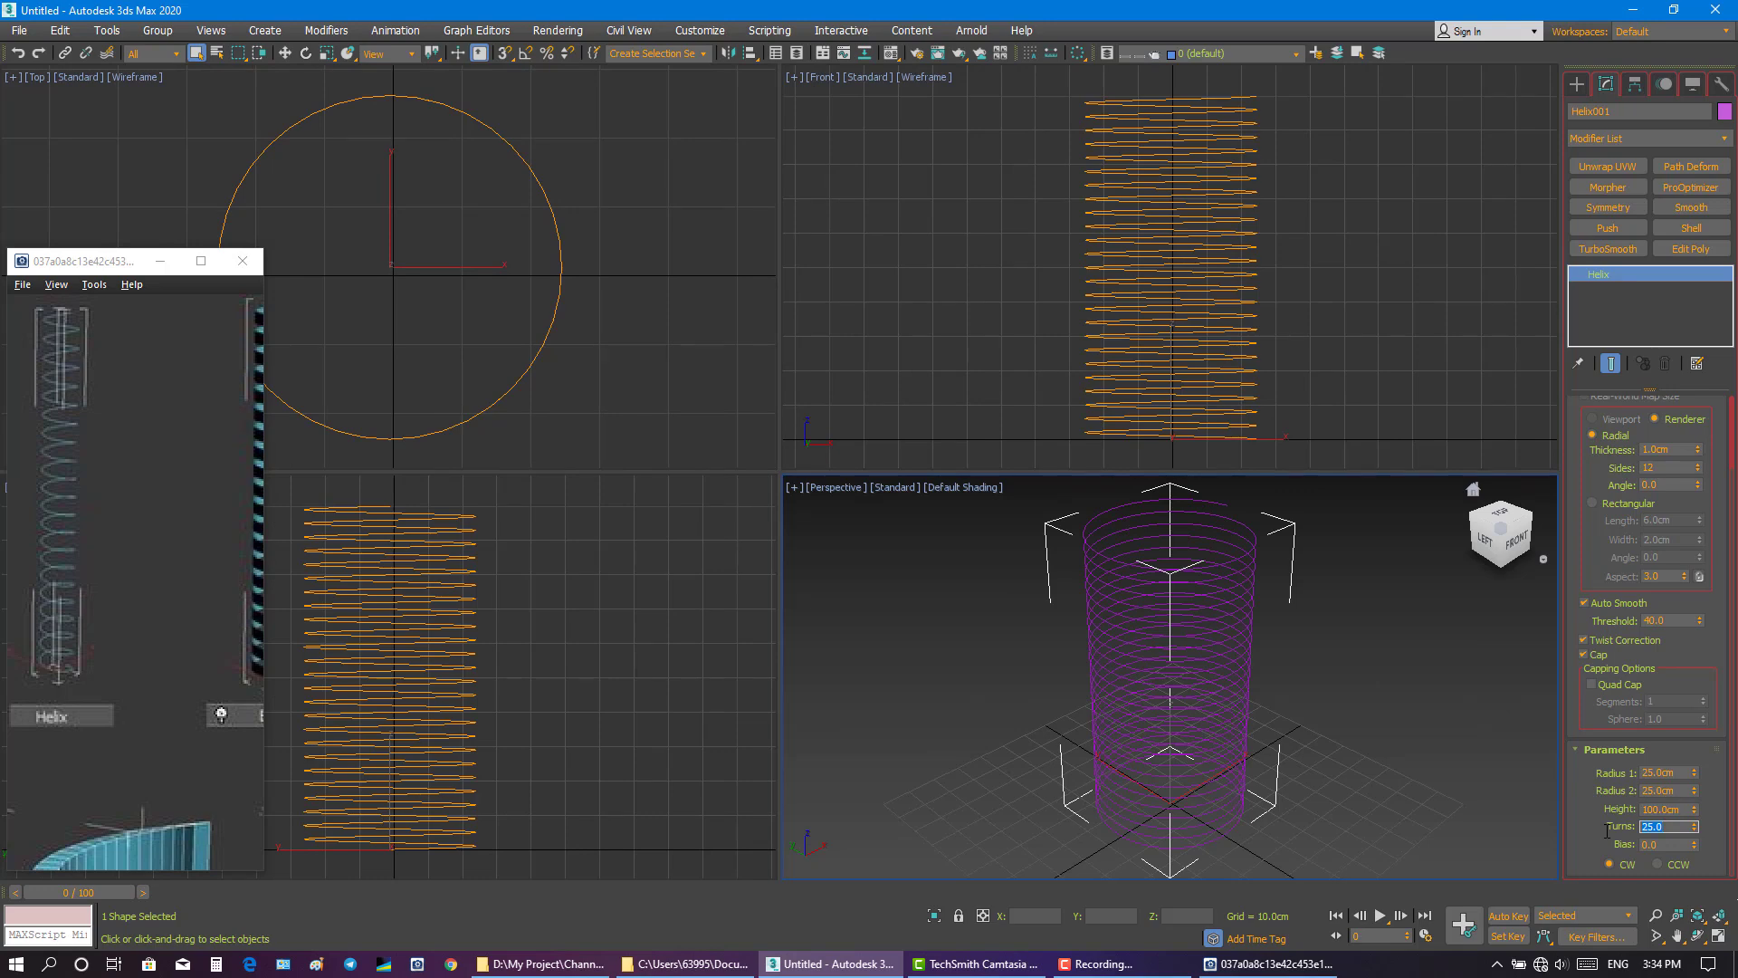
pyautogui.write('15')
pyautogui.press('Return')
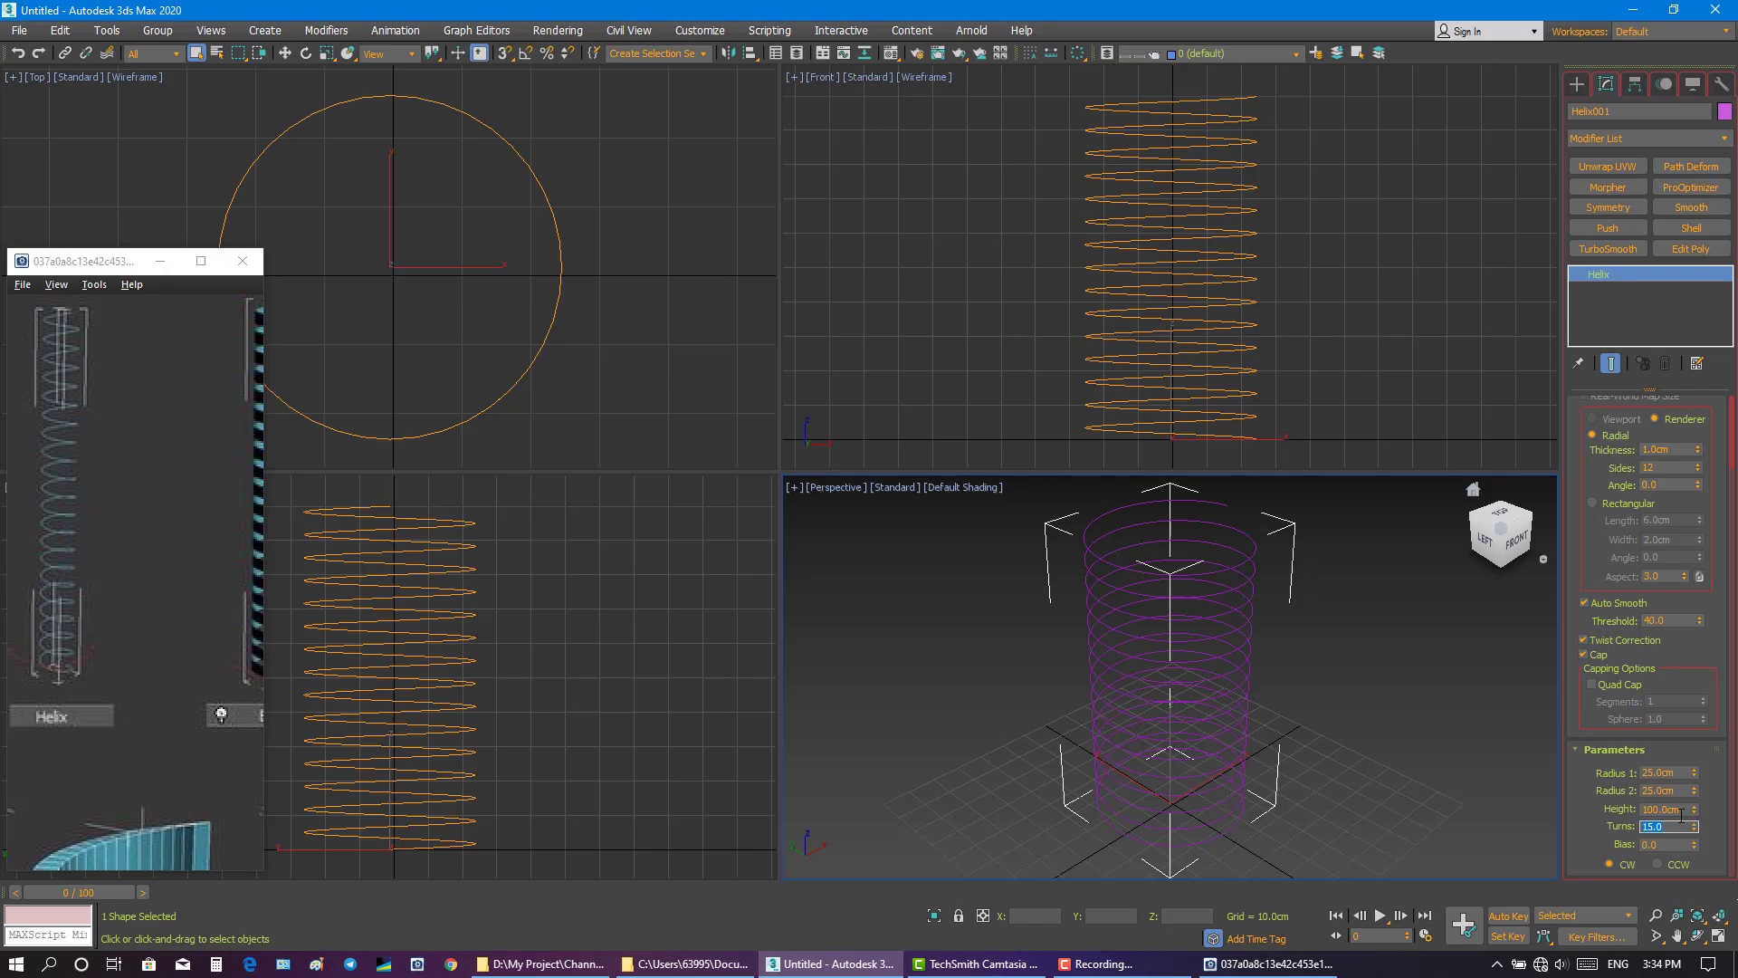
# - Set Radius 1 and Radius 2 to 10 cm
pyautogui.moveTo(1682, 770); pyautogui.dragTo(1593, 772)
pyautogui.write('10')
pyautogui.press('Return')
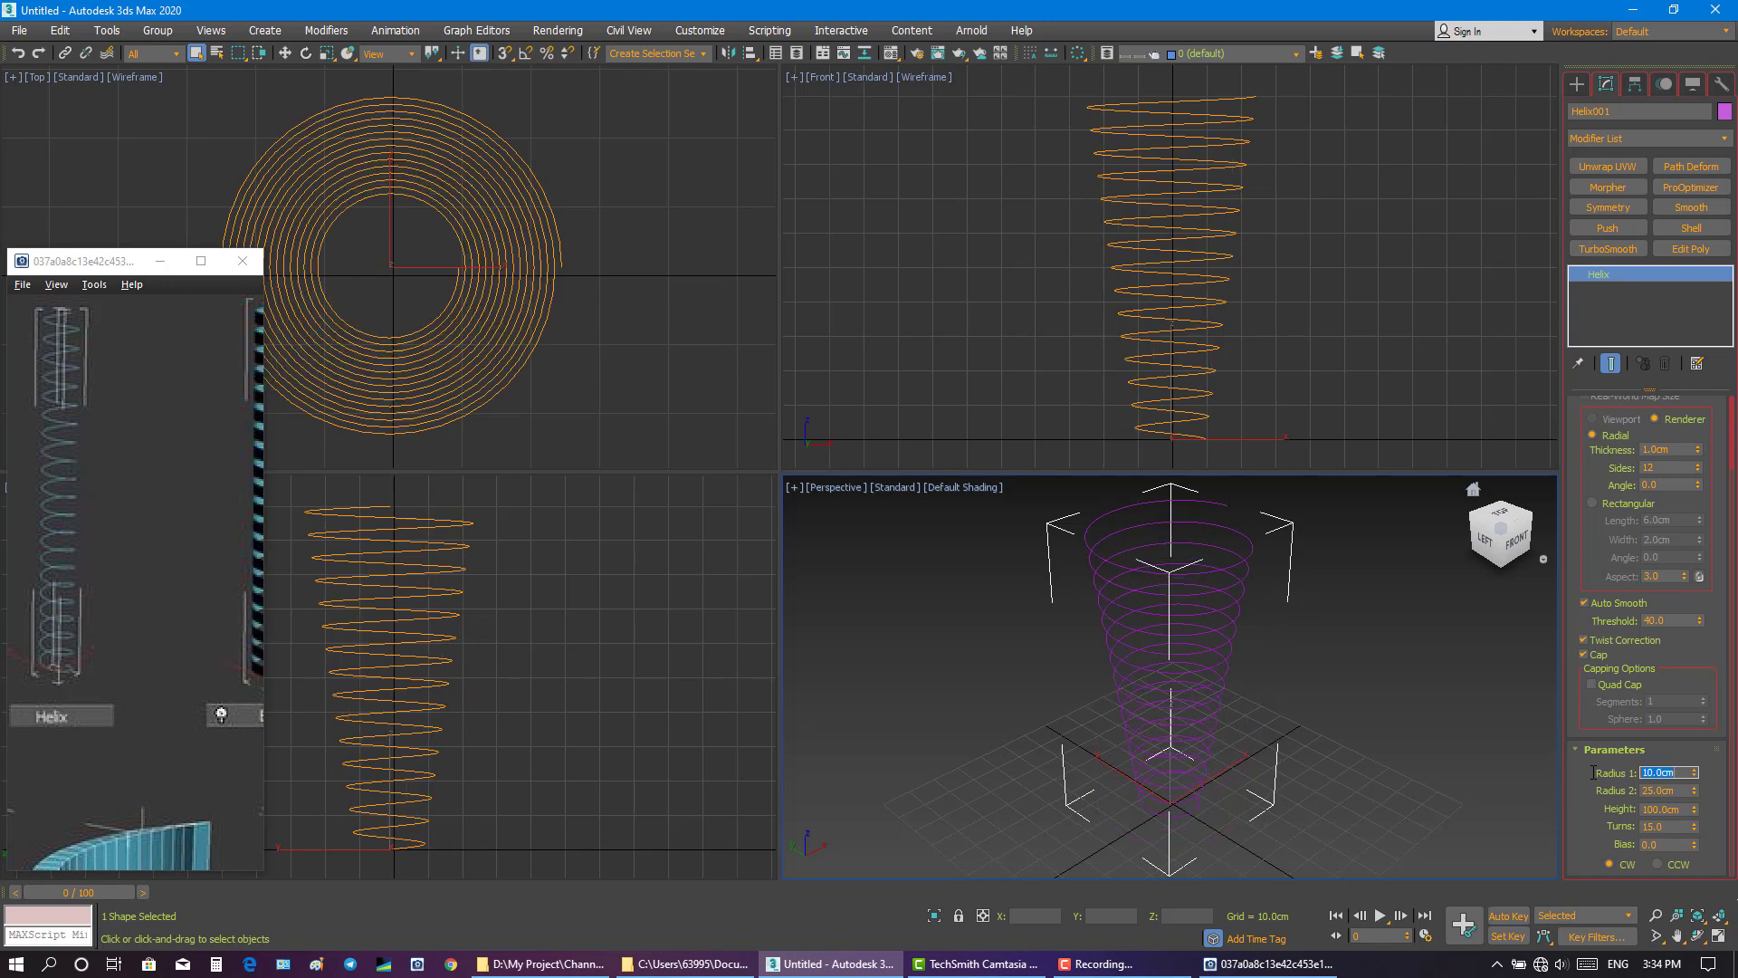
pyautogui.moveTo(1672, 792); pyautogui.dragTo(1607, 795)
pyautogui.write('10')
pyautogui.press('Return')
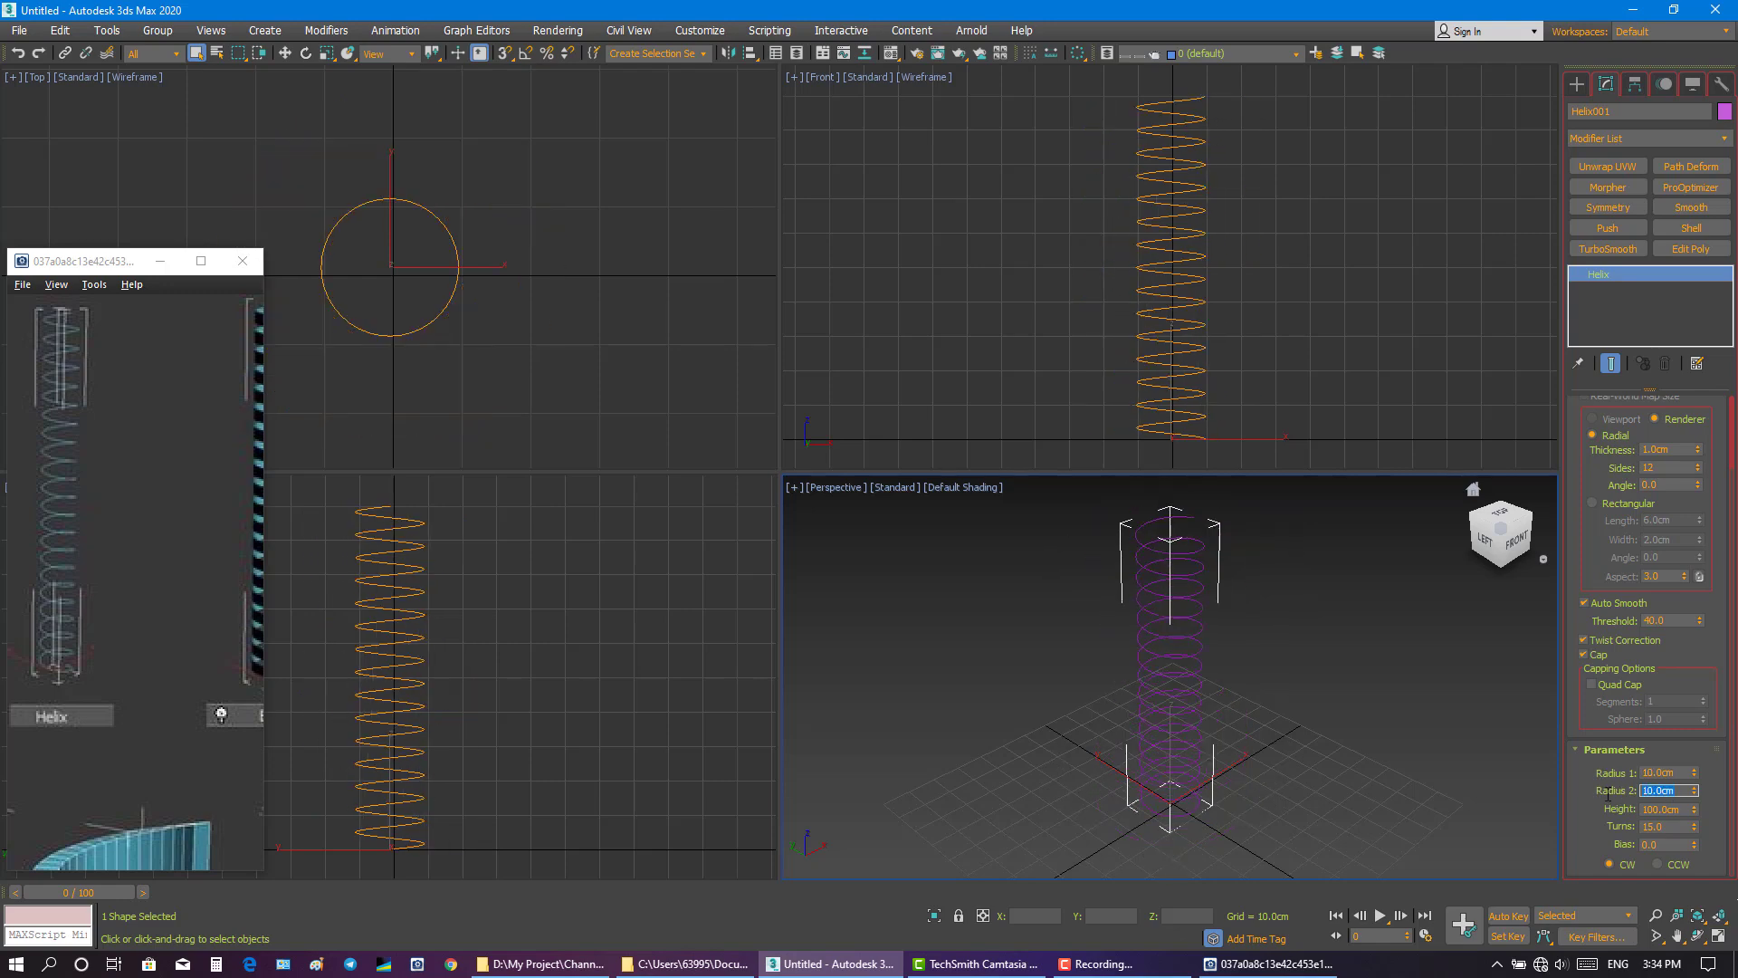
# - Reduce both radii to 8 cm and keep Turns at 15
pyautogui.moveTo(1675, 772); pyautogui.dragTo(1623, 772)
pyautogui.write('8')
pyautogui.press('Return')
pyautogui.press('Tab')
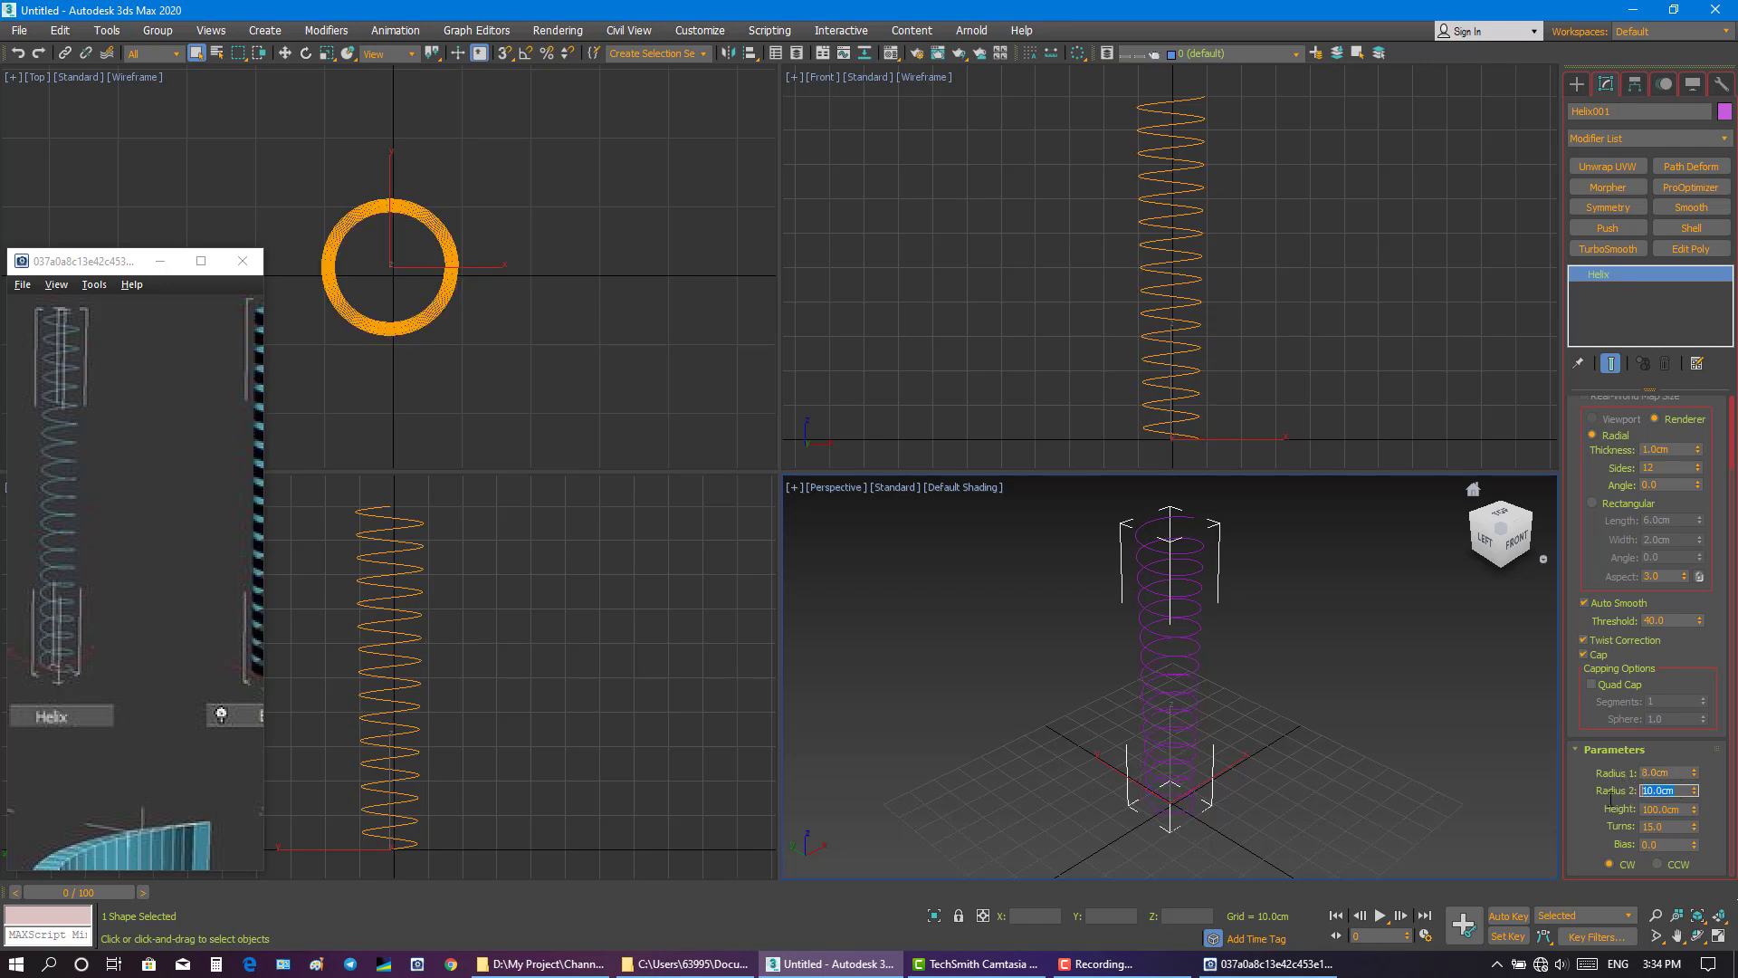
pyautogui.write('8')
pyautogui.press('Return')
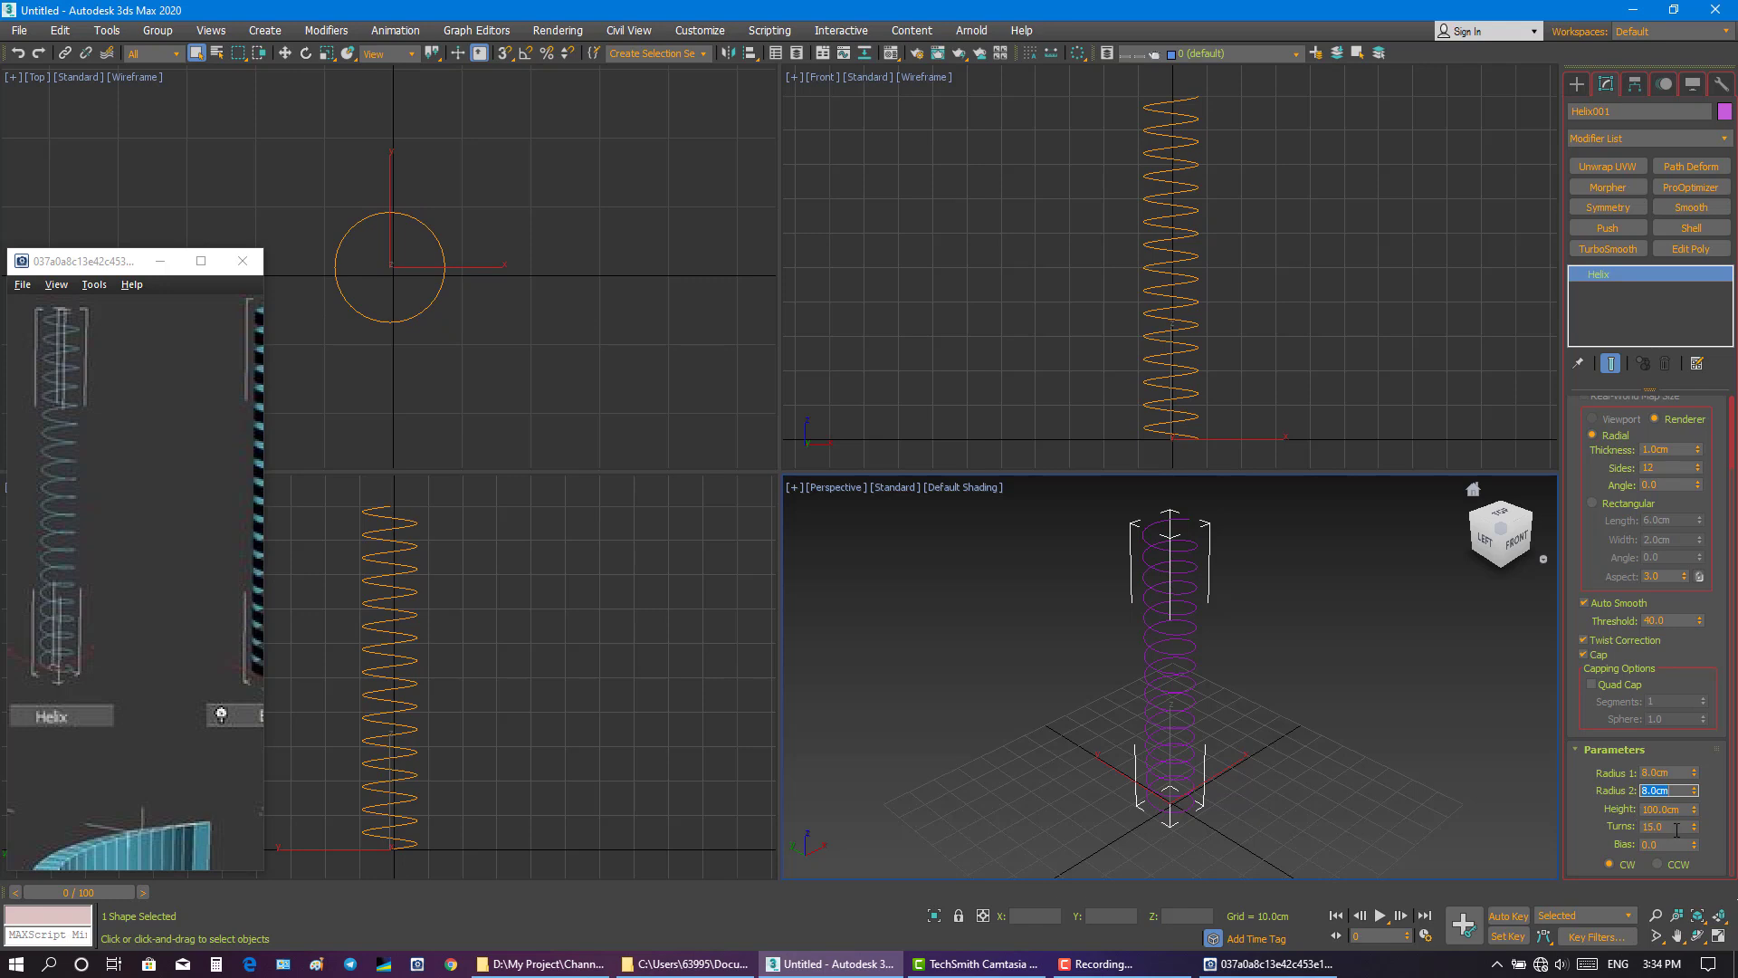
pyautogui.press('Tab')
pyautogui.press('Tab')
pyautogui.write('0')
pyautogui.press('Return')
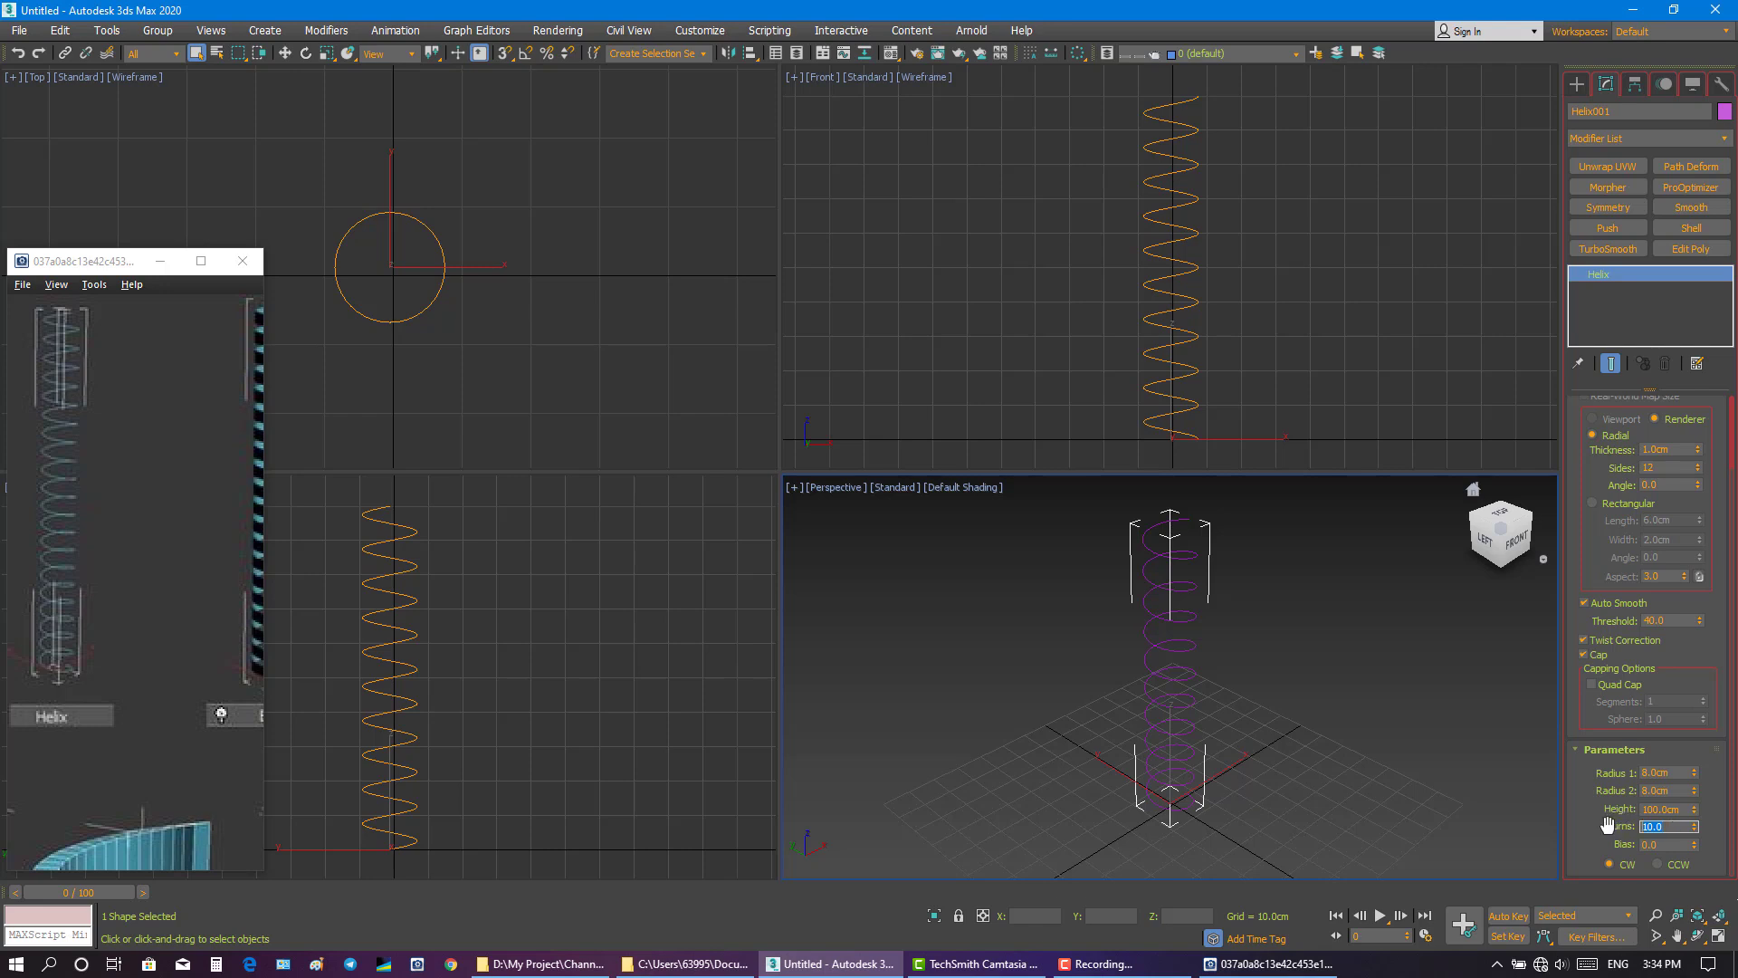
pyautogui.write('15')
pyautogui.press('Return')
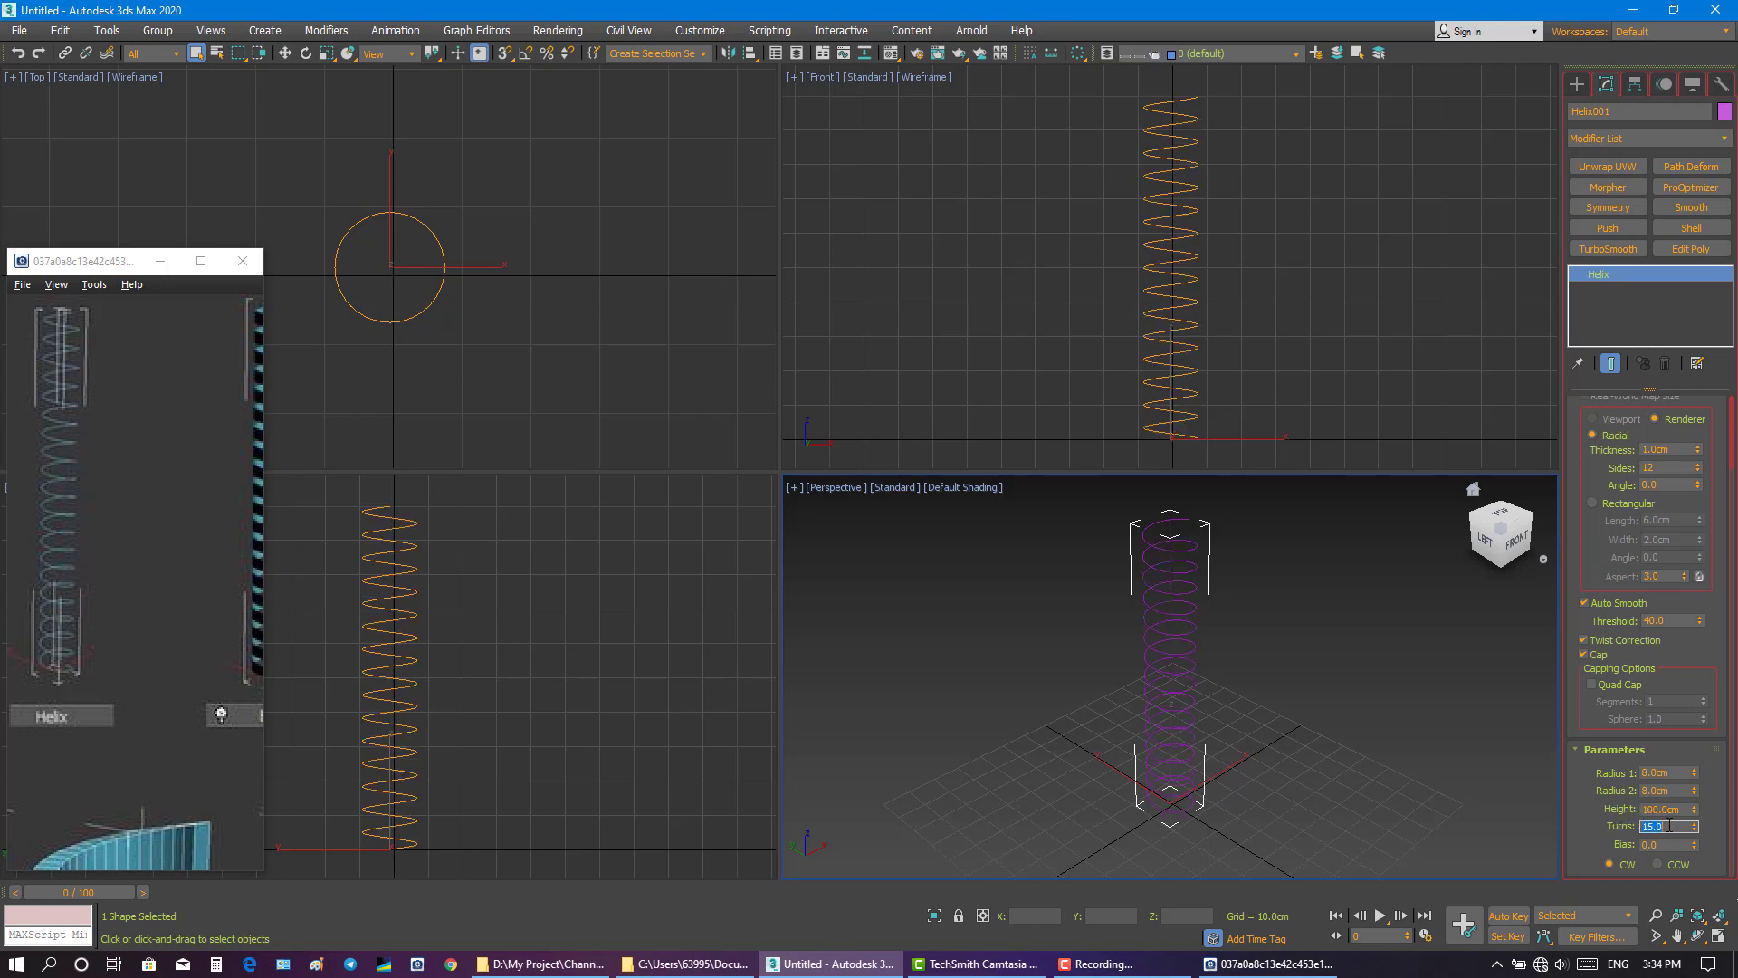
# - Narrow both helix radii to 6 cm
pyautogui.doubleClick(1675, 772)
pyautogui.write('6')
pyautogui.press('Return')
pyautogui.doubleClick(1665, 789)
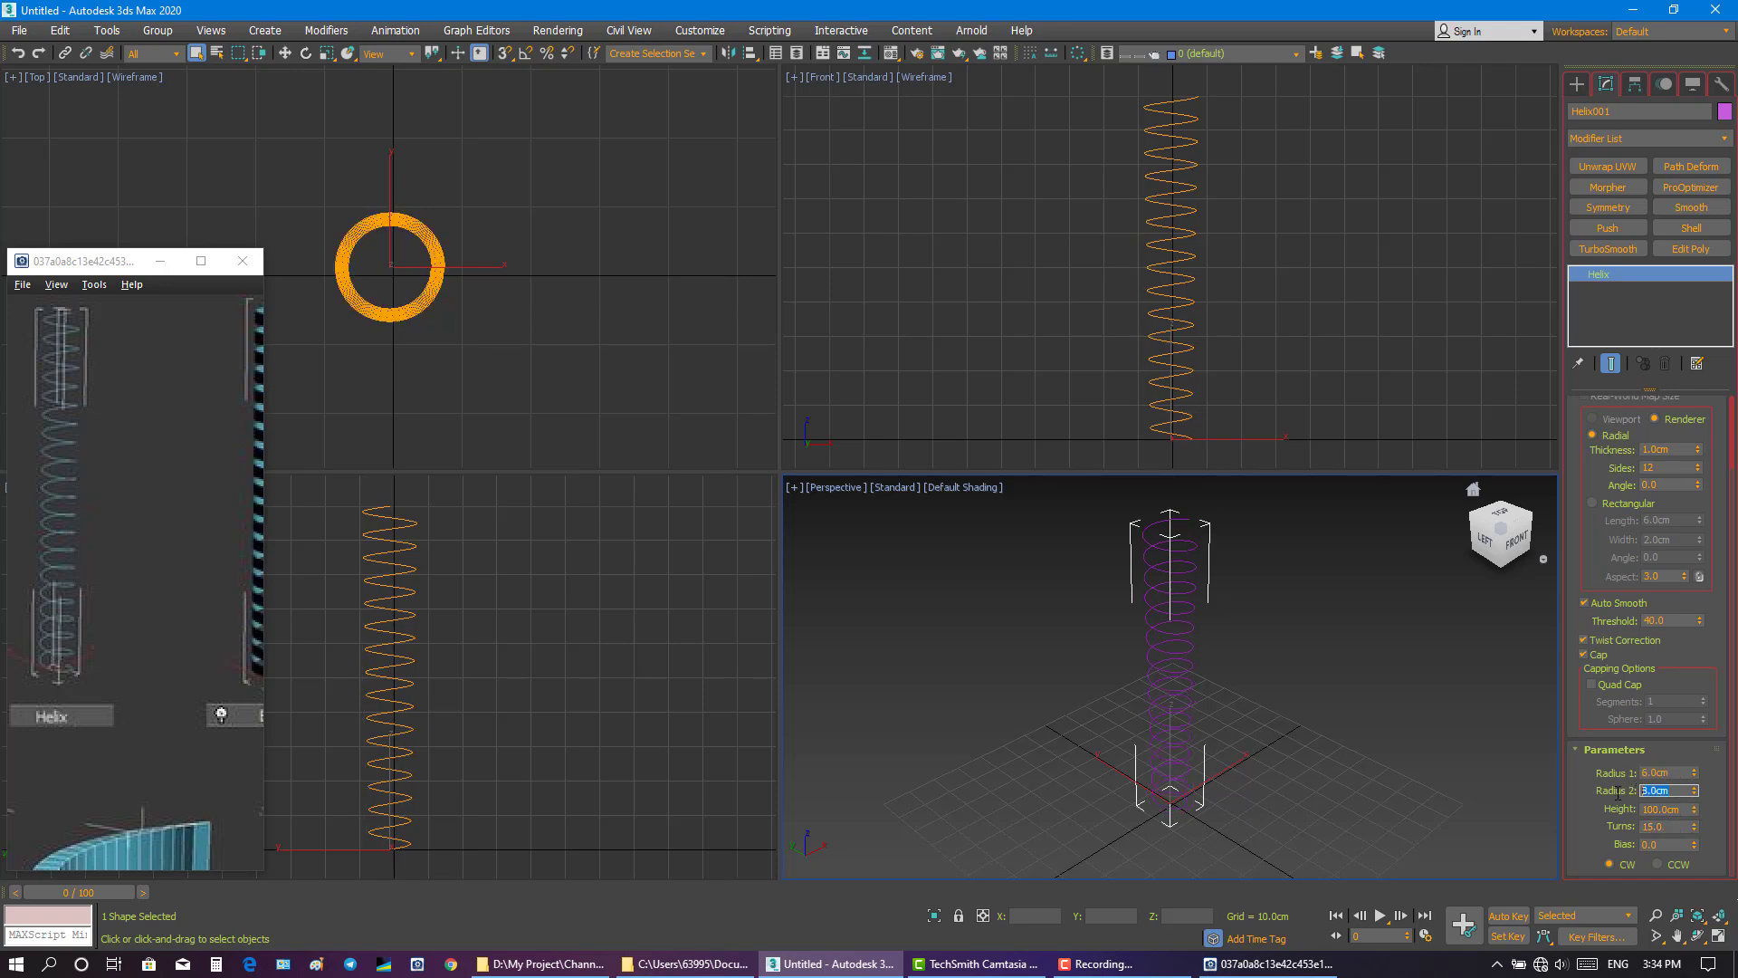
pyautogui.write('6')
pyautogui.press('Return')
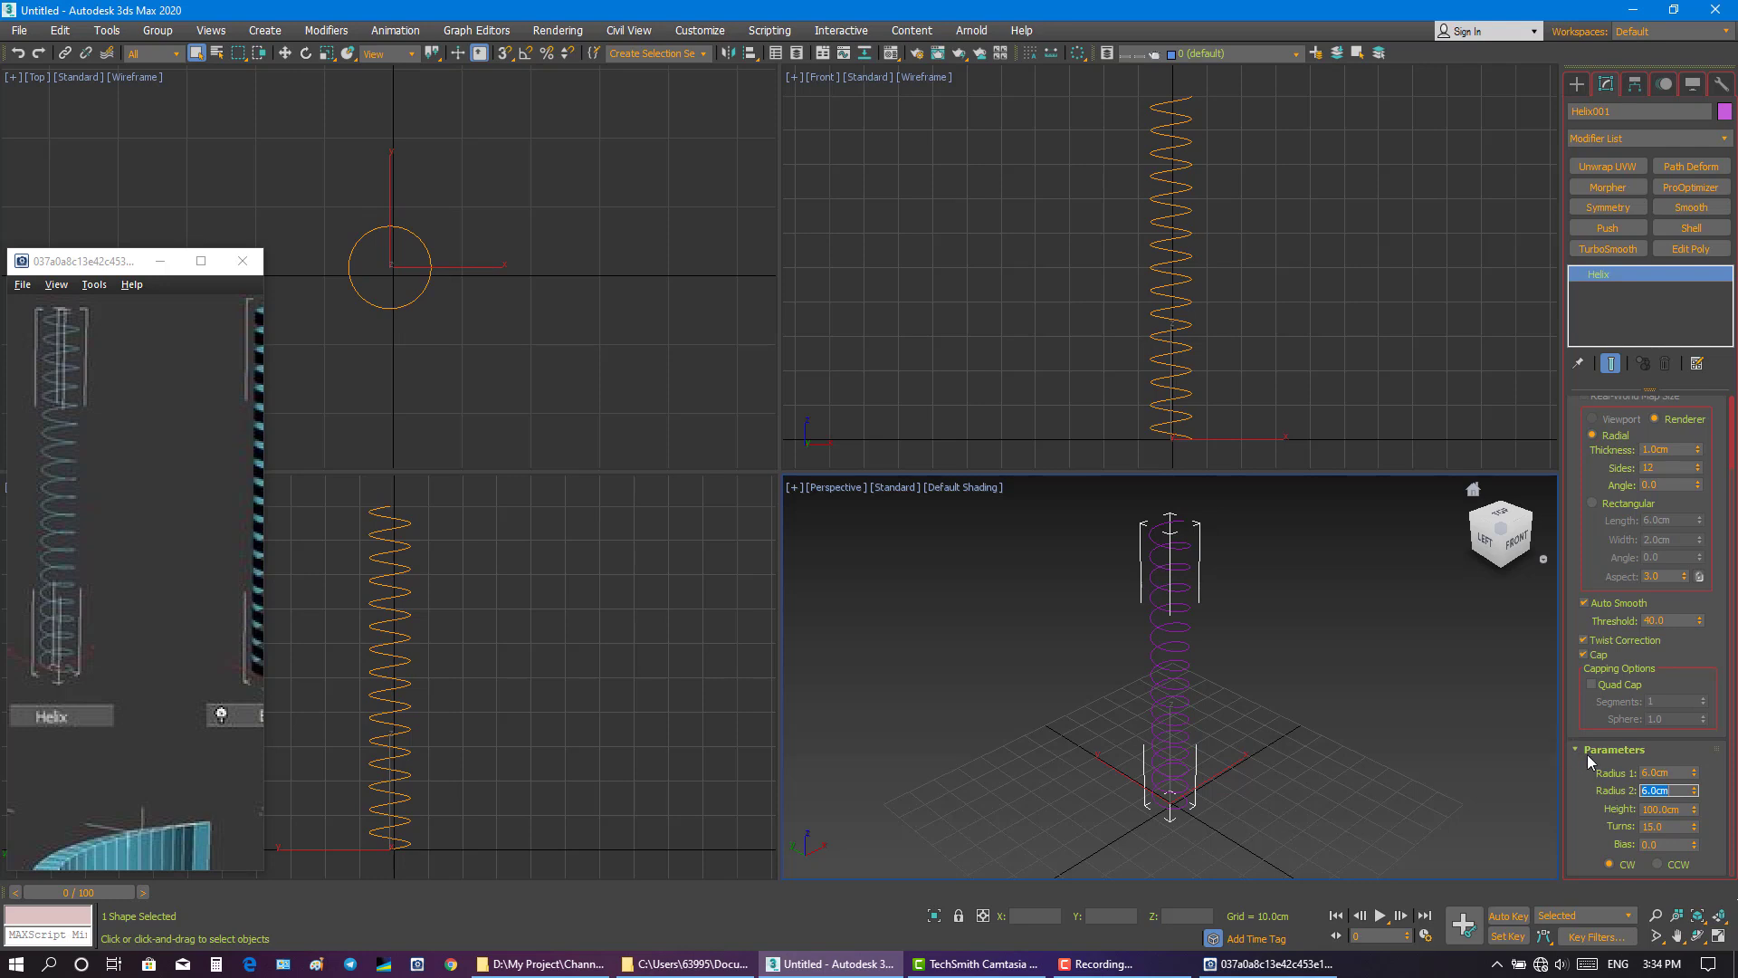
# - Maximize the Perspective view around the helix, reselect Helix001, and pan the reference to its extrude step
pyautogui.click(1719, 917)
pyautogui.click(1718, 935)
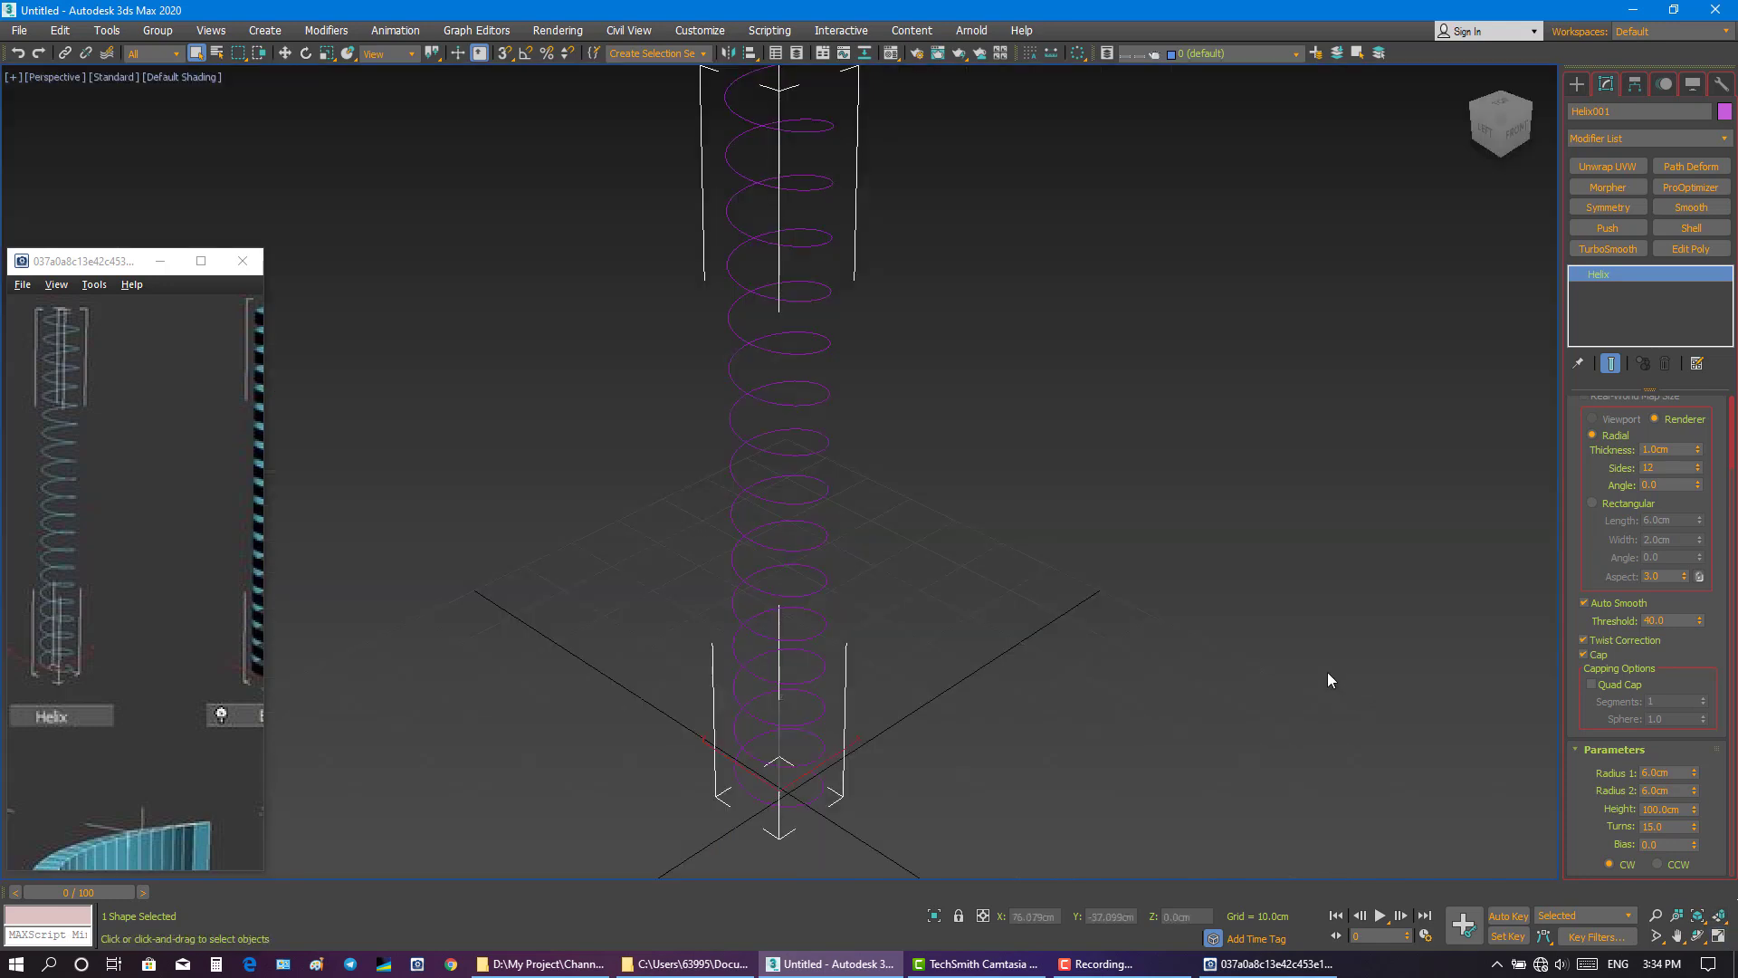
pyautogui.moveTo(1057, 543)
pyautogui.mouseDown(button='middle')
pyautogui.moveTo(1055, 597)
pyautogui.moveTo(982, 571)
pyautogui.moveTo(1021, 532)
pyautogui.mouseUp(button='middle')
pyautogui.click(1005, 530)
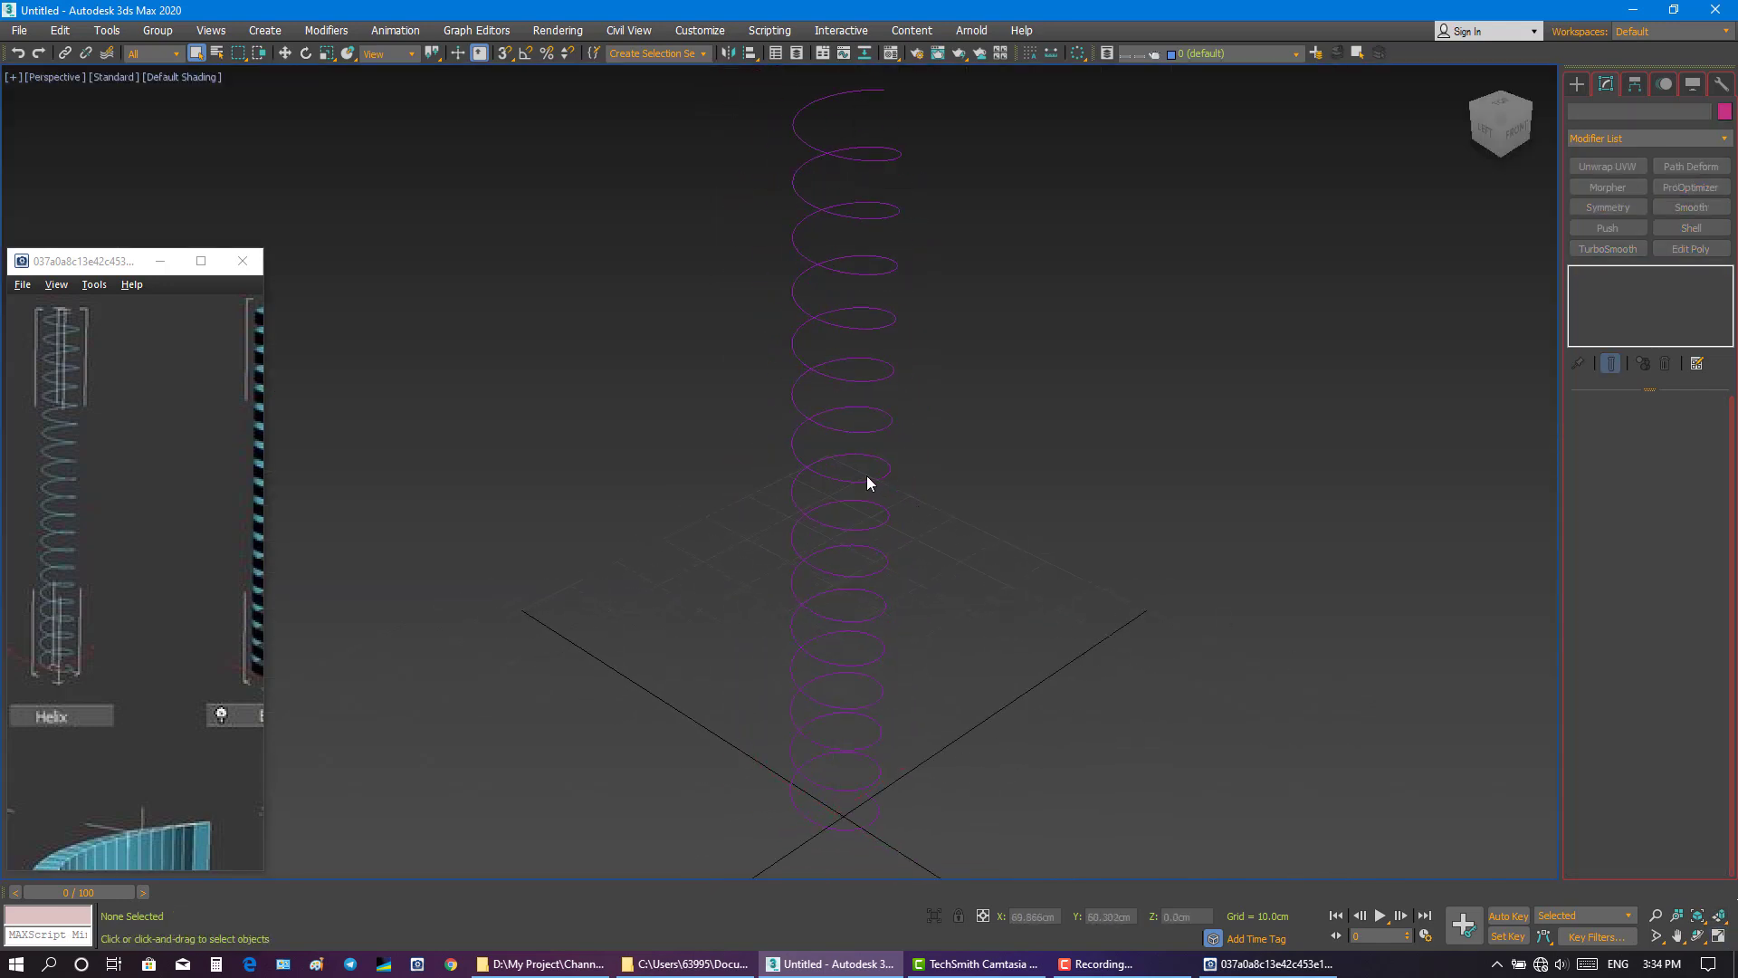
pyautogui.click(866, 475)
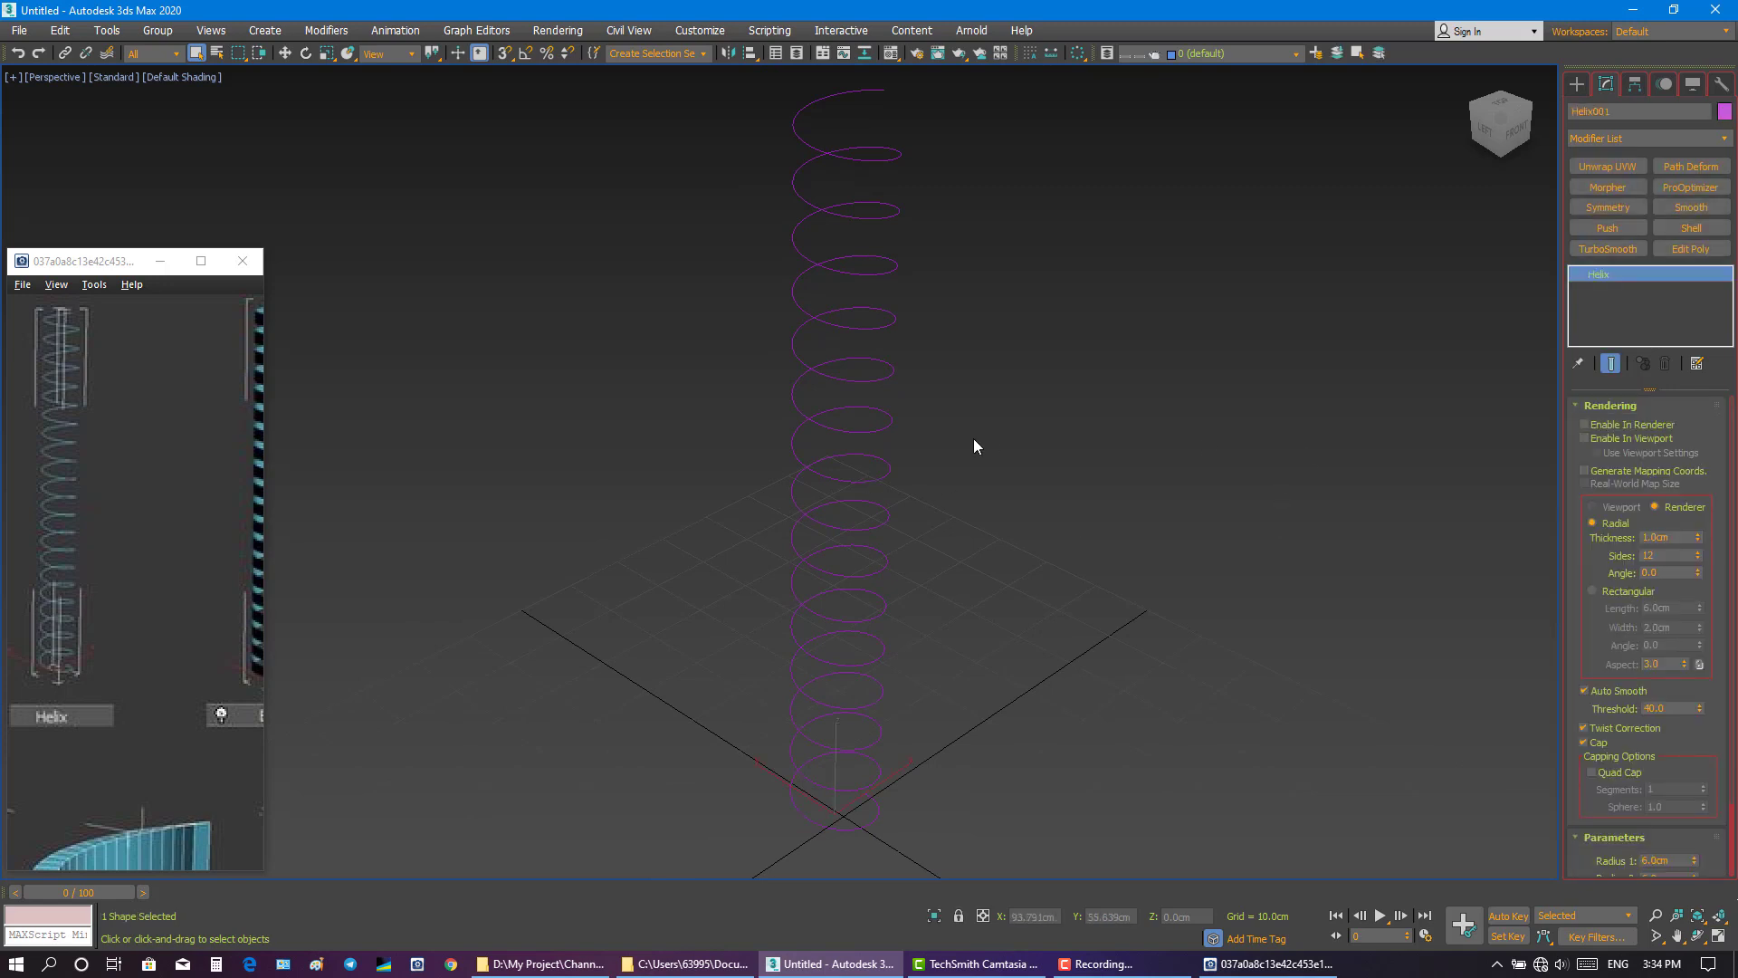
pyautogui.moveTo(209, 478); pyautogui.dragTo(62, 484)
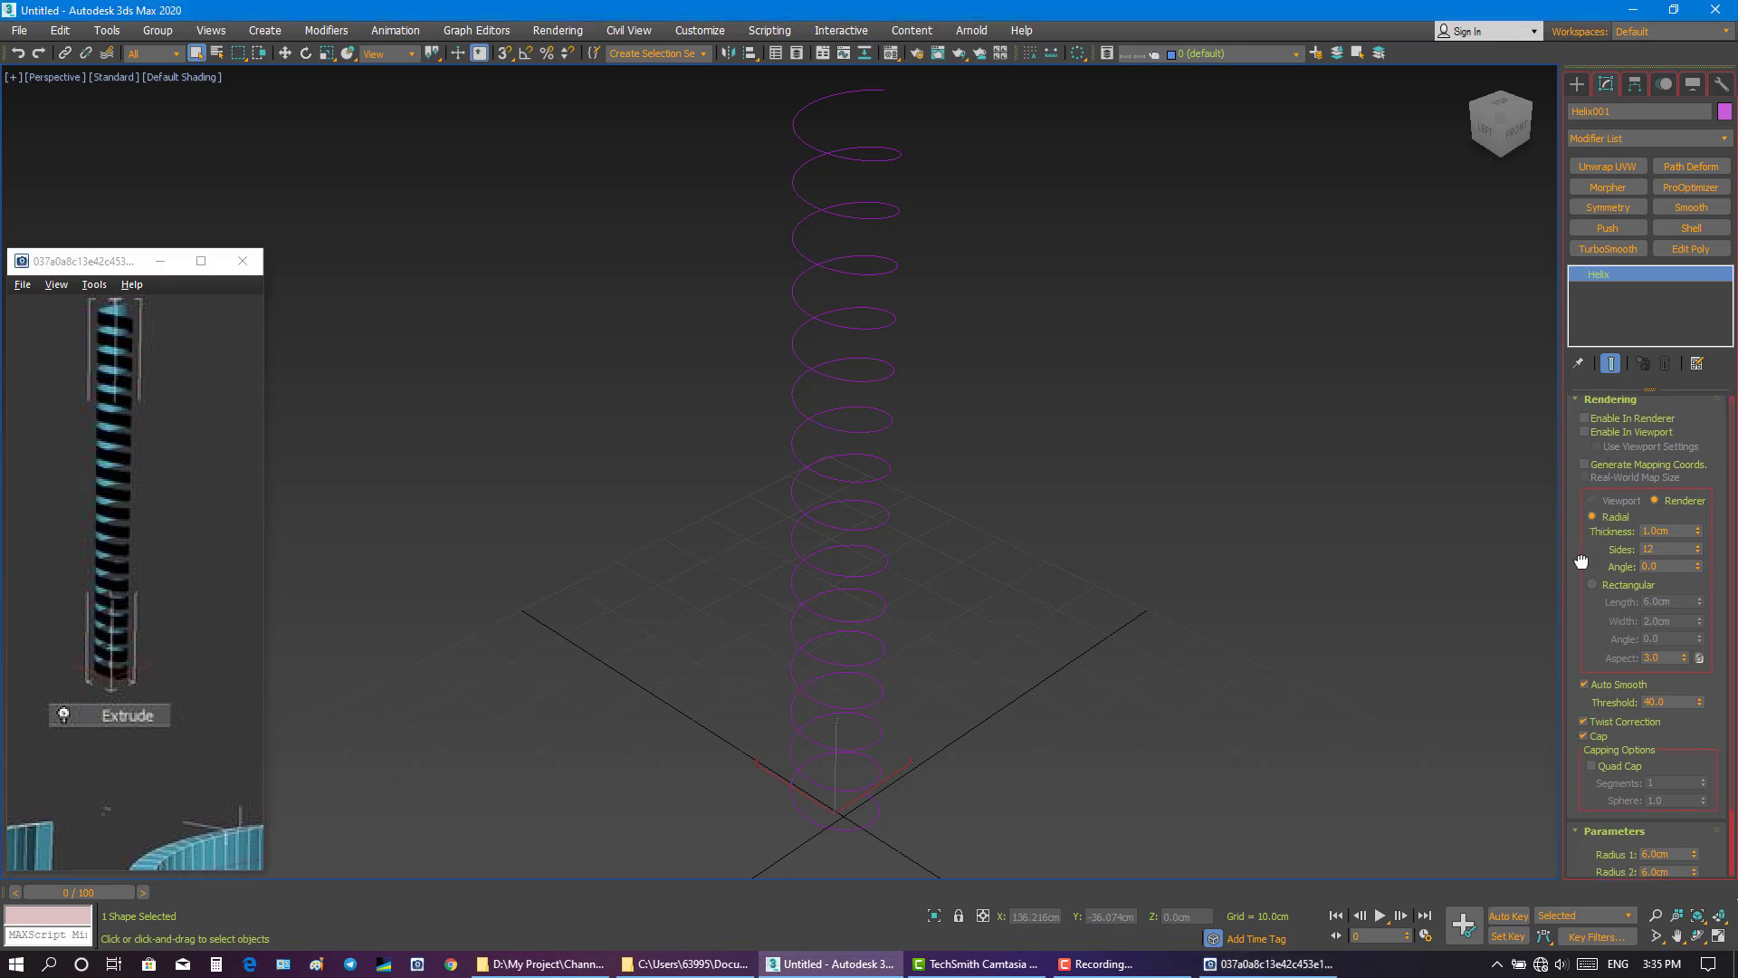
pyautogui.moveTo(1581, 567)
pyautogui.mouseDown()
pyautogui.moveTo(1583, 530)
pyautogui.moveTo(1583, 576)
pyautogui.mouseUp()
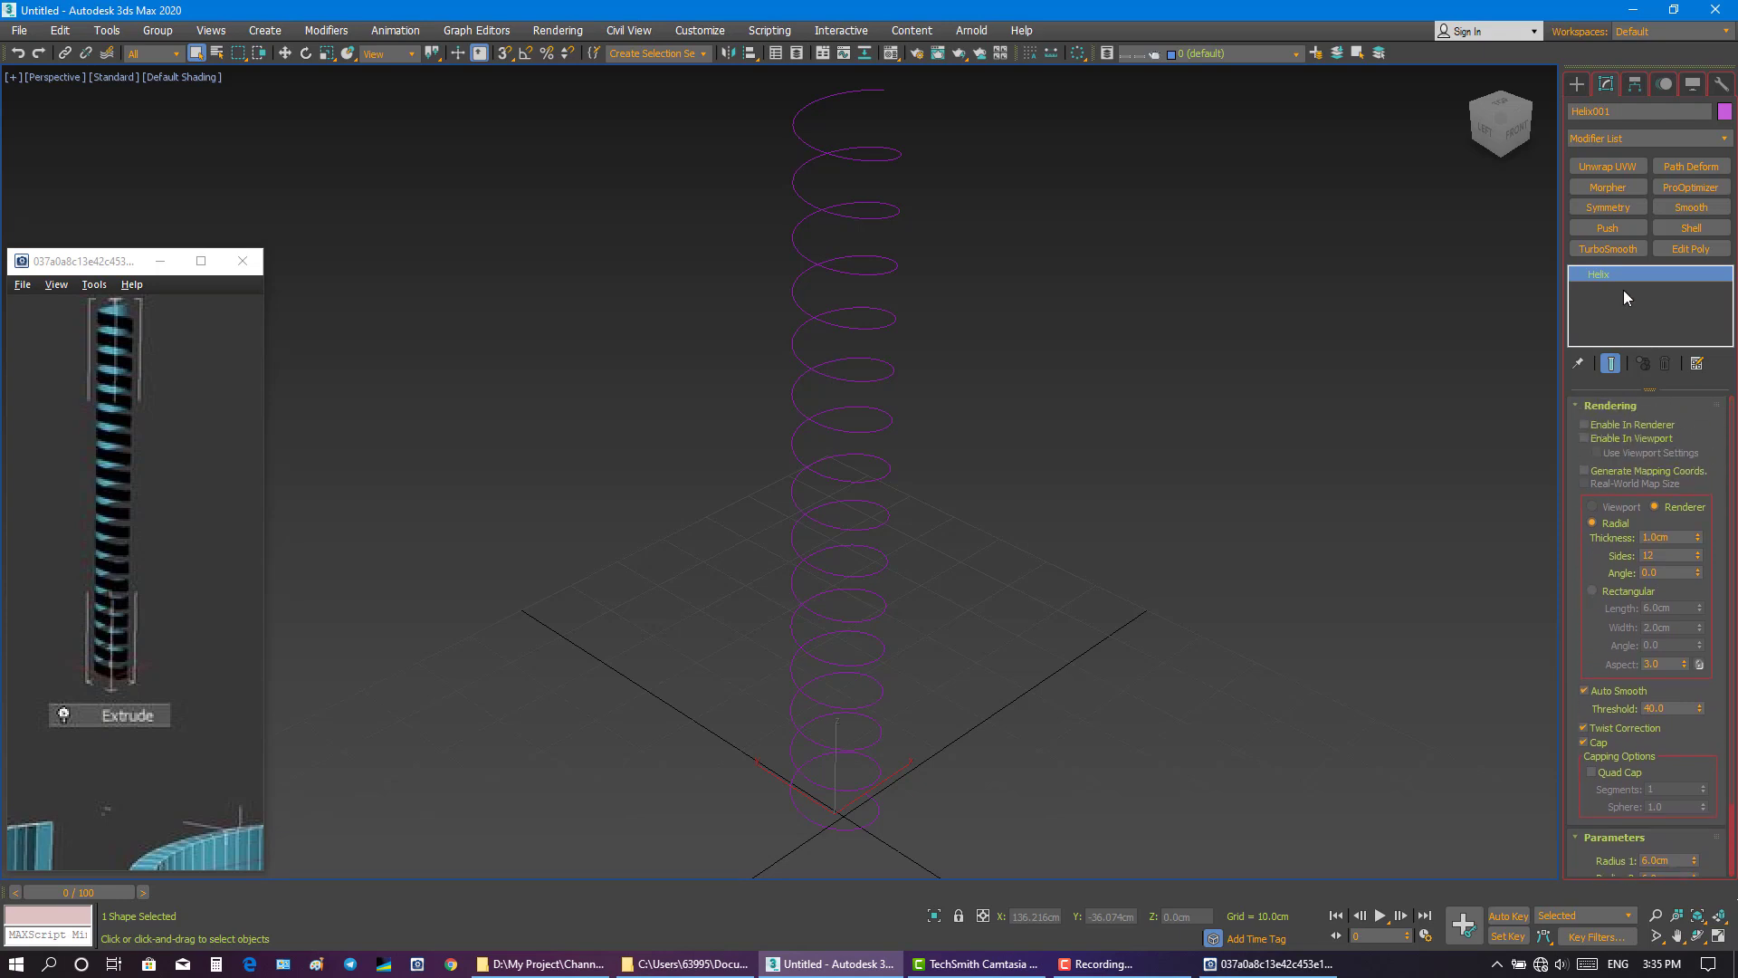
# - Add an Extrude modifier to the helix, trying amounts of 1, 10 and 5 cm
pyautogui.click(1649, 141)
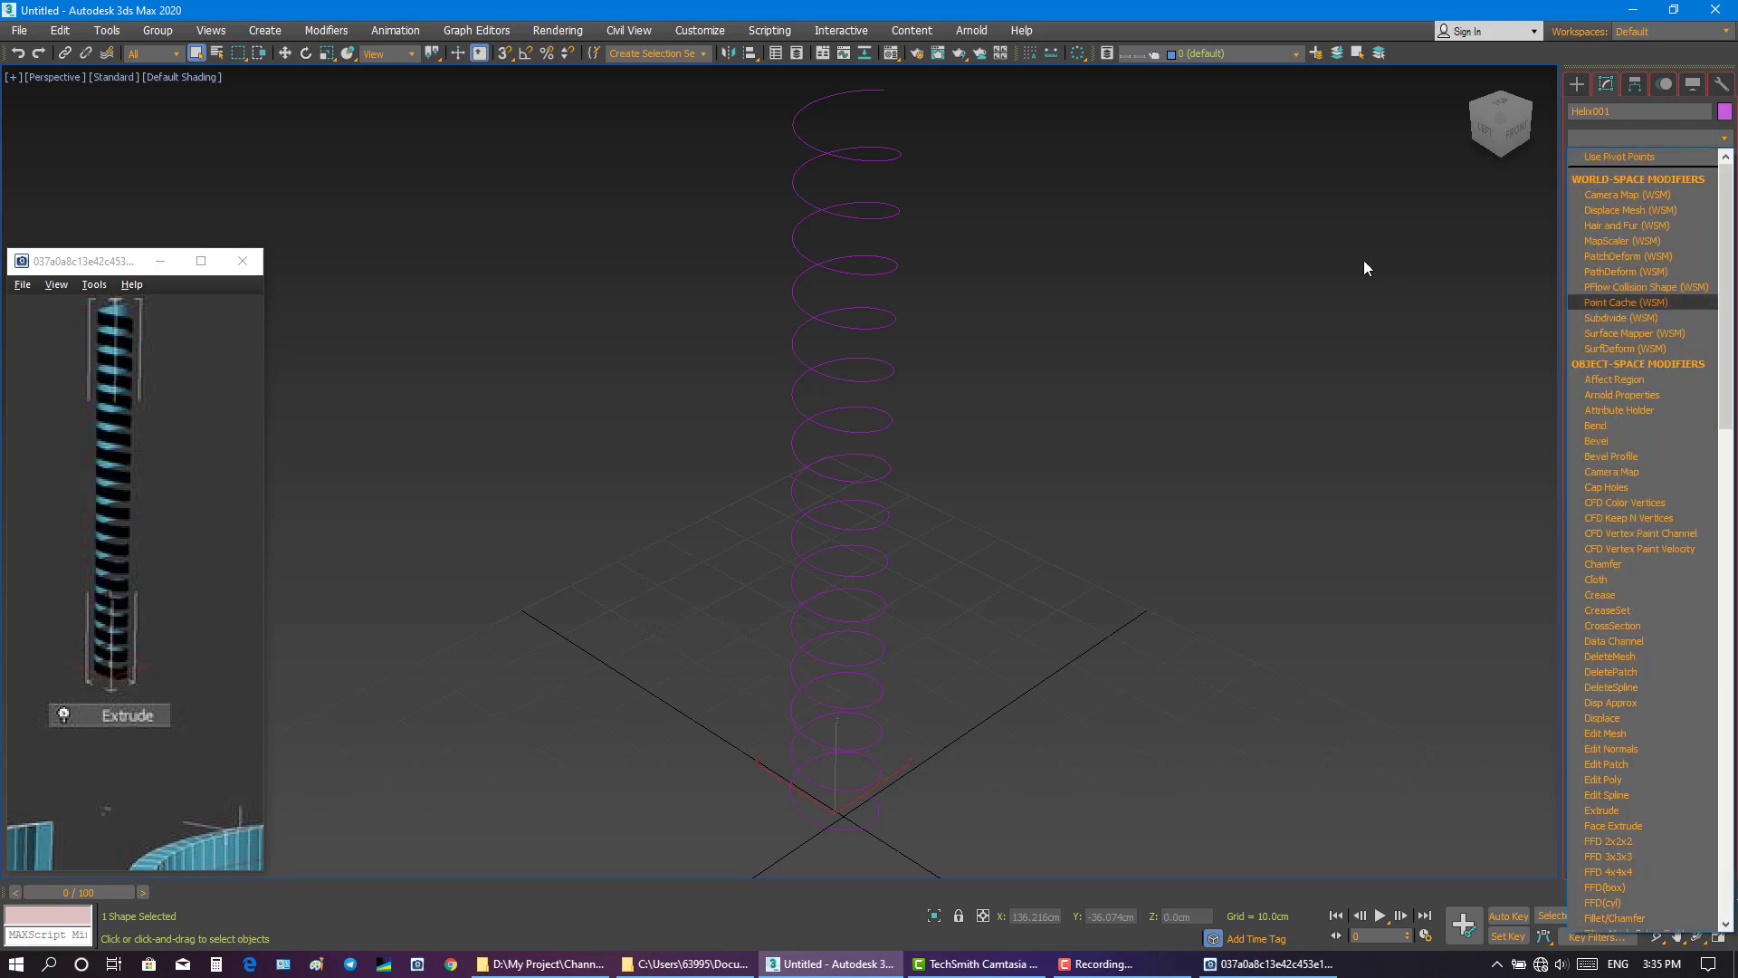
pyautogui.write('esh')
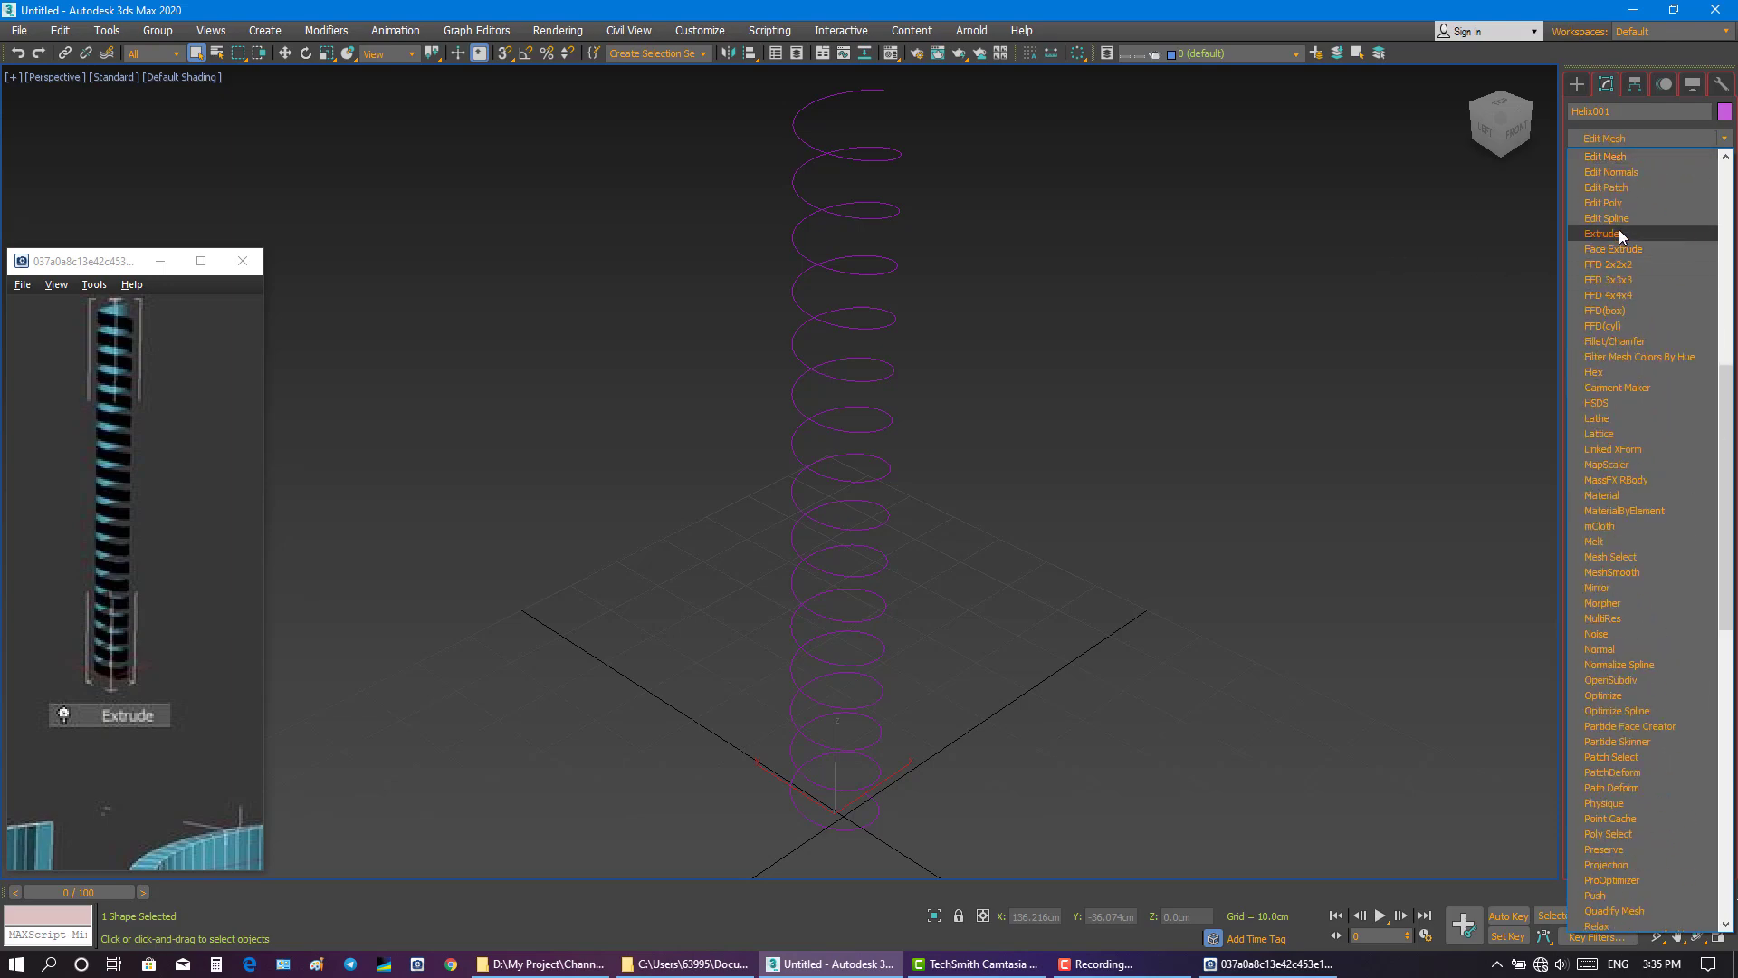
pyautogui.click(1618, 233)
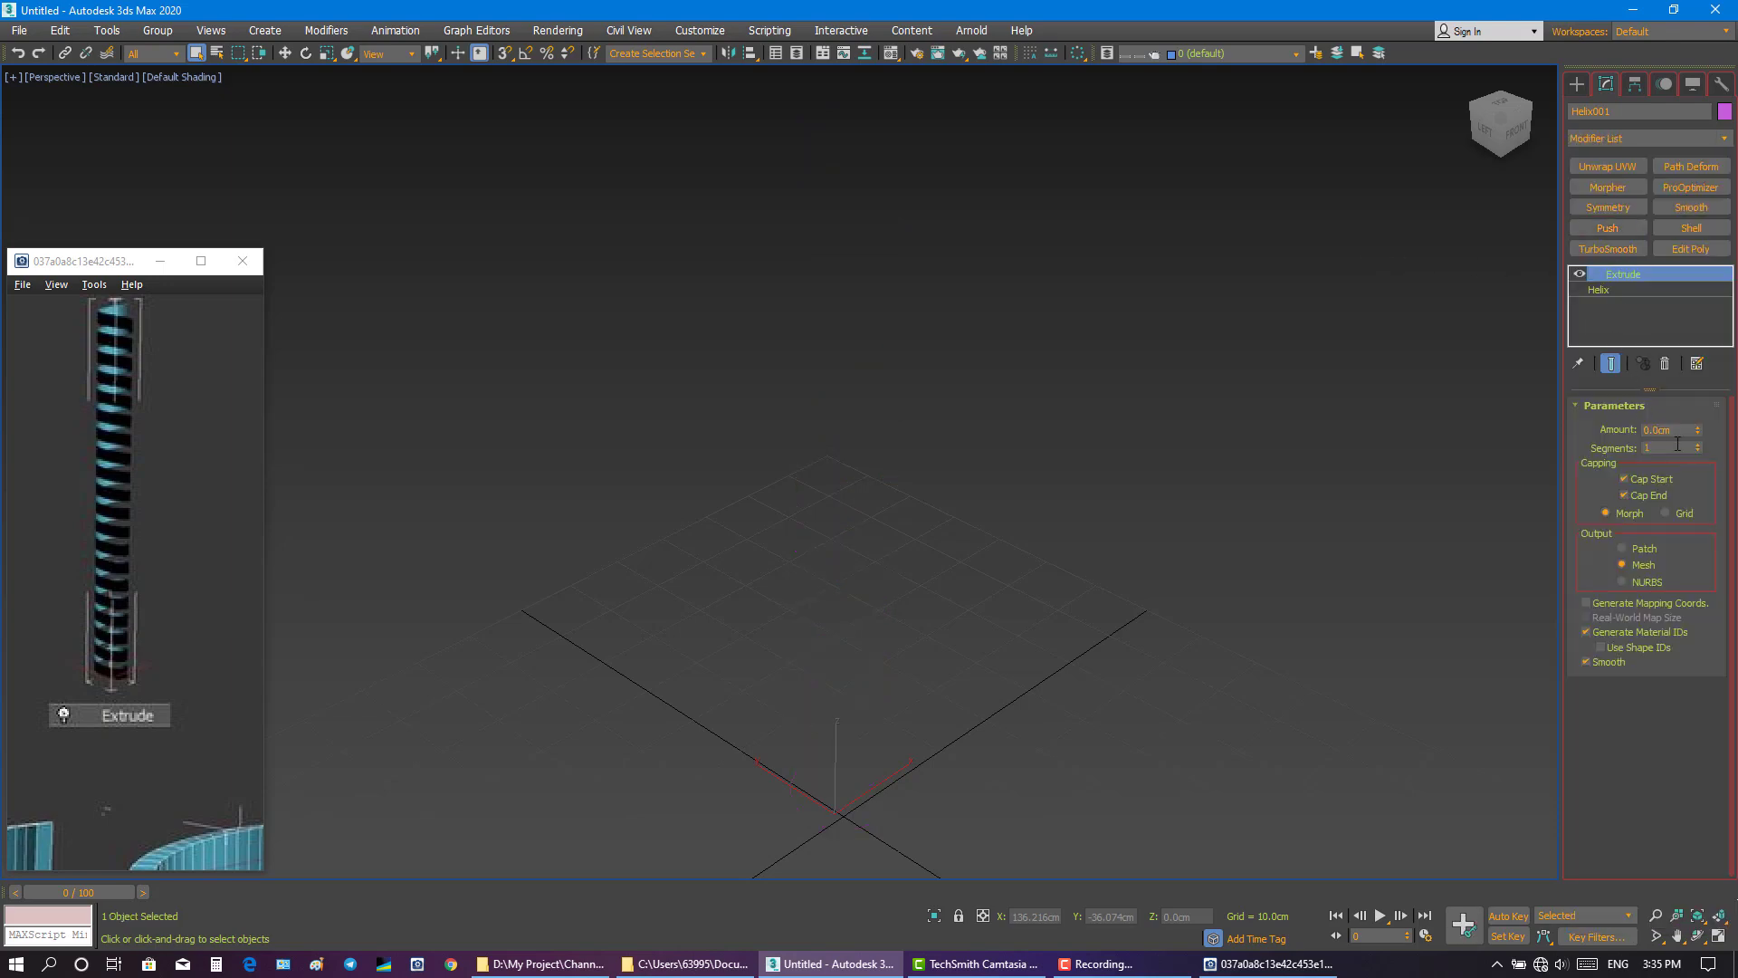
pyautogui.doubleClick(1670, 430)
pyautogui.write('1')
pyautogui.press('Return')
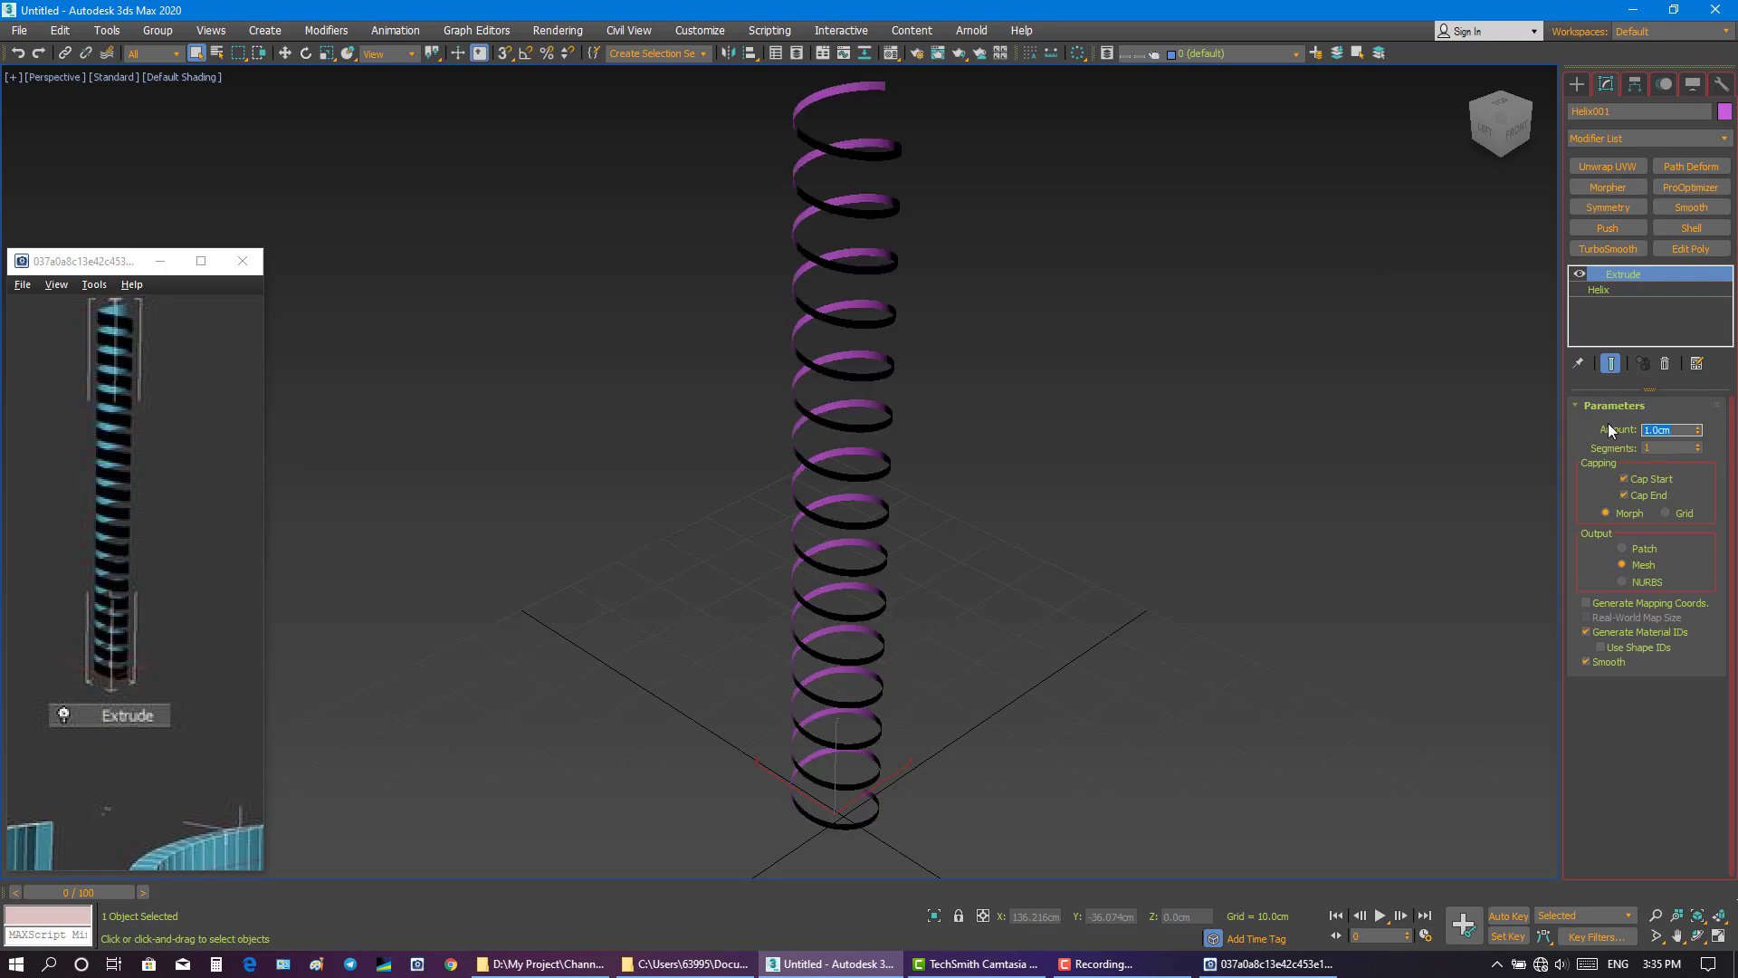
pyautogui.write('10')
pyautogui.press('Return')
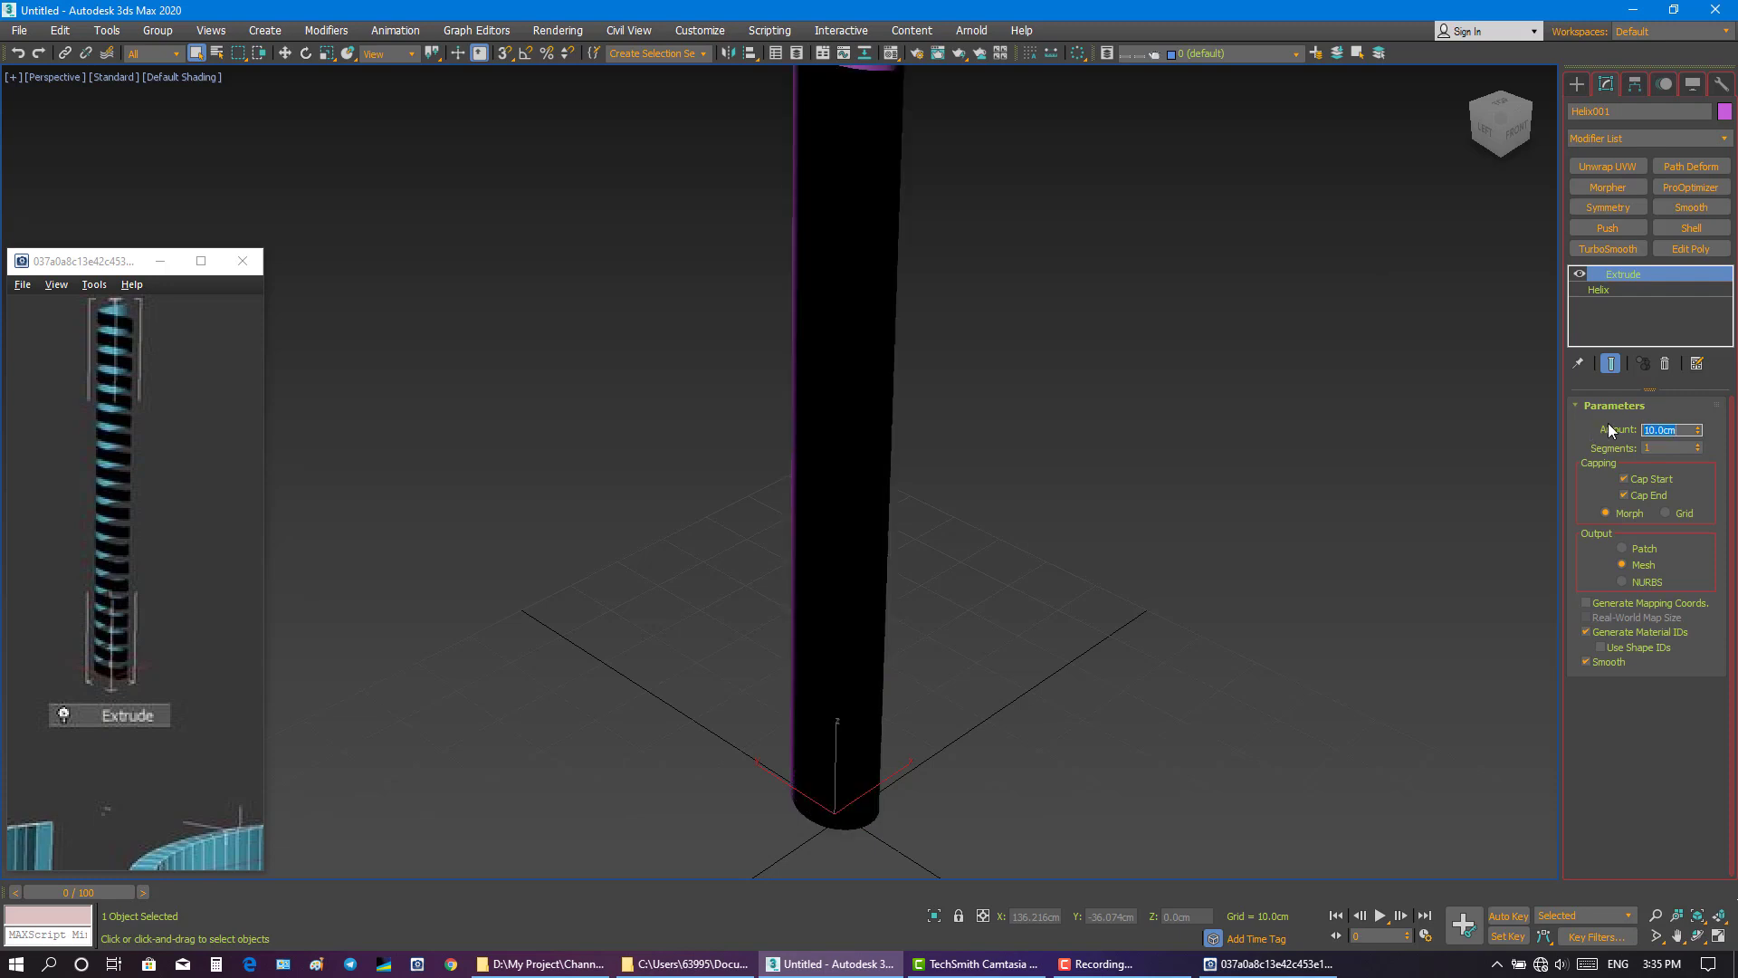
pyautogui.write('5')
pyautogui.press('Return')
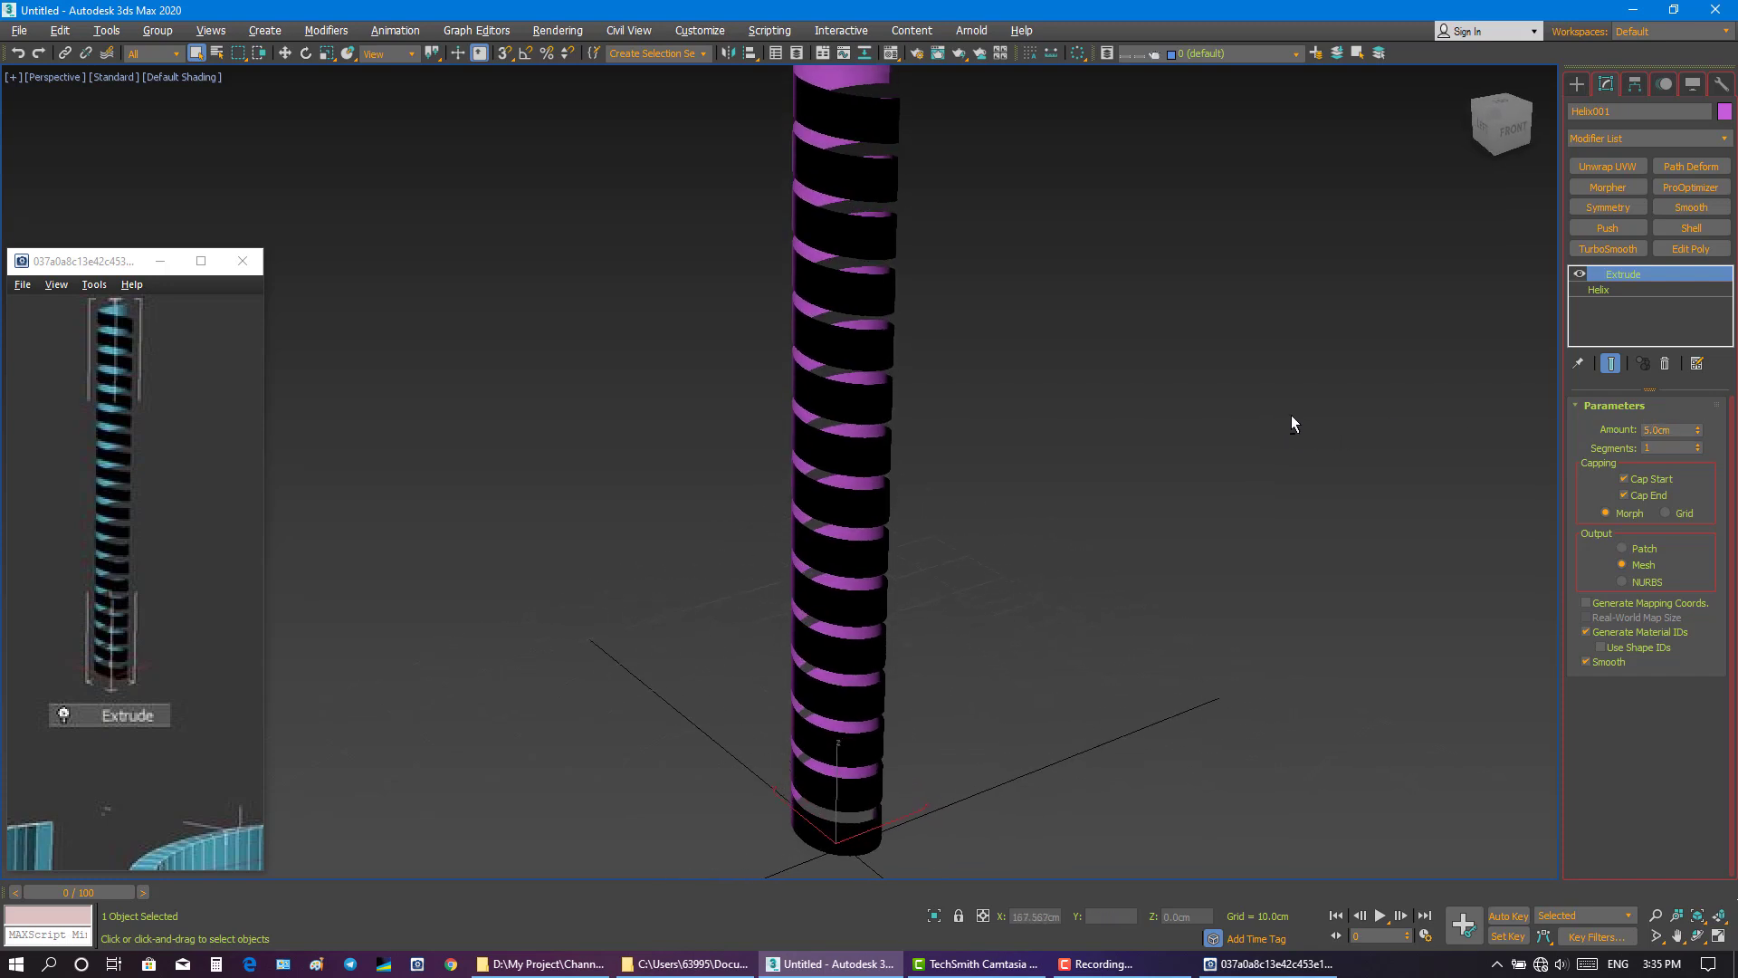
pyautogui.keyDown('alt'); pyautogui.moveTo(1212, 408); pyautogui.dragTo(1406, 402, button='middle'); pyautogui.keyUp('alt')
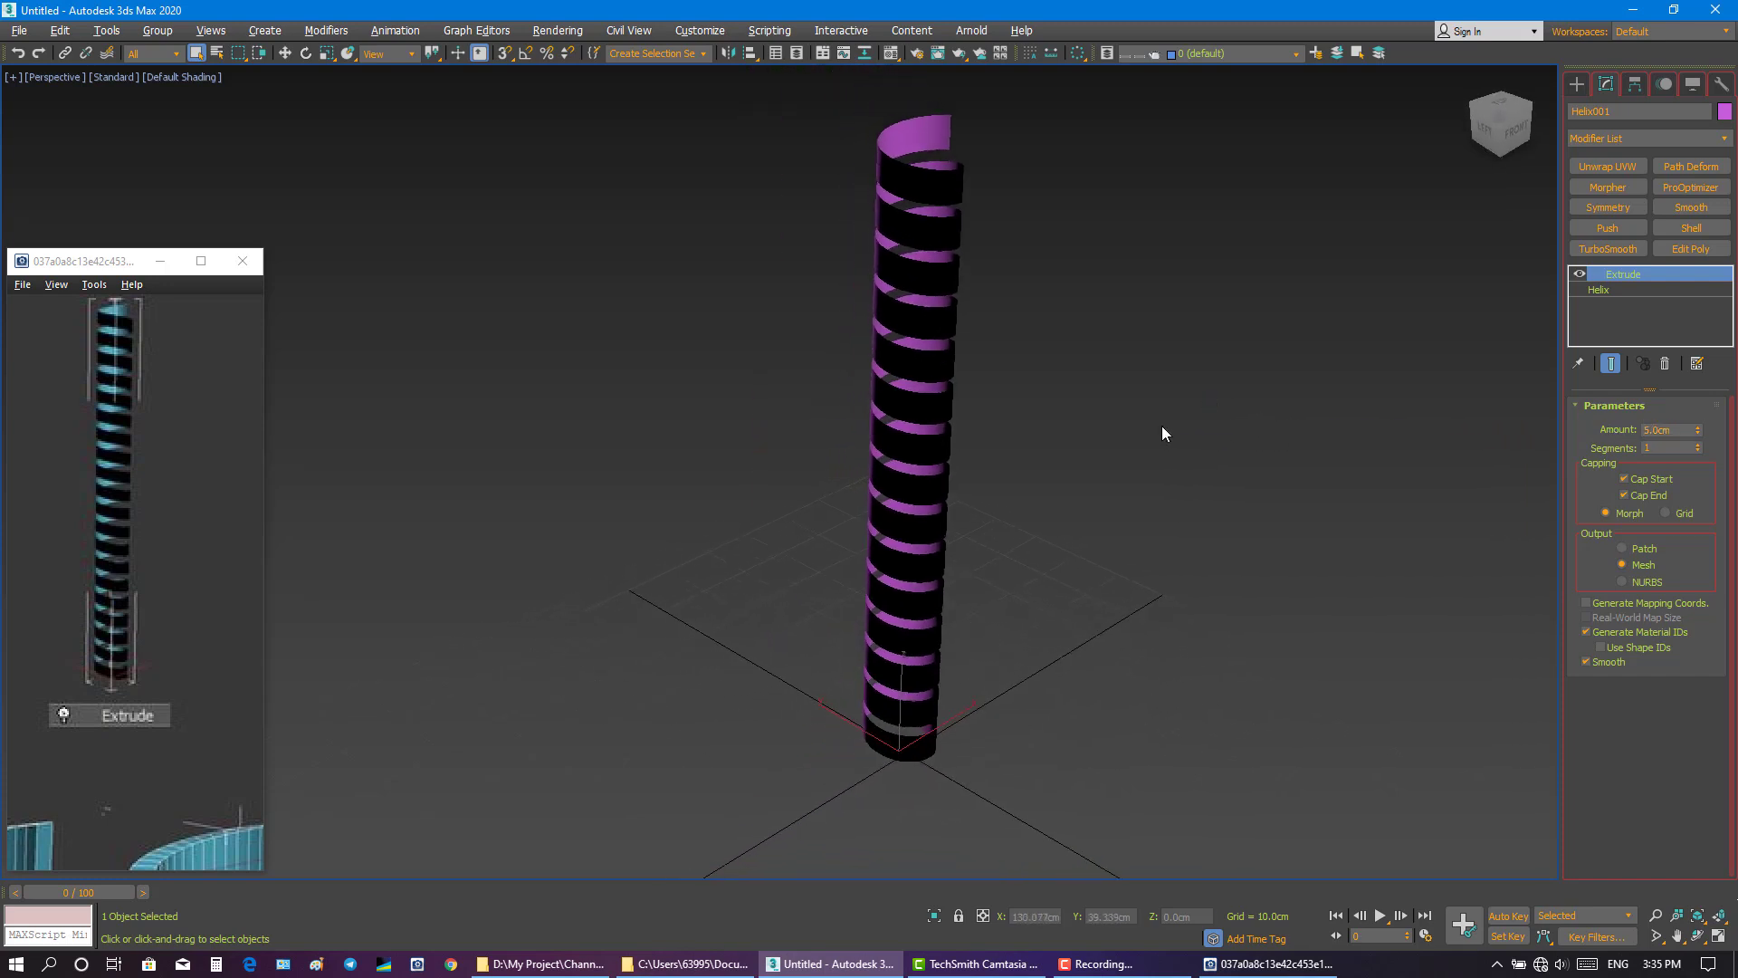
# - Settle the Extrude amount at 4.0 cm after trying 3 cm, orbiting to check
pyautogui.doubleClick(1660, 429)
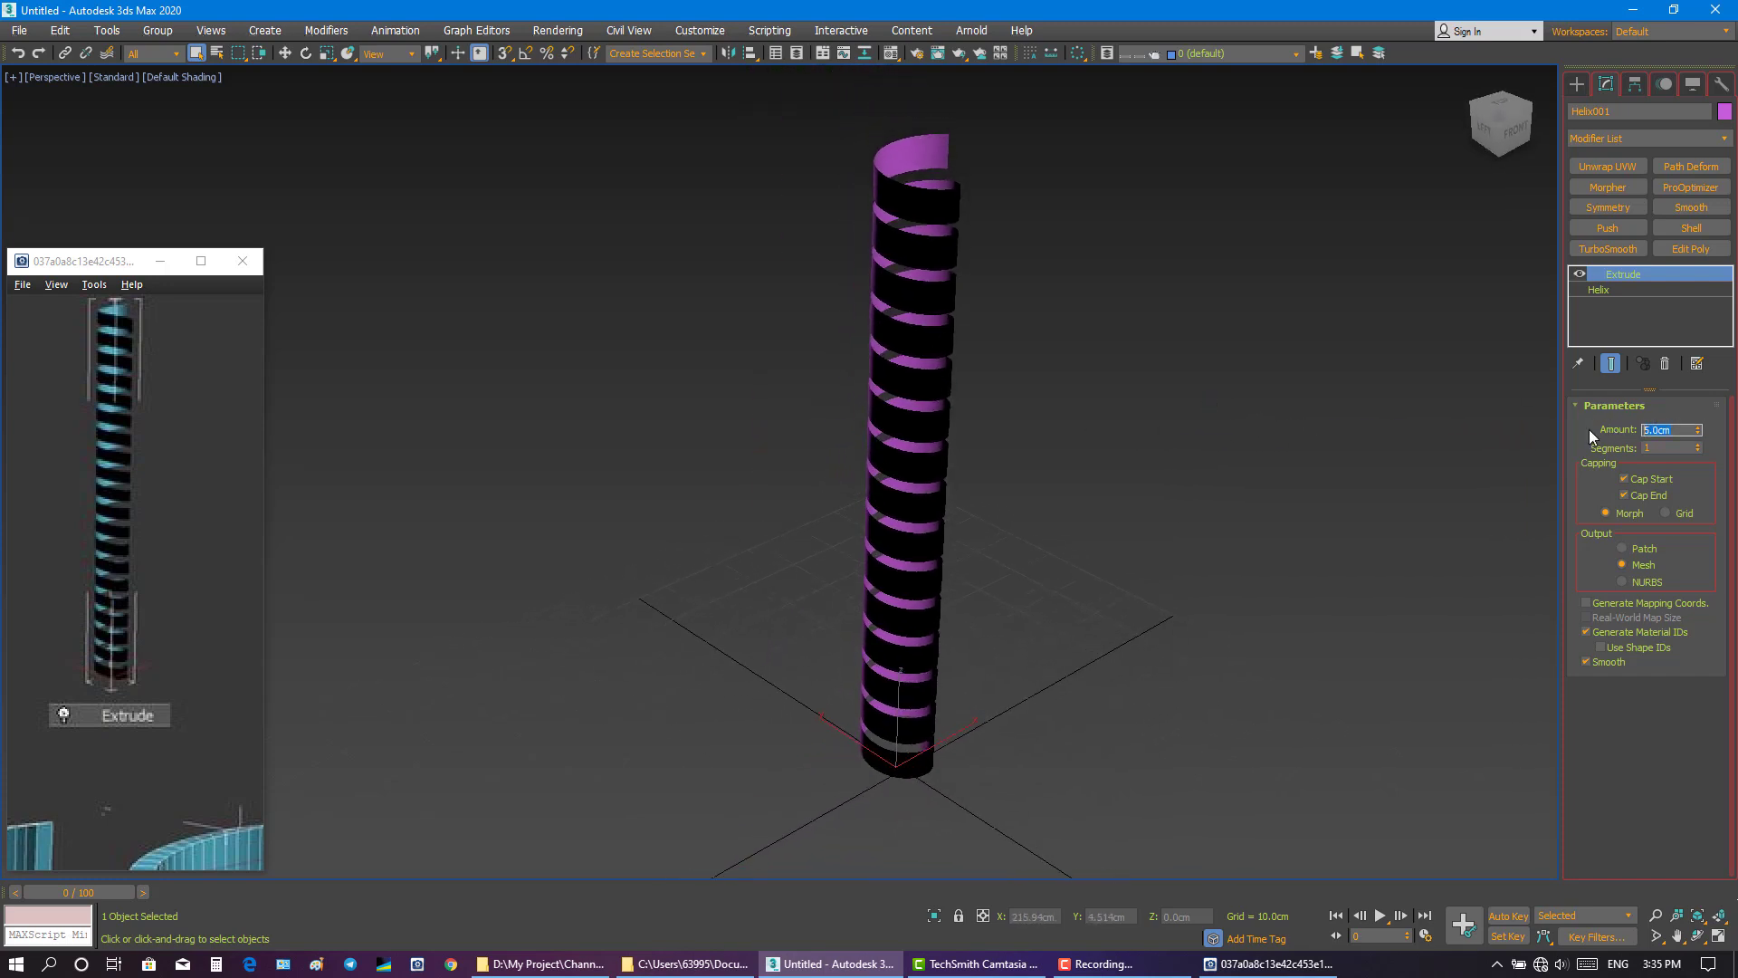
pyautogui.write('3')
pyautogui.press('Return')
pyautogui.moveTo(1241, 432)
pyautogui.keyDown('alt'); pyautogui.mouseDown(button='middle')
pyautogui.moveTo(1072, 381)
pyautogui.moveTo(1176, 395)
pyautogui.moveTo(1110, 376)
pyautogui.moveTo(1138, 412)
pyautogui.mouseUp(button='middle'); pyautogui.keyUp('alt')
pyautogui.doubleClick(1661, 429)
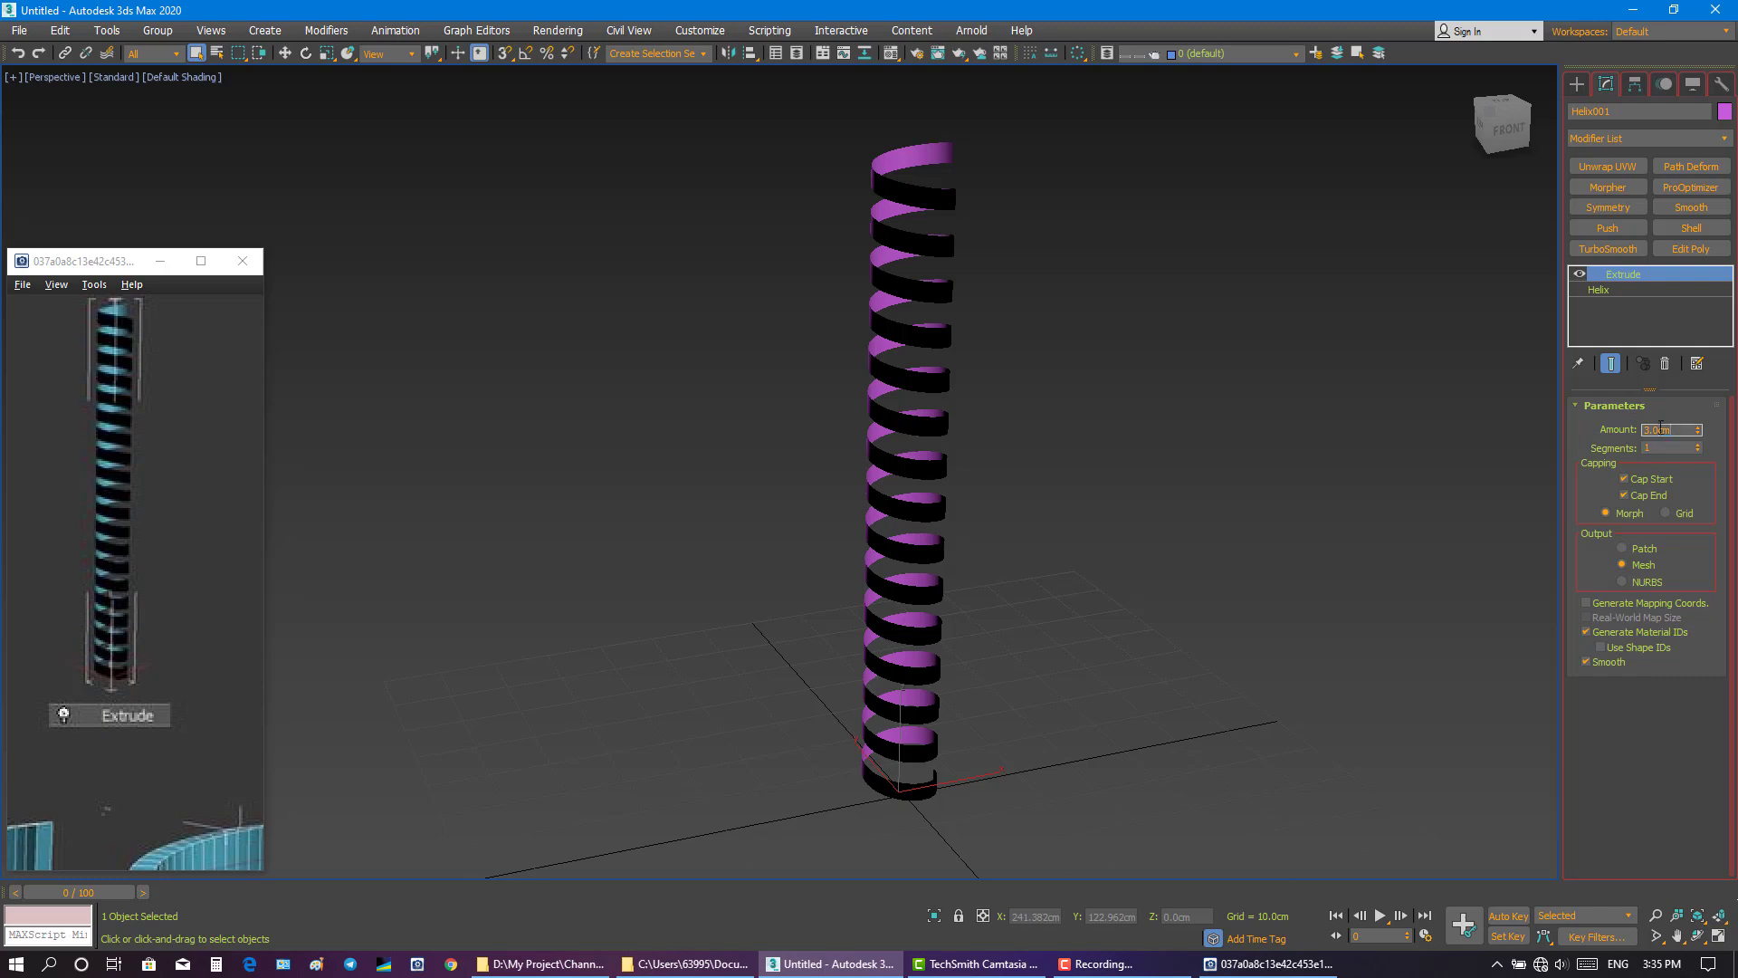
pyautogui.write('4')
pyautogui.press('Return')
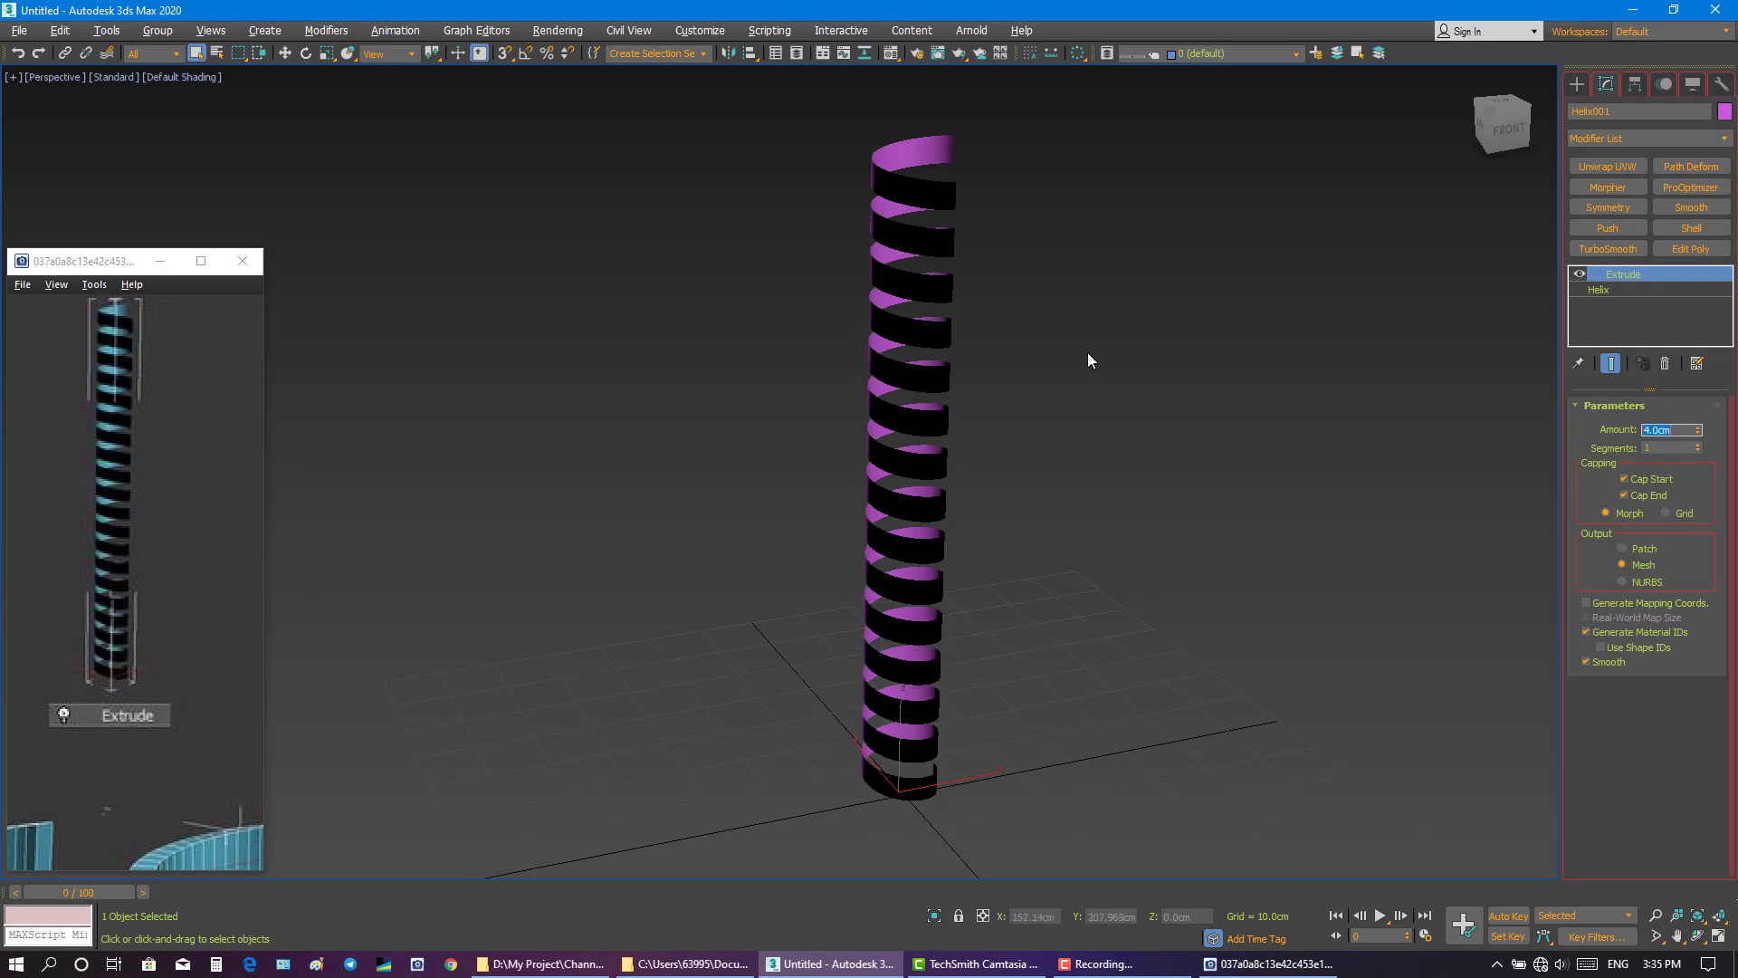
pyautogui.moveTo(1088, 360)
pyautogui.keyDown('alt'); pyautogui.mouseDown(button='middle')
pyautogui.moveTo(1052, 324)
pyautogui.moveTo(1074, 347)
pyautogui.mouseUp(button='middle'); pyautogui.keyUp('alt')
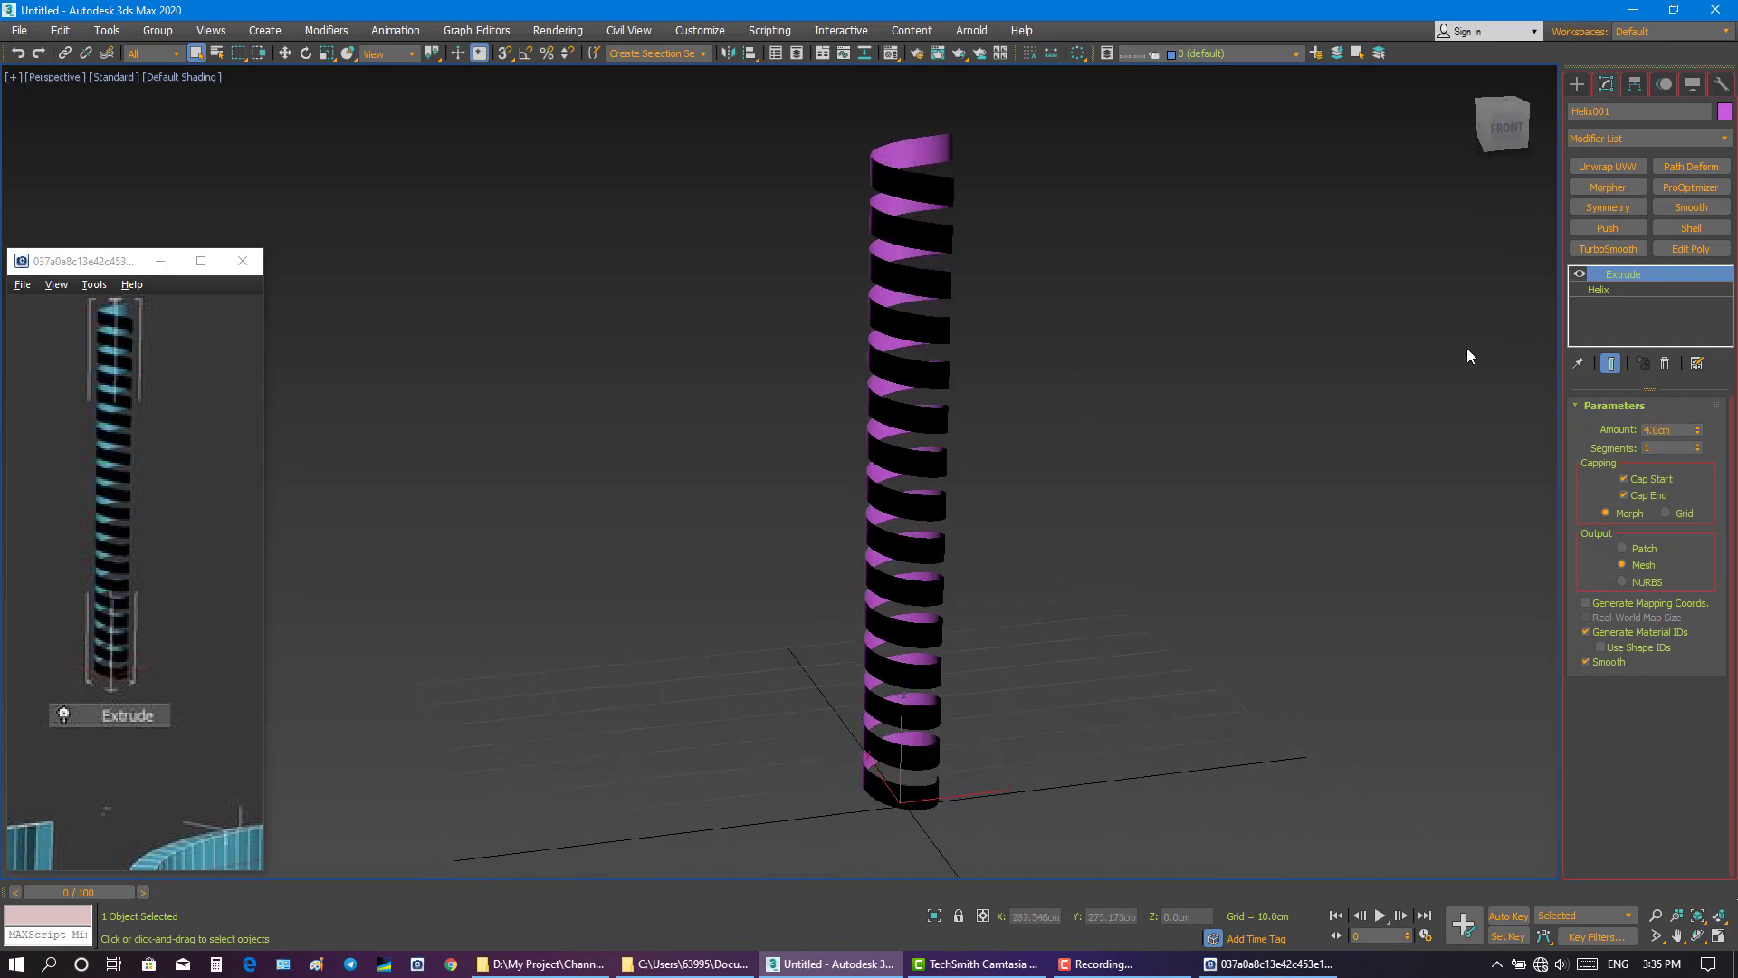
# - Add a Normal modifier to flip the ribbon's faces
pyautogui.click(232, 543)
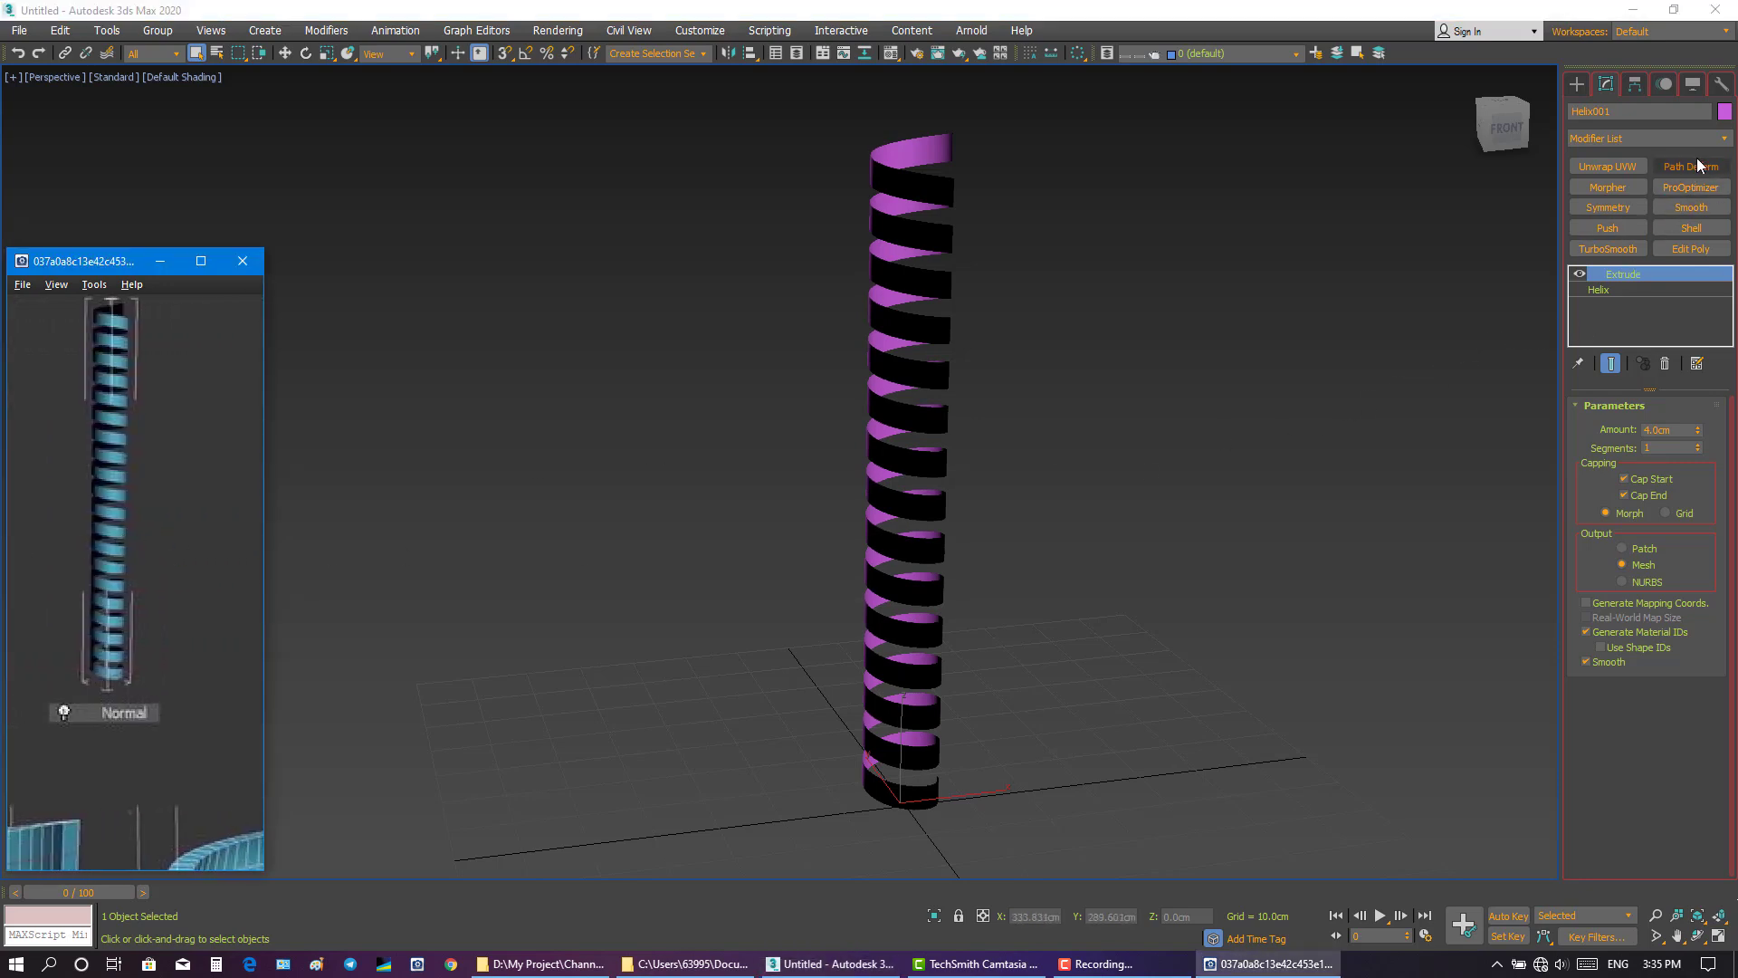
pyautogui.click(1619, 140)
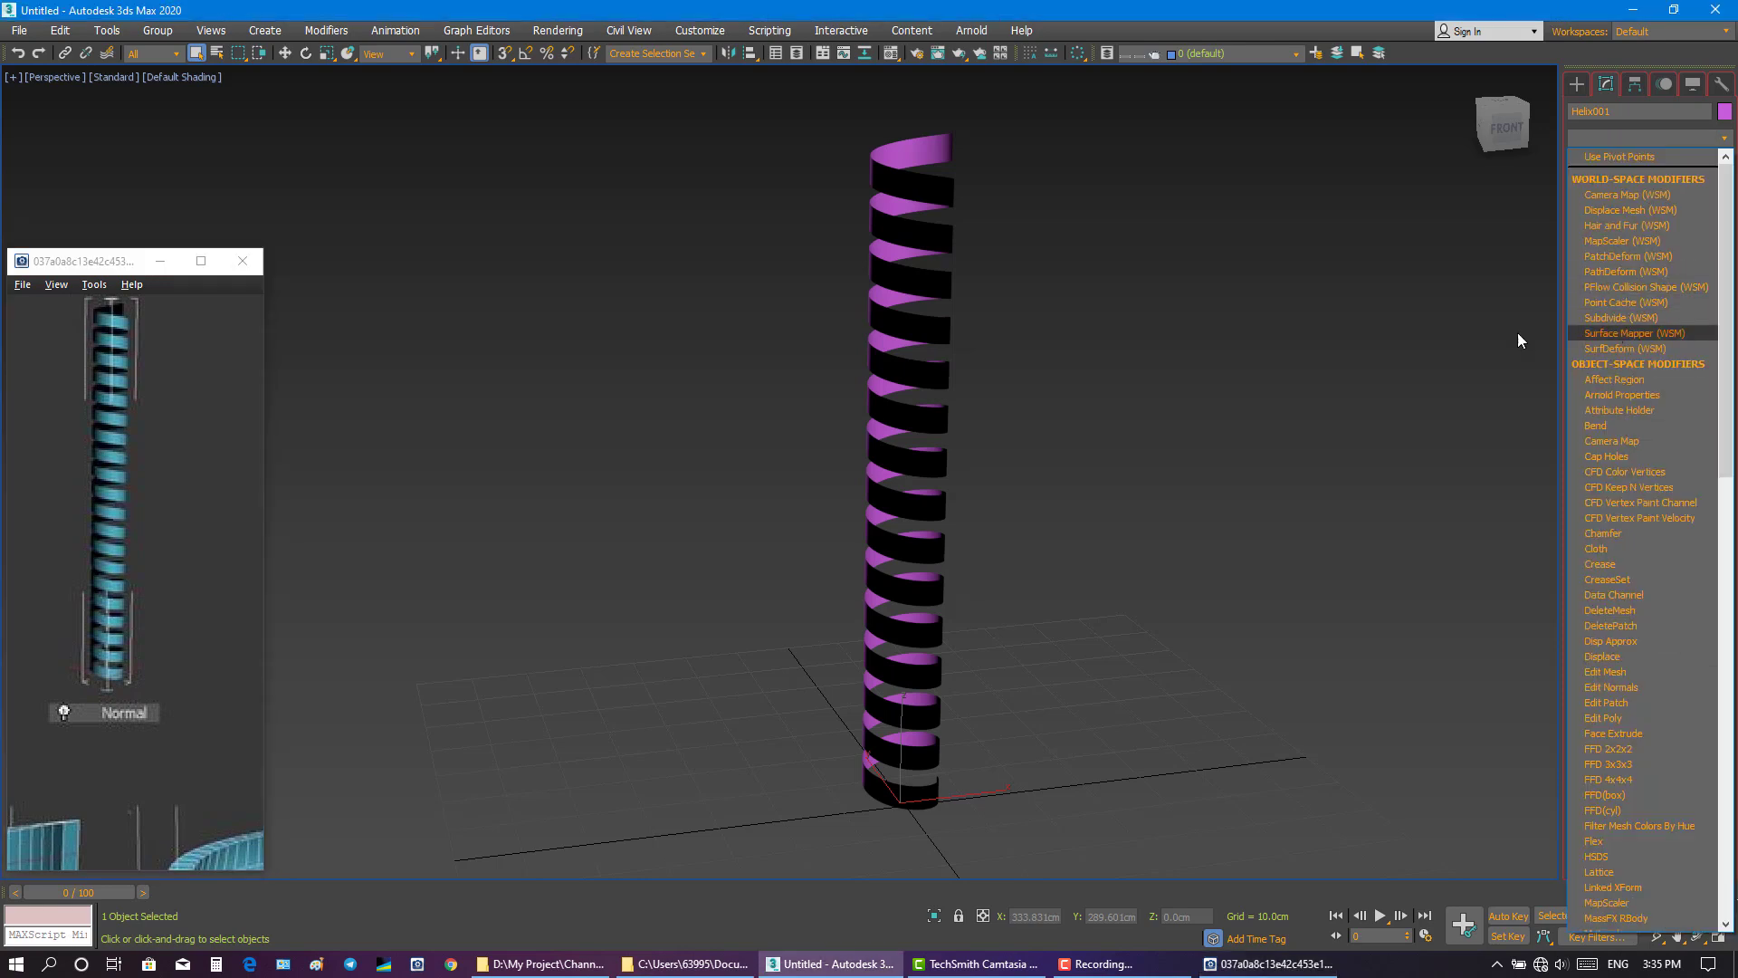
pyautogui.press('n')
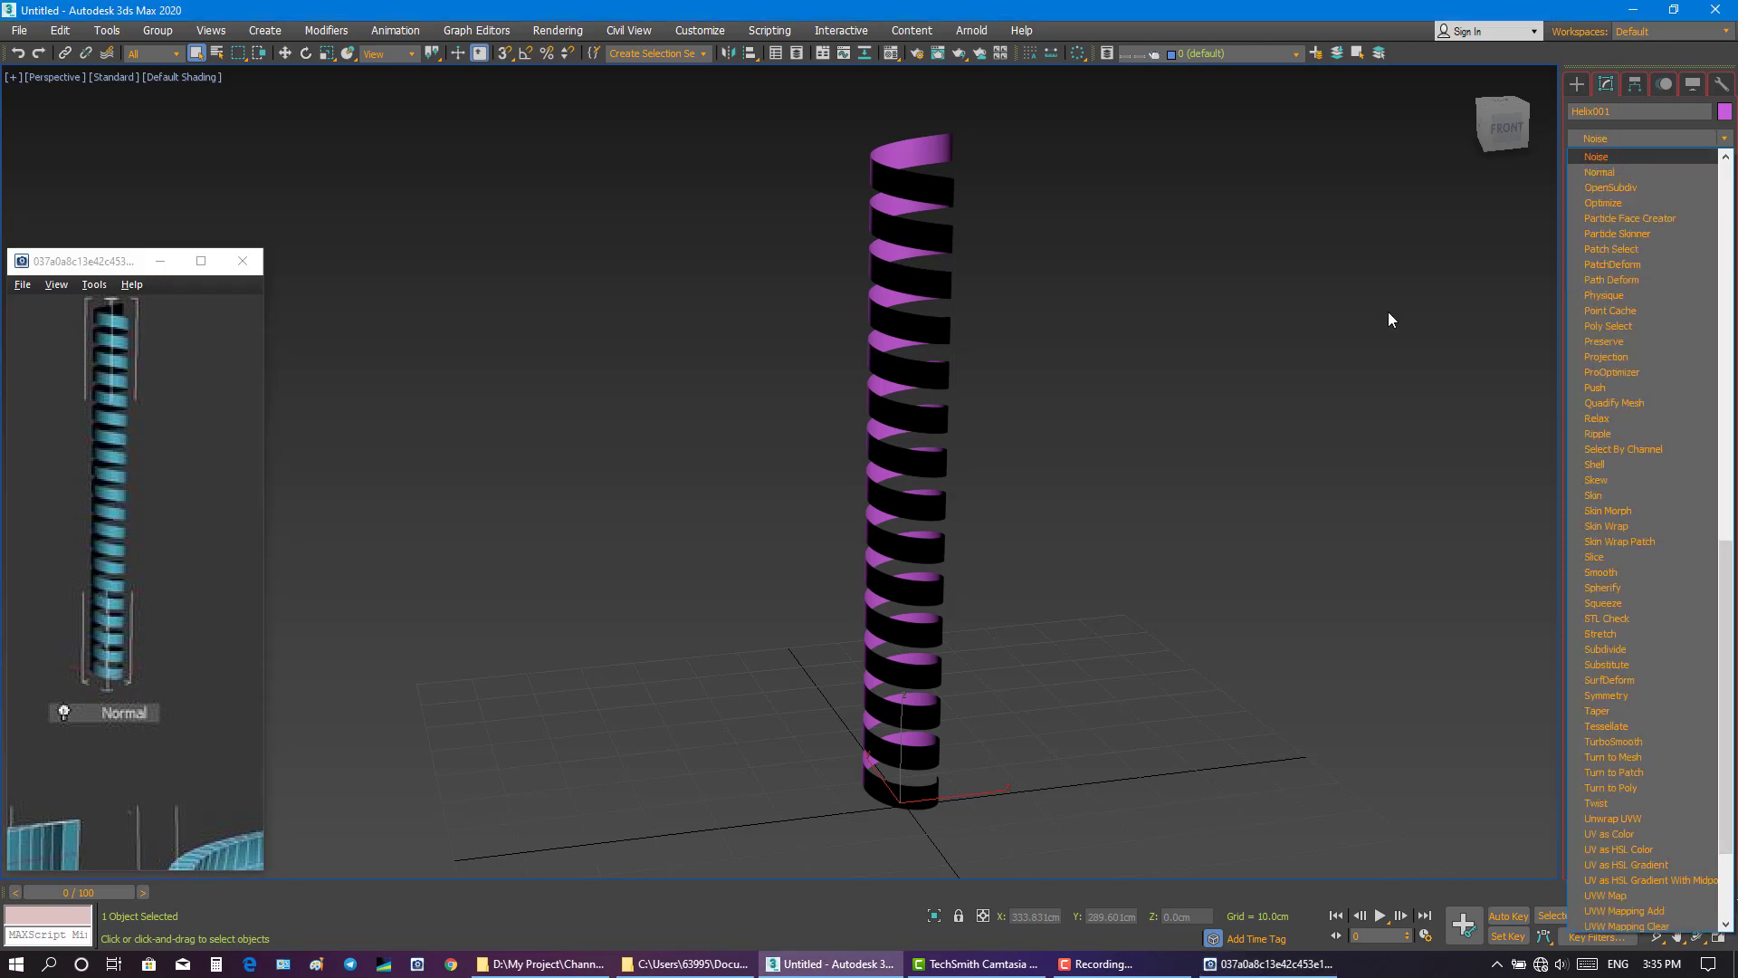
pyautogui.press('n')
pyautogui.press('Return')
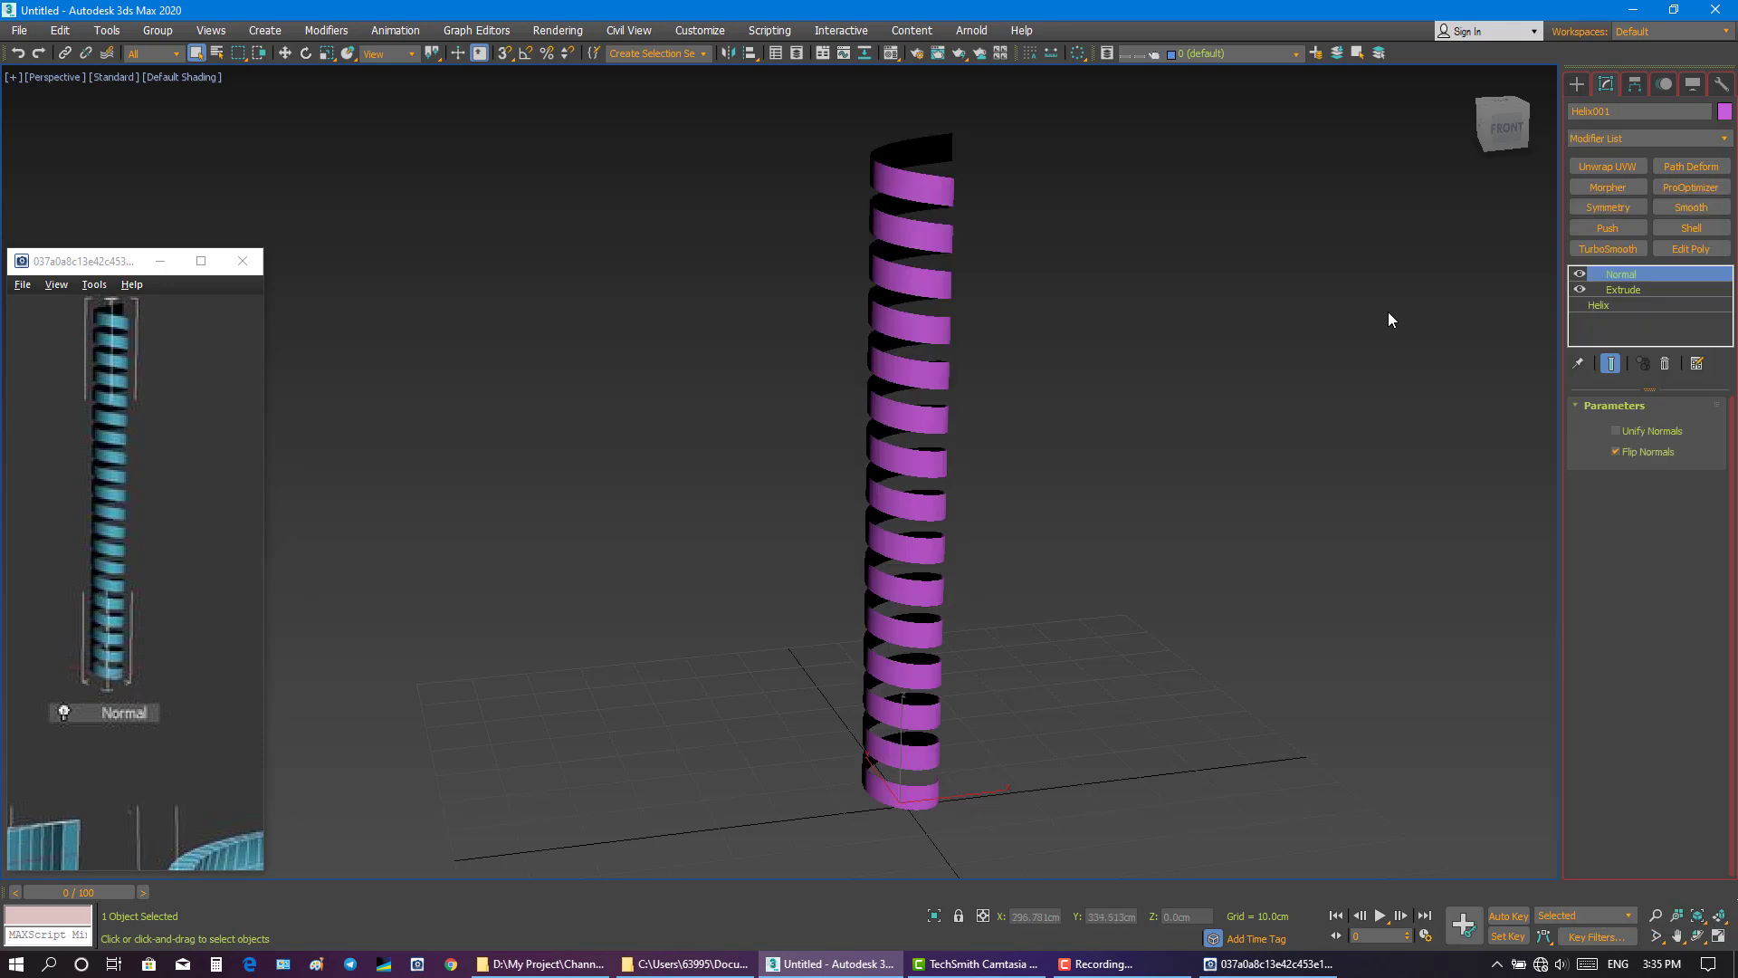
# - Reselect the spring and turn on Edged Faces (F4) in the Perspective view
pyautogui.click(1263, 330)
pyautogui.moveTo(1093, 489)
pyautogui.keyDown('alt'); pyautogui.mouseDown(button='middle')
pyautogui.moveTo(996, 535)
pyautogui.moveTo(1067, 523)
pyautogui.moveTo(810, 521)
pyautogui.moveTo(1014, 514)
pyautogui.mouseUp(button='middle'); pyautogui.keyUp('alt')
pyautogui.click(810, 520)
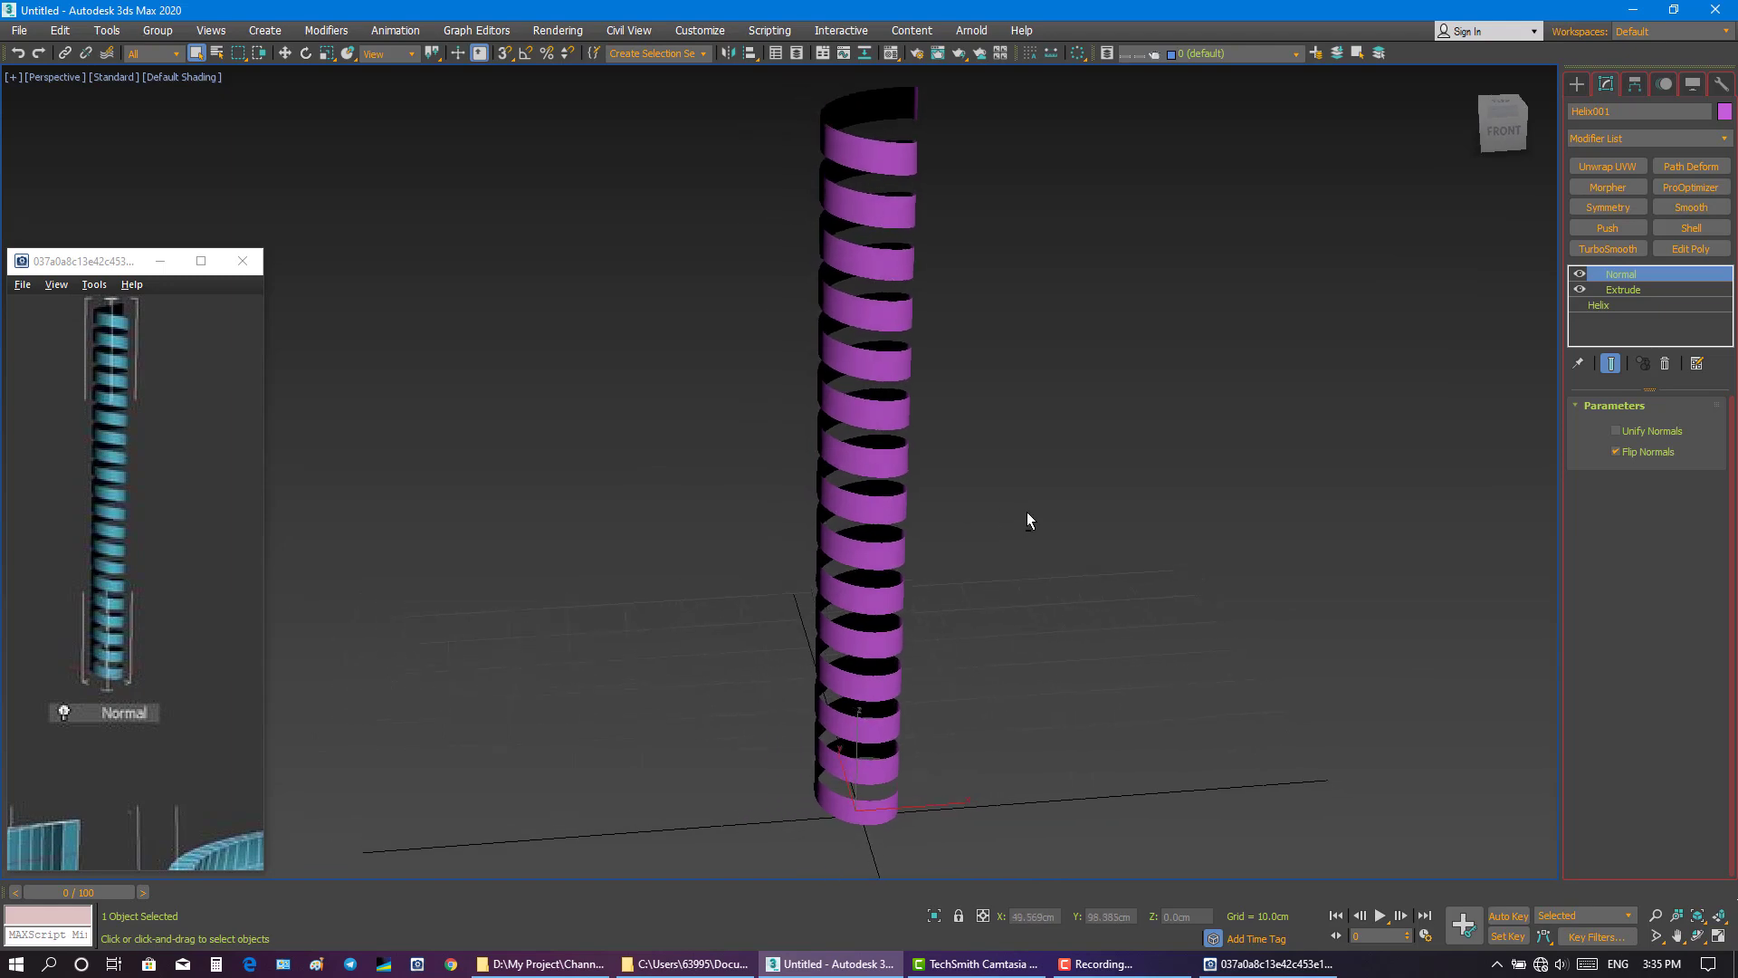
pyautogui.press('F4')
pyautogui.moveTo(1073, 369)
pyautogui.mouseDown(button='middle')
pyautogui.moveTo(1075, 388)
pyautogui.moveTo(1080, 374)
pyautogui.mouseUp(button='middle')
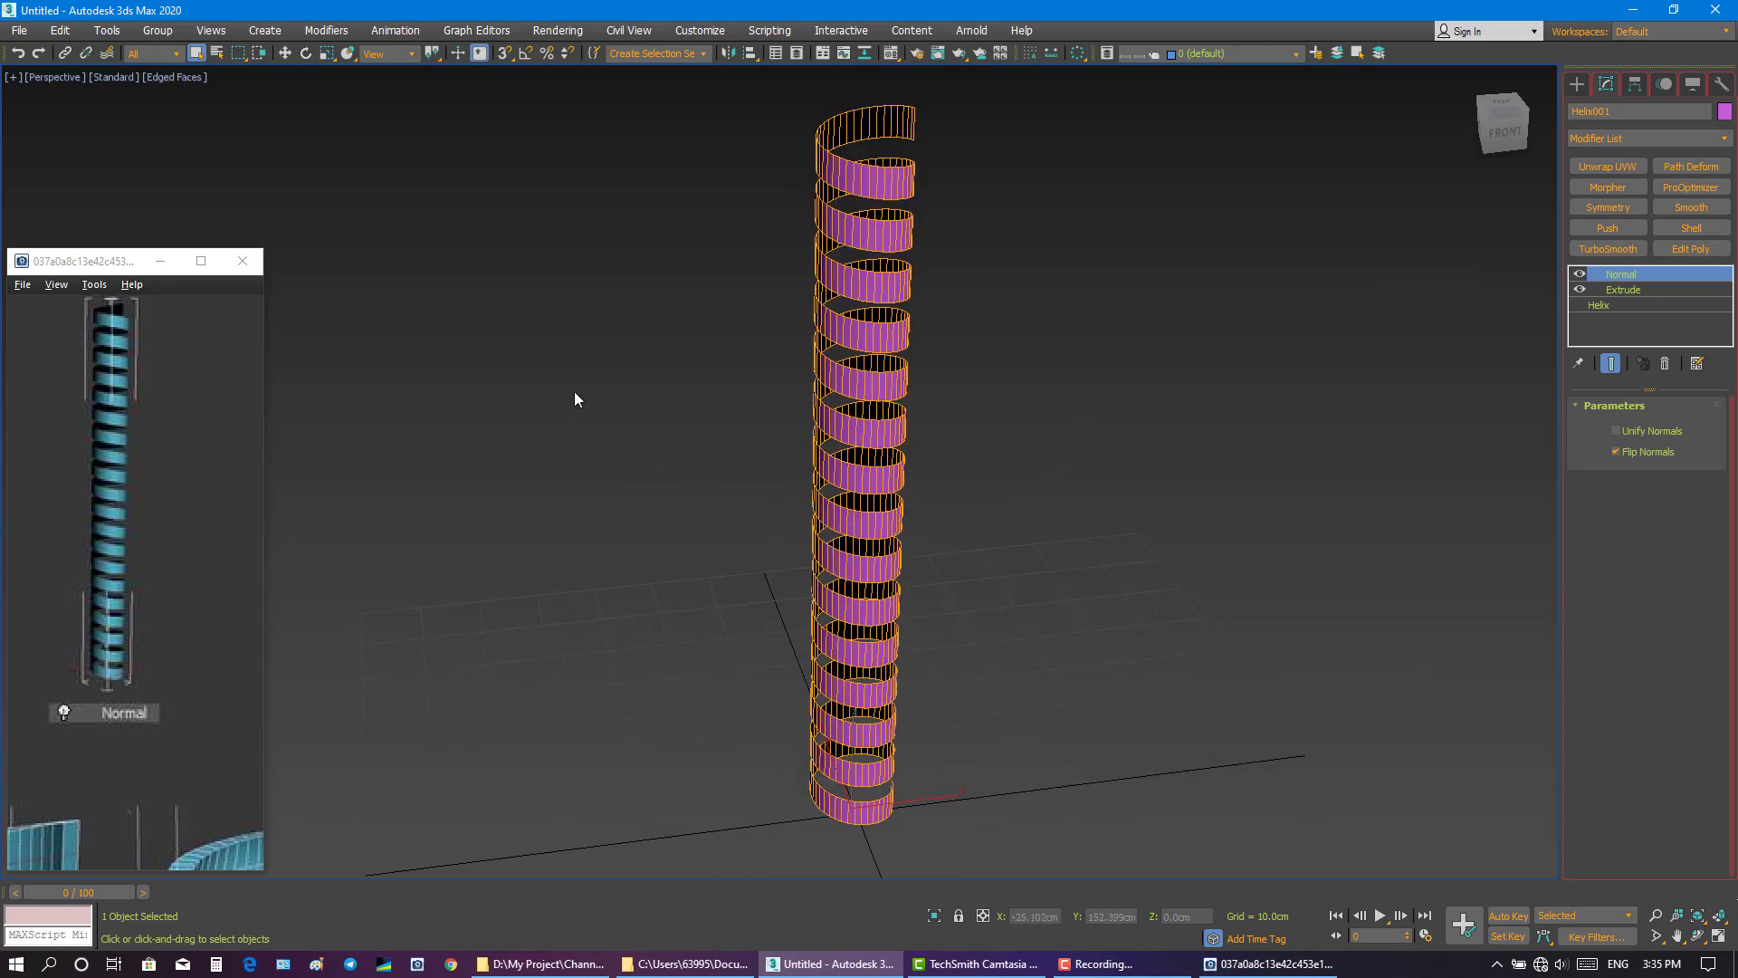
# - Browse the reference image to find its Shell, Ring and Chamfer steps
pyautogui.moveTo(187, 574)
pyautogui.mouseDown()
pyautogui.moveTo(147, 593)
pyautogui.moveTo(183, 593)
pyautogui.moveTo(58, 601)
pyautogui.moveTo(193, 574)
pyautogui.mouseUp()
pyautogui.moveTo(75, 605); pyautogui.dragTo(663, 500)
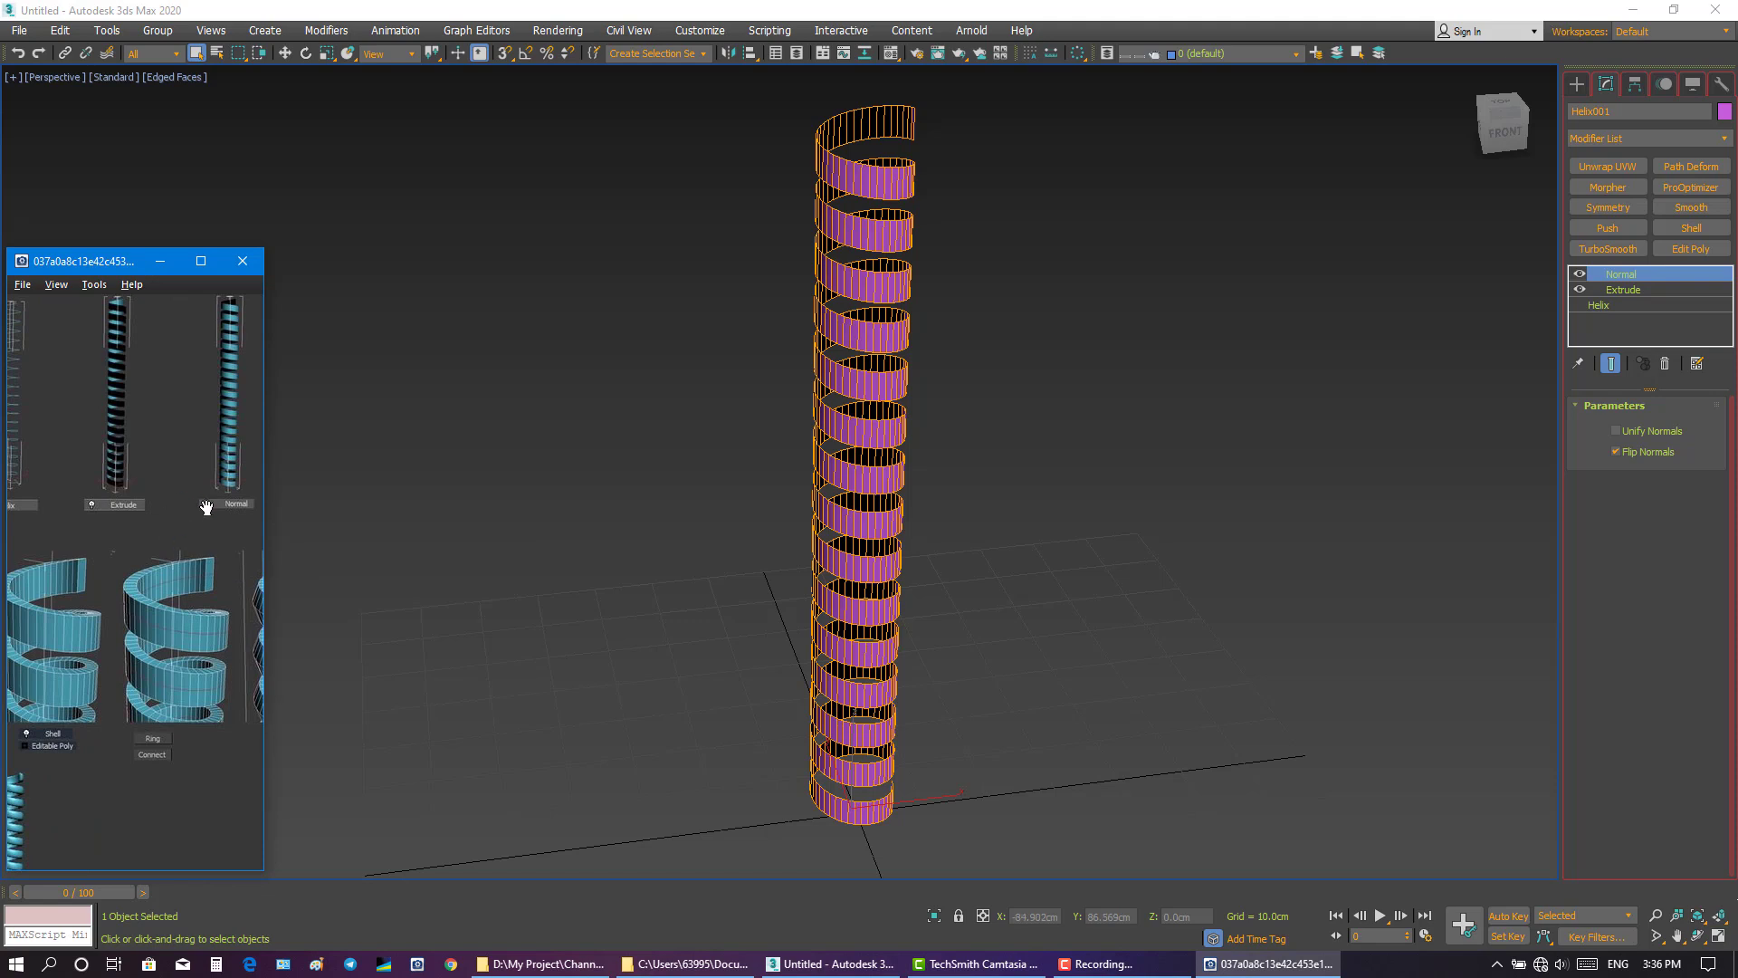
pyautogui.moveTo(205, 504); pyautogui.dragTo(36, 504)
pyautogui.moveTo(206, 504)
pyautogui.mouseDown()
pyautogui.moveTo(24, 509)
pyautogui.moveTo(606, 504)
pyautogui.mouseUp()
pyautogui.moveTo(185, 599); pyautogui.dragTo(221, 396)
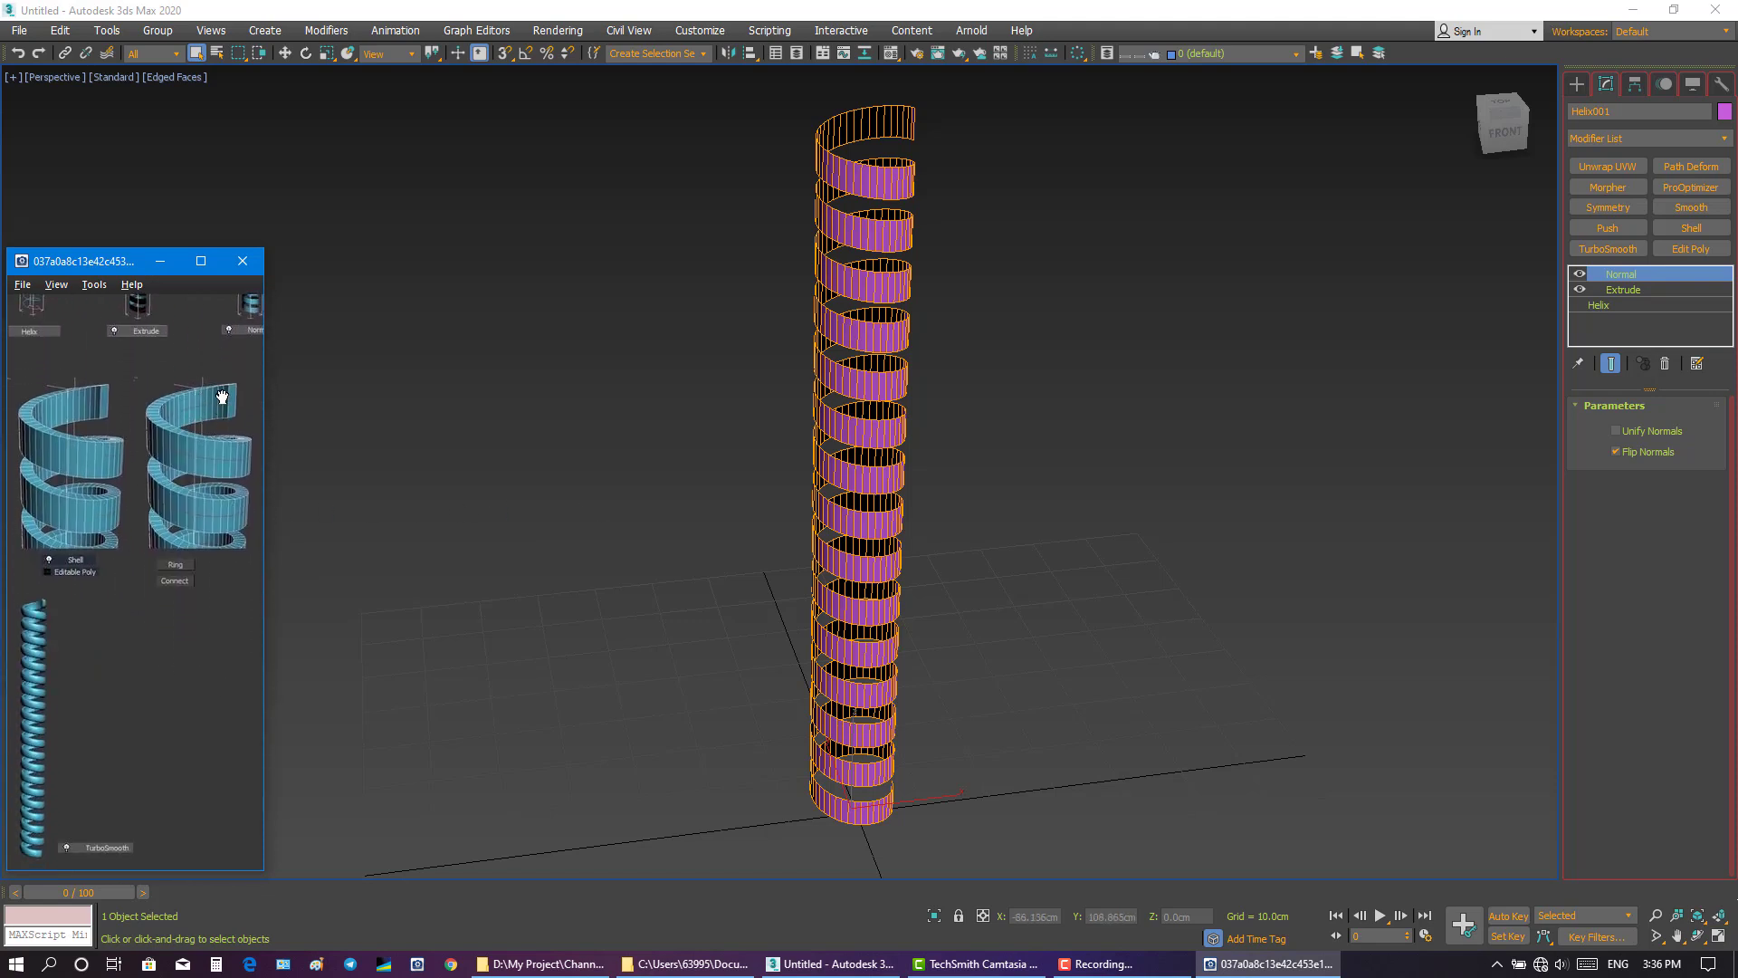
pyautogui.moveTo(197, 459); pyautogui.dragTo(19, 466)
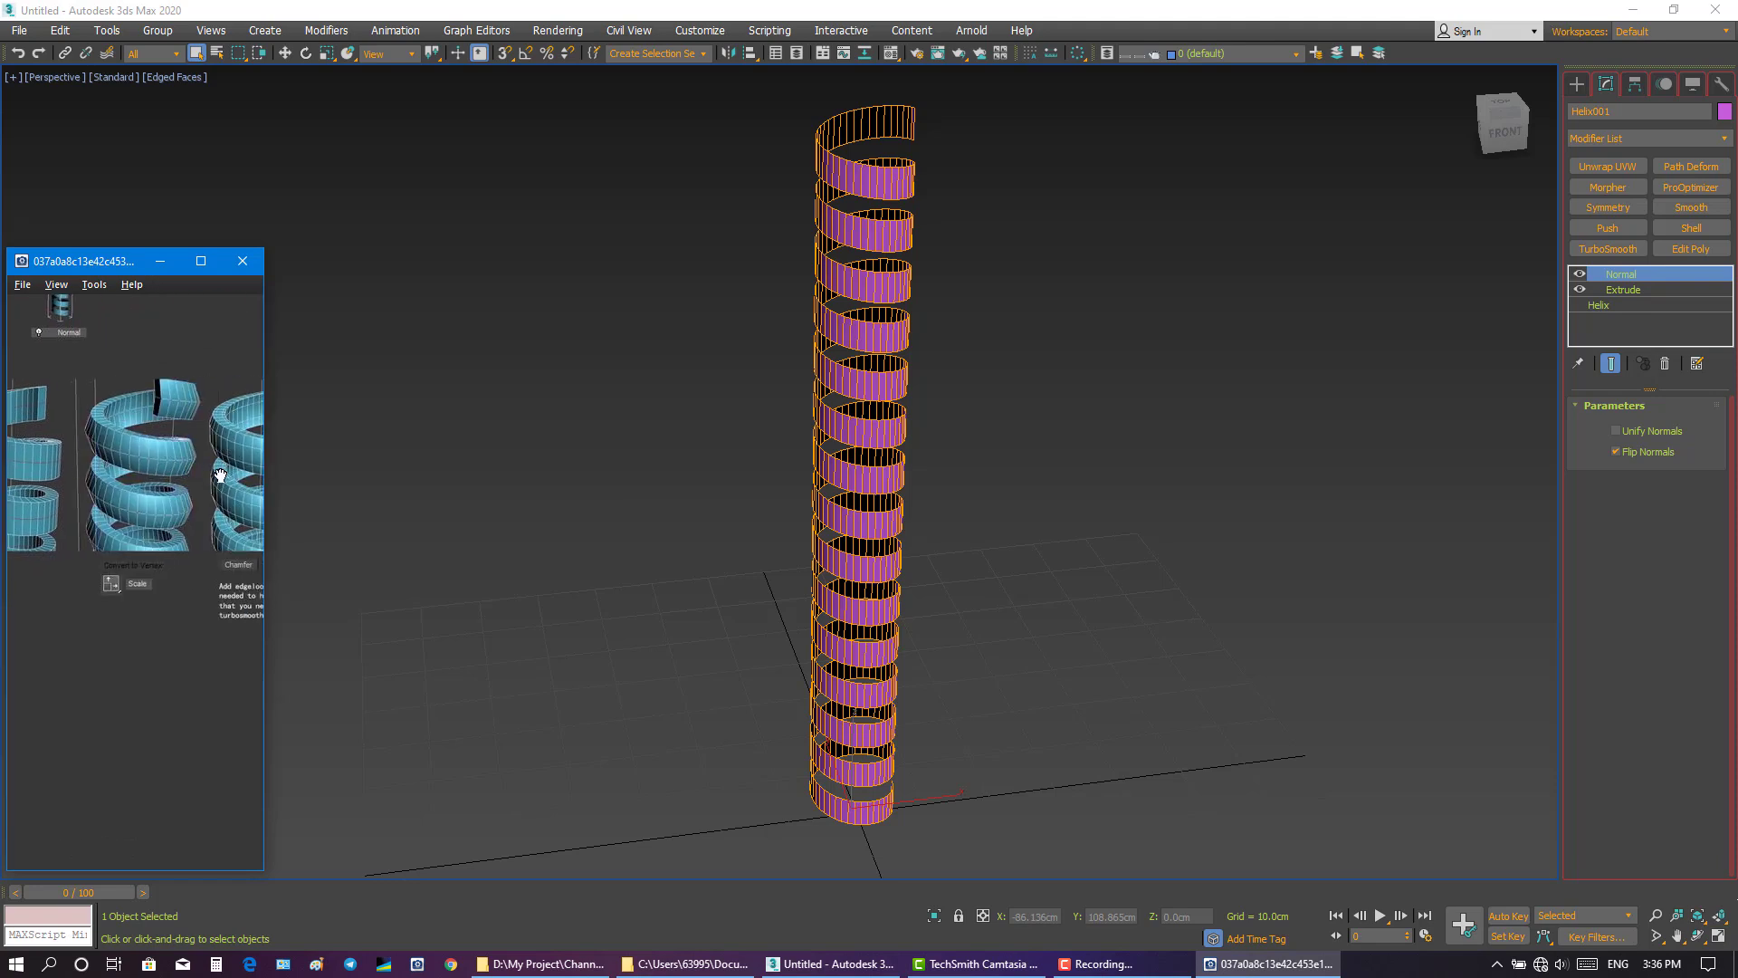
pyautogui.moveTo(220, 475); pyautogui.dragTo(155, 478)
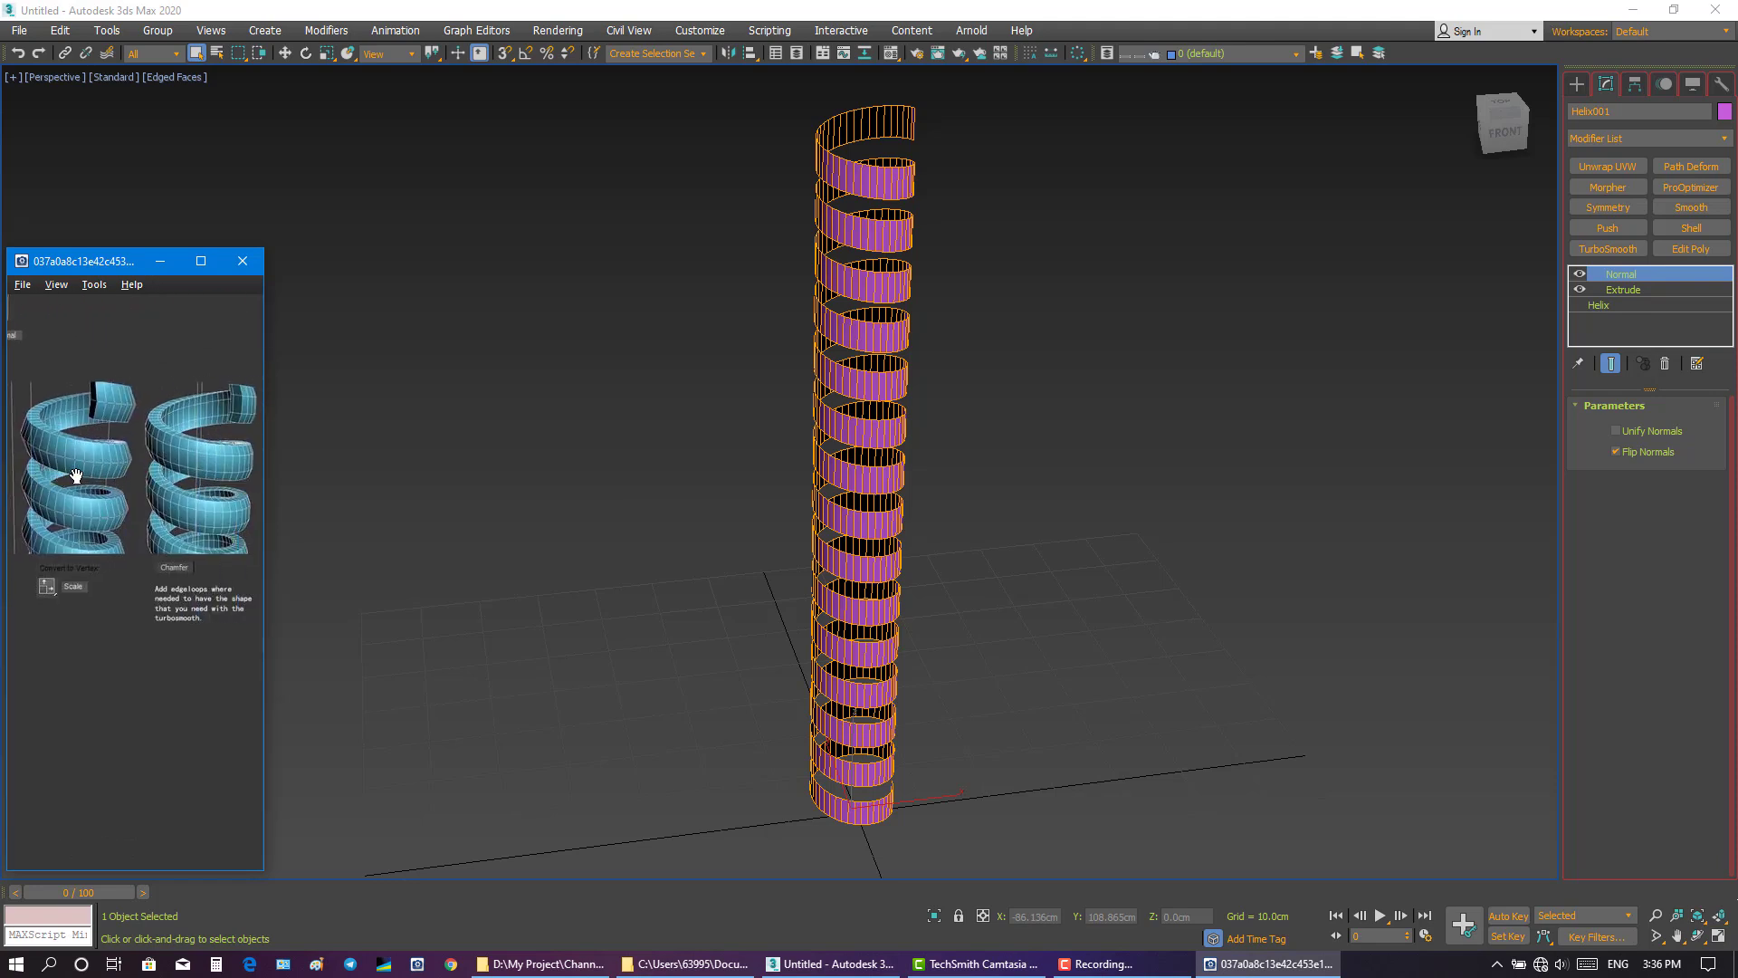
pyautogui.moveTo(76, 476); pyautogui.dragTo(492, 469)
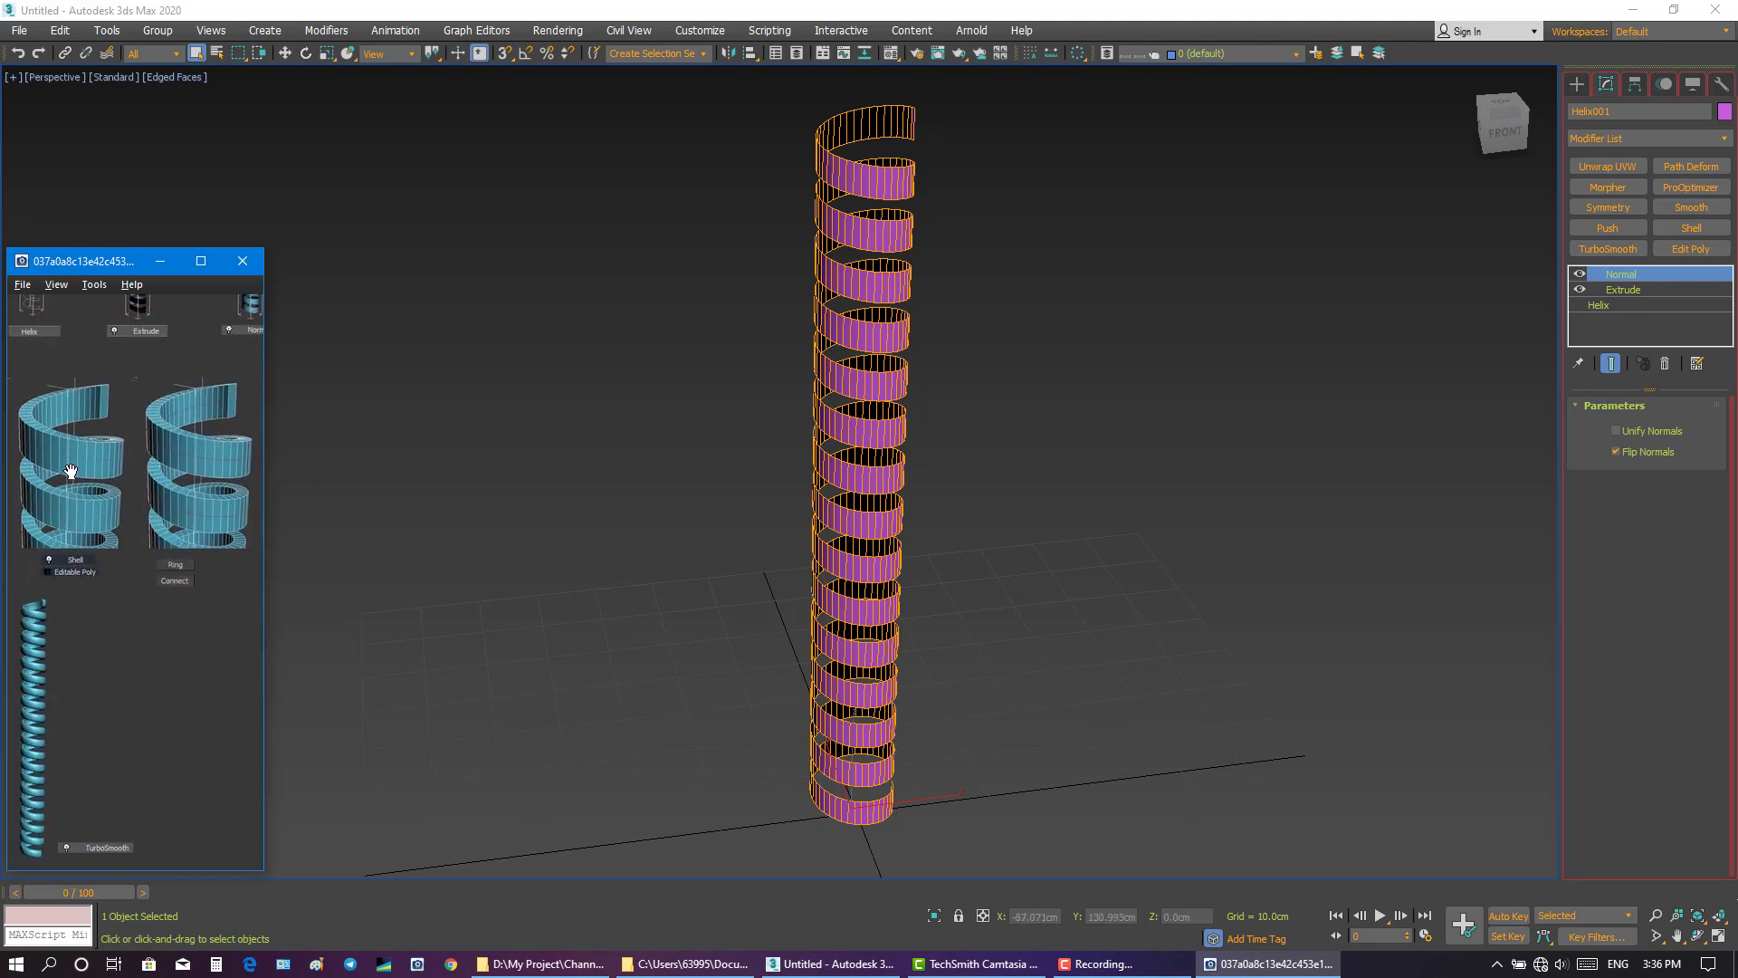
# - Pan the reference back, then return to 3ds Max and orbit to look down on the helix
pyautogui.scroll(2, 71, 471)
pyautogui.scroll(2, 124, 438)
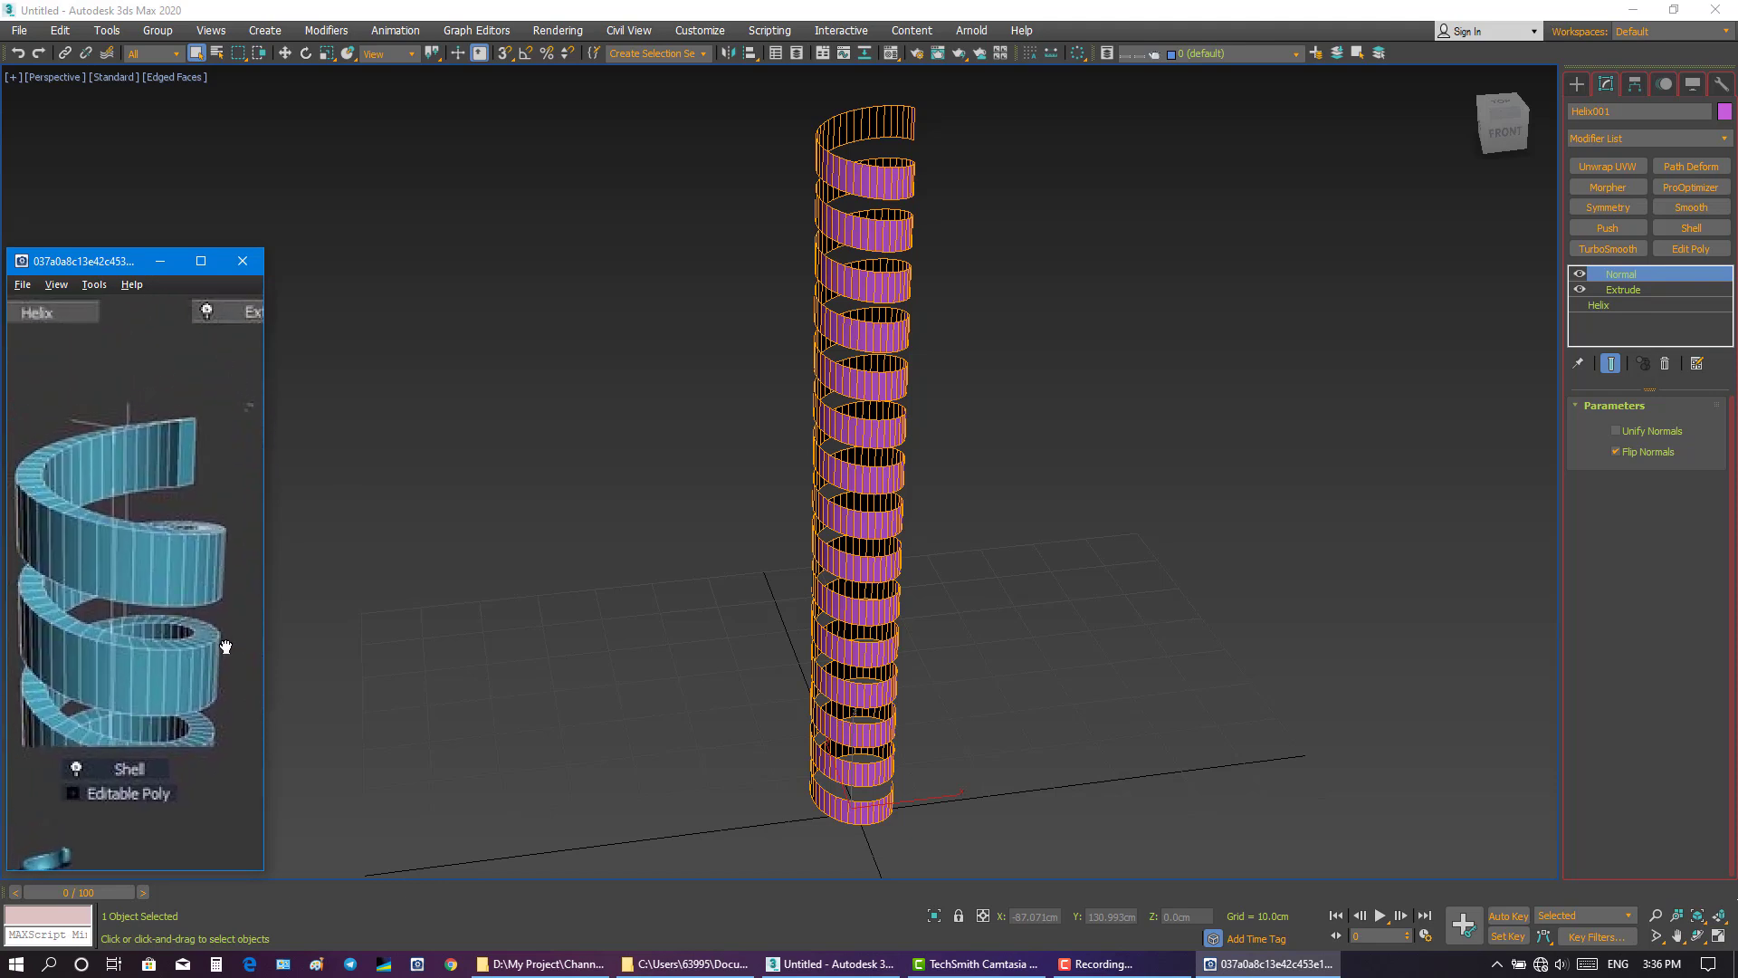
pyautogui.moveTo(241, 636); pyautogui.dragTo(244, 627)
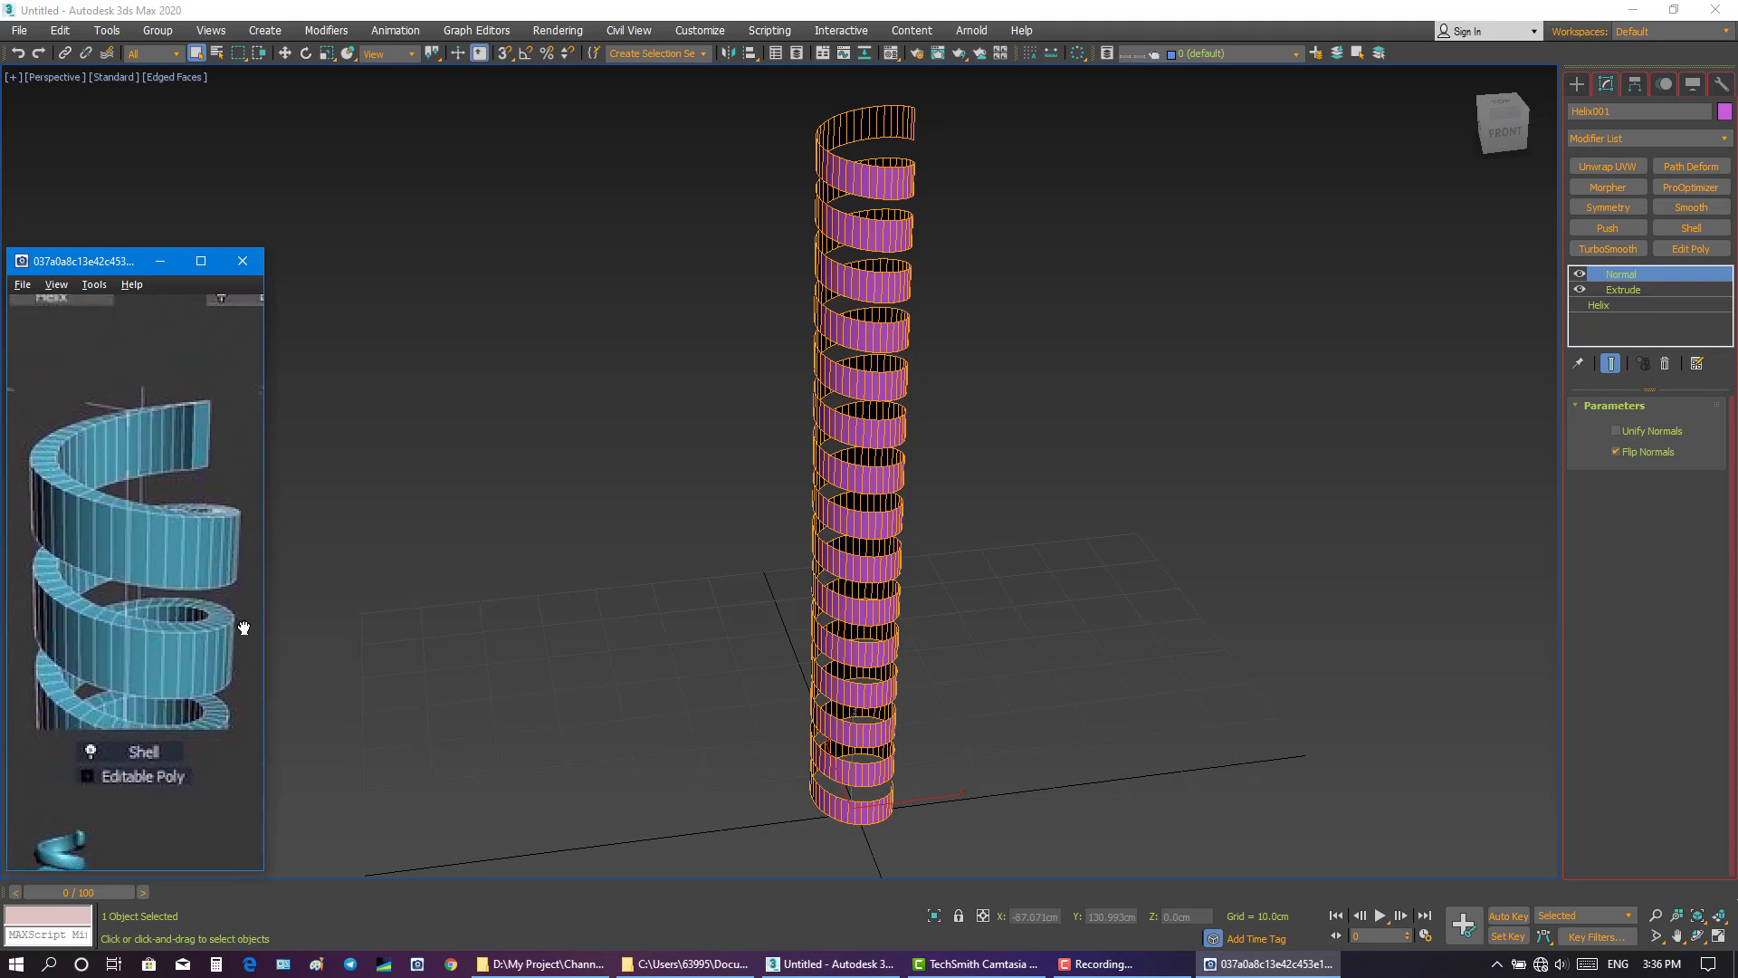
pyautogui.click(860, 7)
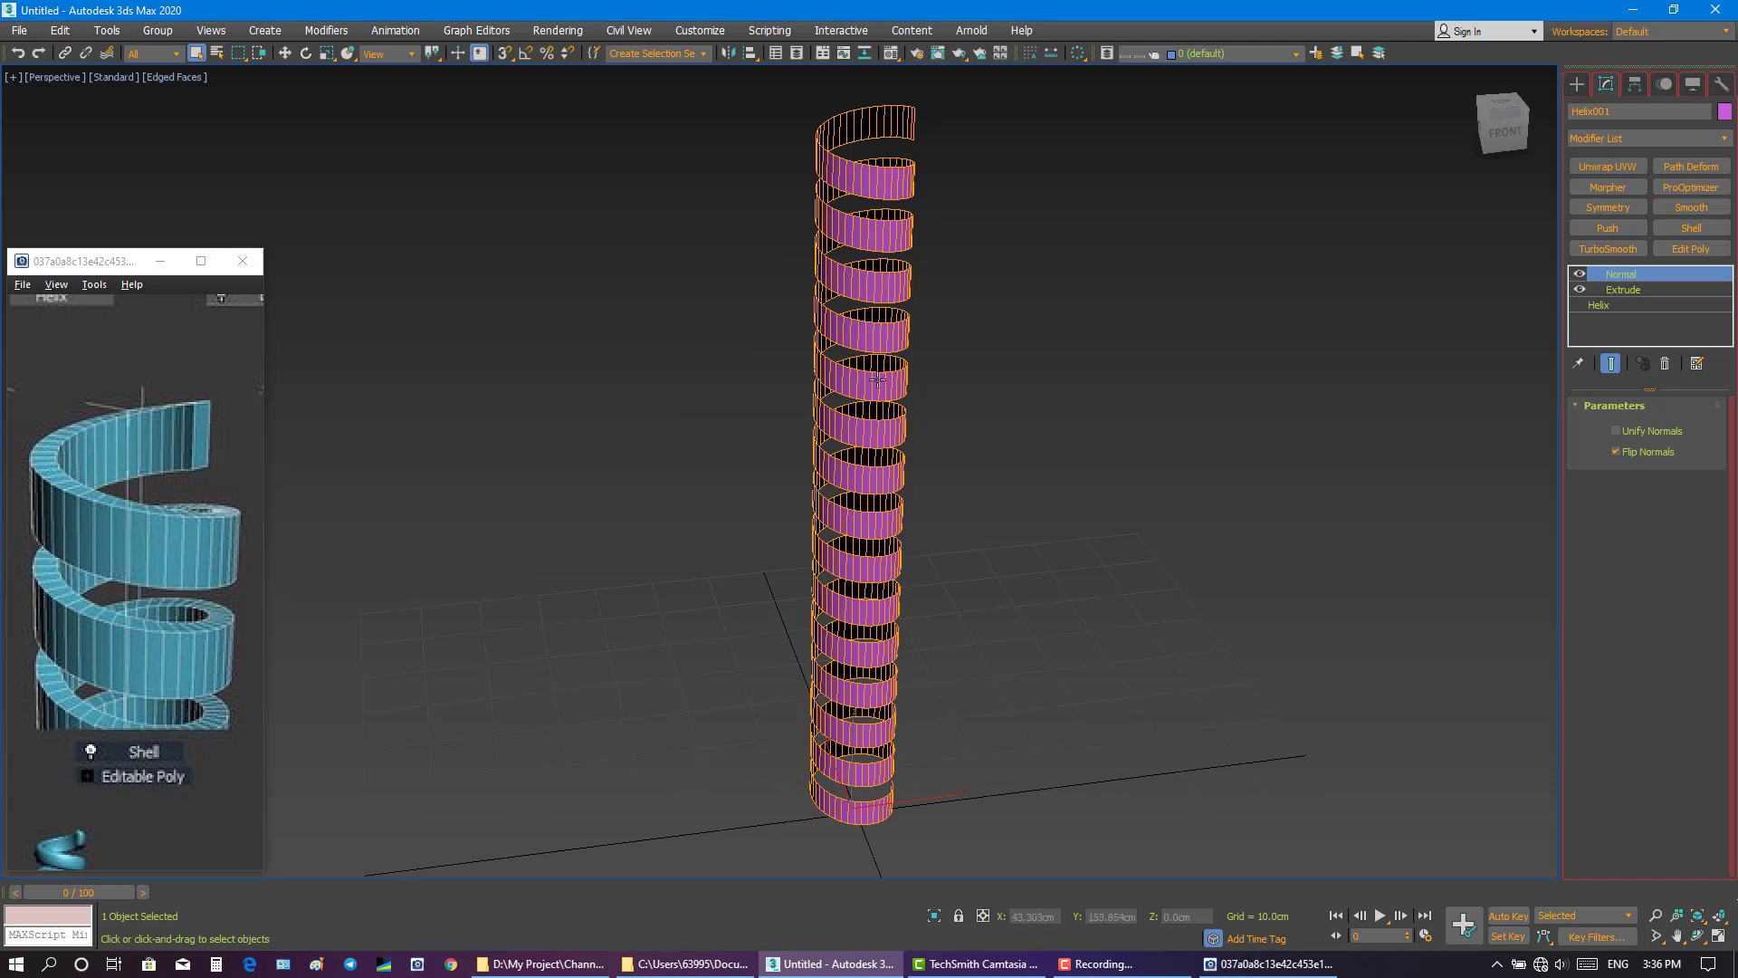
pyautogui.keyDown('alt'); pyautogui.moveTo(878, 378); pyautogui.dragTo(1284, 461, button='middle'); pyautogui.keyUp('alt')
# - Add a Shell modifier with a 2.0 cm outer amount
pyautogui.click(1690, 227)
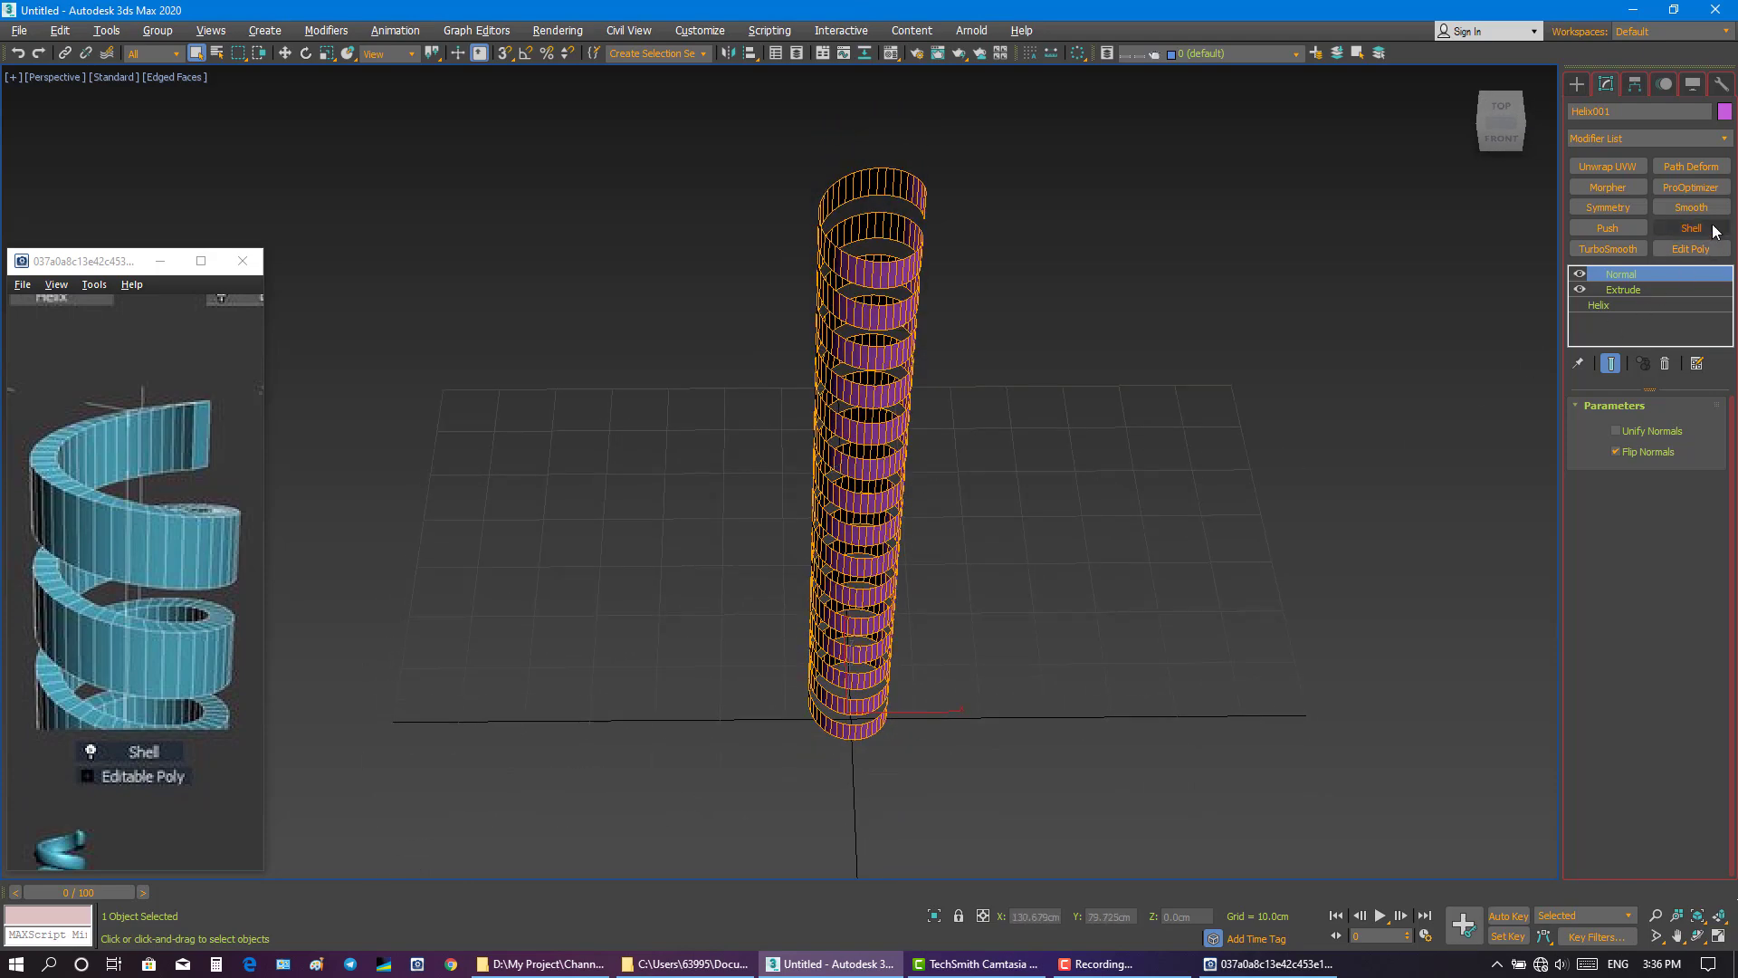
pyautogui.scroll(2, 890, 404)
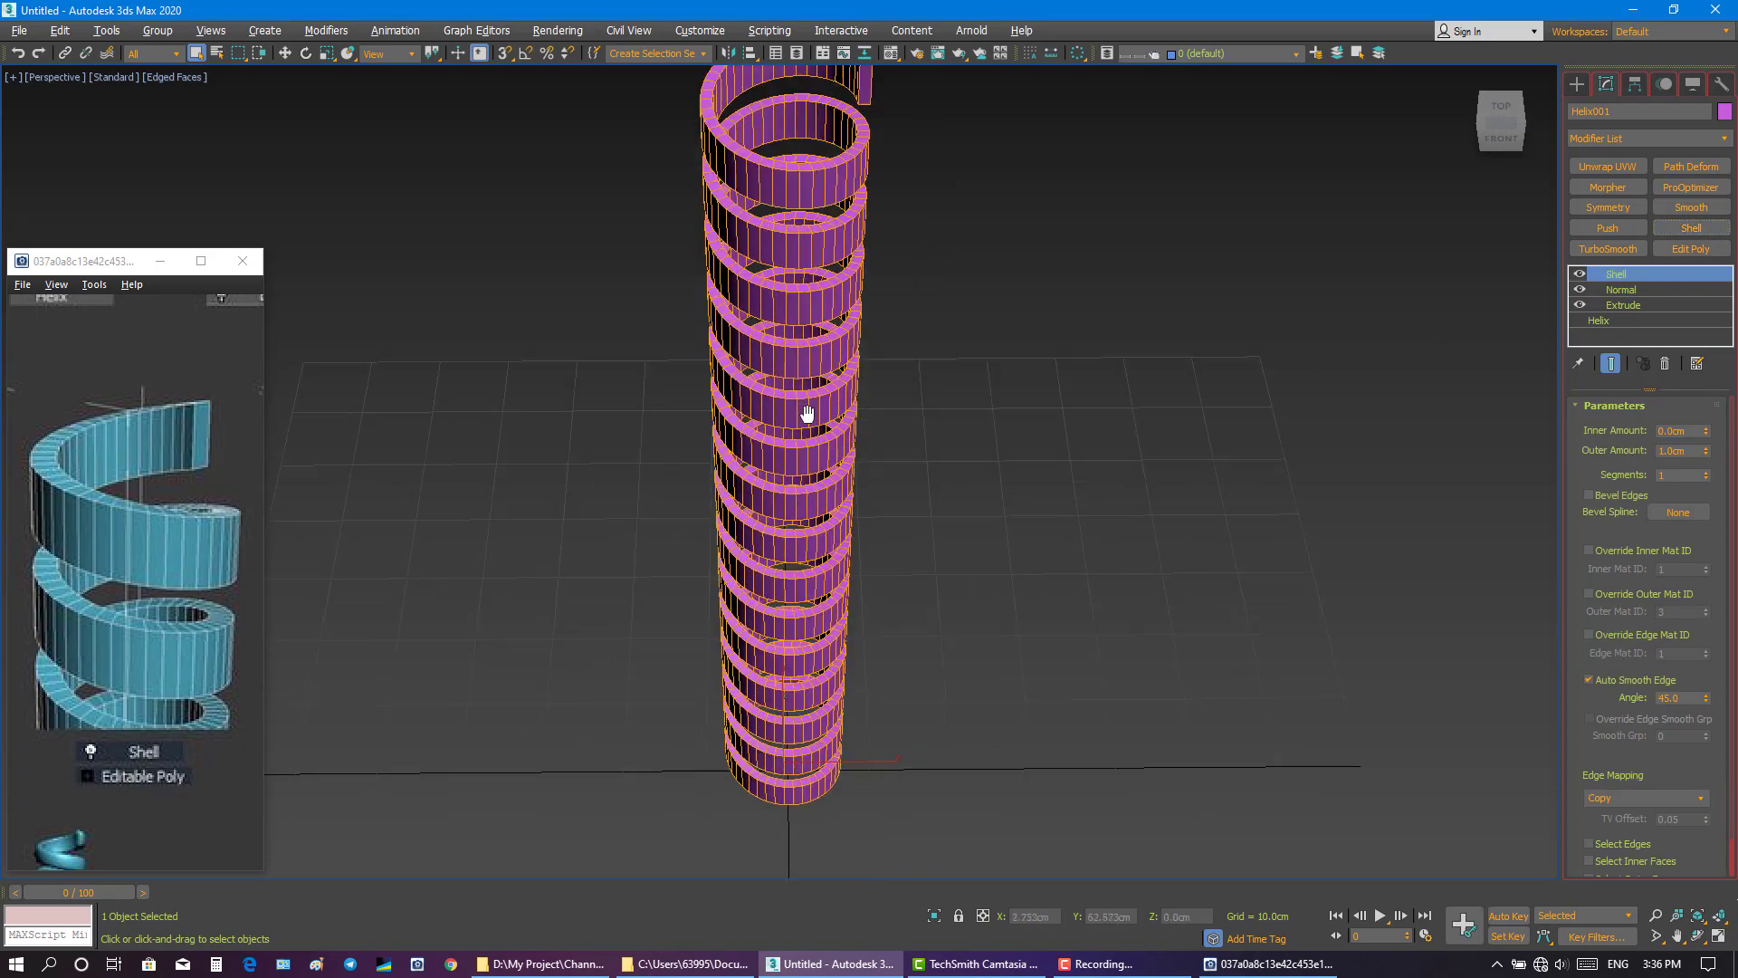
pyautogui.moveTo(890, 404)
pyautogui.keyDown('alt'); pyautogui.mouseDown(button='middle')
pyautogui.moveTo(862, 417)
pyautogui.moveTo(882, 430)
pyautogui.mouseUp(button='middle'); pyautogui.keyUp('alt')
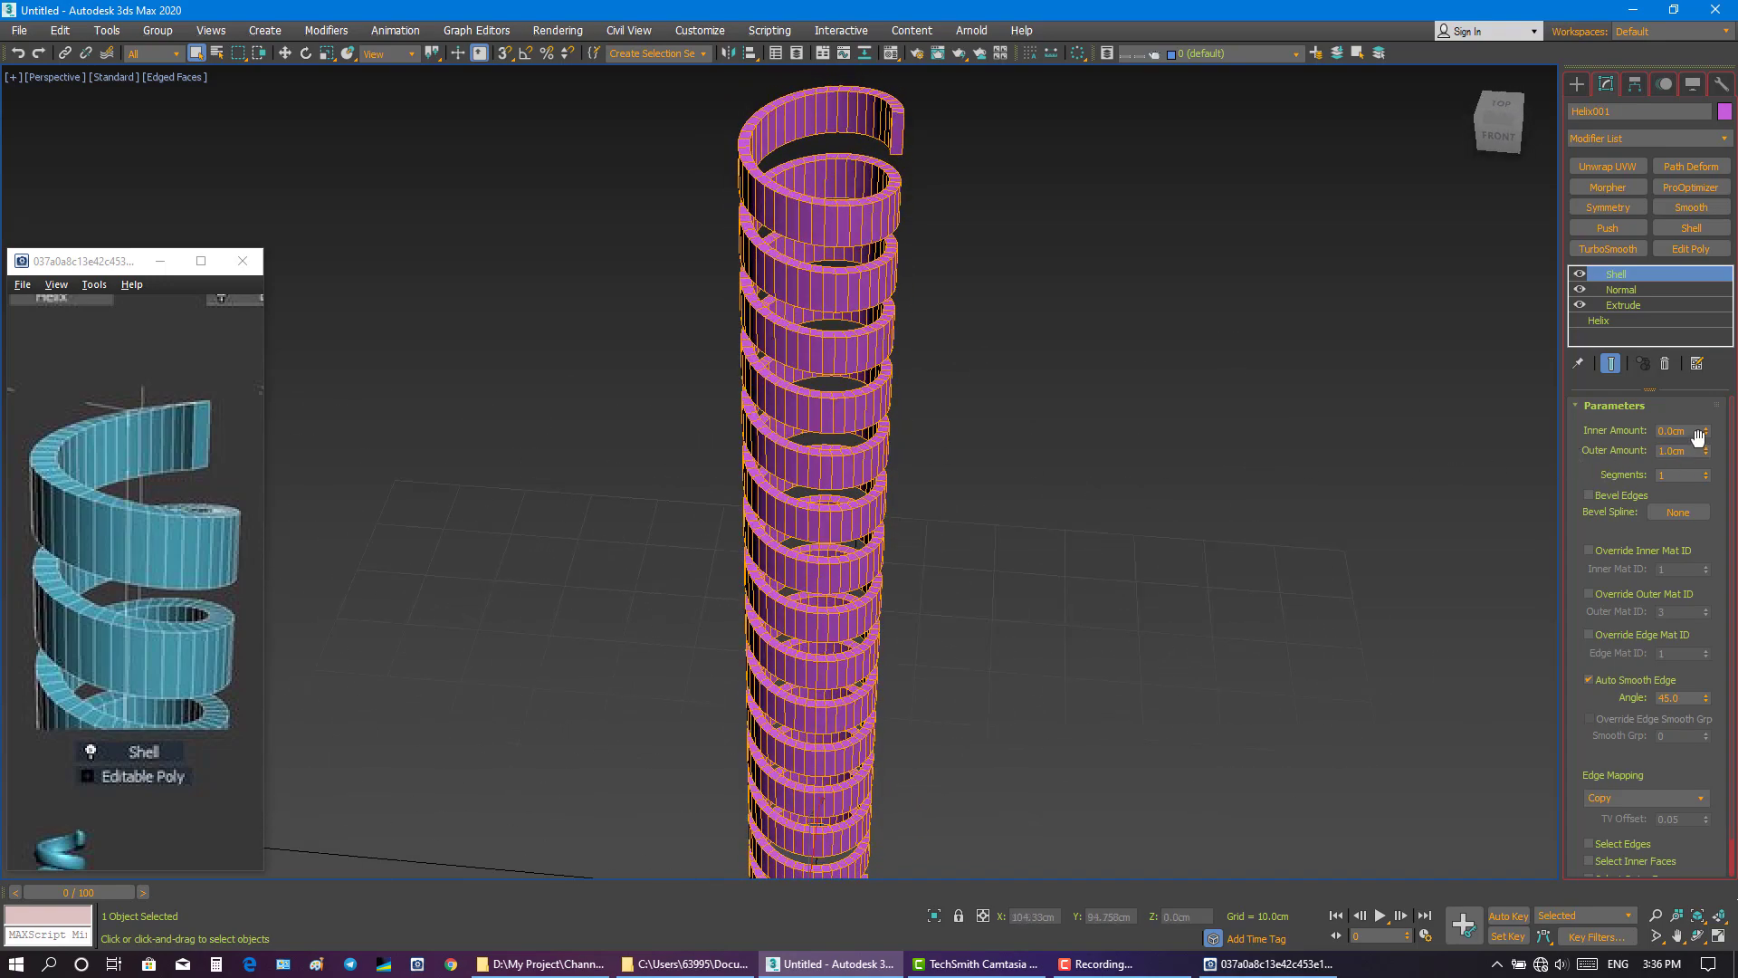
pyautogui.click(1680, 450)
pyautogui.write('2')
pyautogui.press('Return')
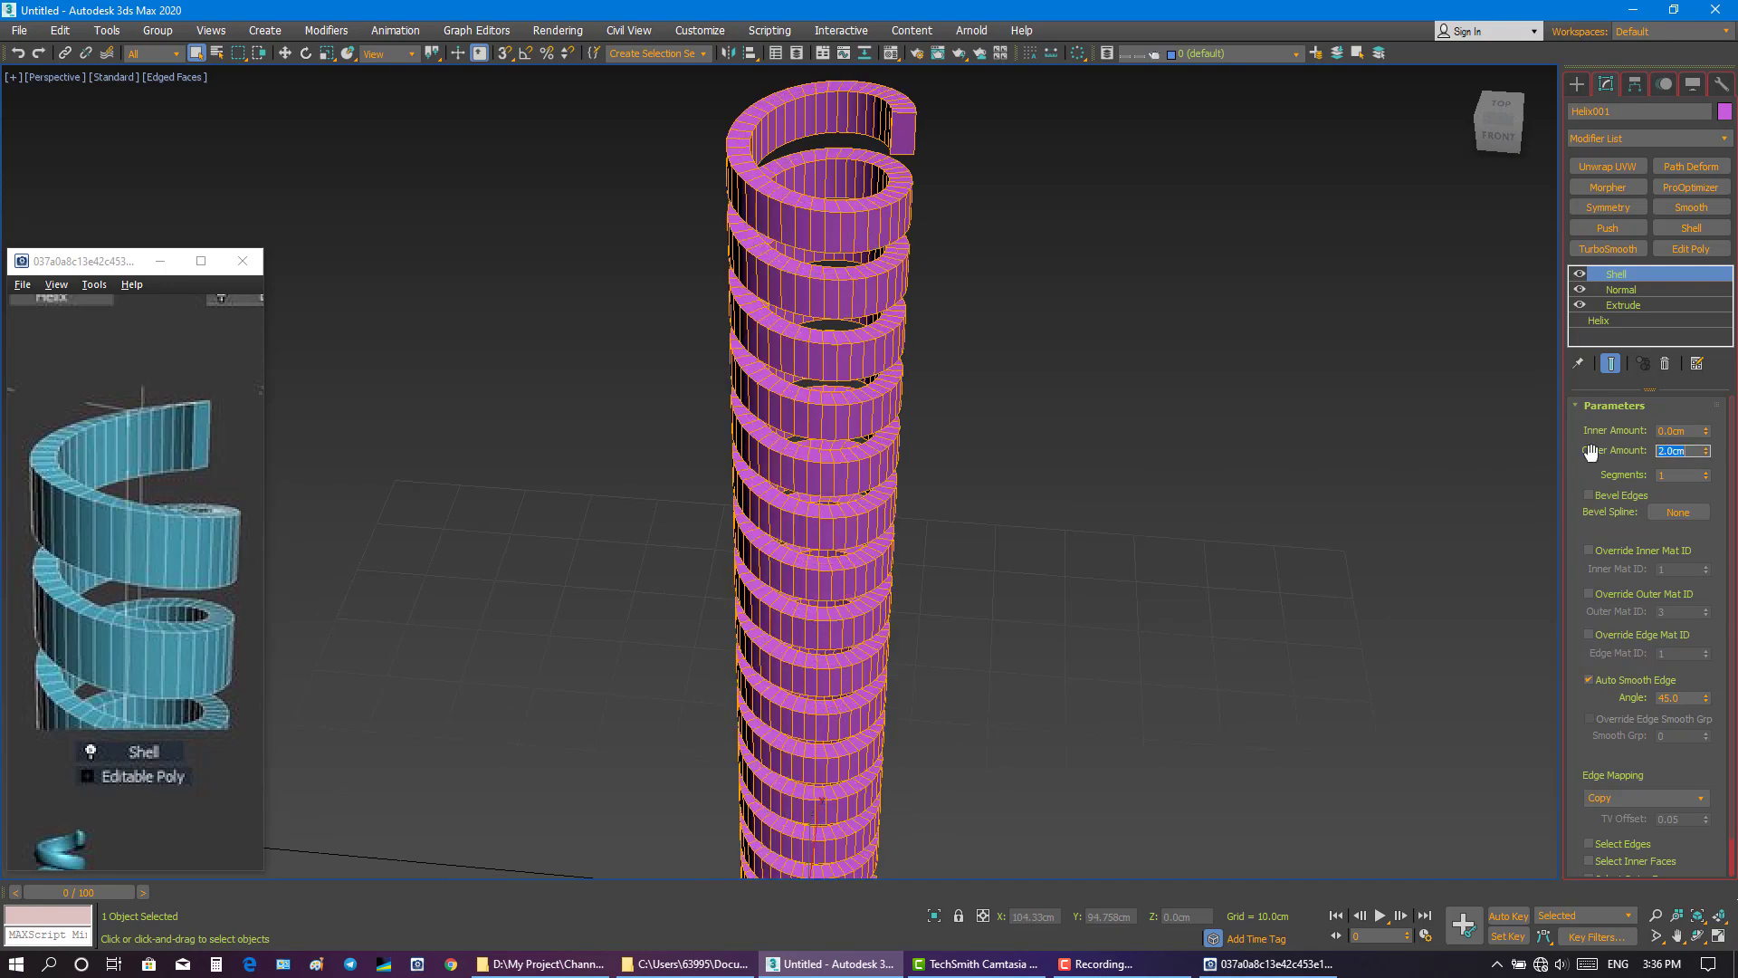
pyautogui.moveTo(1167, 396)
pyautogui.keyDown('alt'); pyautogui.mouseDown(button='middle')
pyautogui.moveTo(1063, 387)
pyautogui.moveTo(1121, 353)
pyautogui.moveTo(1137, 399)
pyautogui.moveTo(1154, 397)
pyautogui.moveTo(1029, 317)
pyautogui.moveTo(1086, 389)
pyautogui.mouseUp(button='middle'); pyautogui.keyUp('alt')
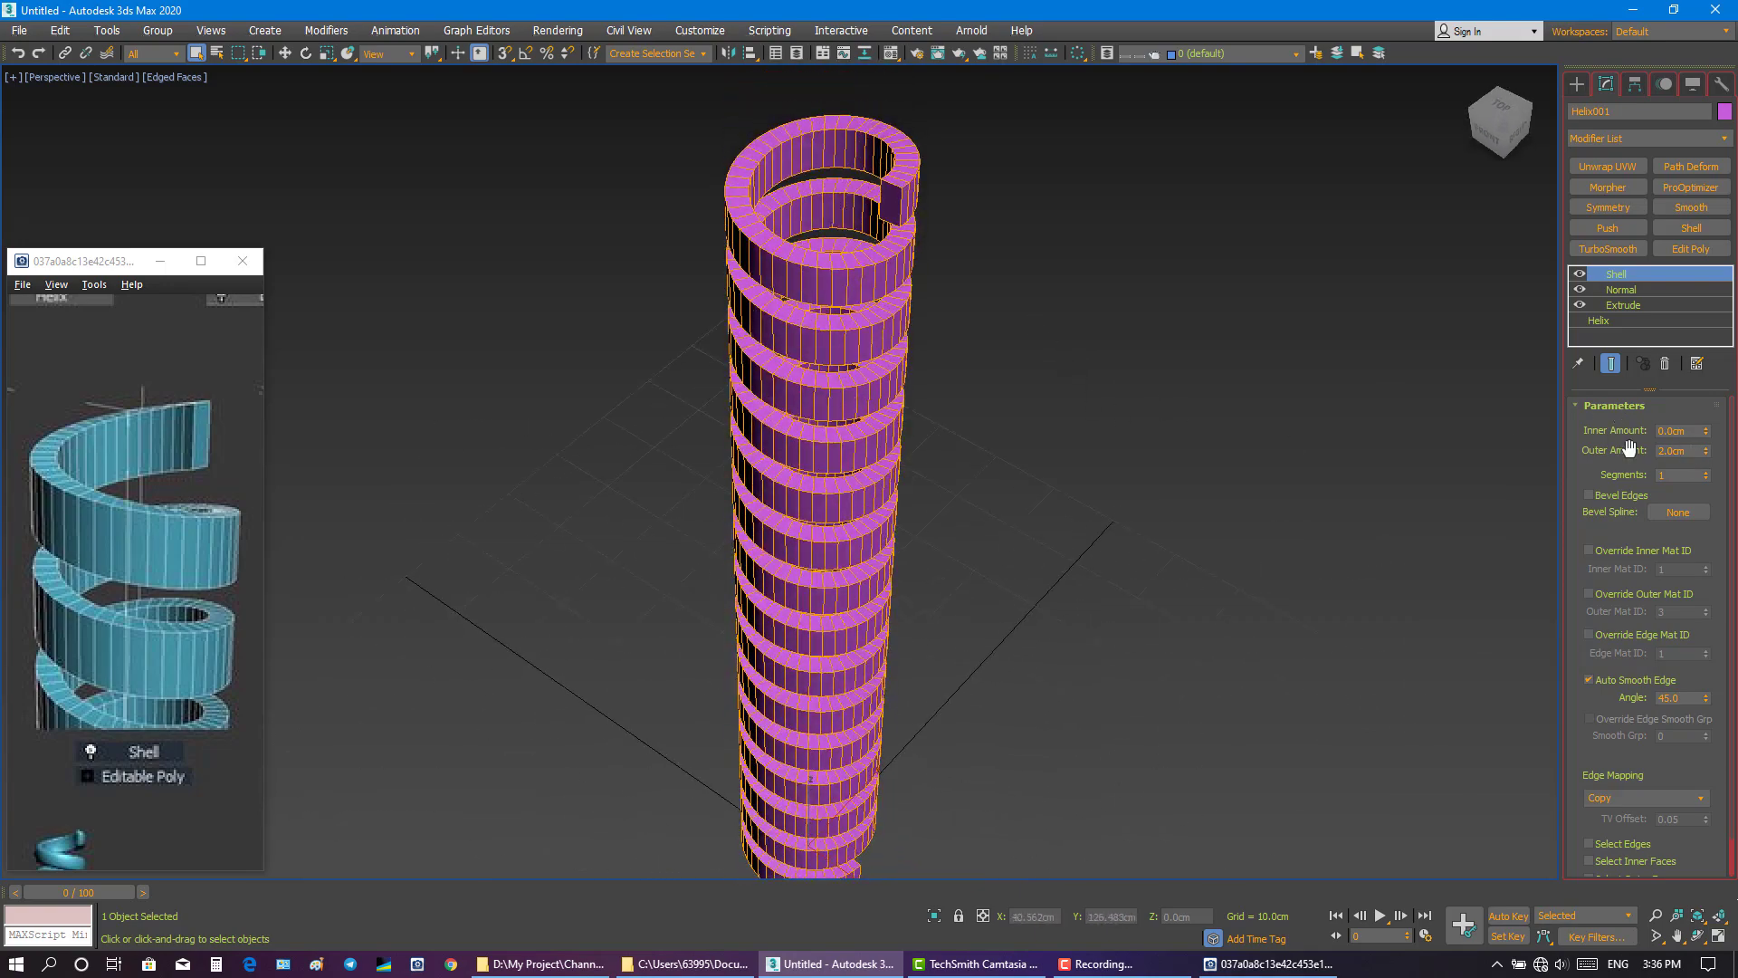
# - Reduce the Shell outer amount to 1.5 cm
pyautogui.doubleClick(1682, 451)
pyautogui.write('1.5')
pyautogui.press('Return')
pyautogui.moveTo(1176, 399)
pyautogui.keyDown('alt'); pyautogui.mouseDown(button='middle')
pyautogui.moveTo(1052, 384)
pyautogui.moveTo(1045, 400)
pyautogui.moveTo(1125, 441)
pyautogui.moveTo(1227, 427)
pyautogui.moveTo(1178, 429)
pyautogui.mouseUp(button='middle'); pyautogui.keyUp('alt')
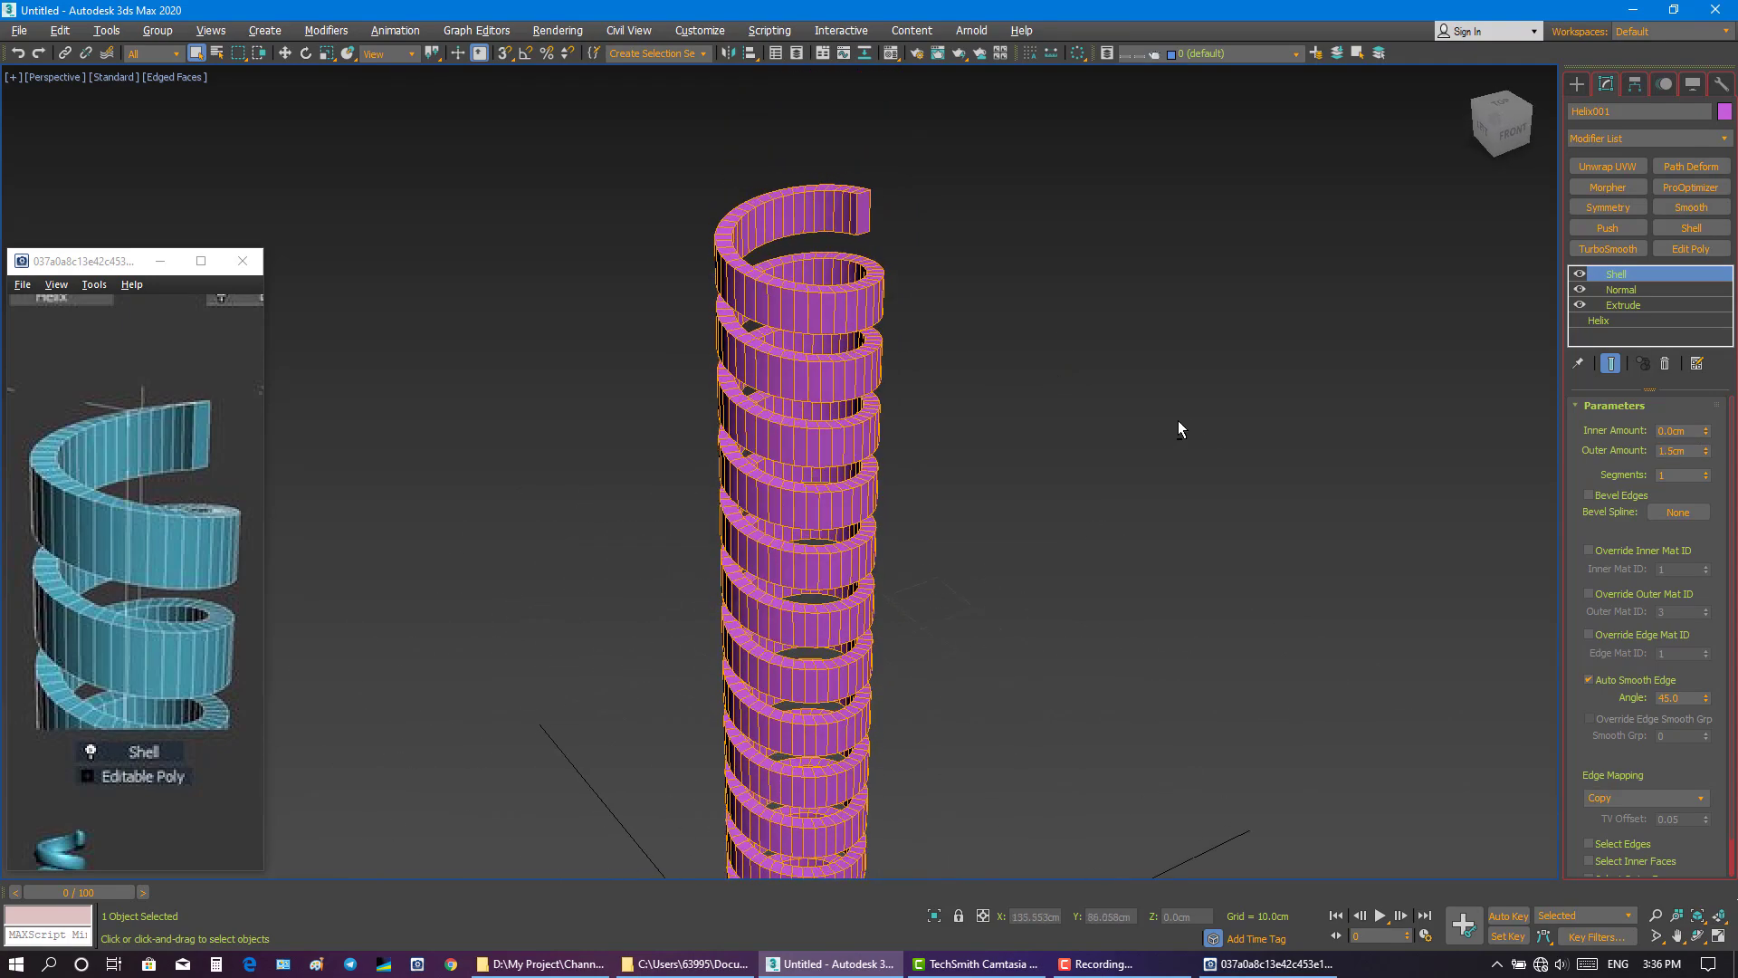
# - Add an Edit Poly modifier to Helix001 and select all 1202 edges in Edge mode
pyautogui.click(1700, 252)
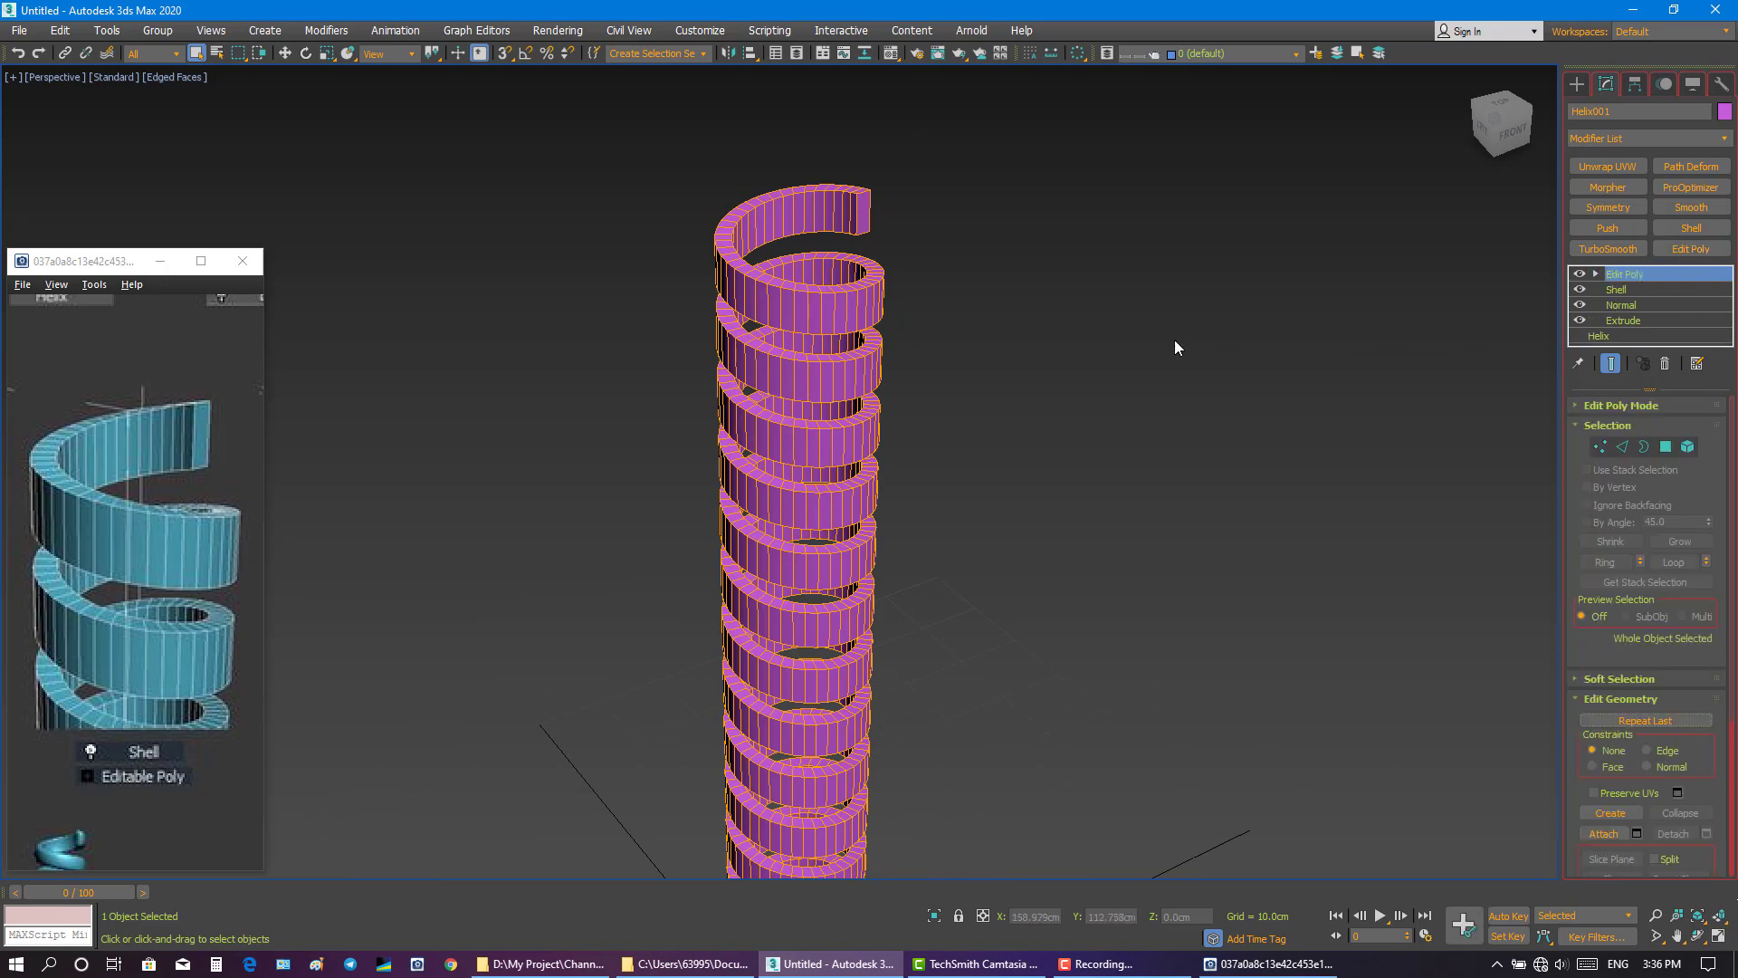
pyautogui.click(920, 353)
pyautogui.click(815, 307)
pyautogui.click(217, 576)
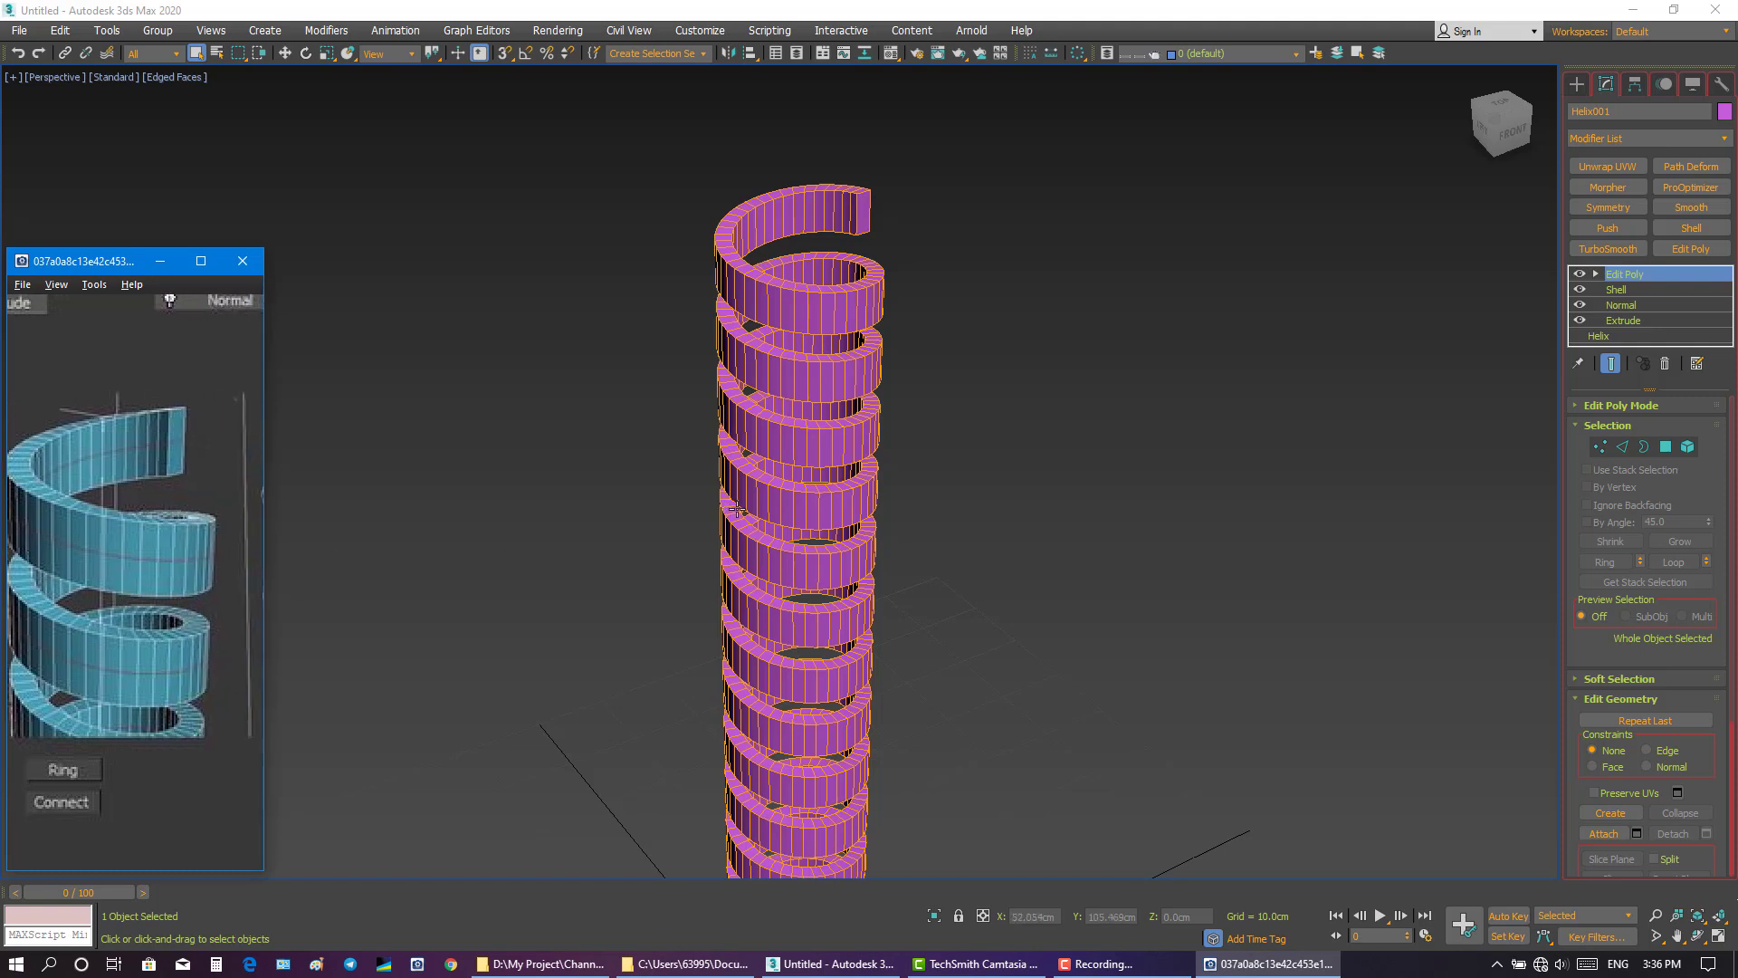
pyautogui.click(1621, 446)
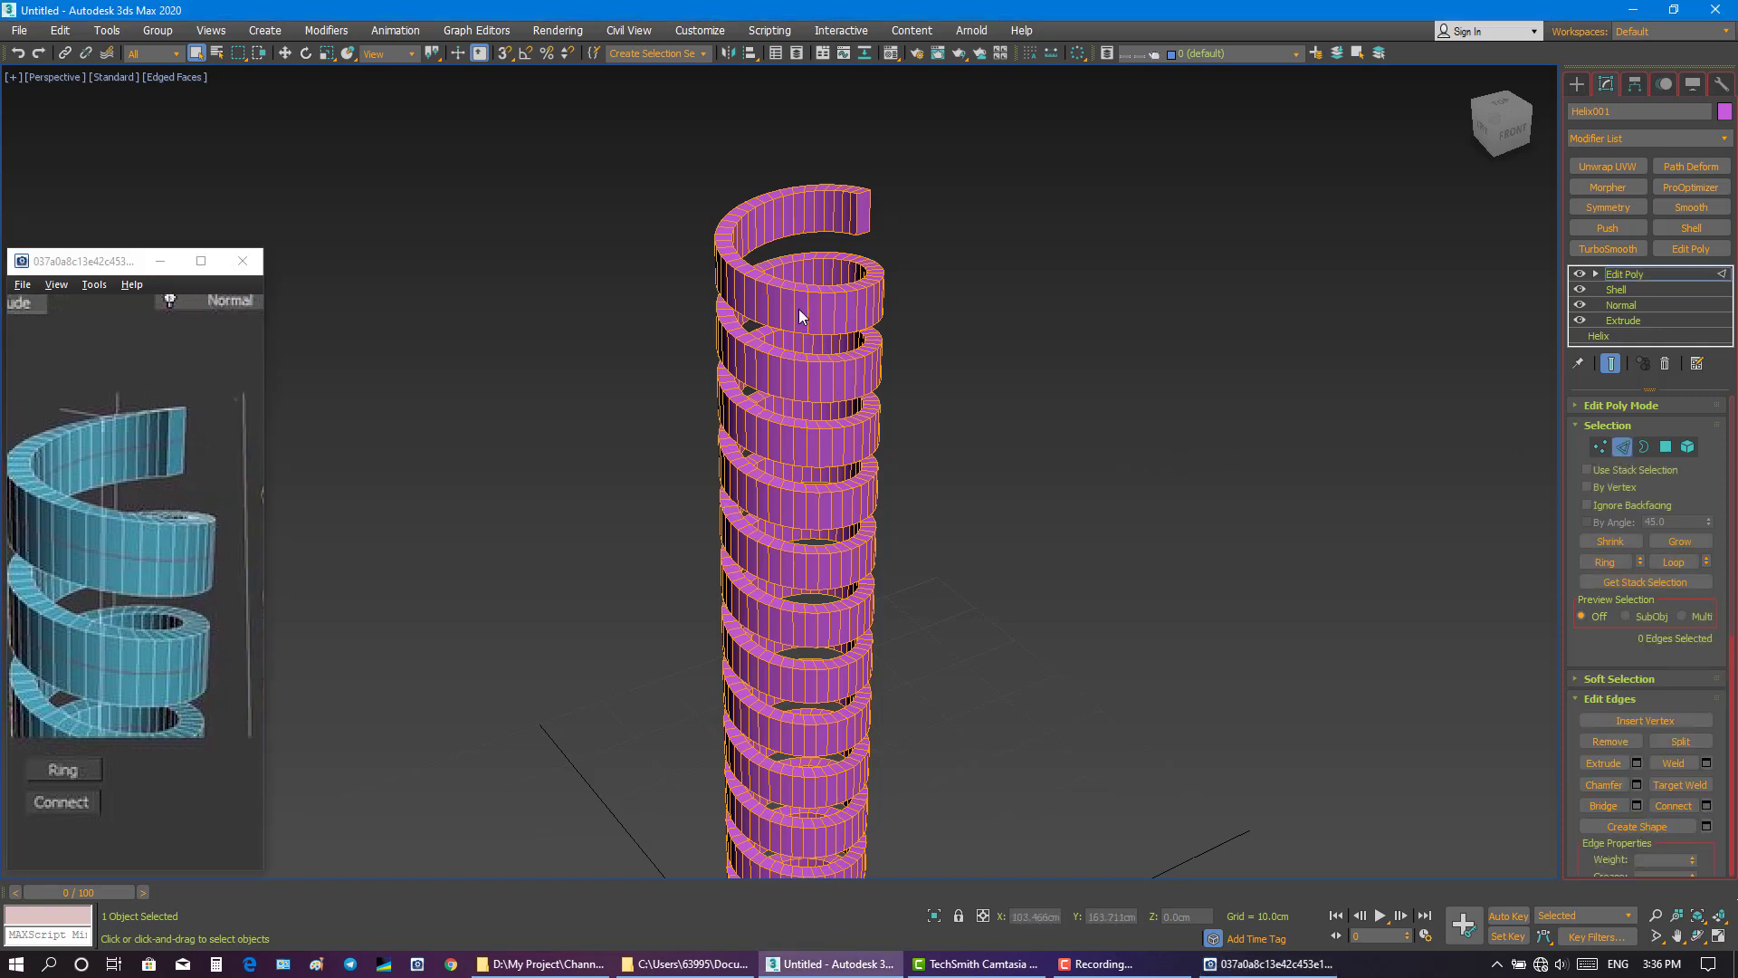
pyautogui.hotkey('ctrl', 'a')
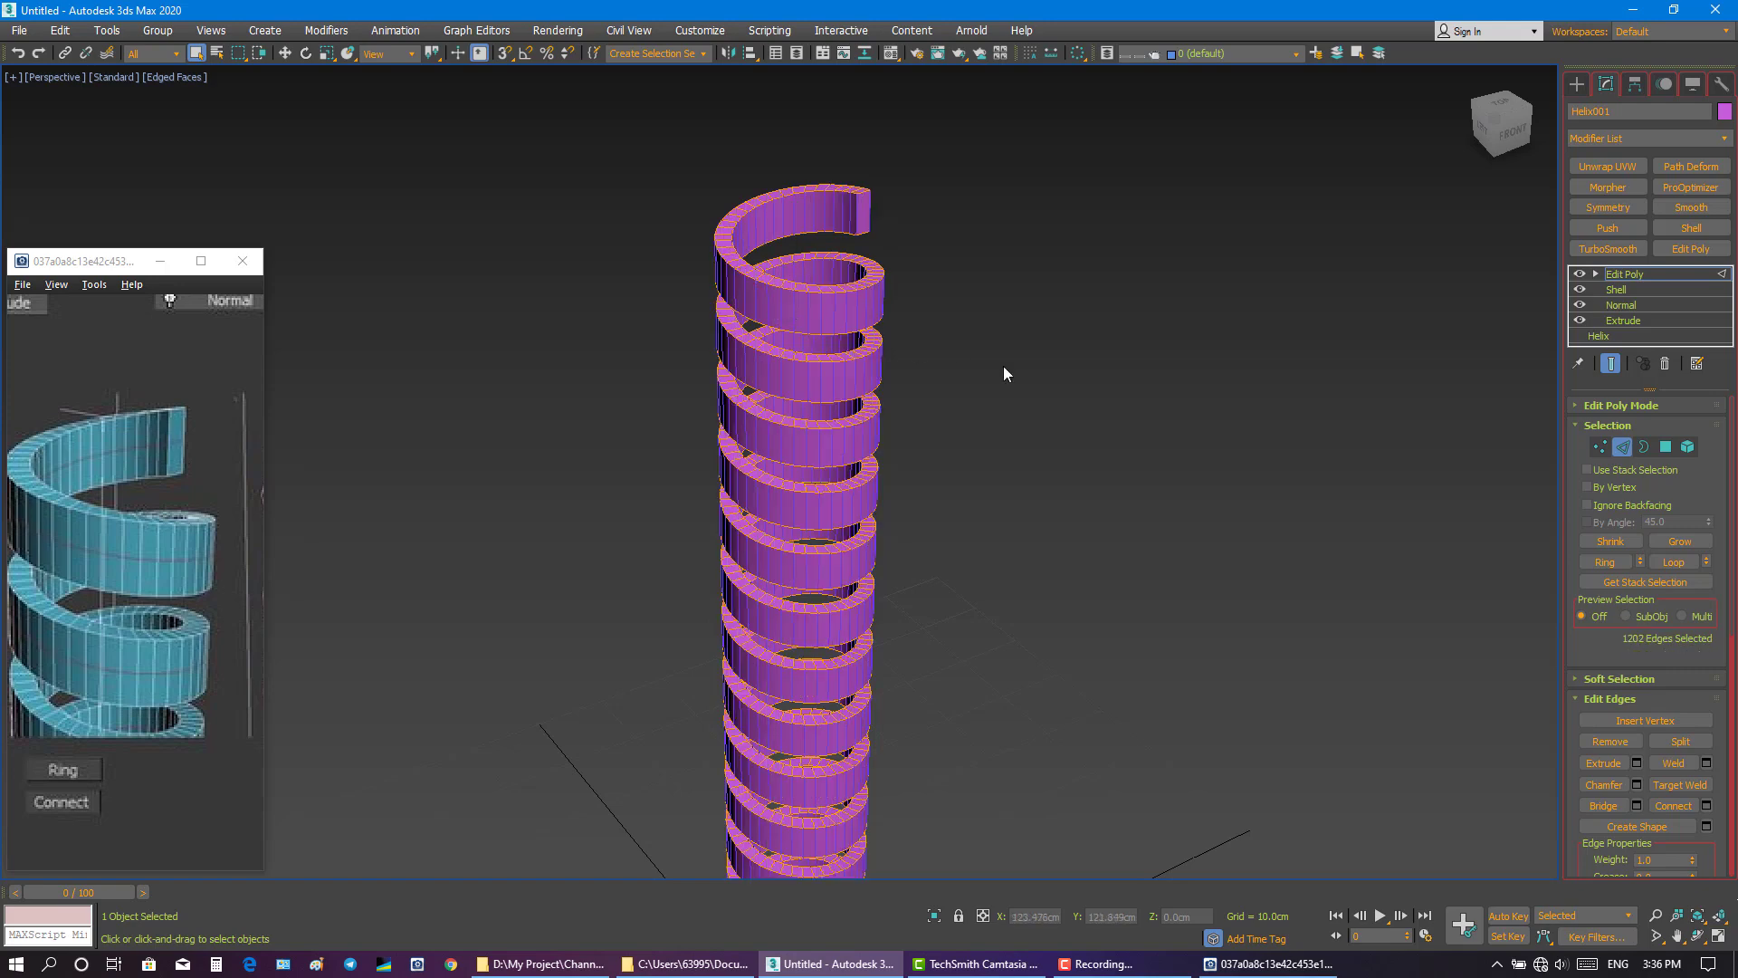
# - Connect the 1202 selected edges with 1 segment, adding a middle loop to each coil band
pyautogui.rightClick(826, 324)
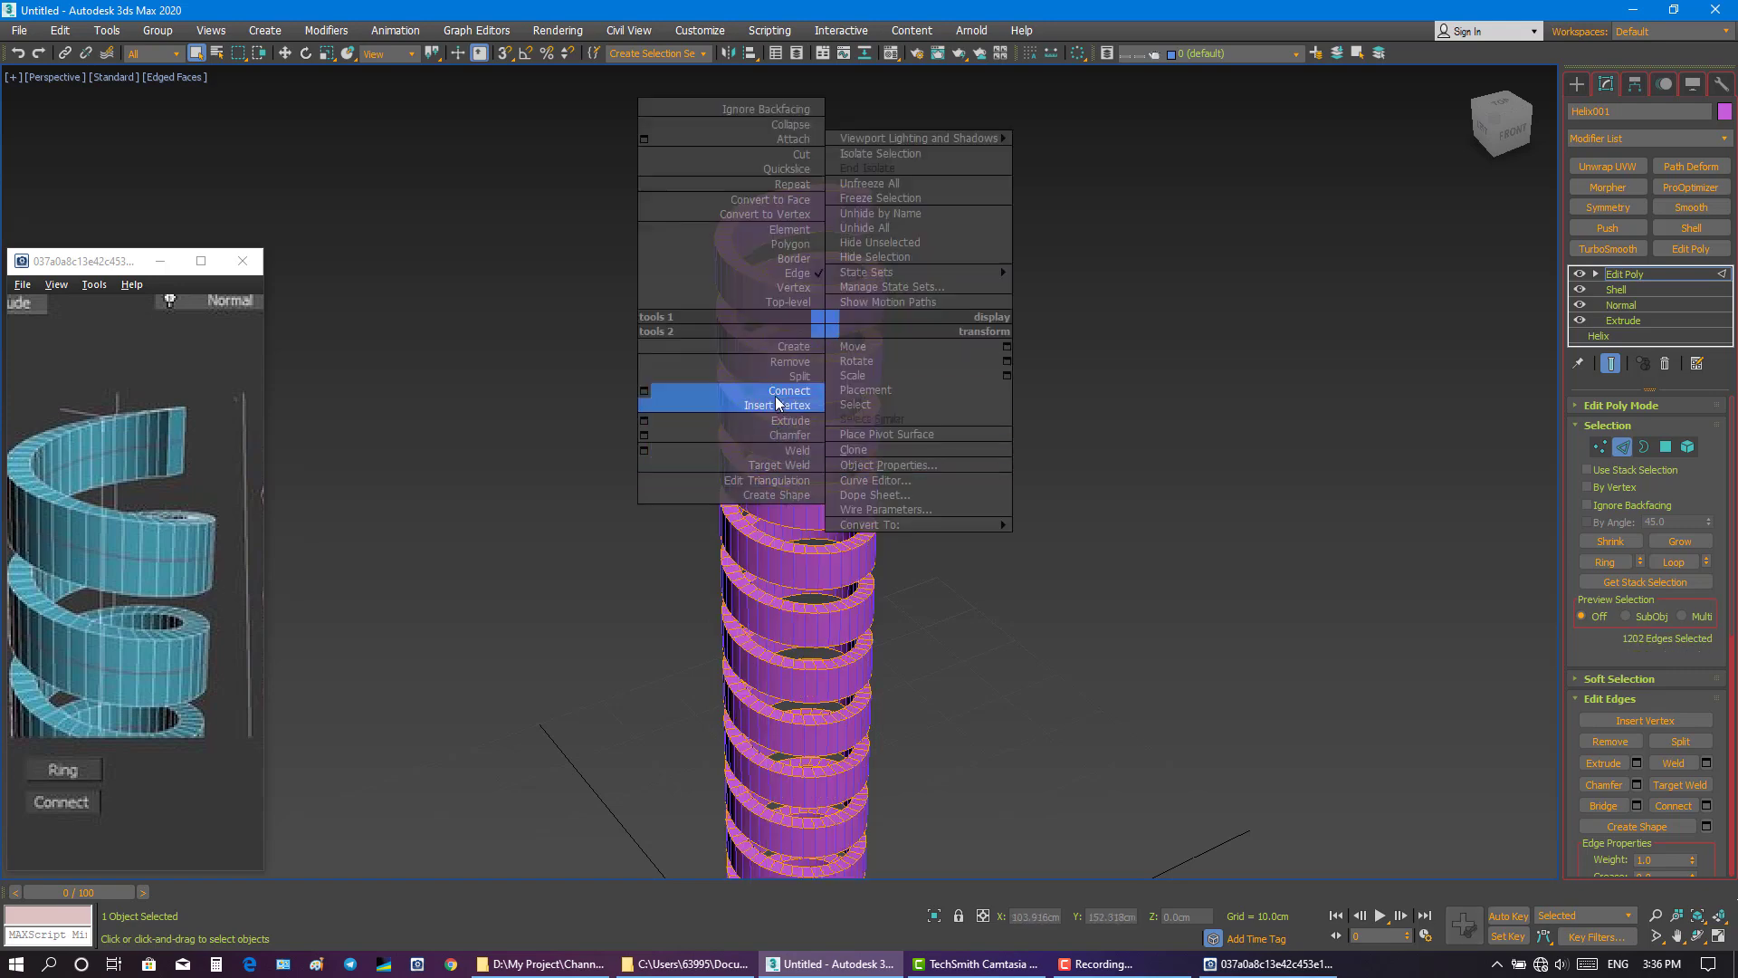
pyautogui.click(645, 391)
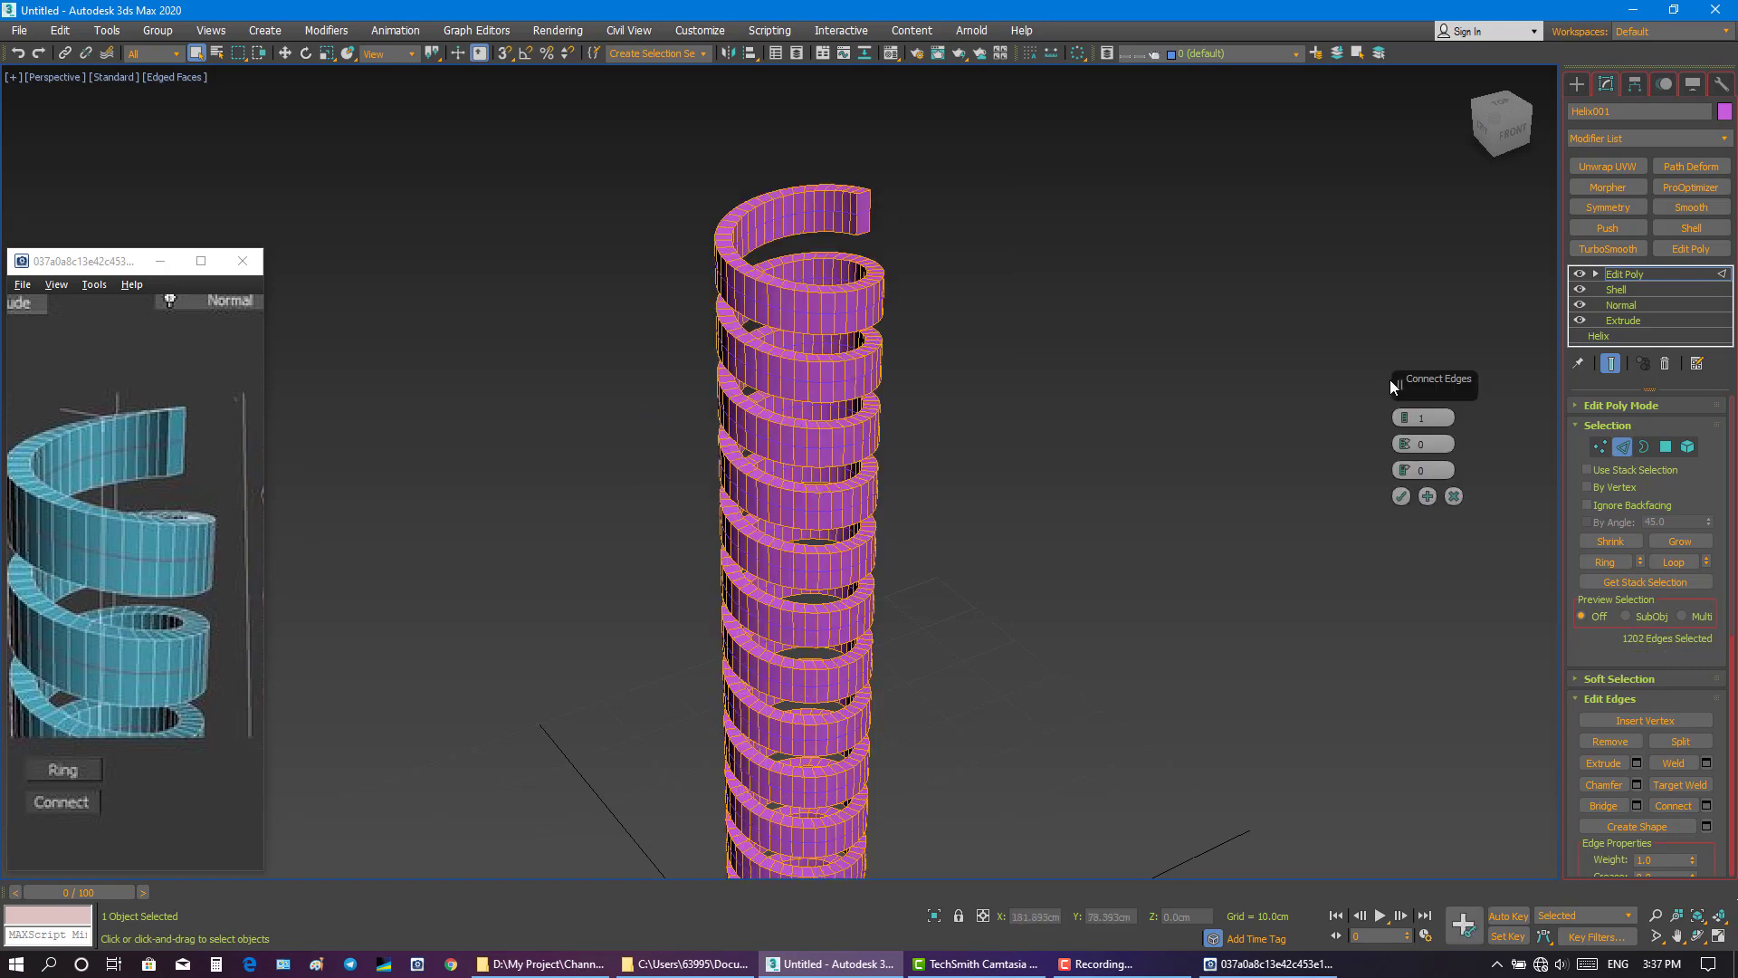
pyautogui.moveTo(1391, 385); pyautogui.dragTo(1401, 268)
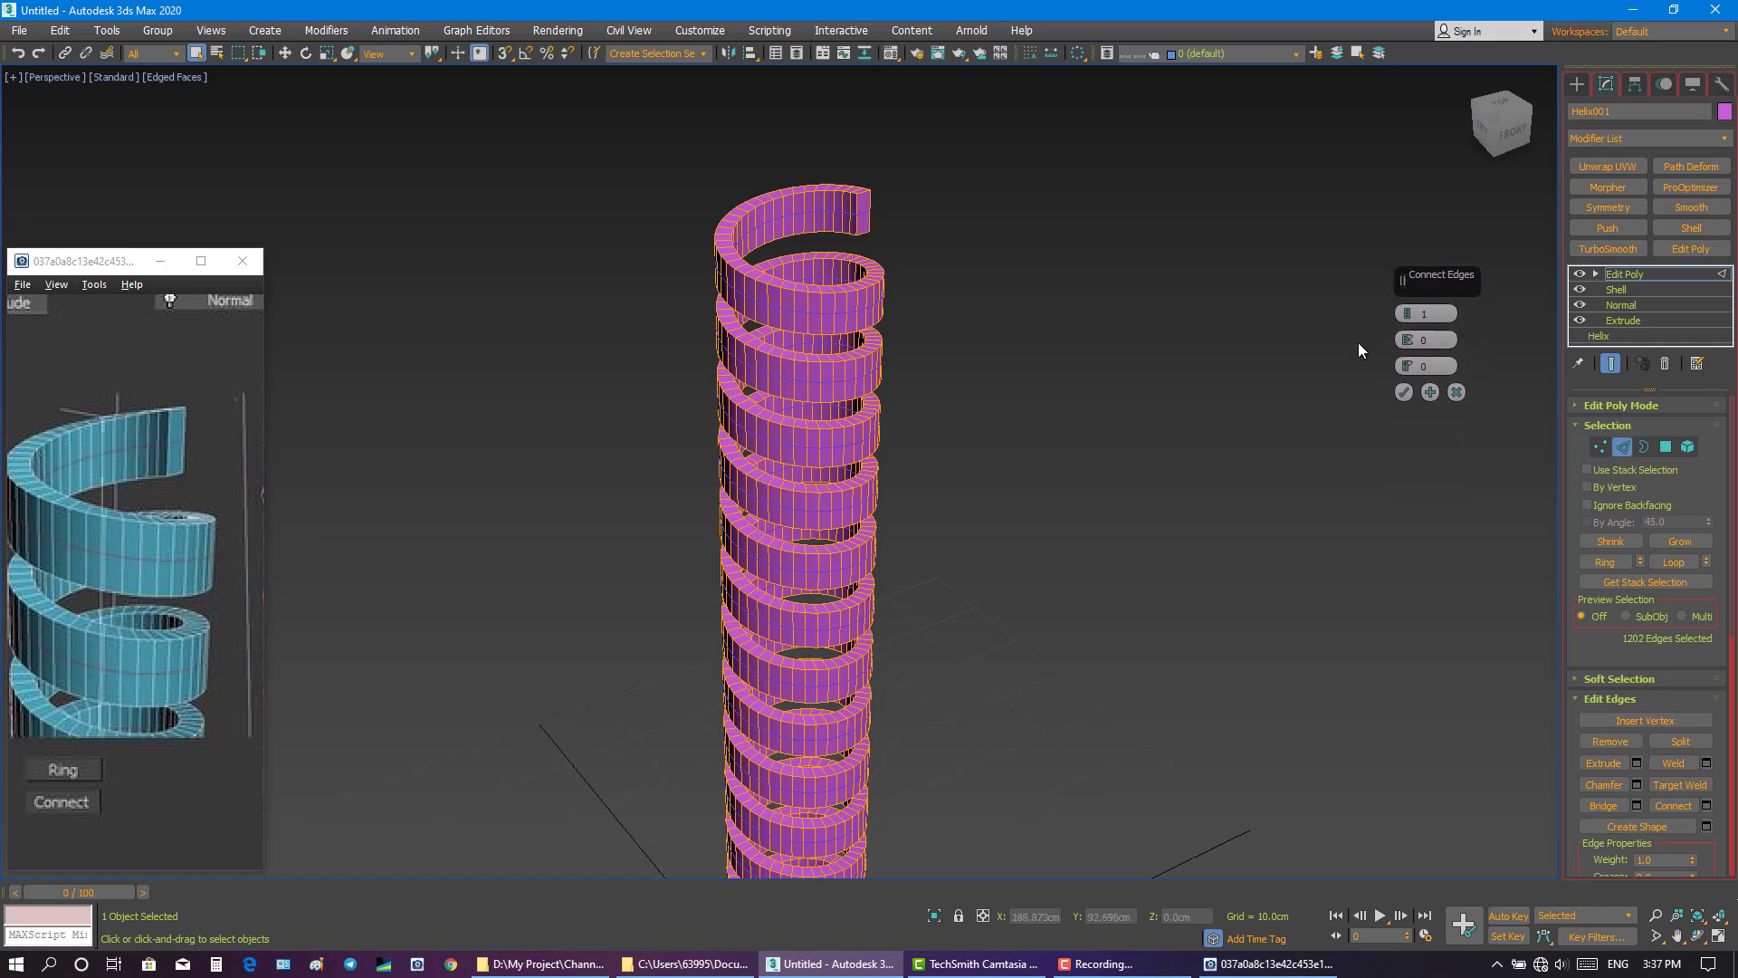
pyautogui.click(1403, 391)
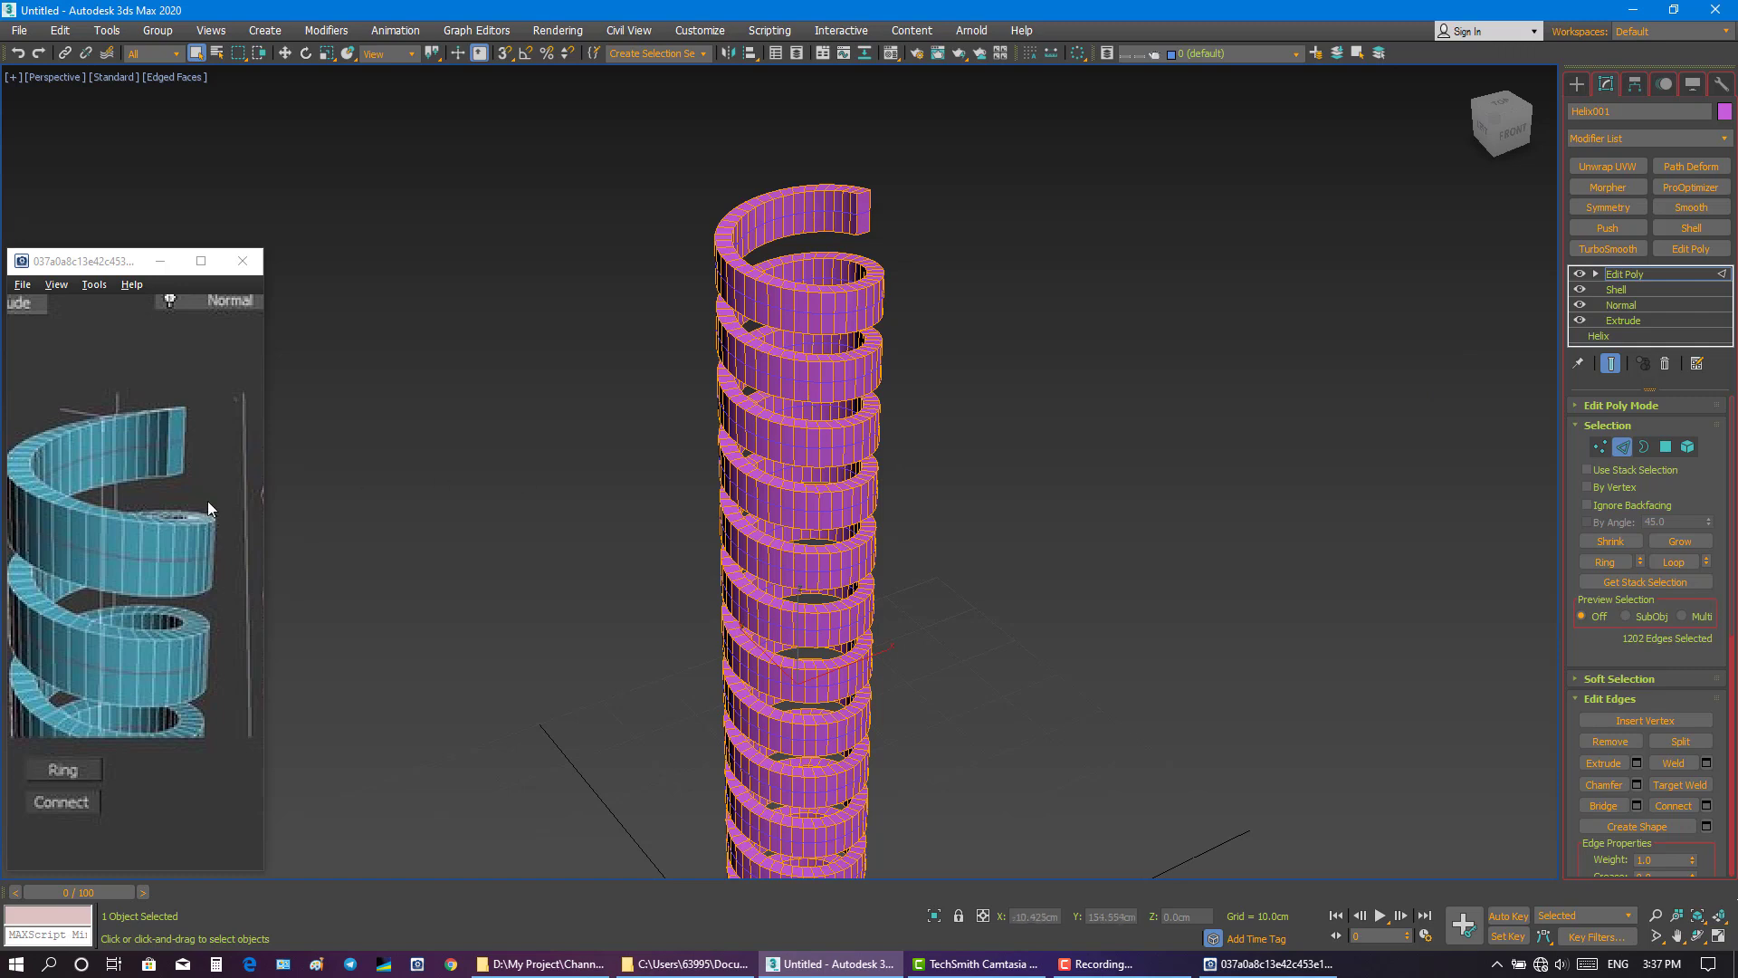
pyautogui.click(228, 543)
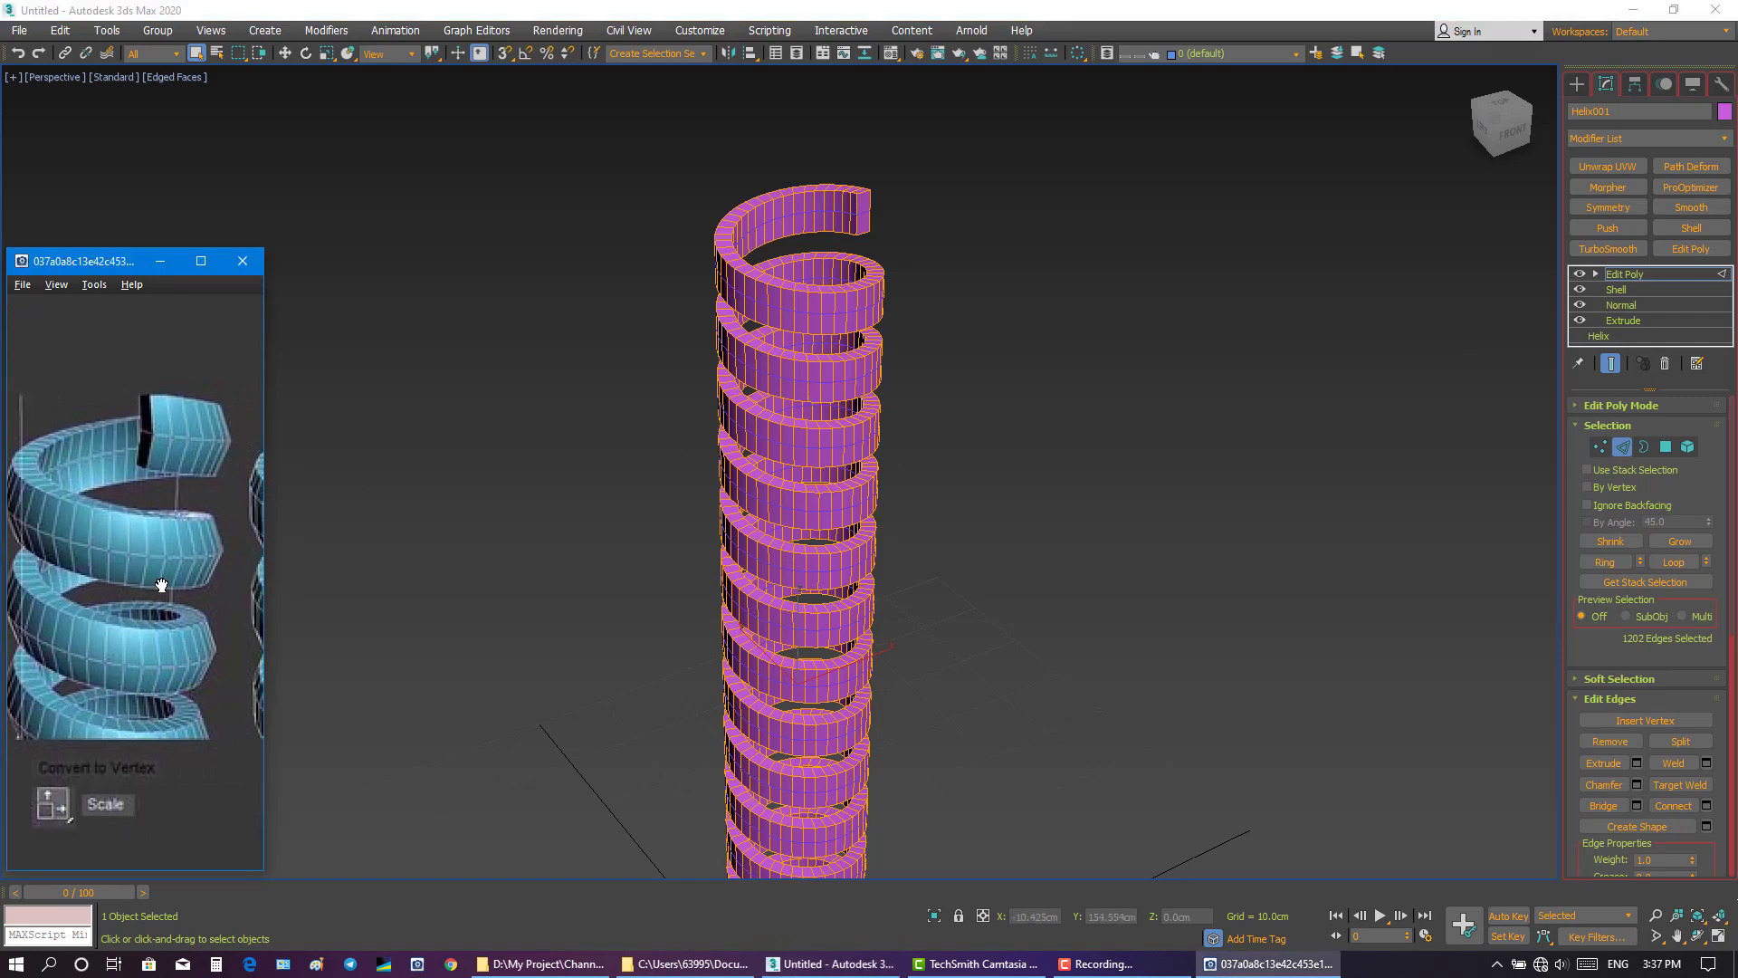
# - Convert the edge selection to vertices and switch to Select and Non-uniform Scale
pyautogui.rightClick(826, 389)
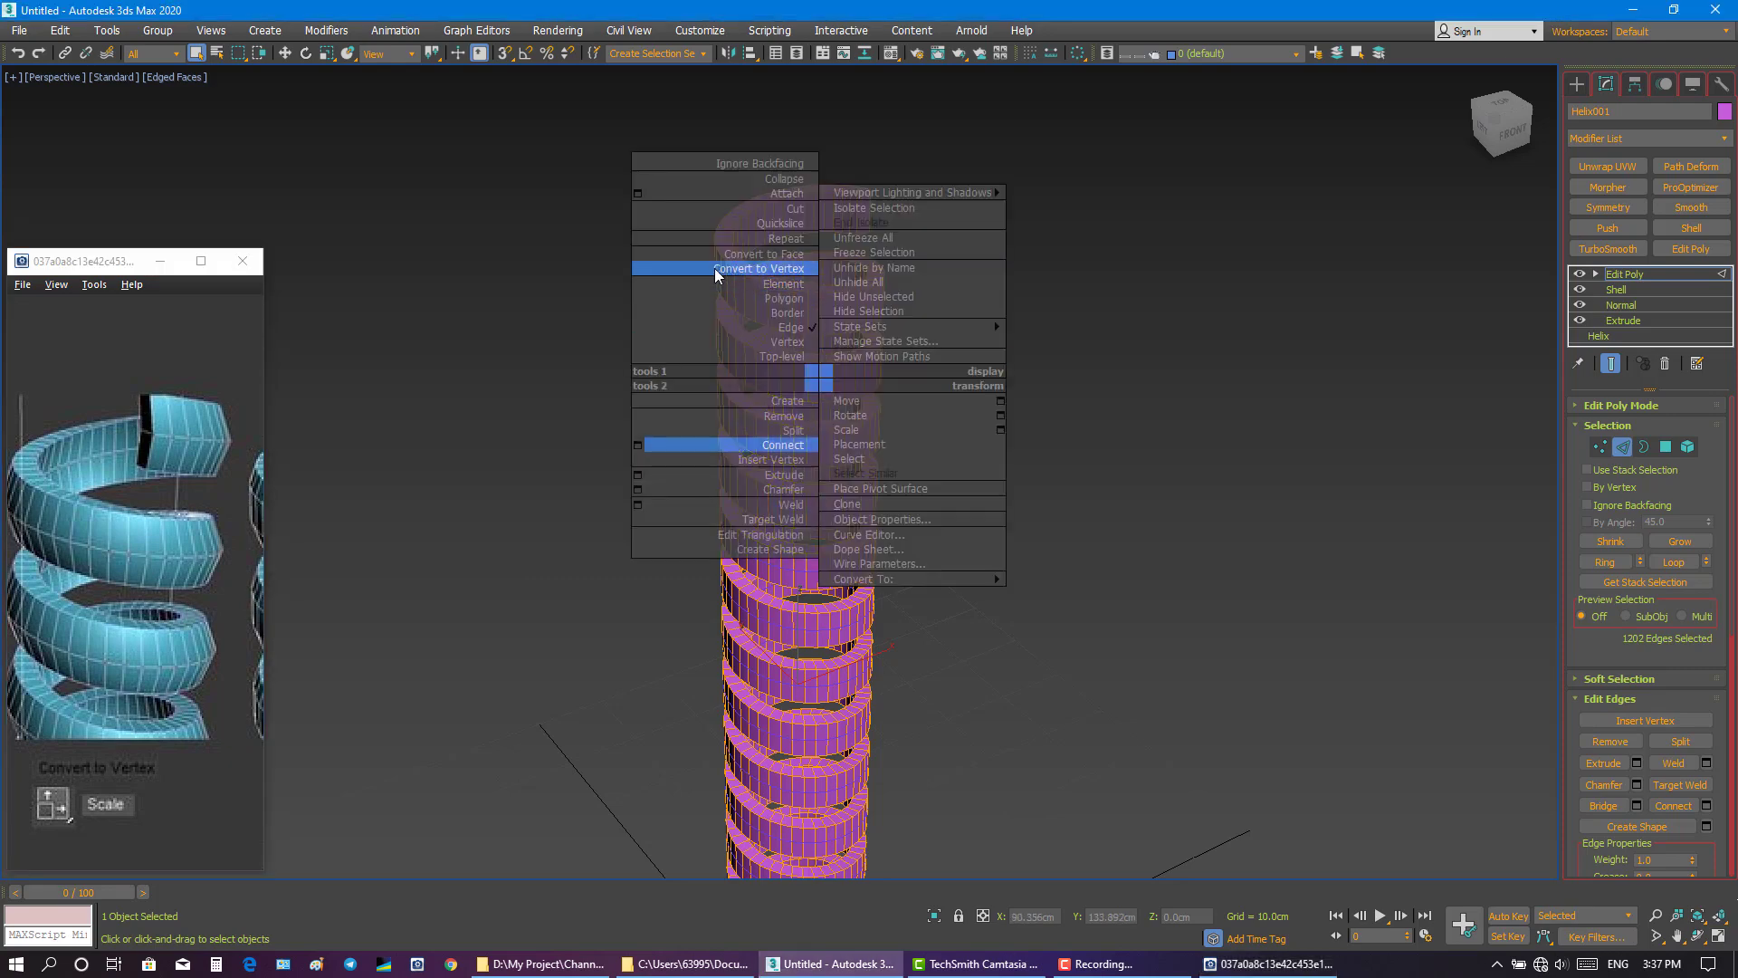
pyautogui.click(682, 268)
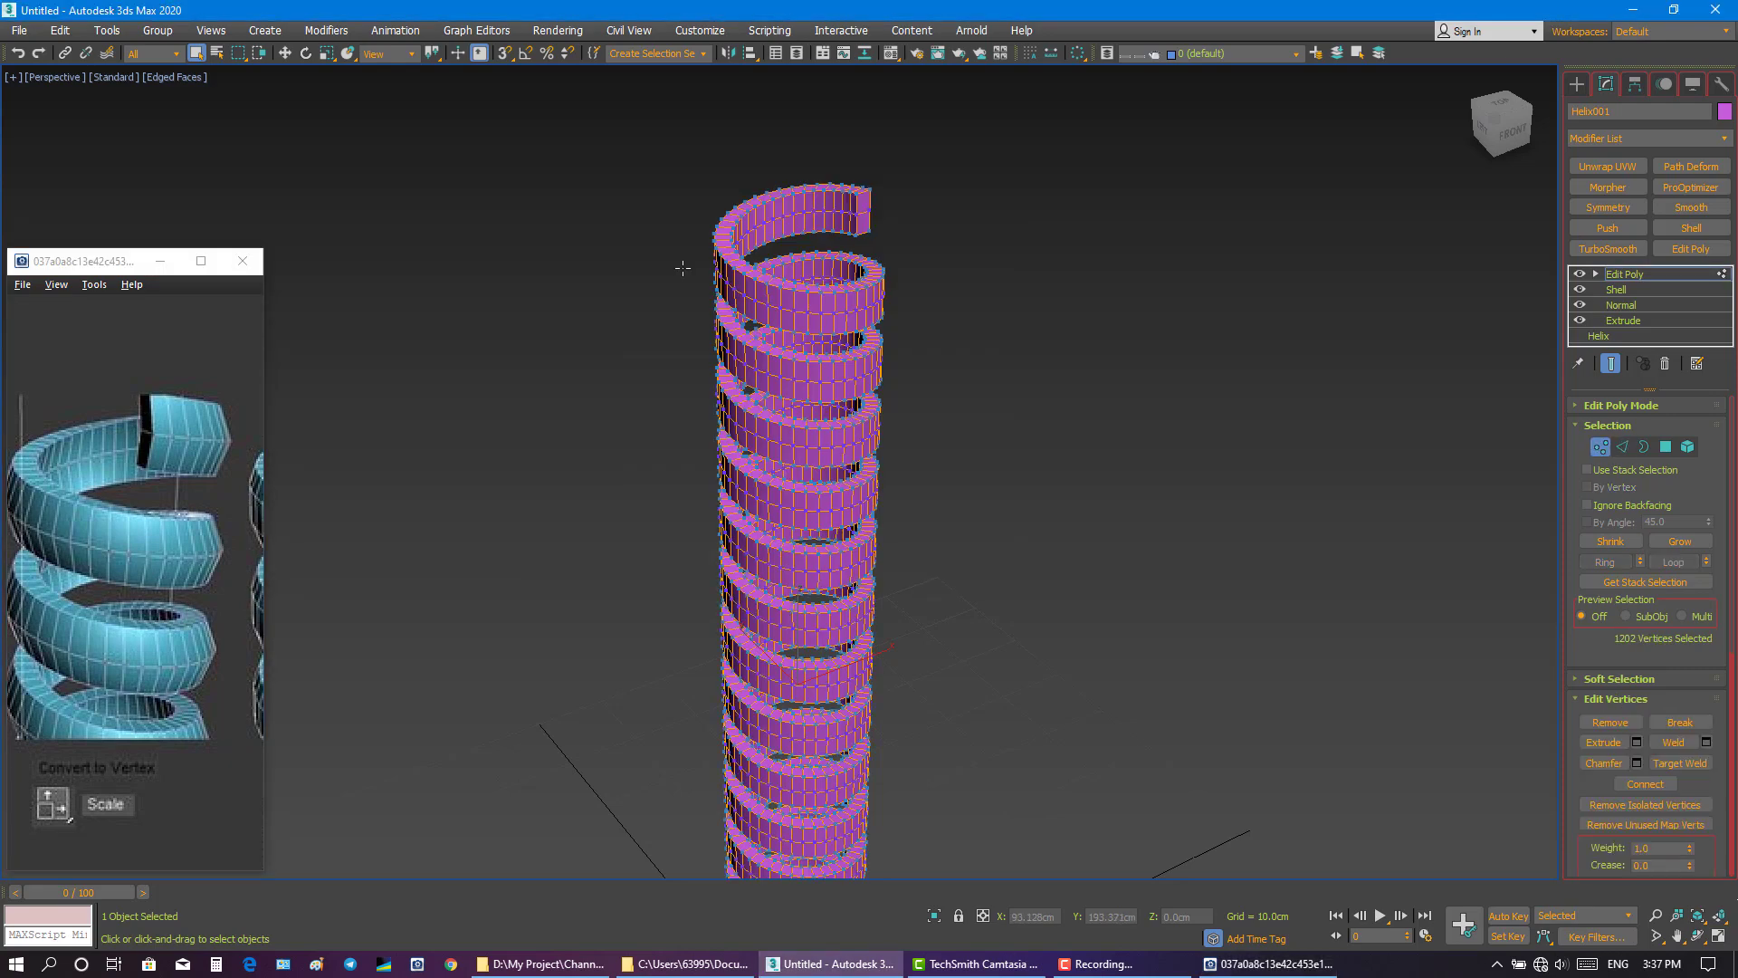
pyautogui.click(323, 53)
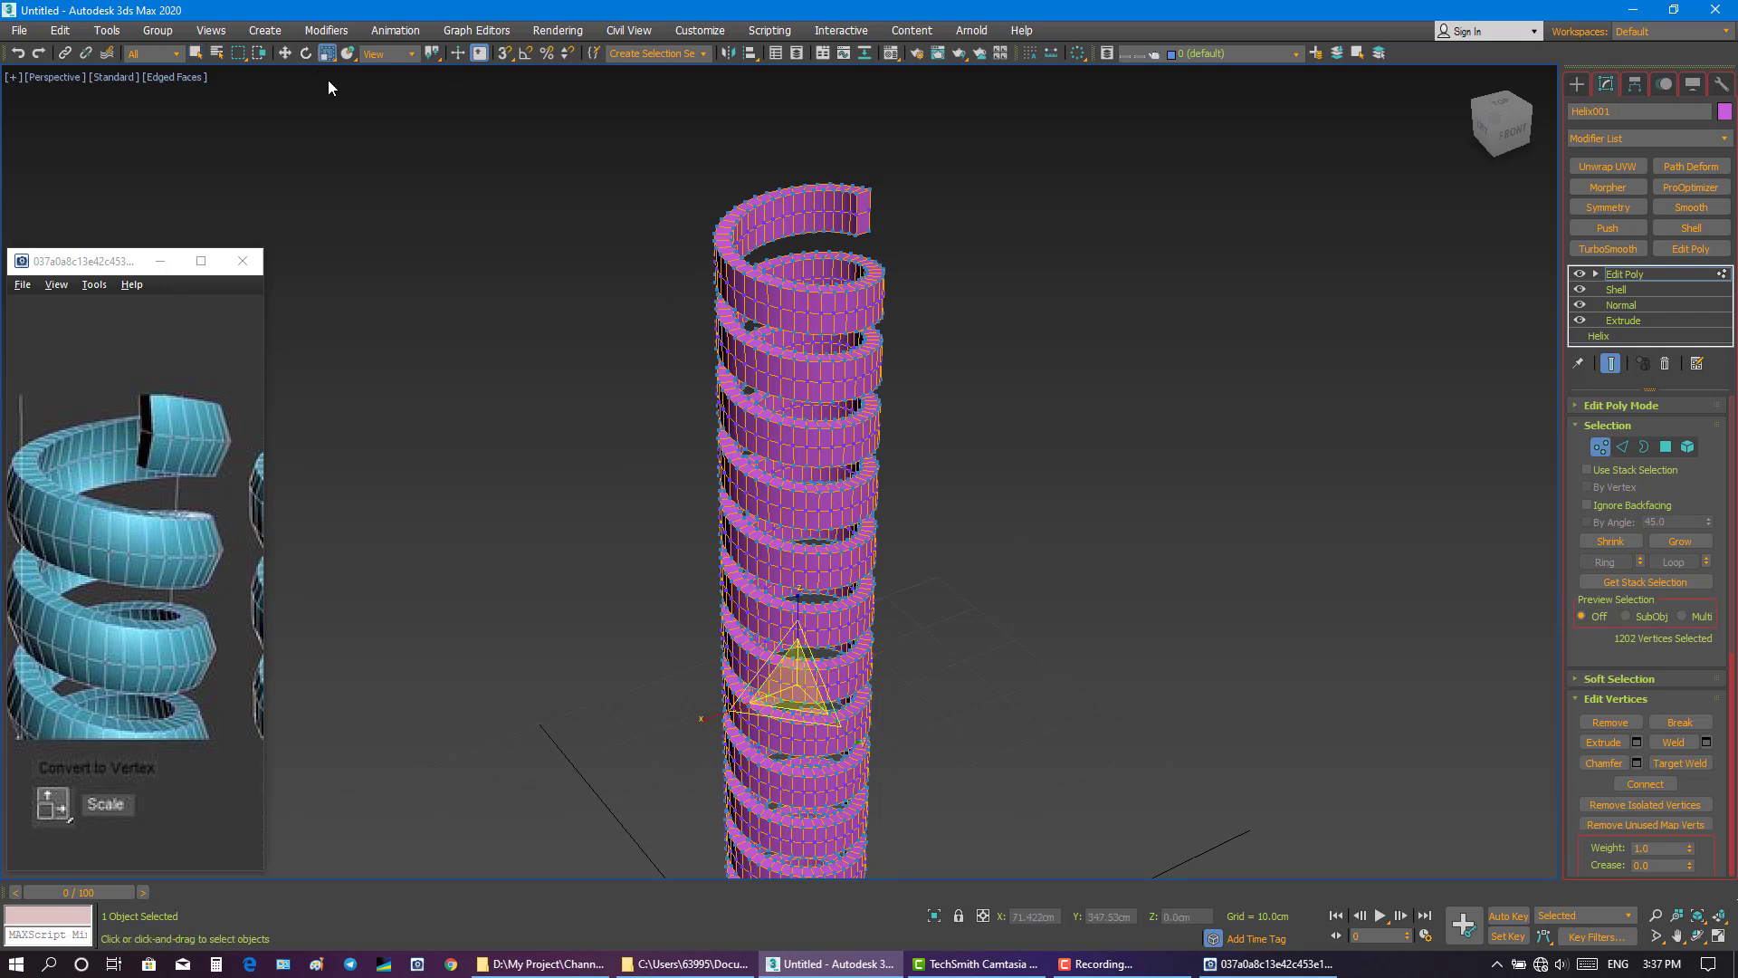
pyautogui.click(326, 56)
pyautogui.moveTo(326, 56); pyautogui.dragTo(331, 92)
pyautogui.moveTo(333, 96); pyautogui.dragTo(333, 96)
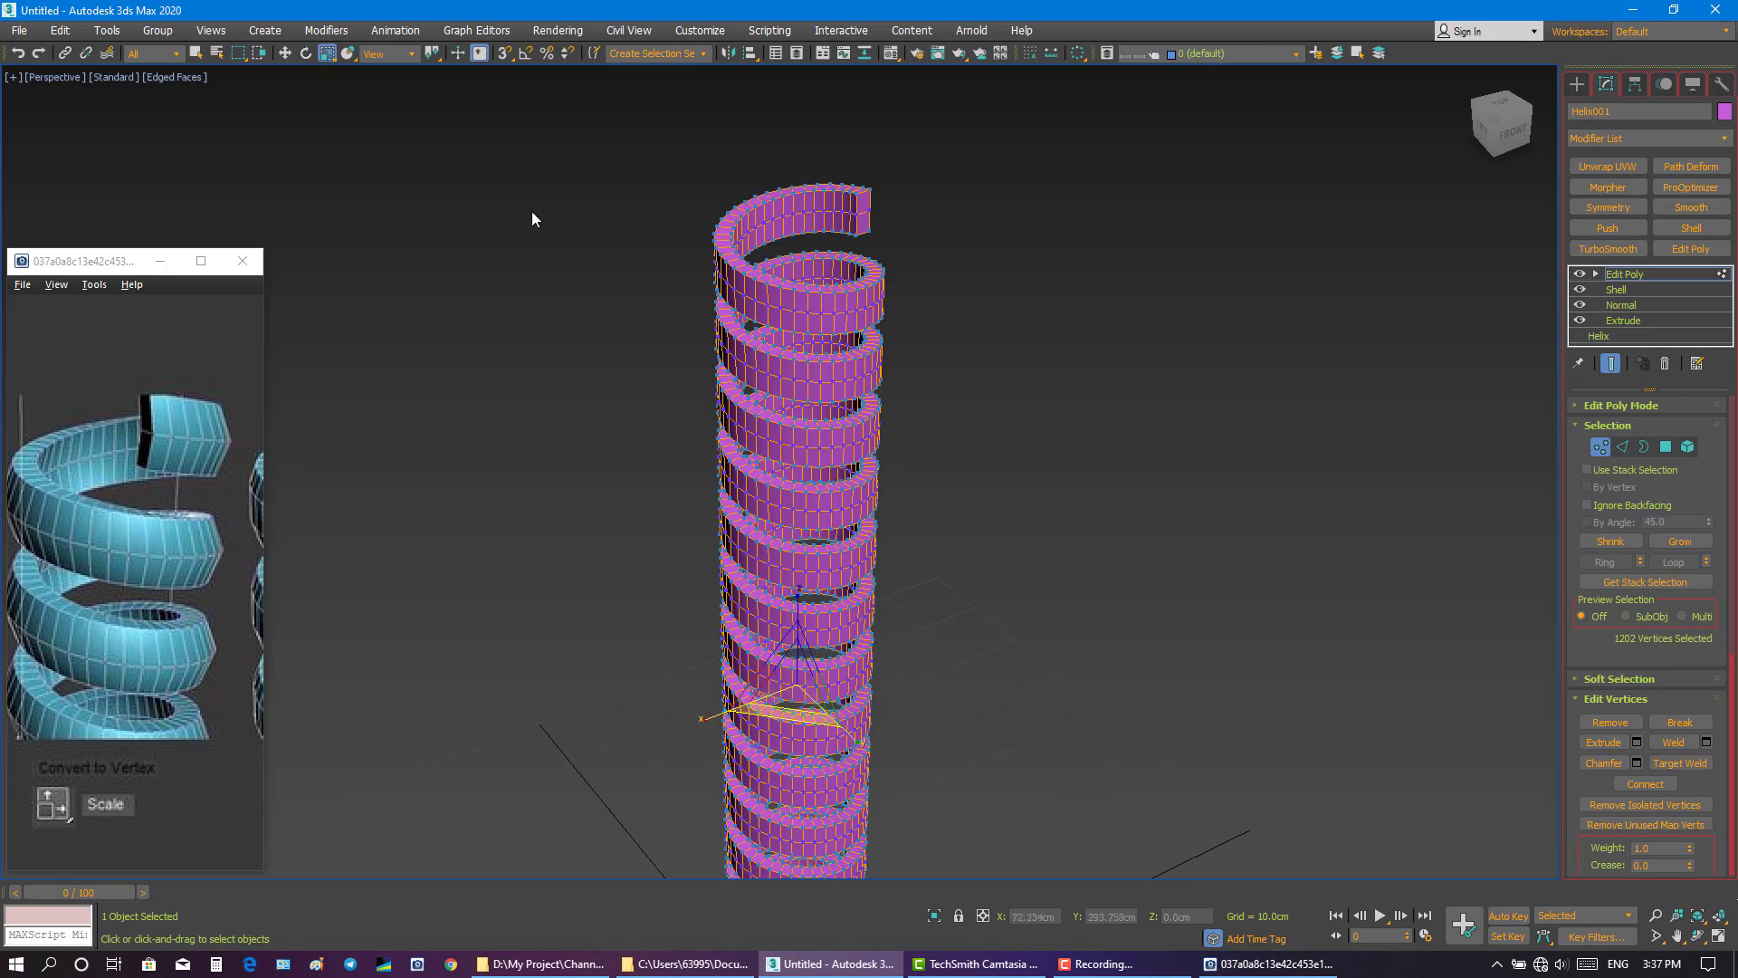
# - Scale the selected middle-loop vertices outward in X and Y to about 108%
pyautogui.moveTo(797, 685); pyautogui.dragTo(801, 681)
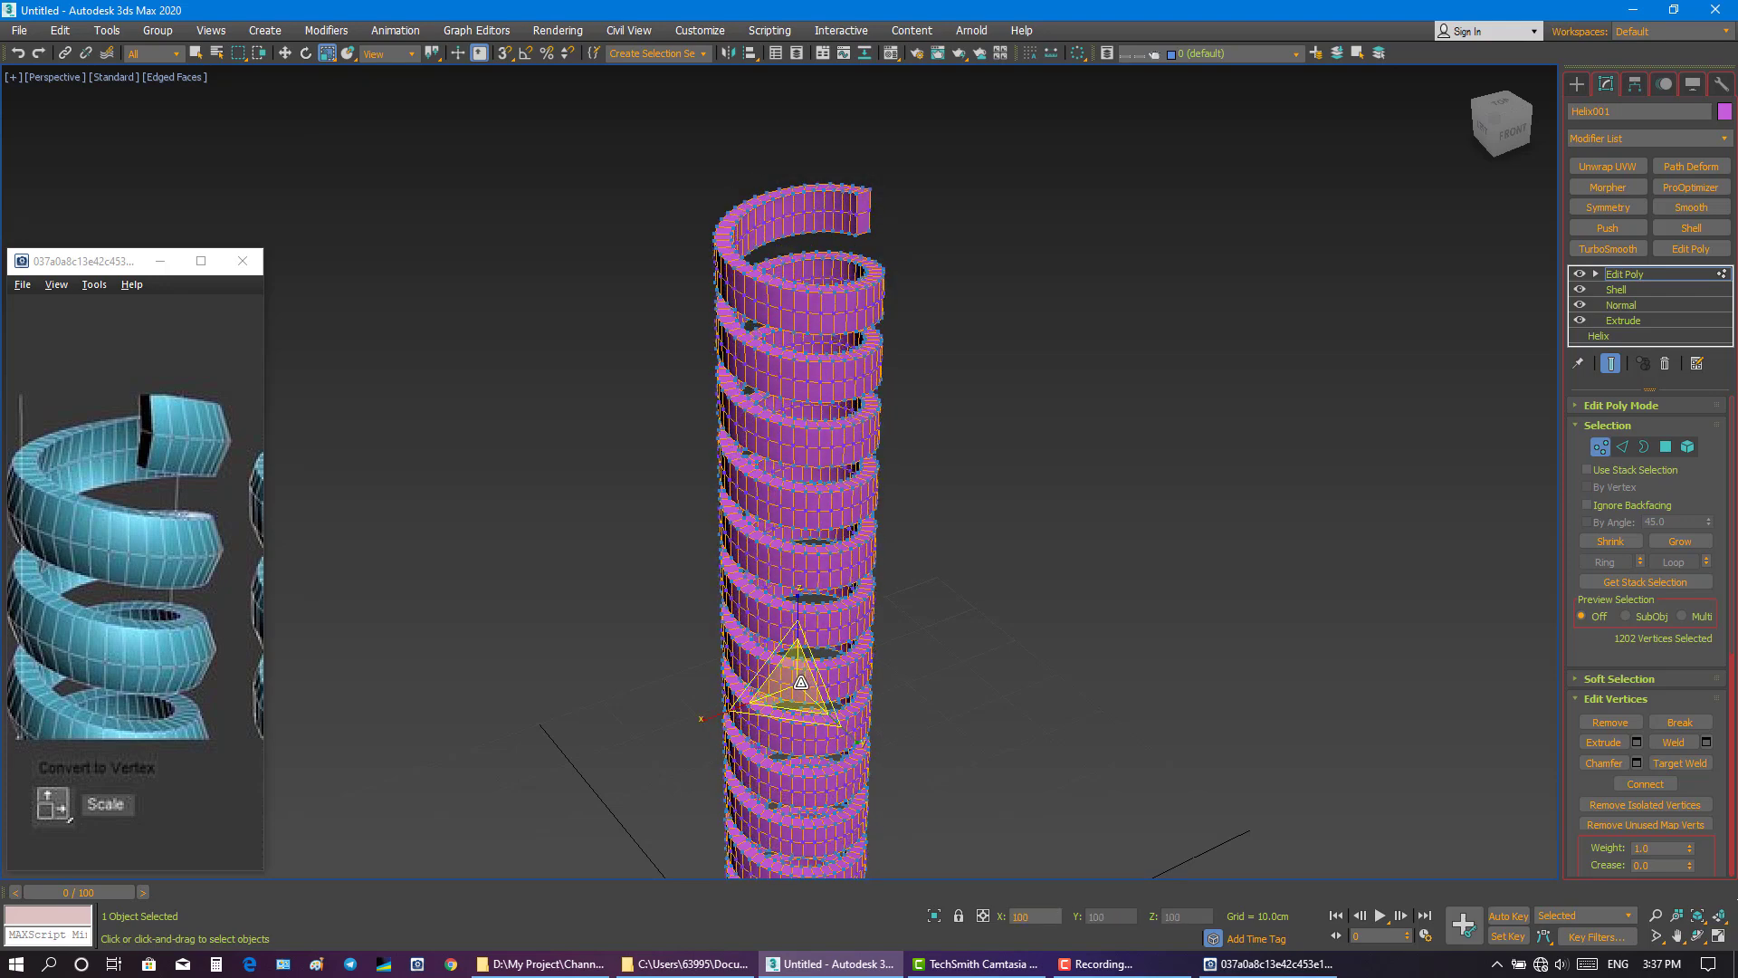
pyautogui.keyDown('alt'); pyautogui.moveTo(801, 681); pyautogui.dragTo(858, 680, button='middle'); pyautogui.keyUp('alt')
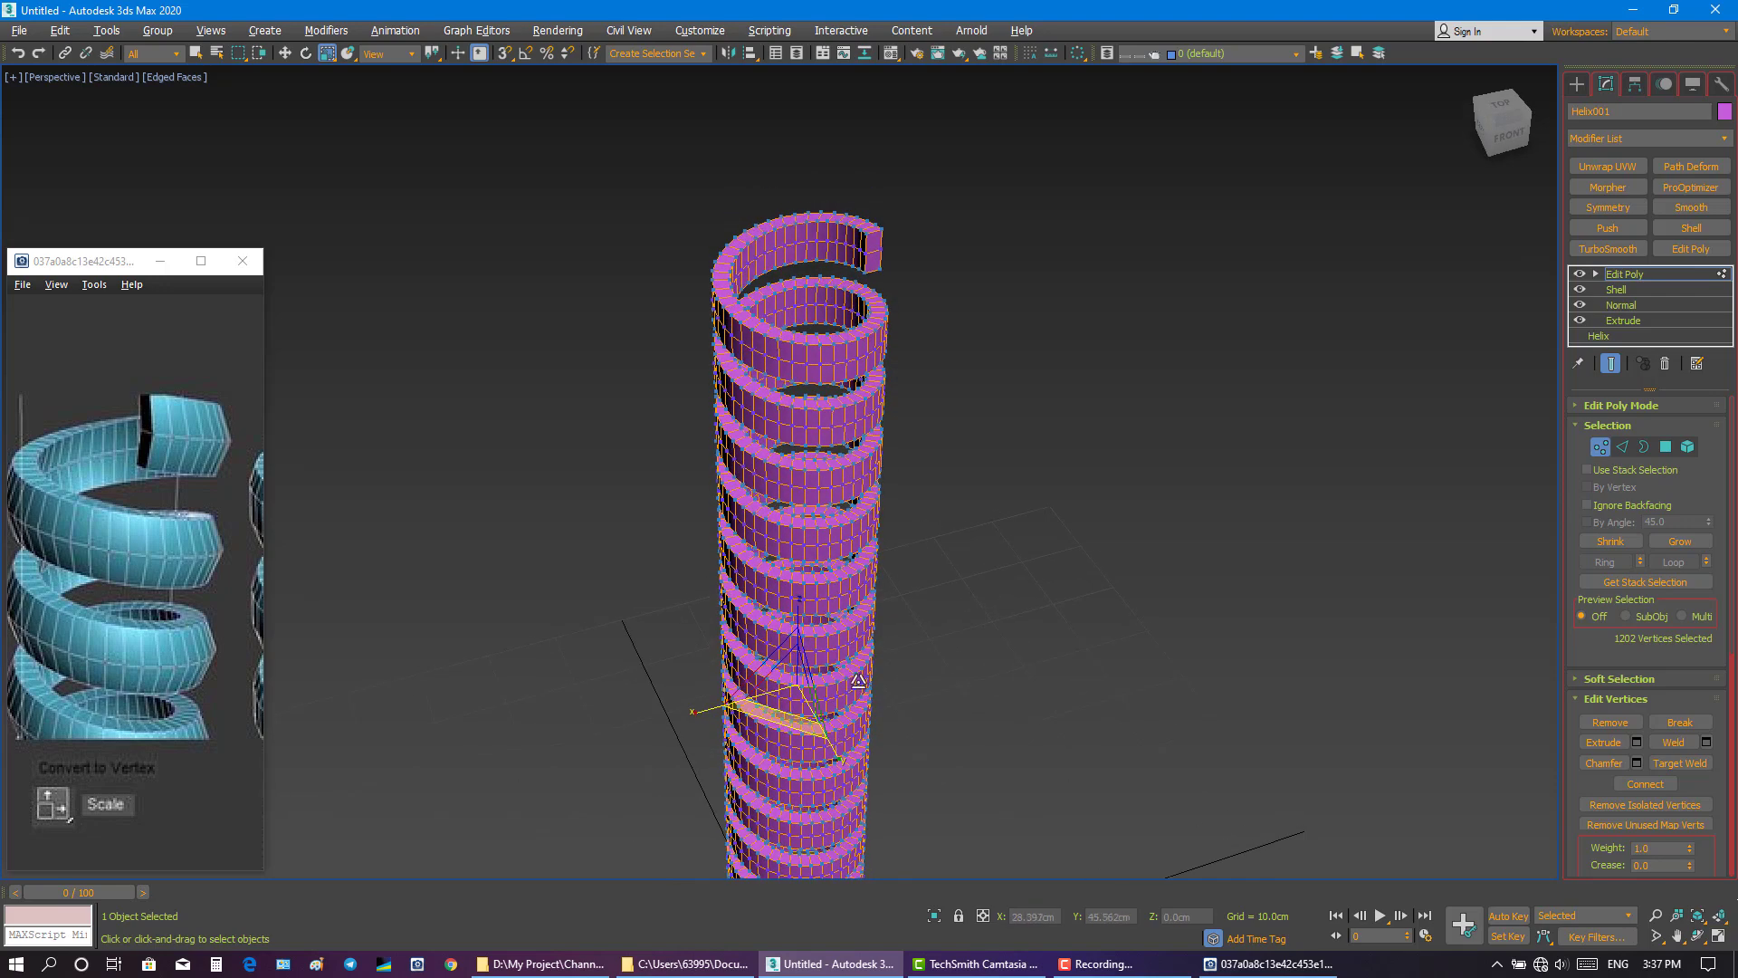
pyautogui.moveTo(691, 711); pyautogui.dragTo(703, 710)
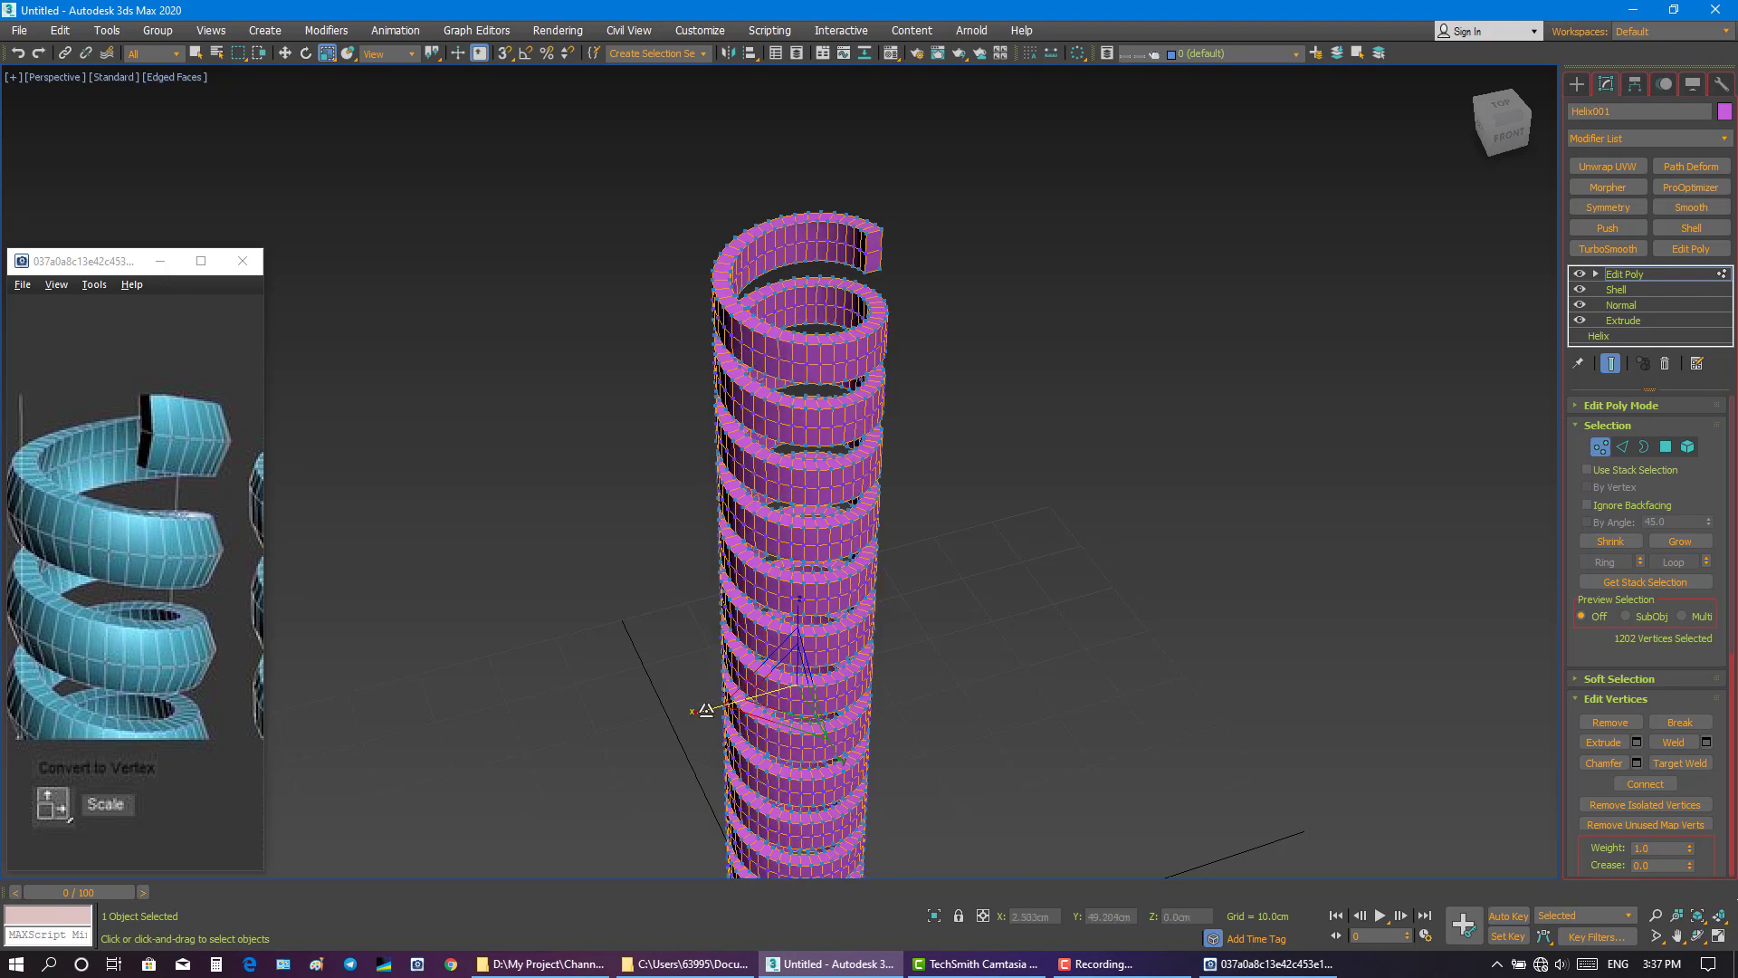
pyautogui.keyDown('alt'); pyautogui.moveTo(787, 698); pyautogui.dragTo(800, 704, button='middle'); pyautogui.keyUp('alt')
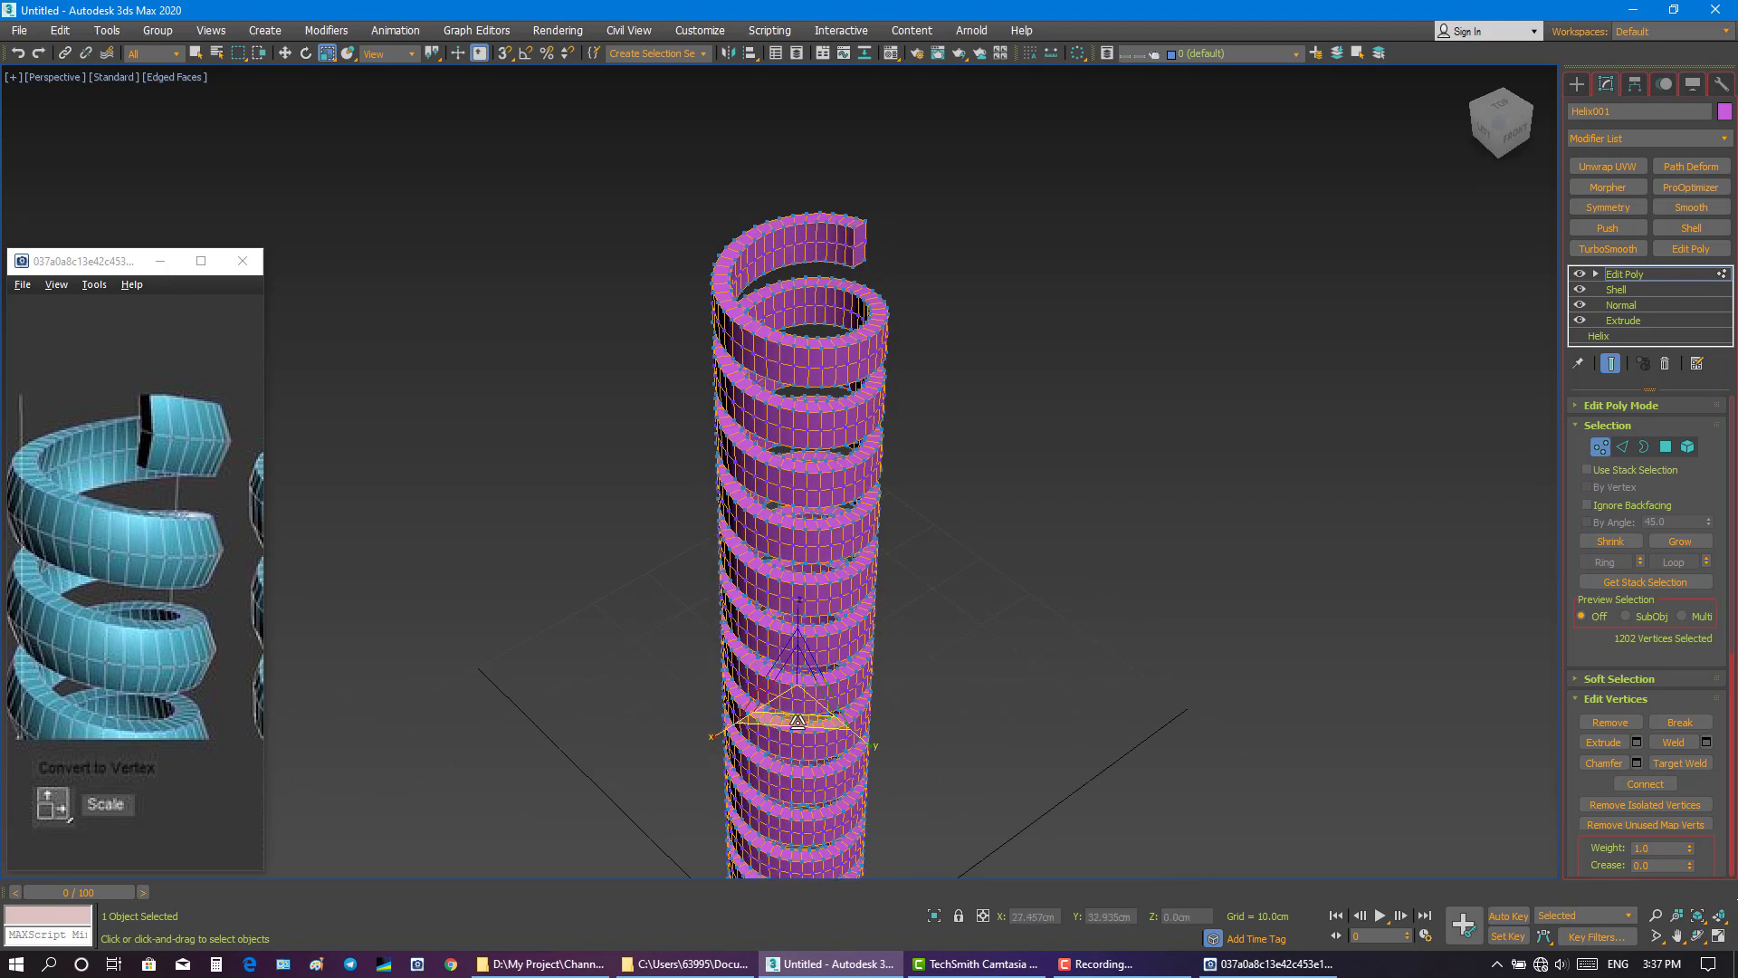
pyautogui.moveTo(797, 721); pyautogui.dragTo(742, 720)
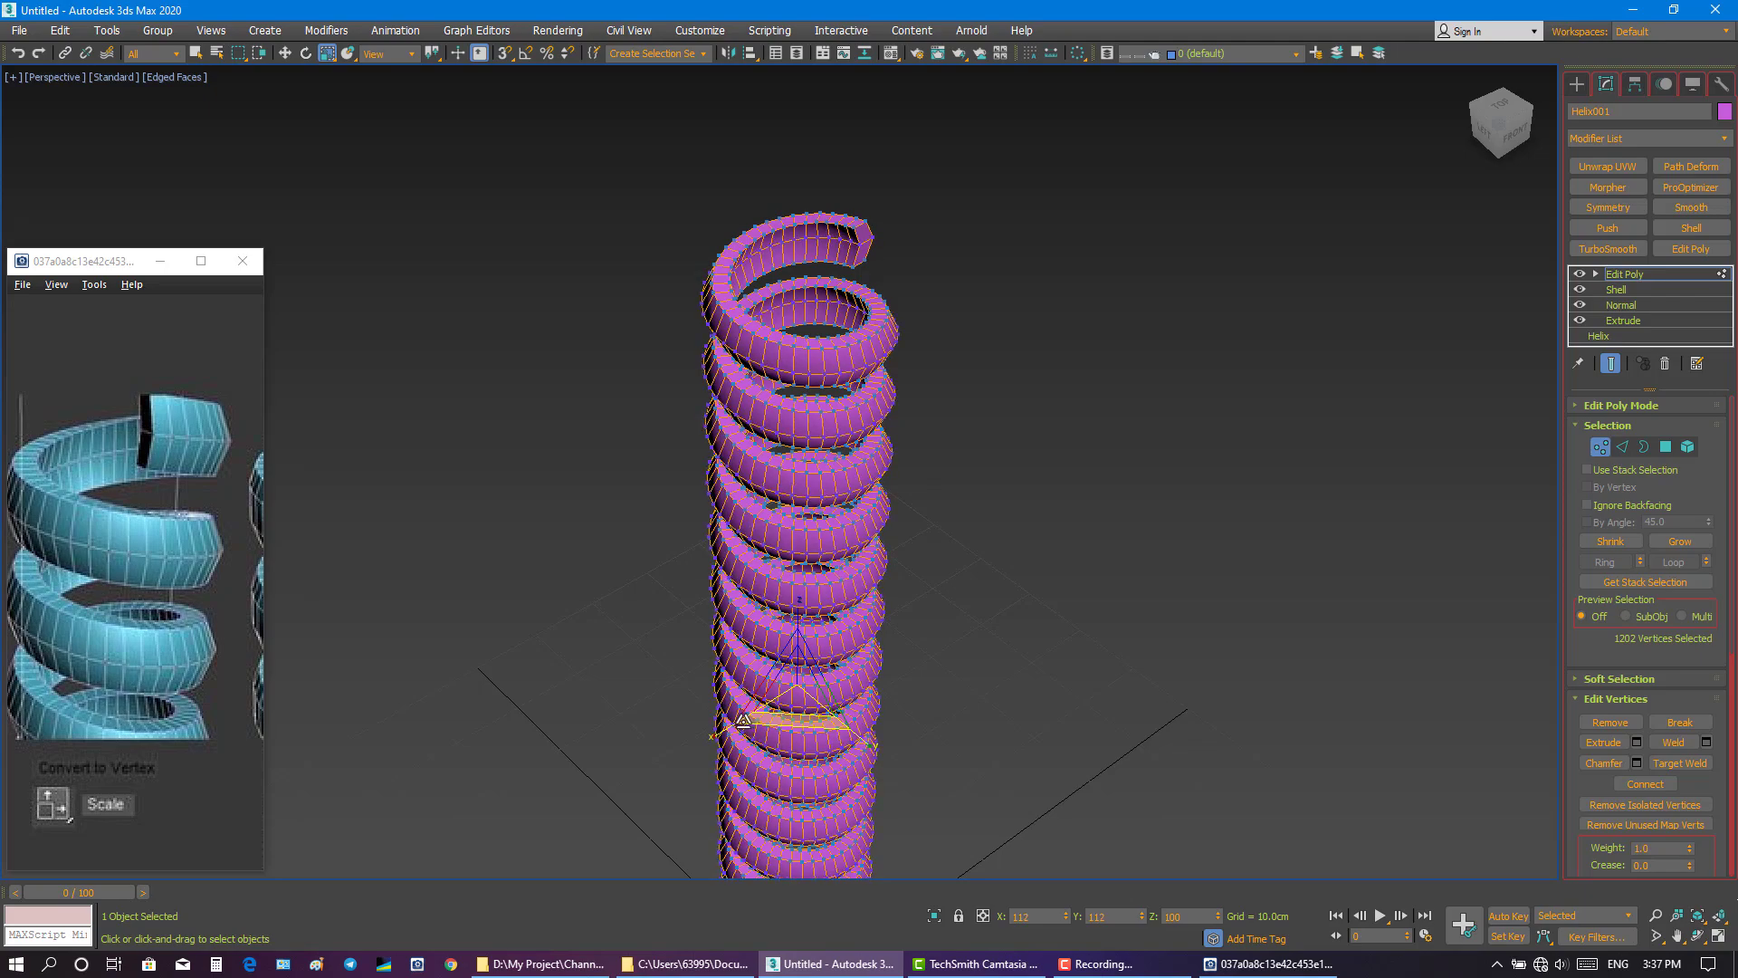
pyautogui.moveTo(743, 720)
pyautogui.keyDown('alt'); pyautogui.mouseDown(button='middle')
pyautogui.moveTo(646, 464)
pyautogui.moveTo(753, 478)
pyautogui.mouseUp(button='middle'); pyautogui.keyUp('alt')
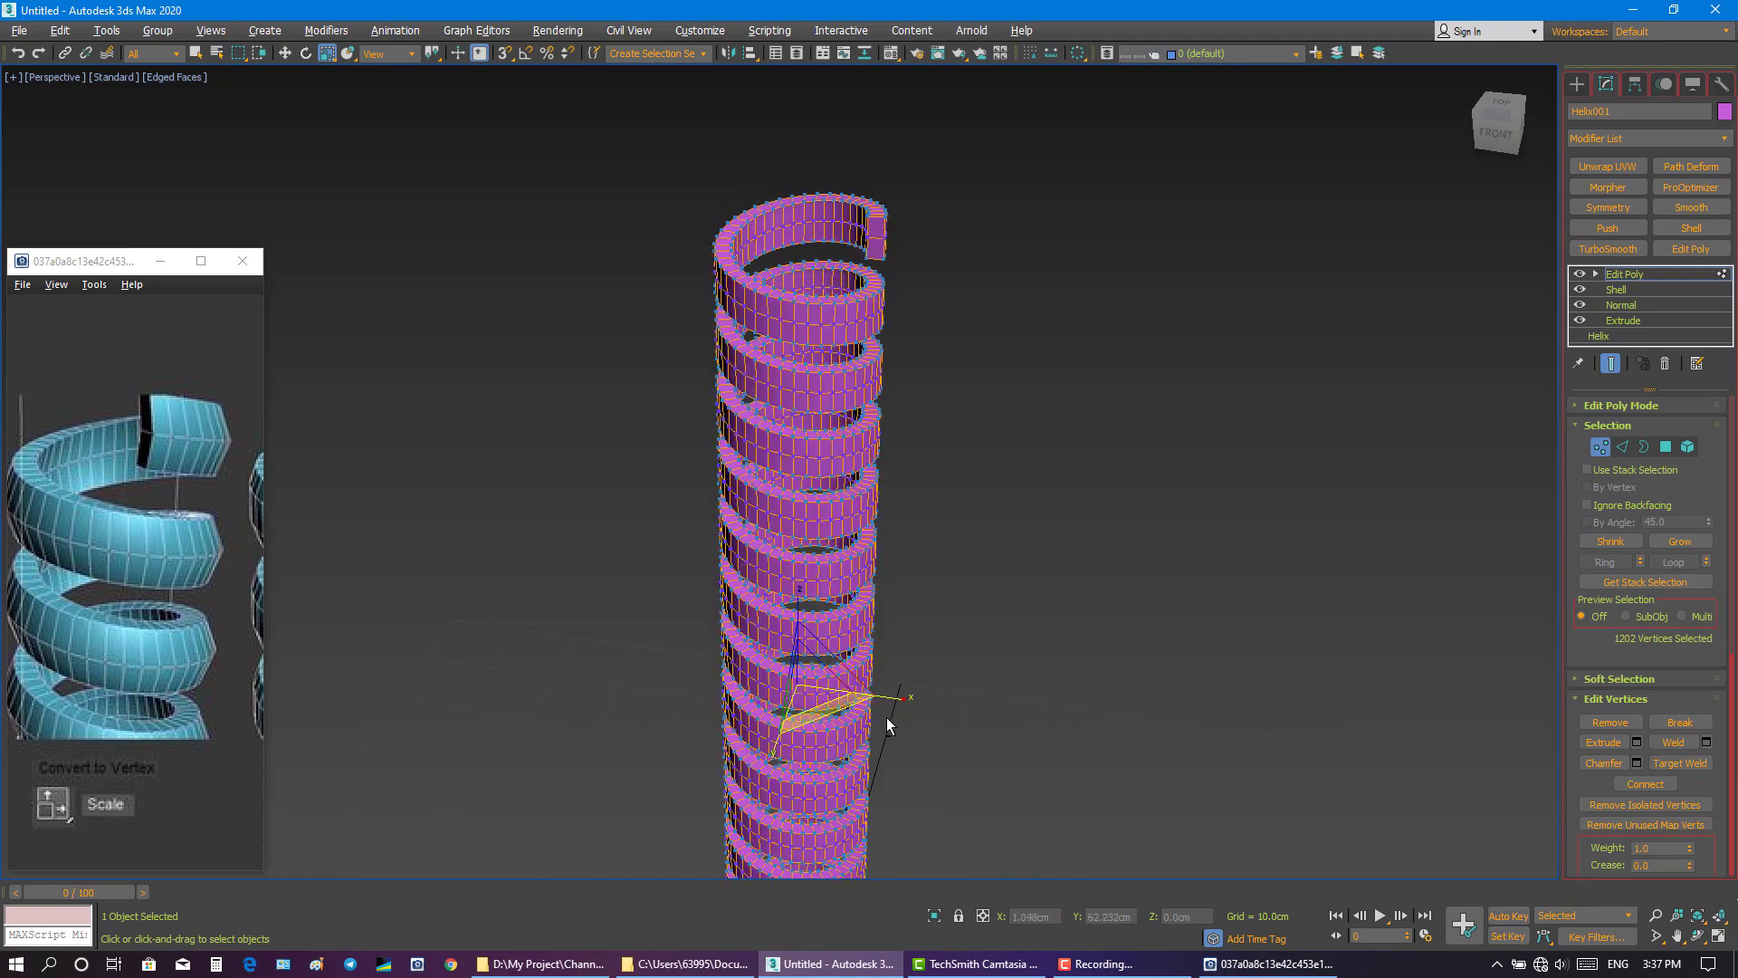
pyautogui.keyDown('alt'); pyautogui.moveTo(892, 729); pyautogui.dragTo(814, 715, button='middle'); pyautogui.keyUp('alt')
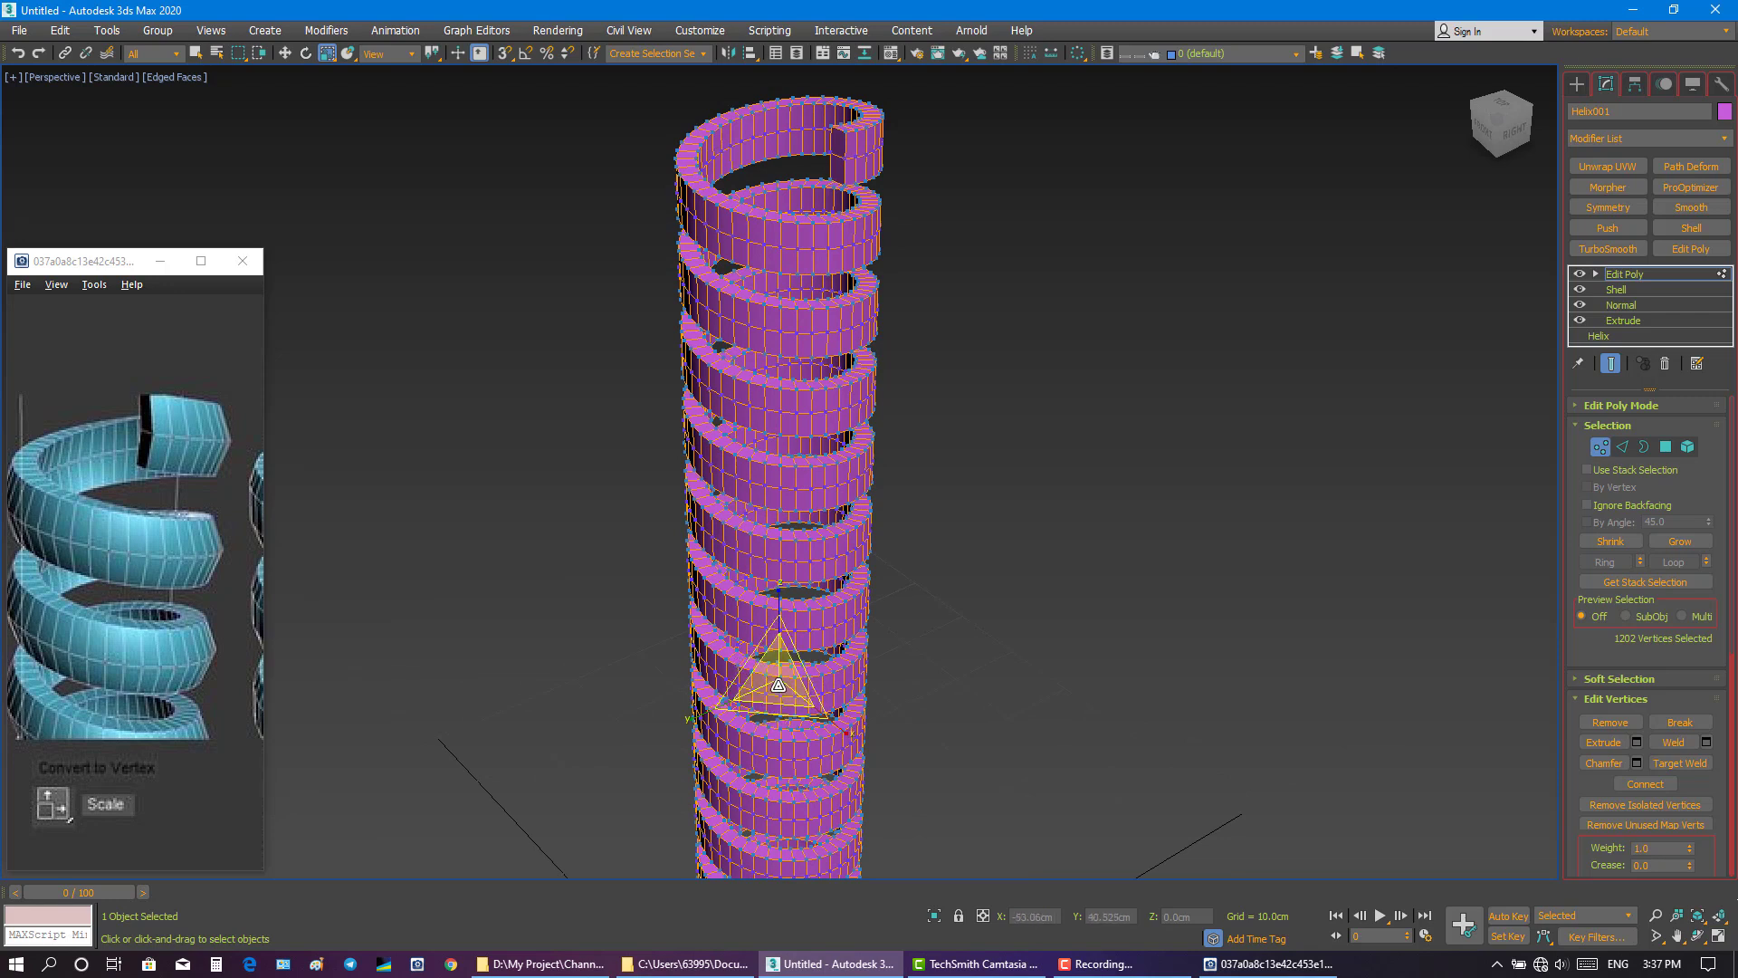
pyautogui.moveTo(778, 707)
pyautogui.mouseDown()
pyautogui.moveTo(759, 713)
pyautogui.moveTo(927, 726)
pyautogui.mouseUp()
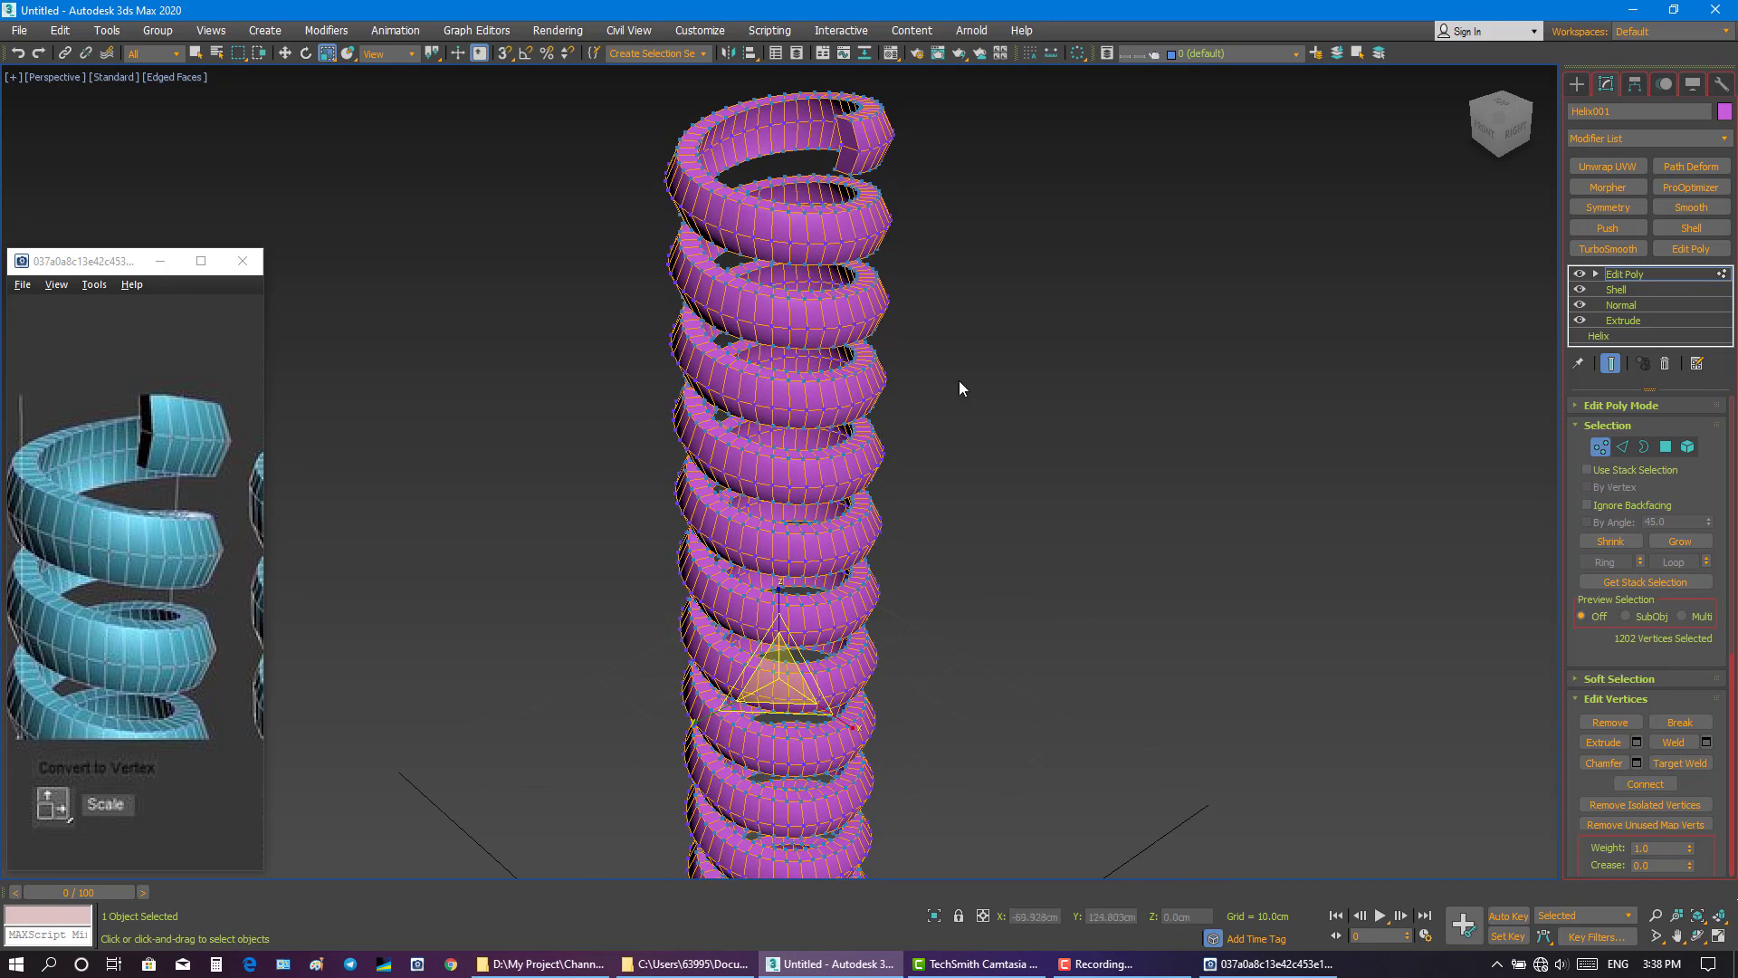
# - Leave vertex editing, reselect the spring and give it a cyan object colour
pyautogui.click(196, 51)
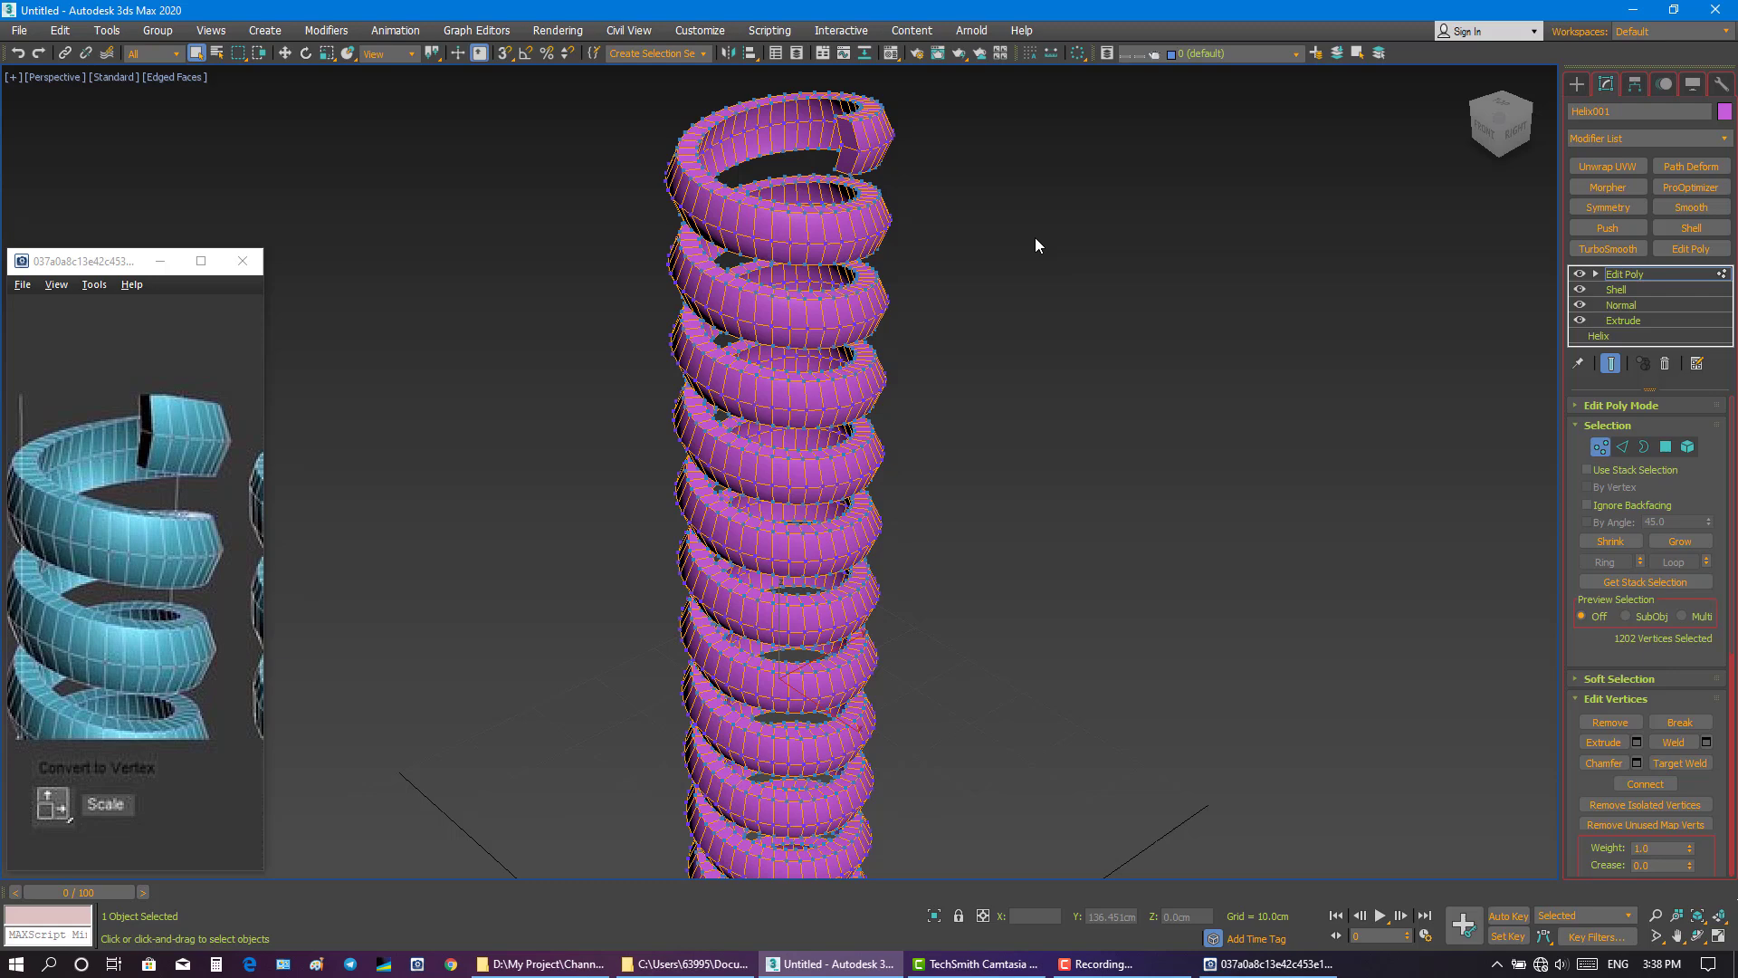
pyautogui.click(1600, 446)
pyautogui.click(1186, 366)
pyautogui.click(833, 382)
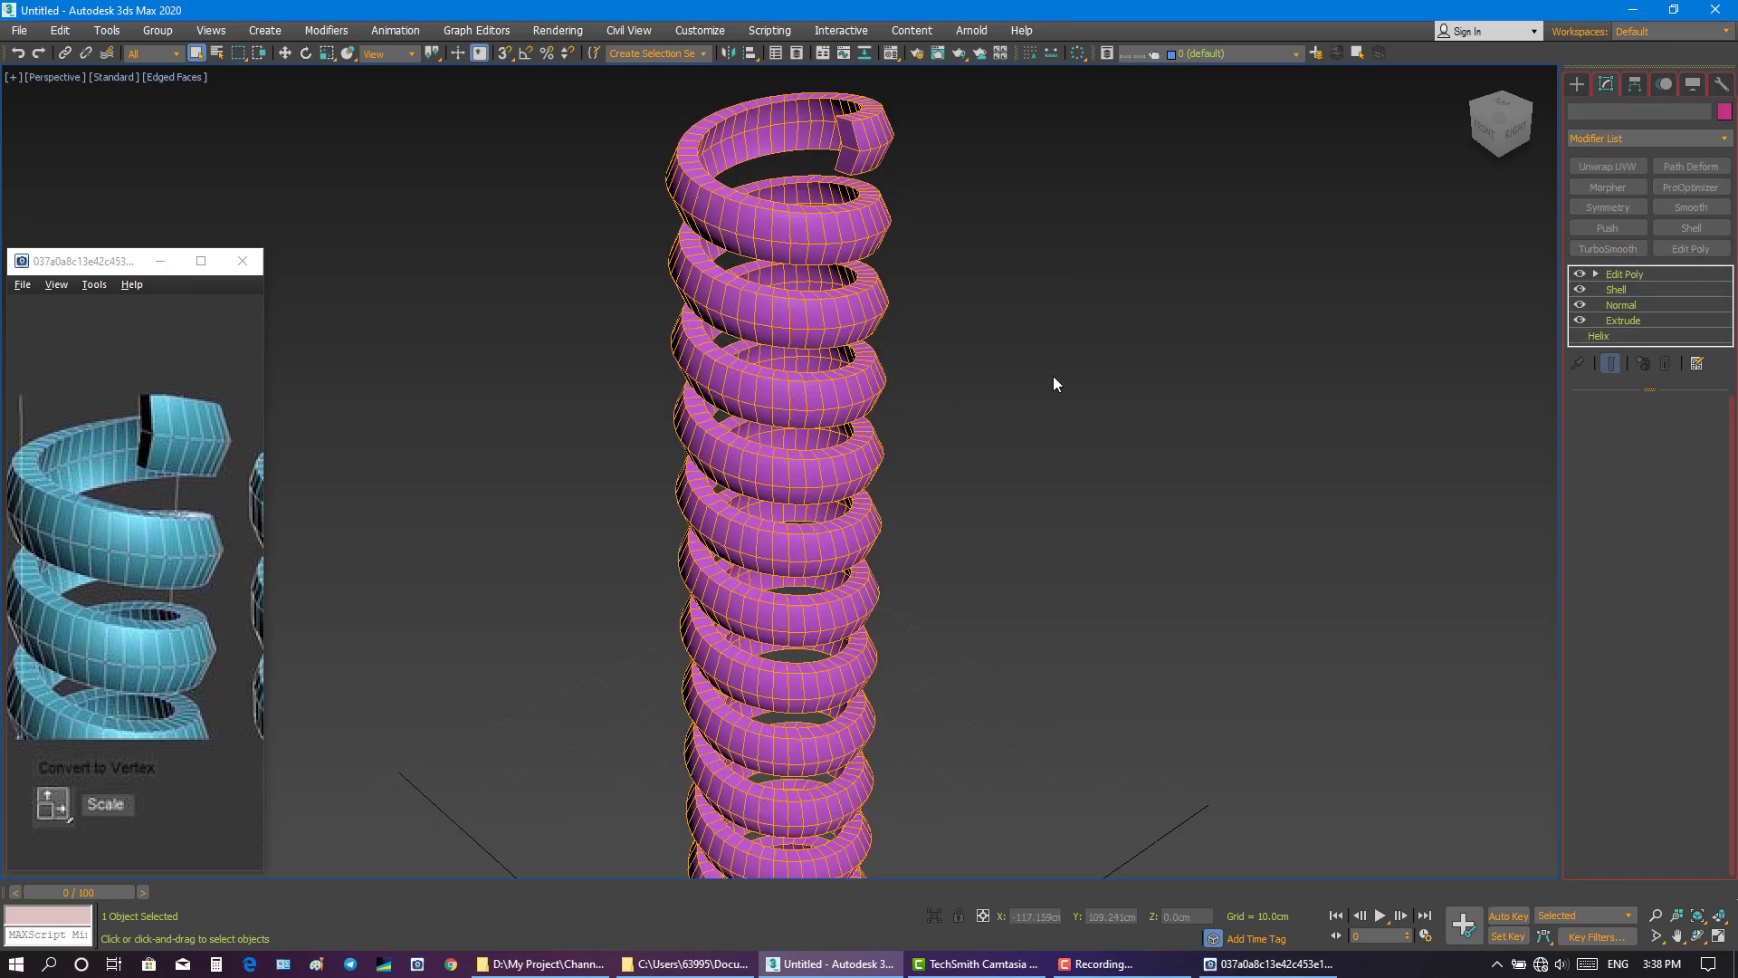
pyautogui.click(1724, 111)
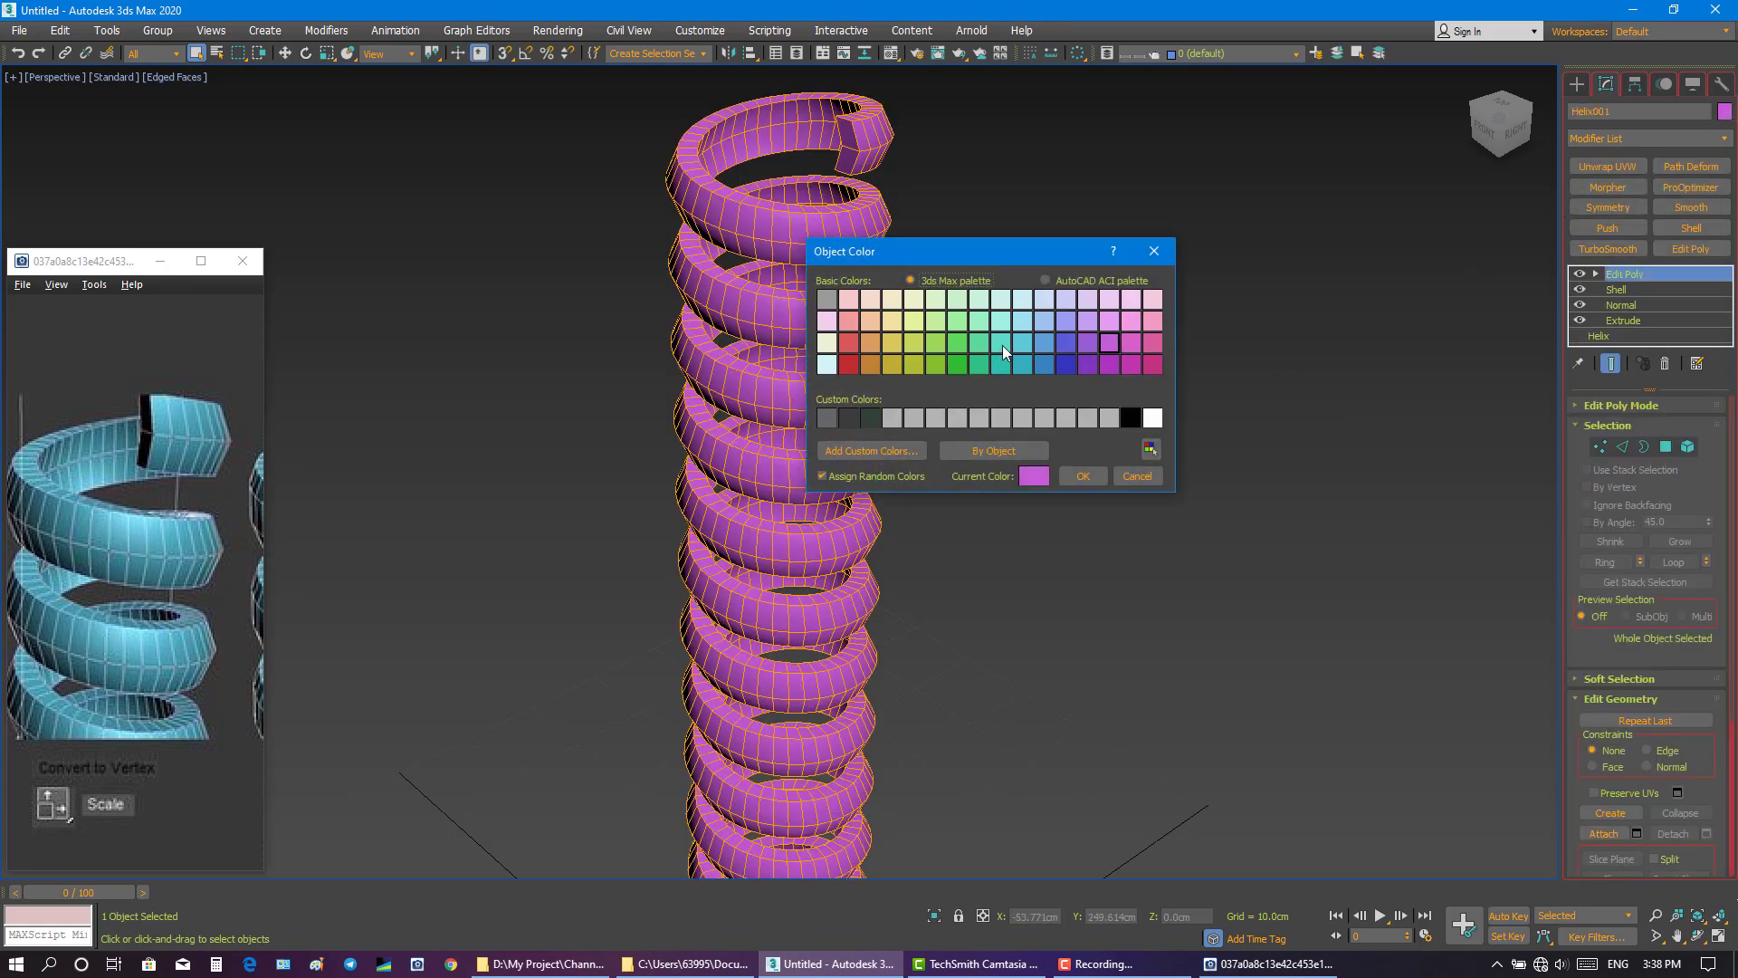
pyautogui.click(1000, 343)
pyautogui.click(1077, 472)
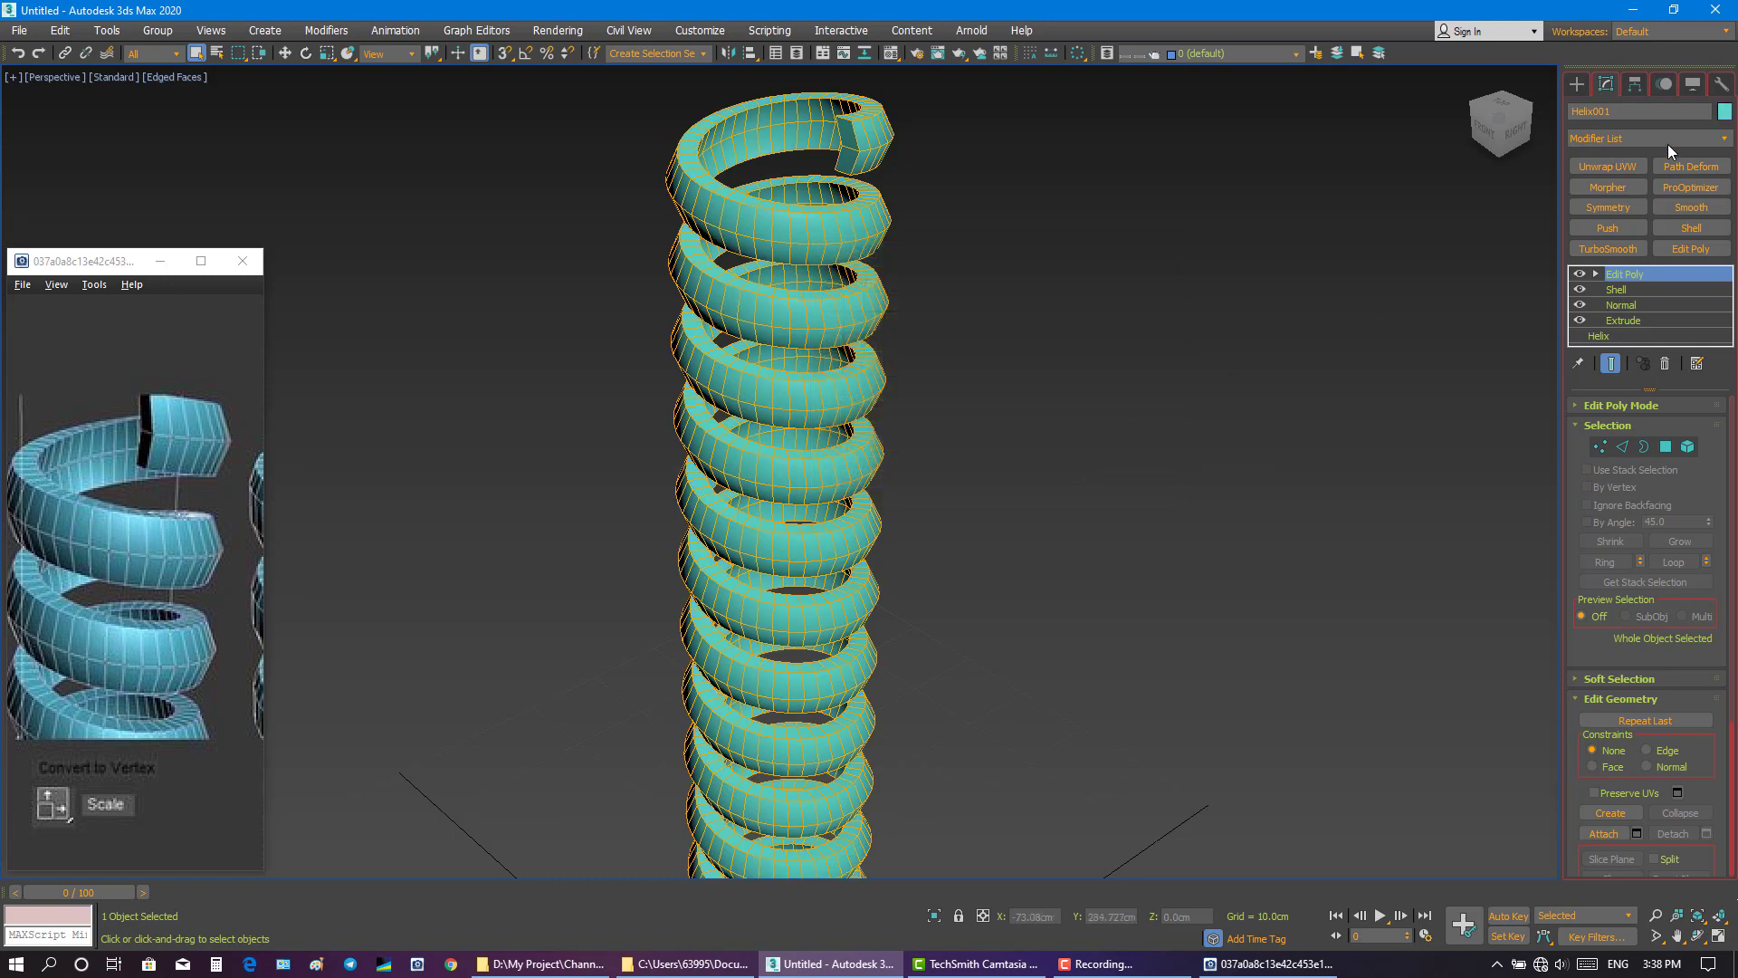
# - Try a light blue object colour, then settle on a teal one
pyautogui.click(1724, 111)
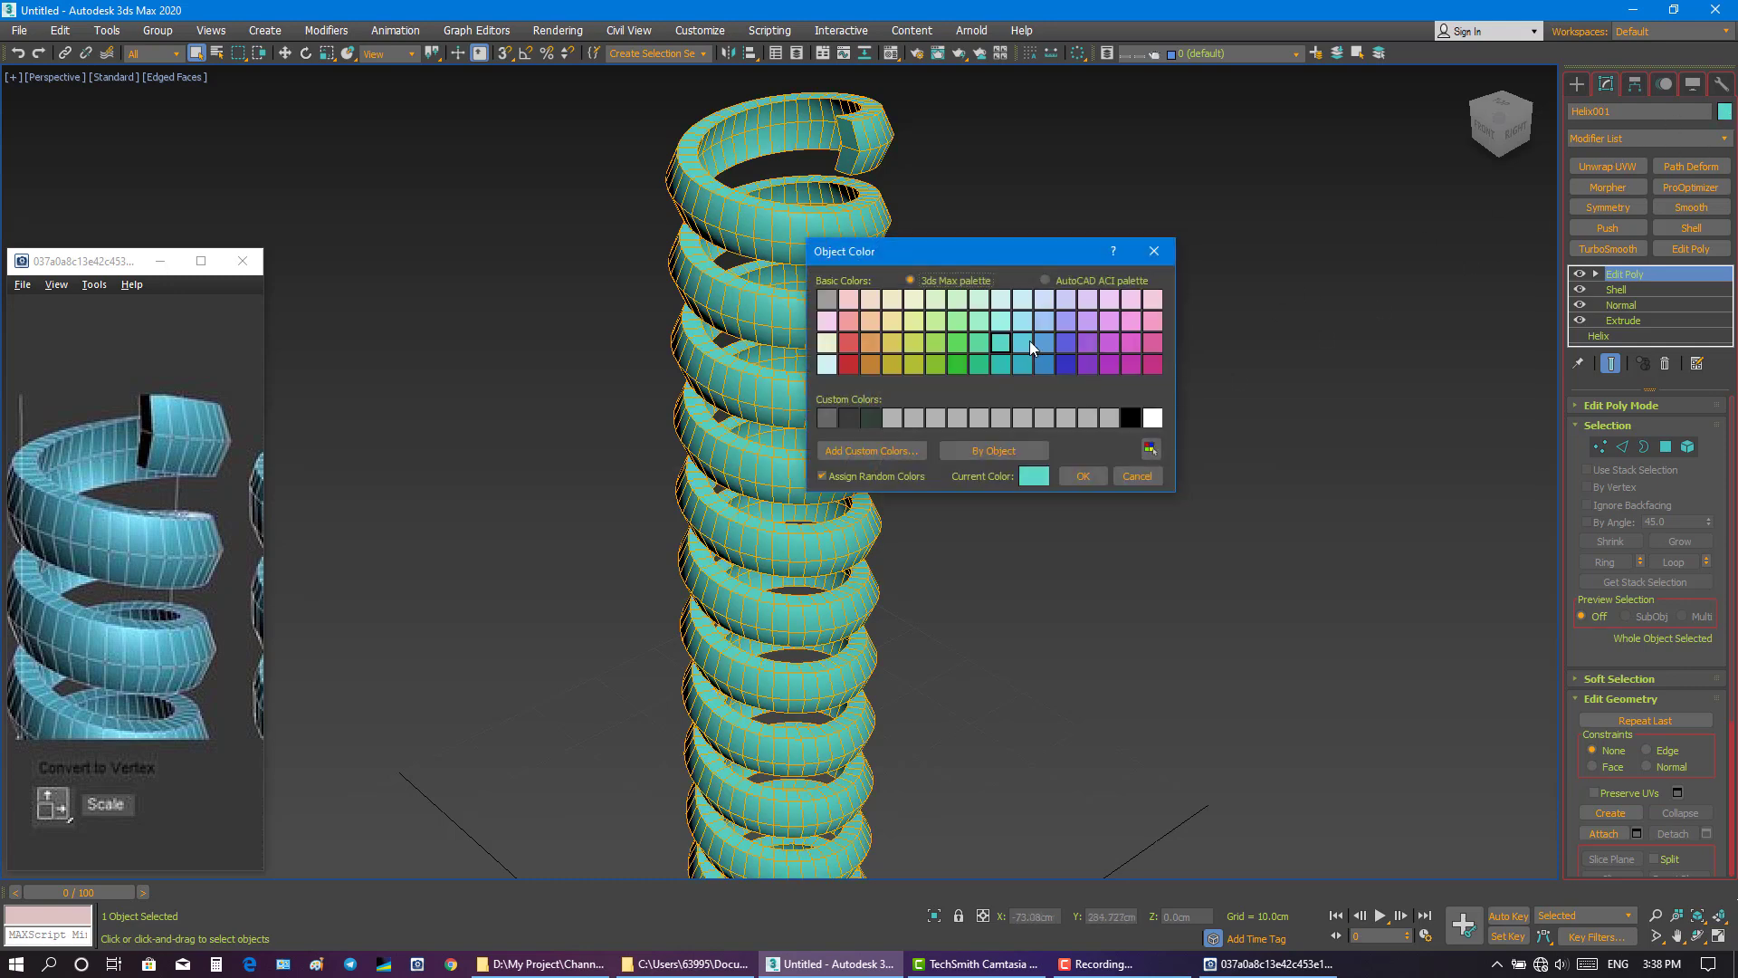
pyautogui.click(1044, 322)
pyautogui.click(1082, 475)
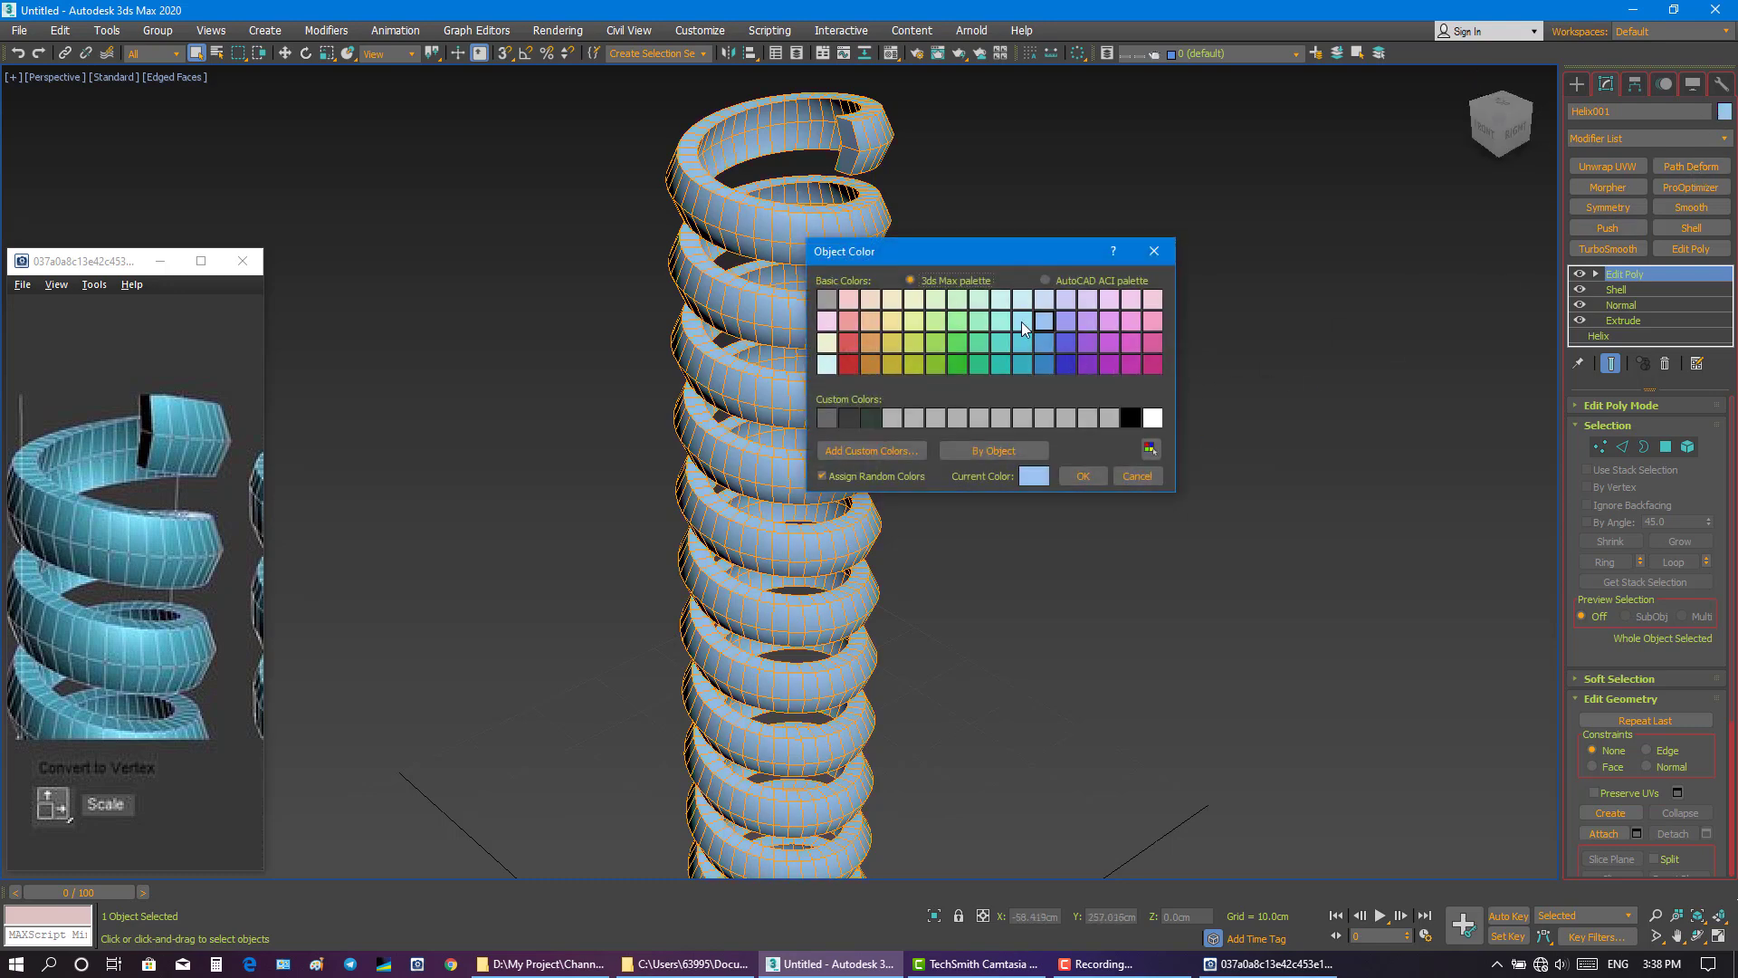
pyautogui.click(1021, 322)
pyautogui.click(1086, 475)
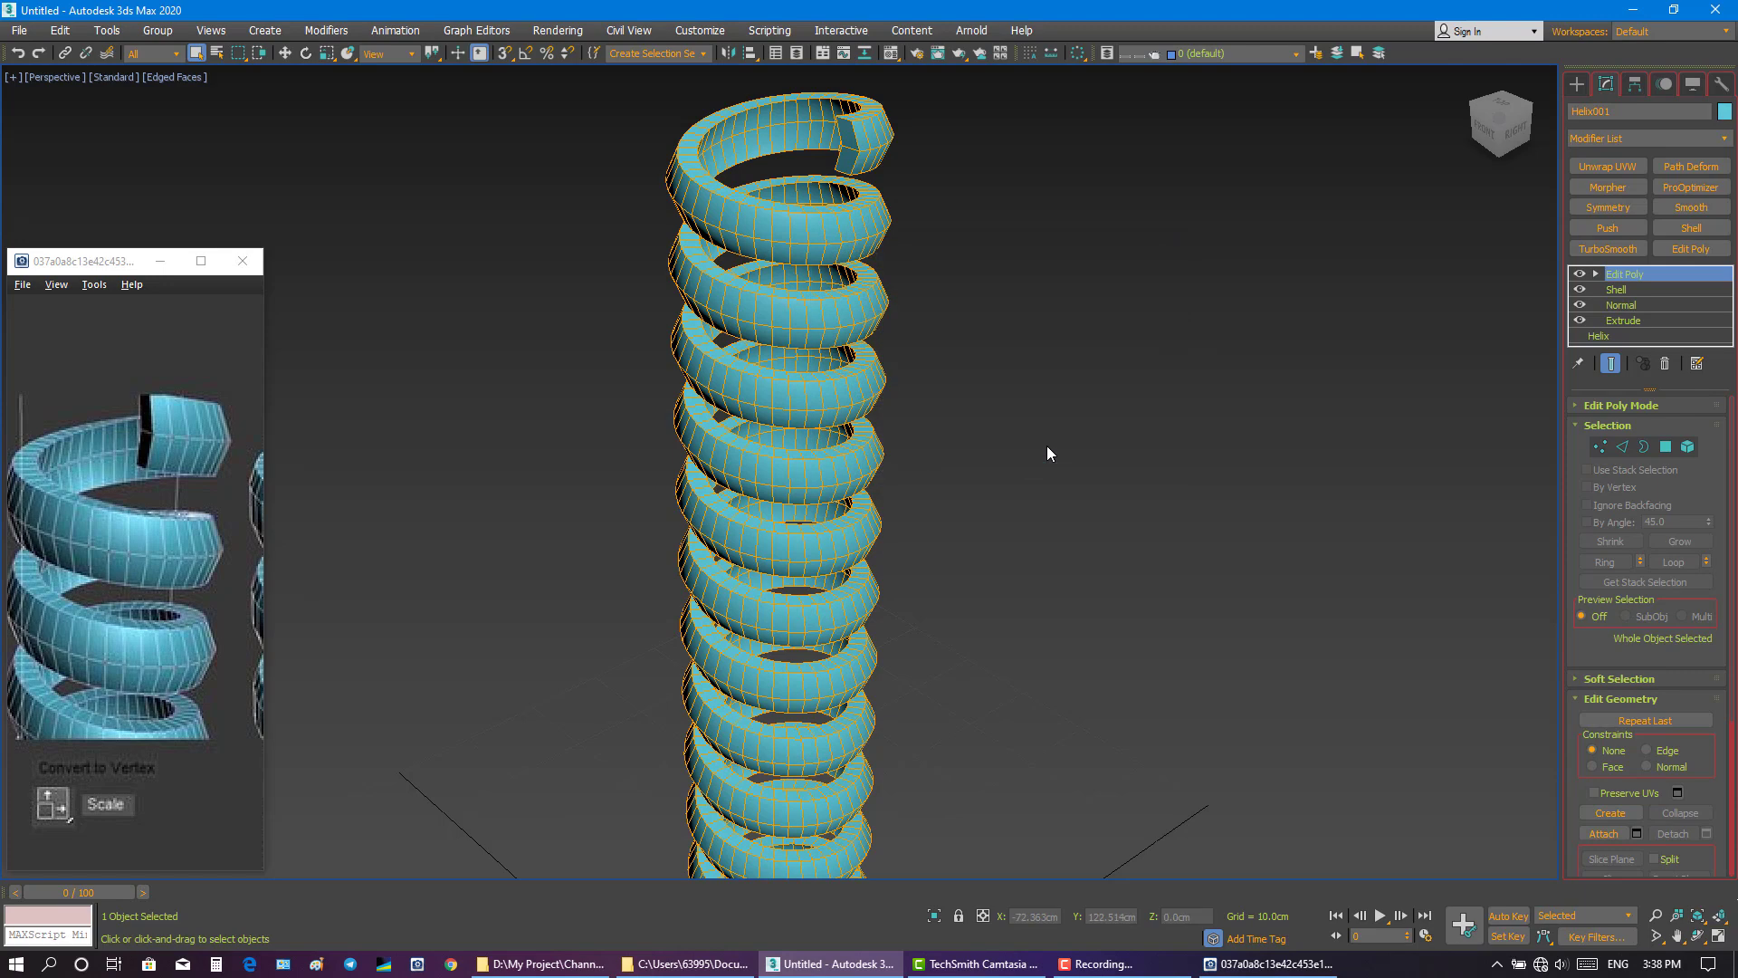
# - Deselect the spring, orbit and zoom around it, and bring up the reference tutorial
pyautogui.click(1046, 445)
pyautogui.keyDown('alt'); pyautogui.moveTo(1045, 443); pyautogui.dragTo(904, 395, button='middle'); pyautogui.keyUp('alt')
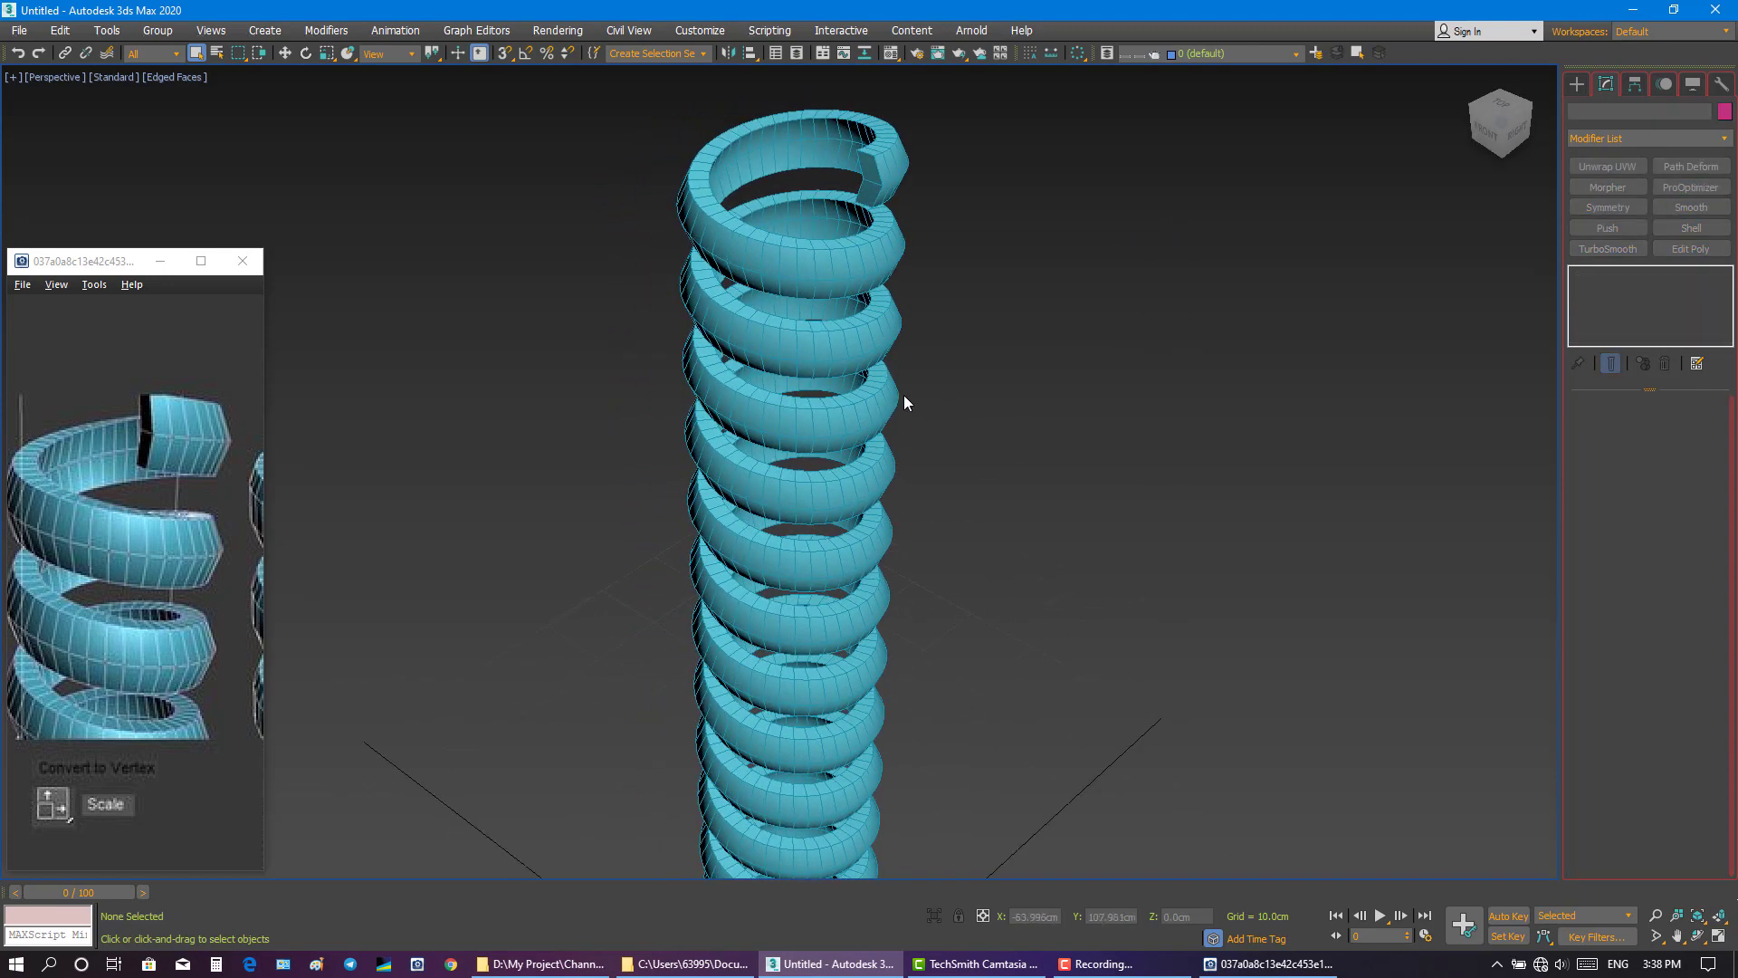
pyautogui.scroll(-3, 903, 394)
pyautogui.scroll(-3, 904, 395)
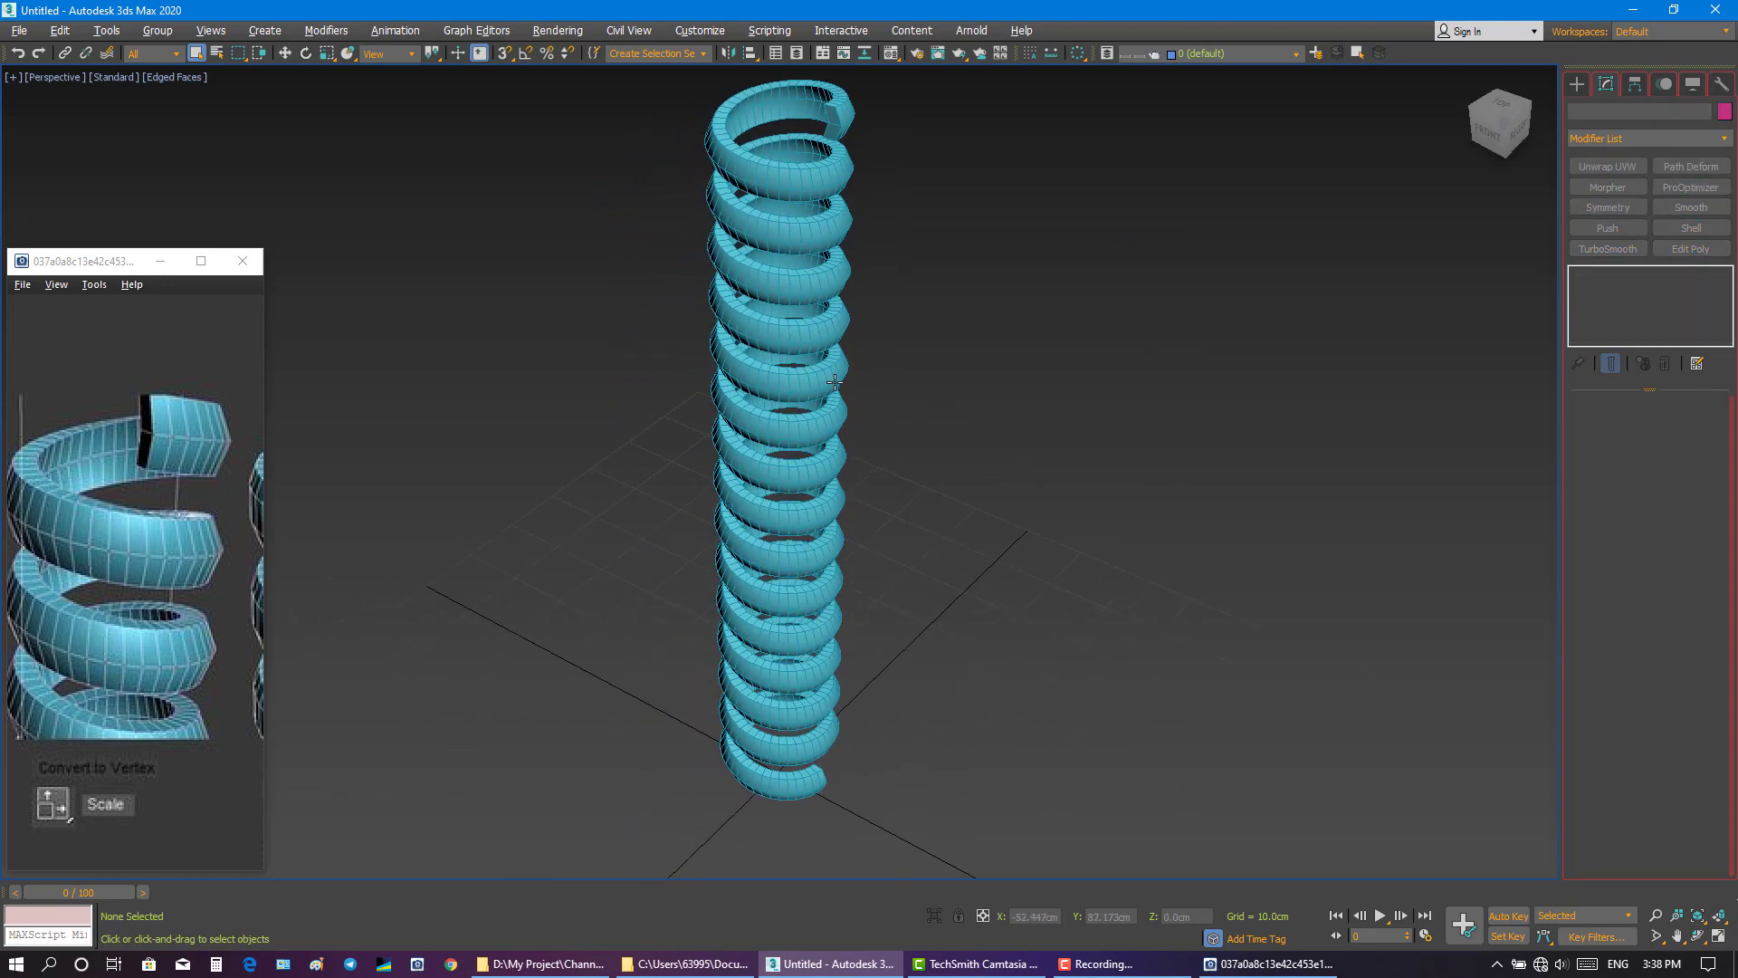
pyautogui.click(193, 501)
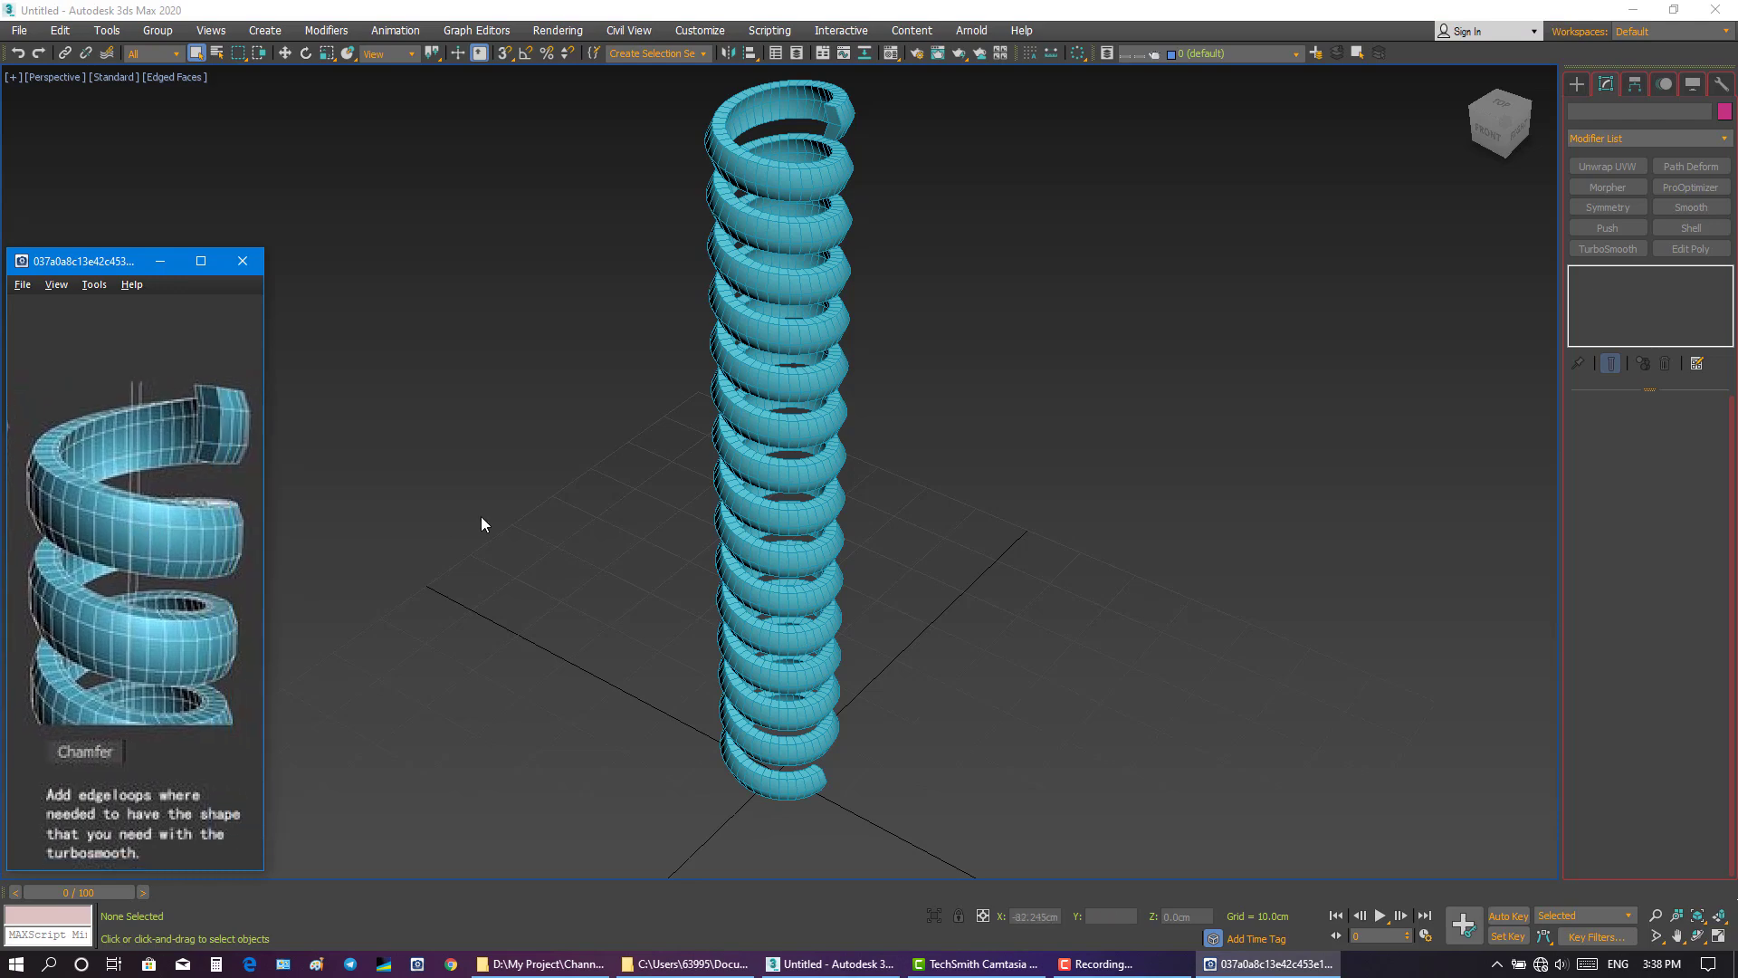
# - Select the spring and recentre and zoom the view on it
pyautogui.click(760, 492)
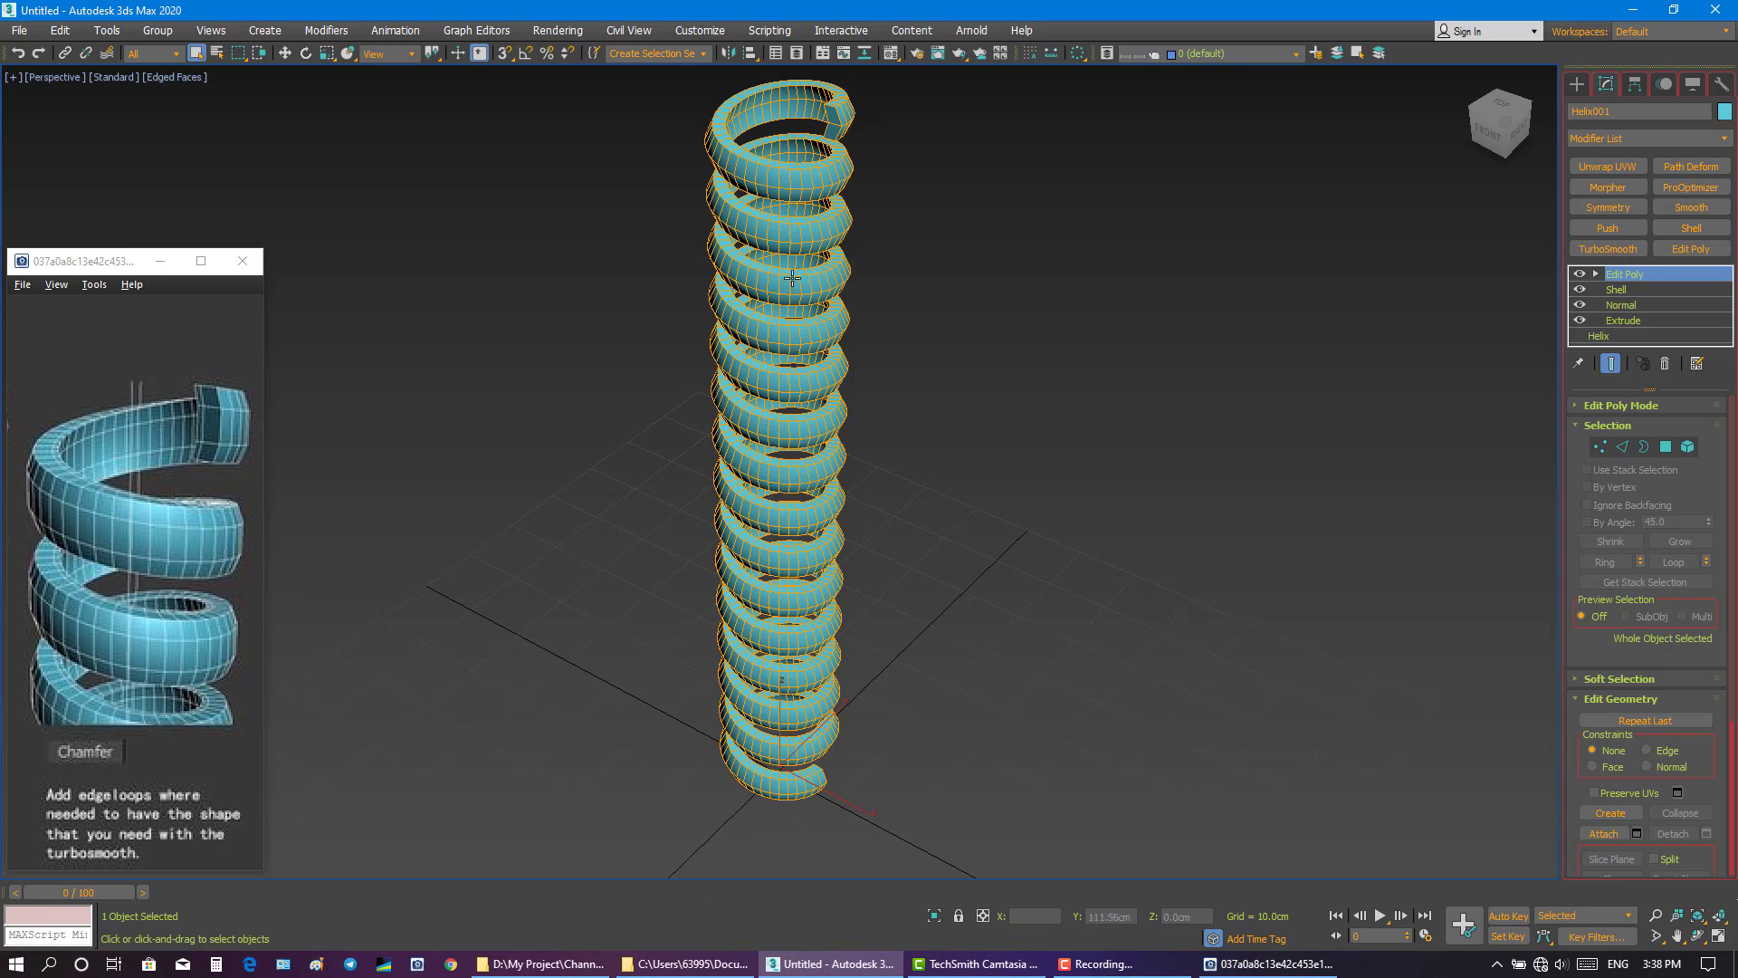
pyautogui.moveTo(778, 288); pyautogui.dragTo(773, 370, button='middle')
pyautogui.scroll(5, 773, 362)
pyautogui.scroll(-1, 773, 286)
pyautogui.scroll(-1, 771, 263)
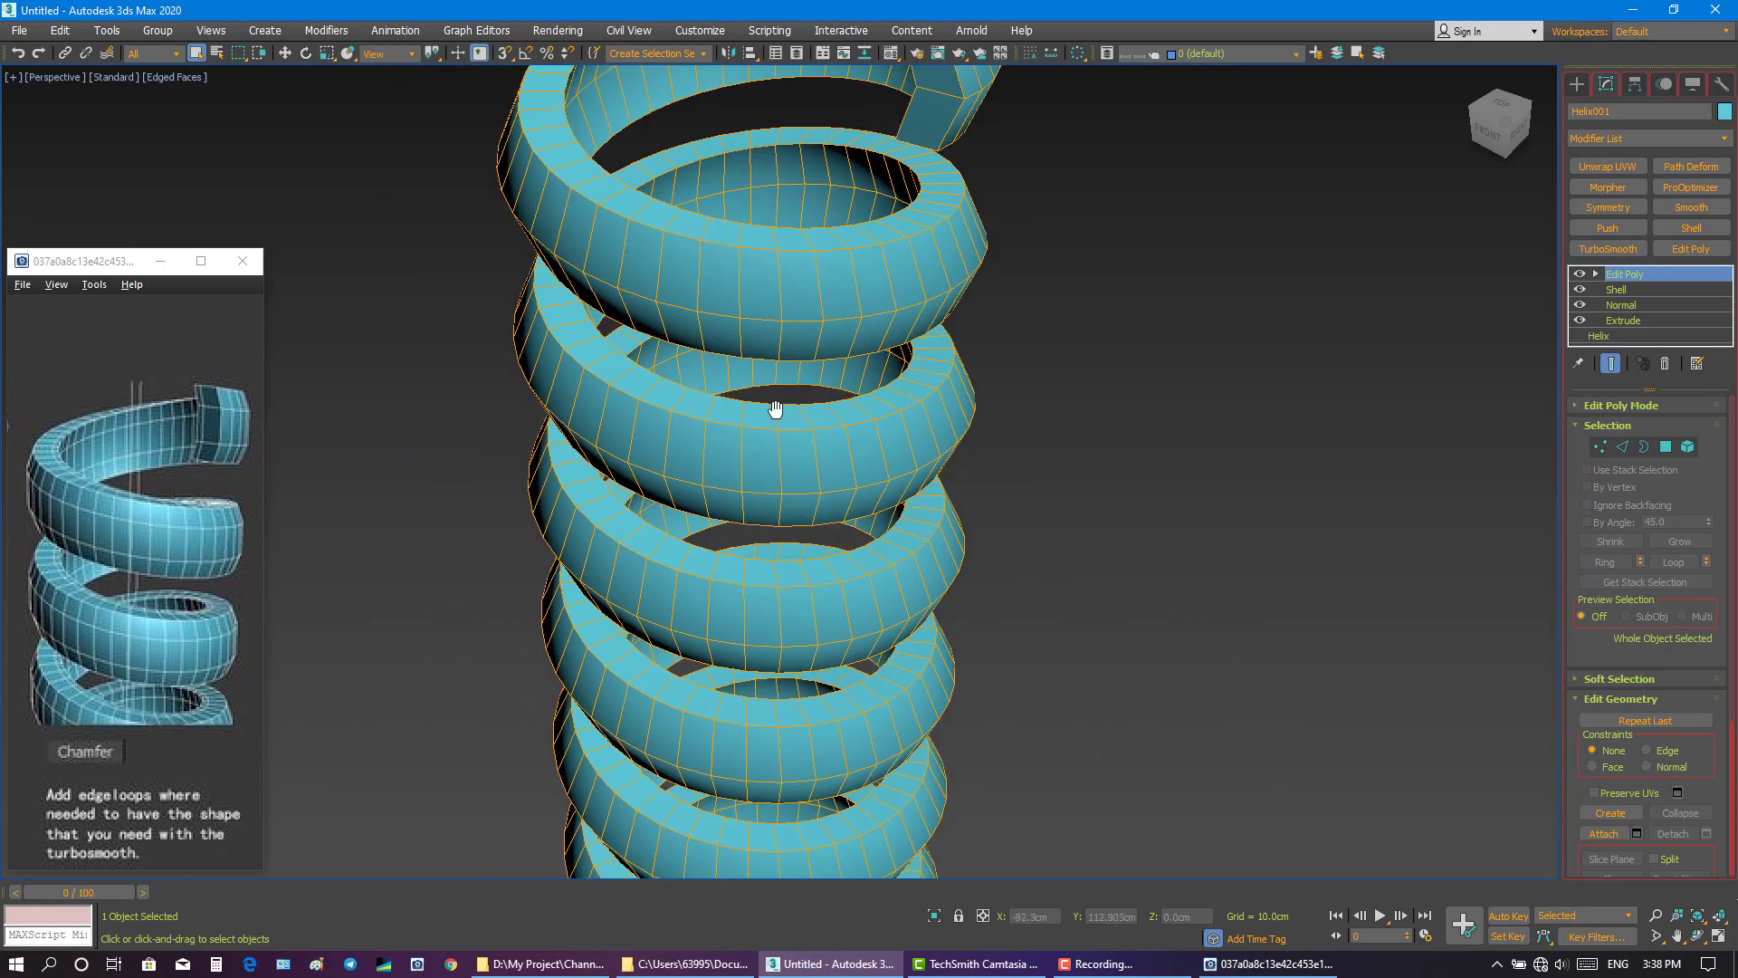
pyautogui.scroll(-1, 790, 393)
pyautogui.scroll(-1, 790, 393)
pyautogui.scroll(-1, 777, 321)
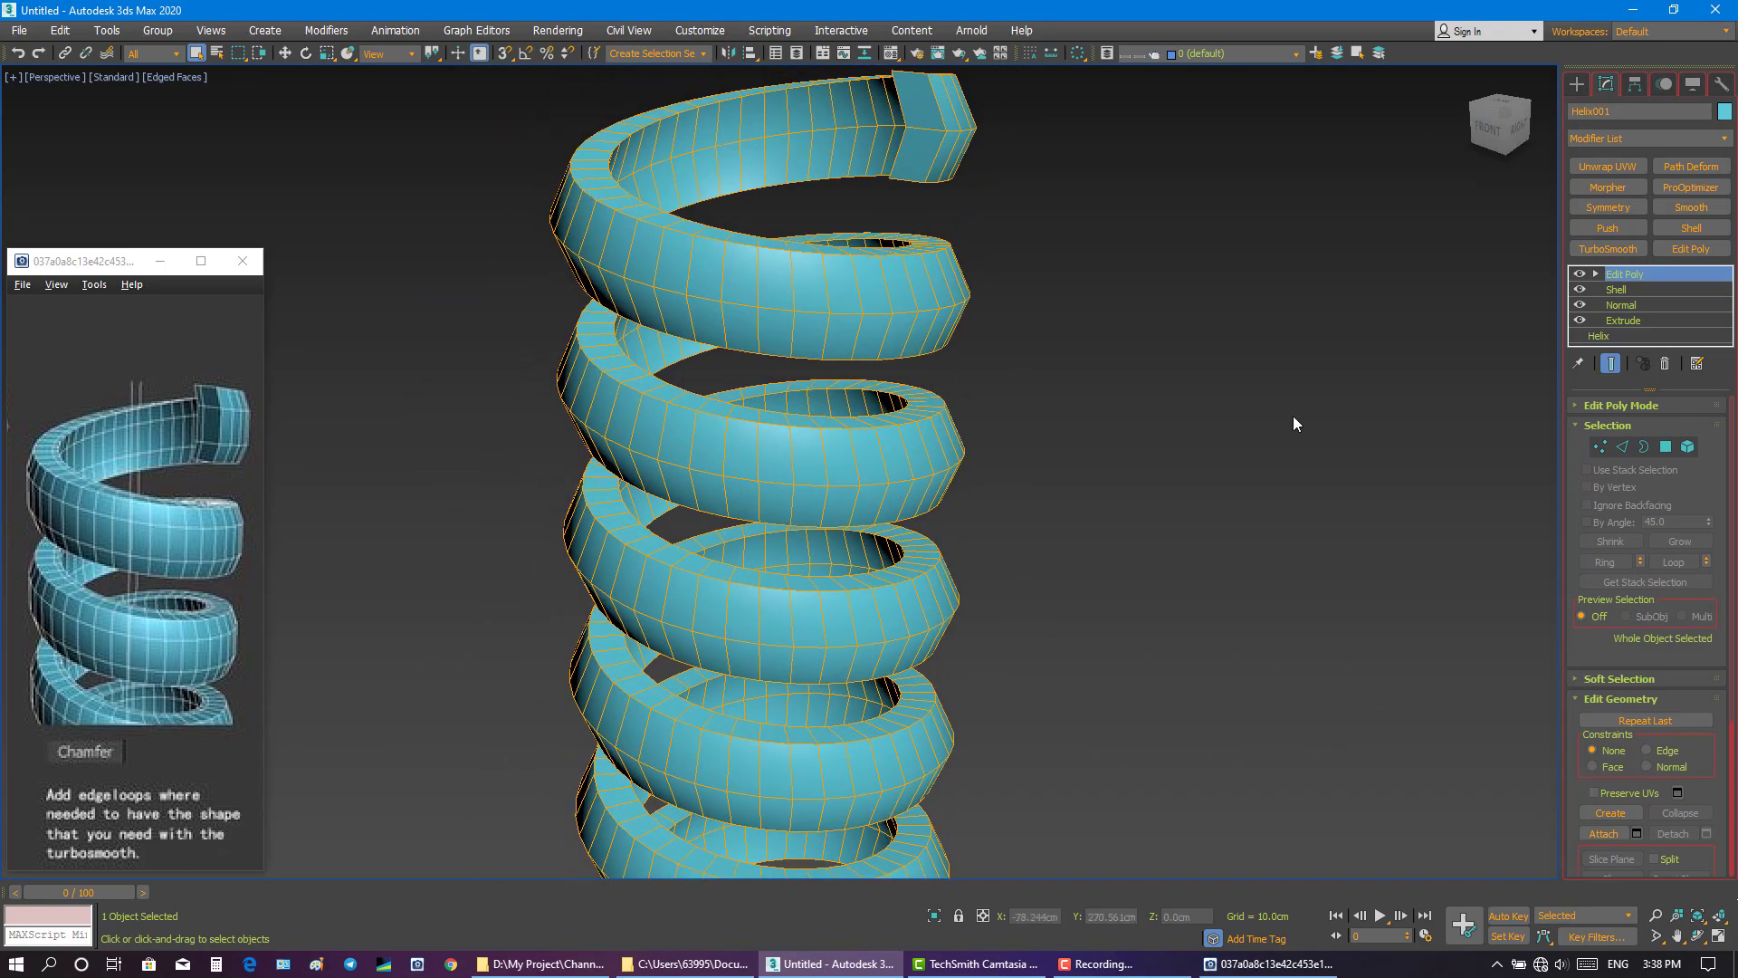
# - Chamfer the spring's edges with a 1.0cm amount, then deselect it
pyautogui.click(1619, 446)
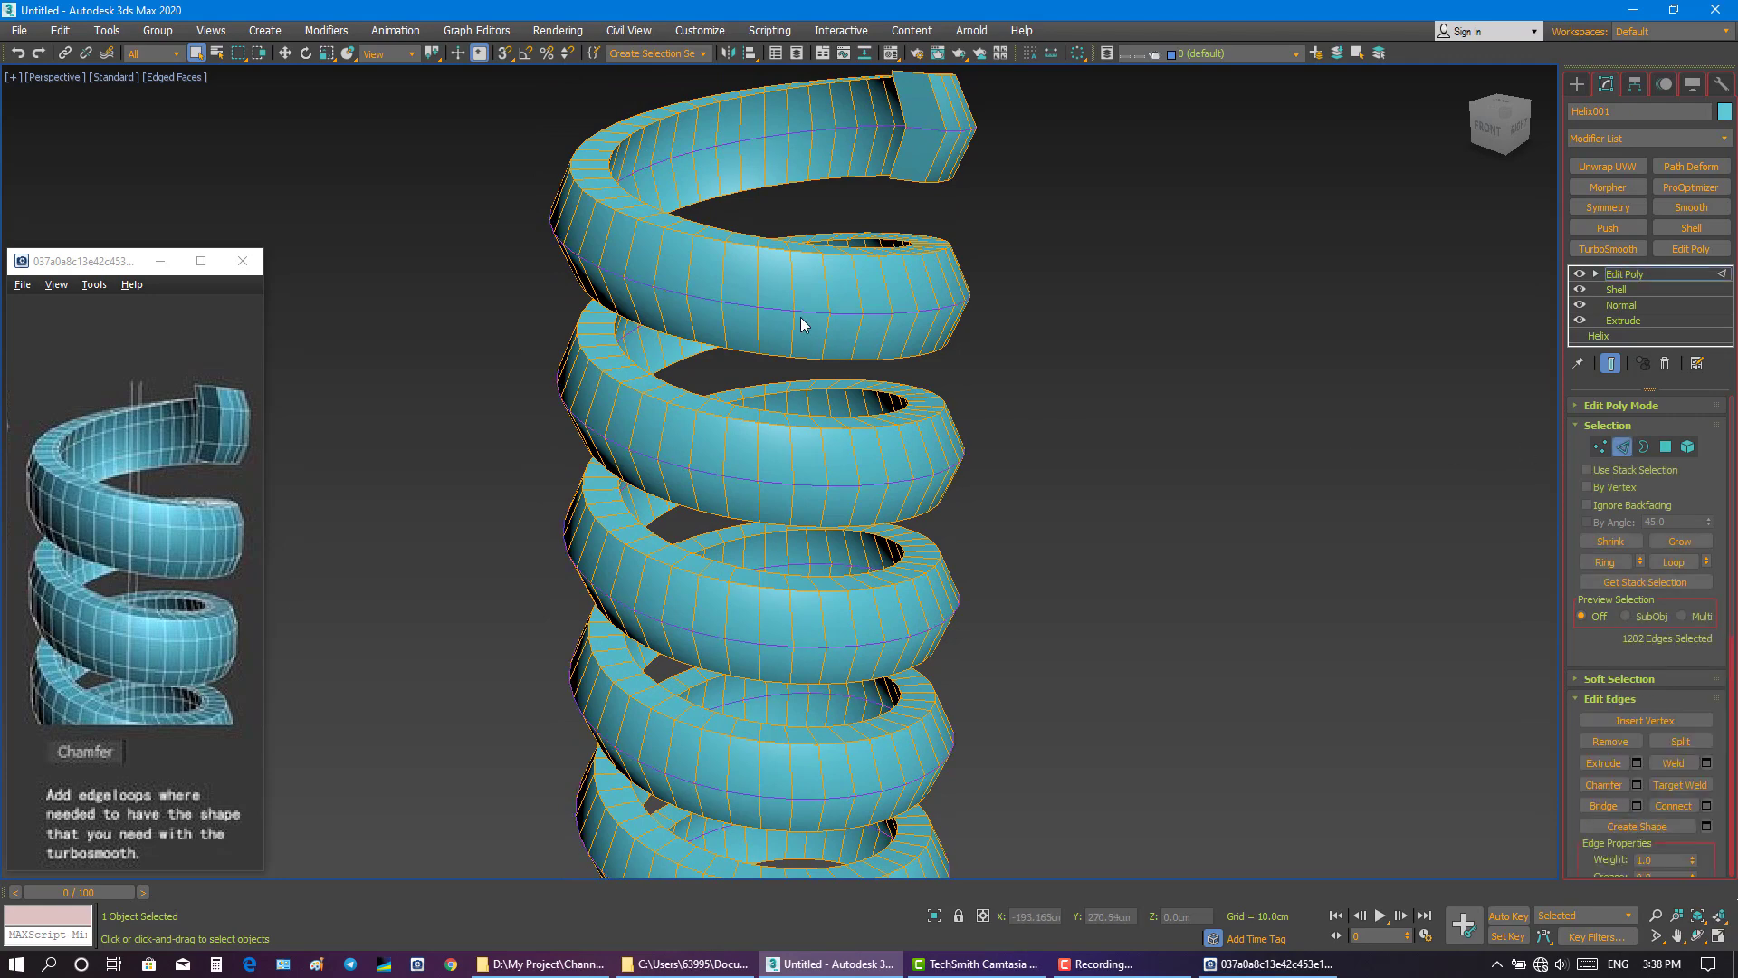
pyautogui.rightClick(822, 310)
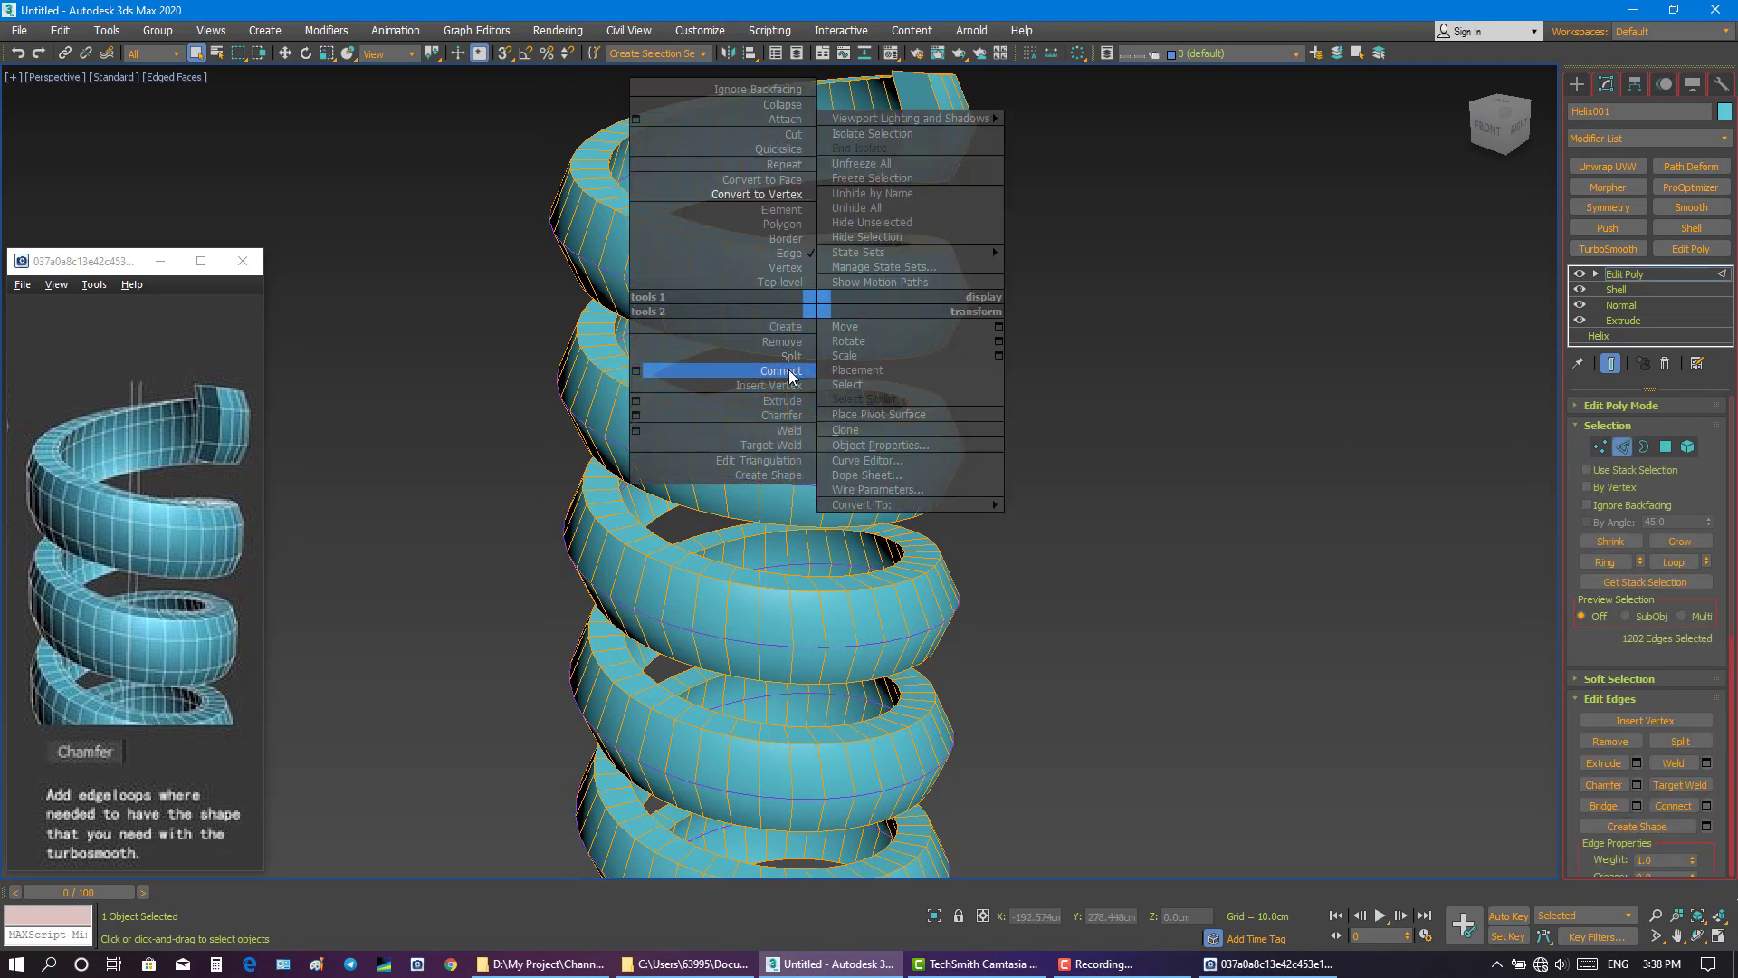
pyautogui.click(637, 415)
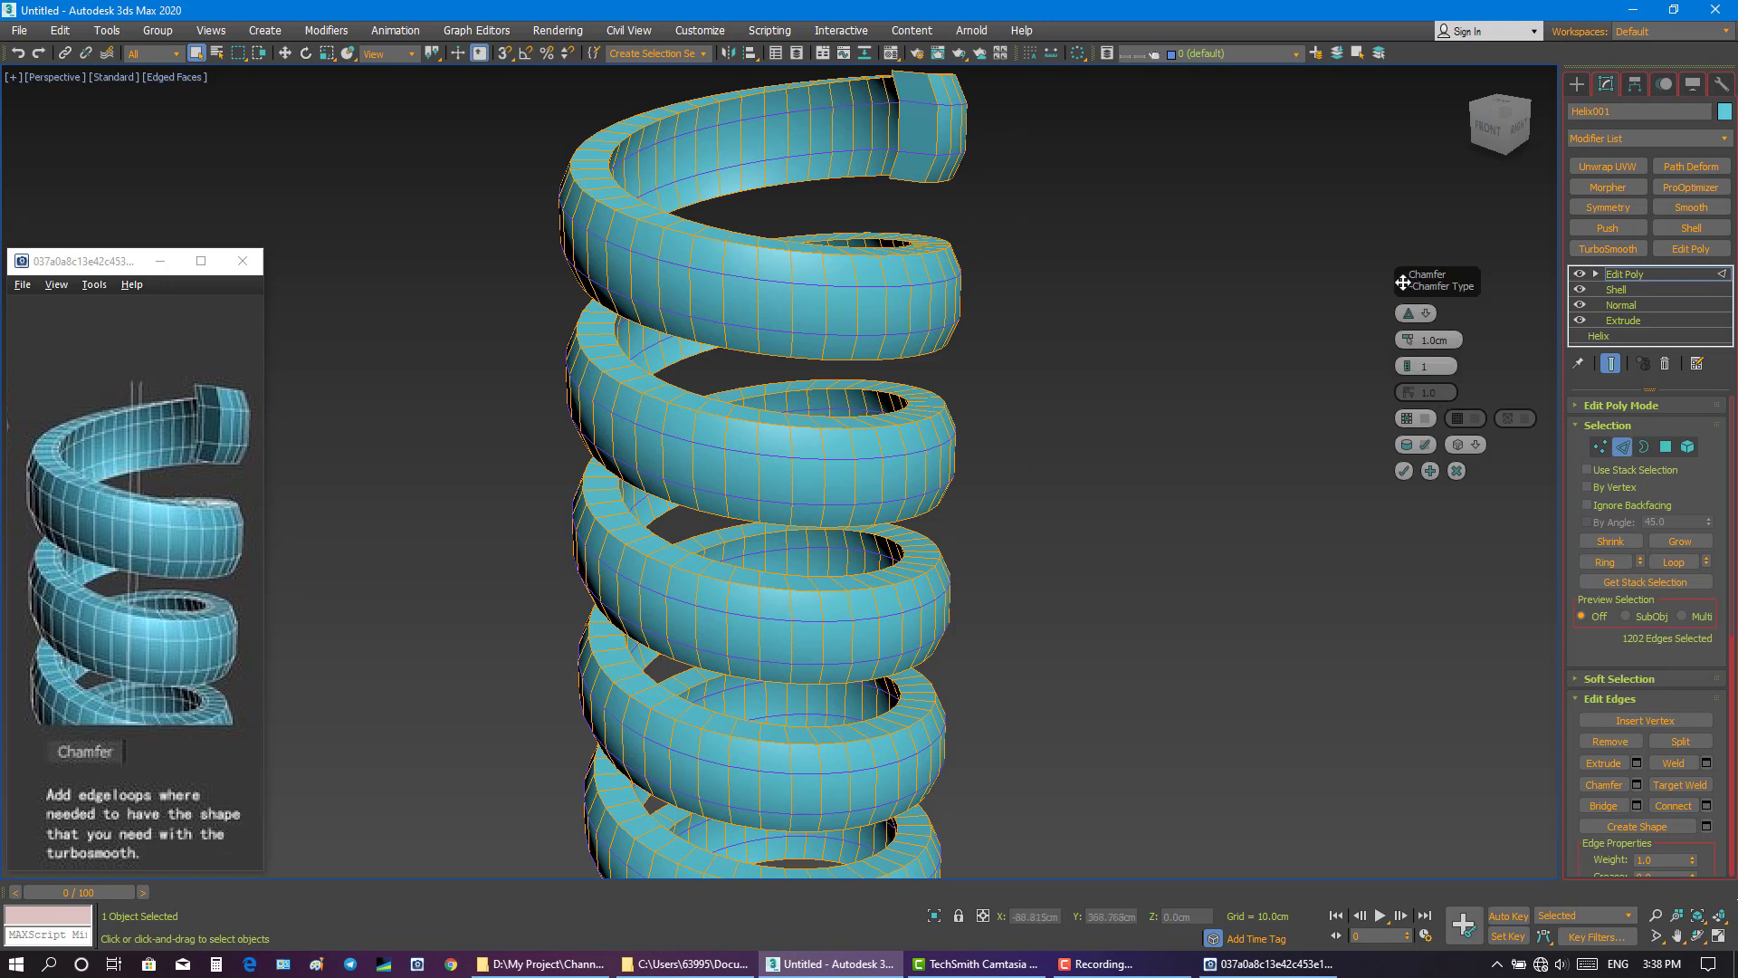
pyautogui.moveTo(1404, 274); pyautogui.dragTo(1380, 274)
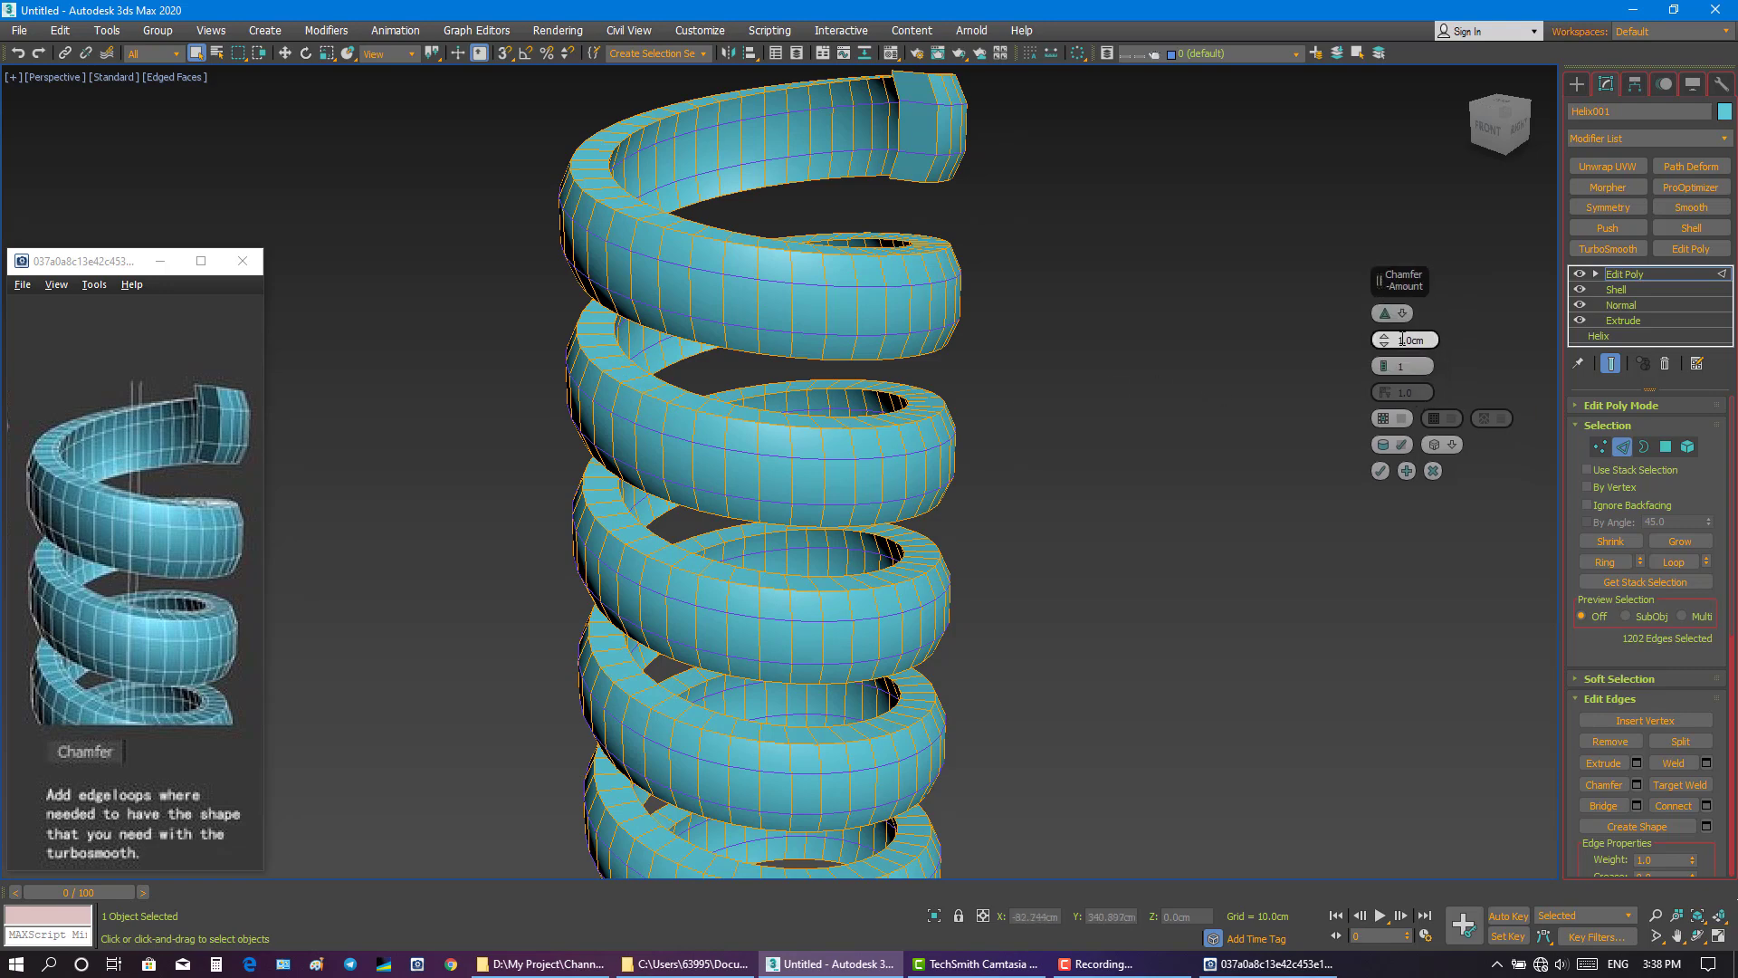
pyautogui.moveTo(1385, 342); pyautogui.dragTo(1382, 341)
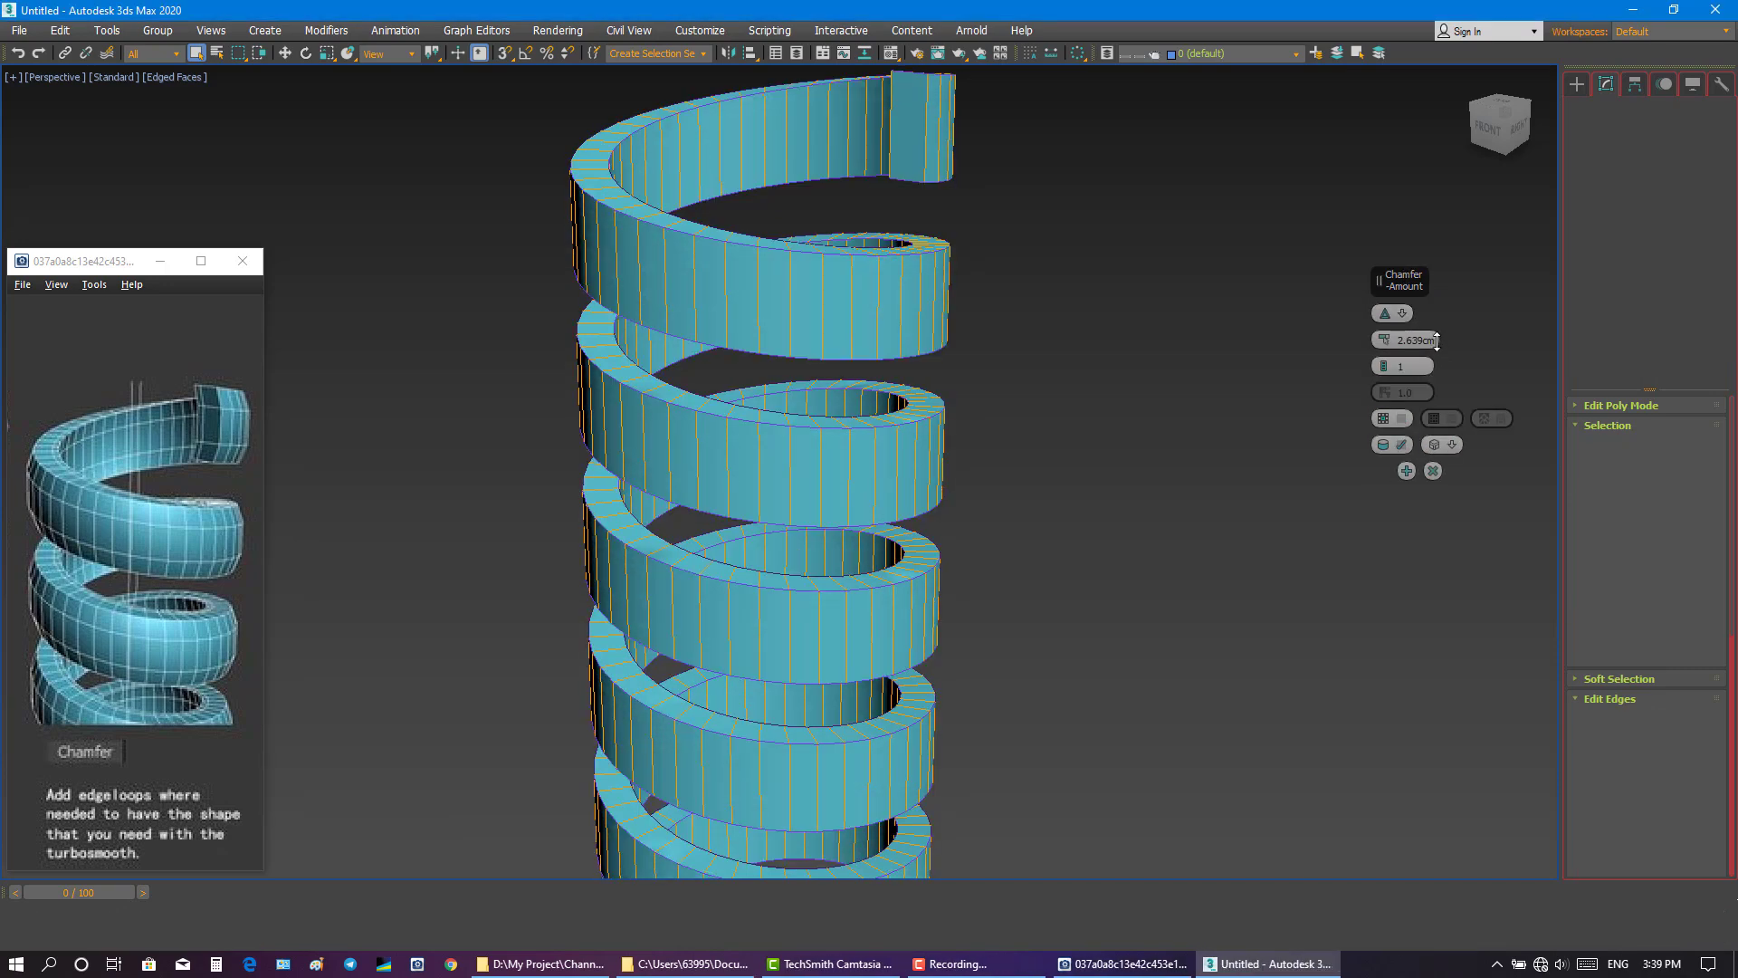
pyautogui.moveTo(1436, 340); pyautogui.dragTo(1437, 340)
pyautogui.write('1')
pyautogui.press('Return')
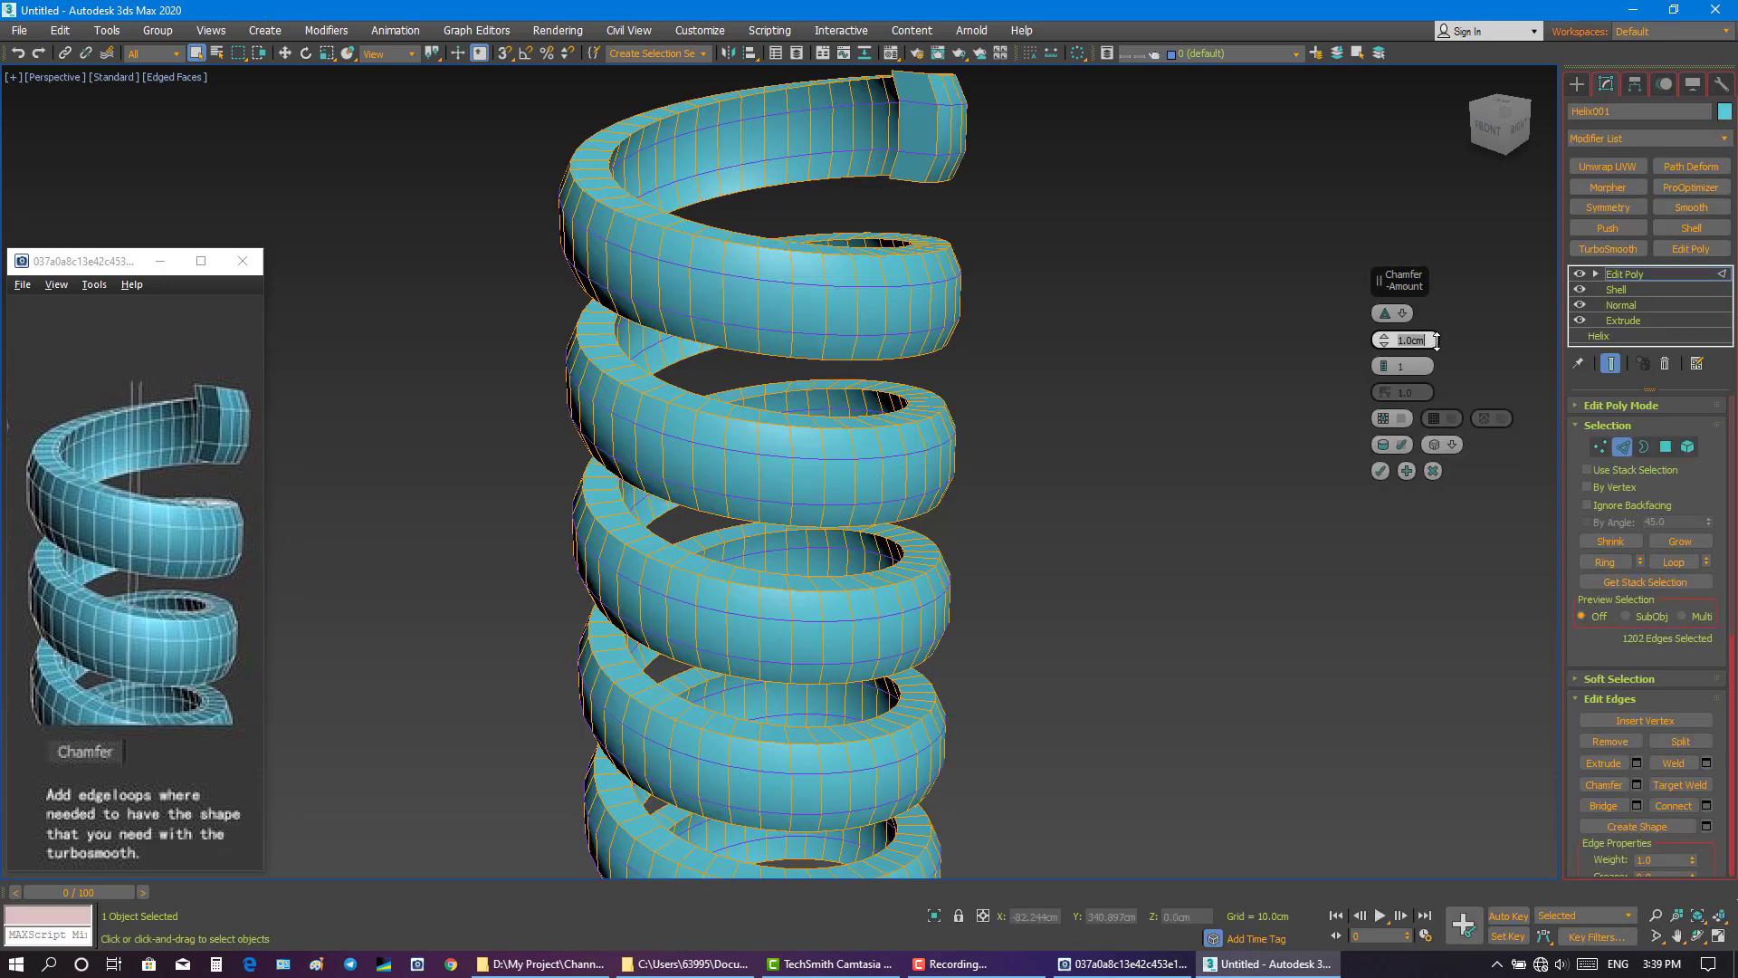
pyautogui.click(1380, 471)
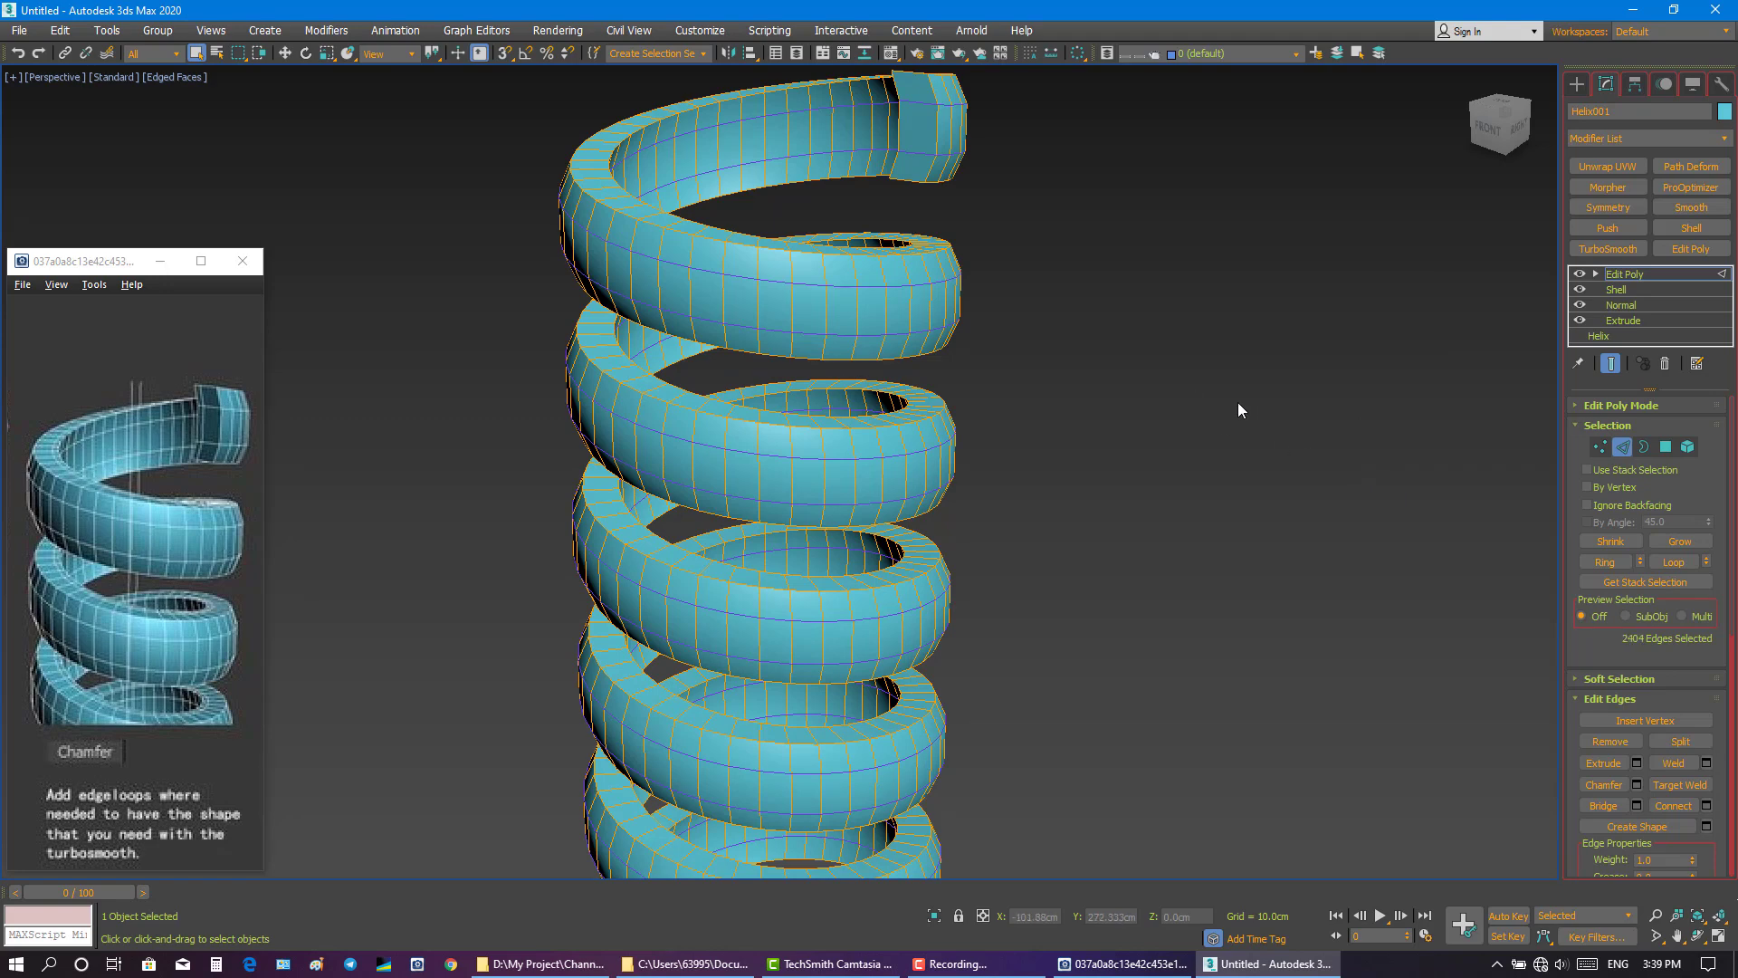
pyautogui.click(1329, 406)
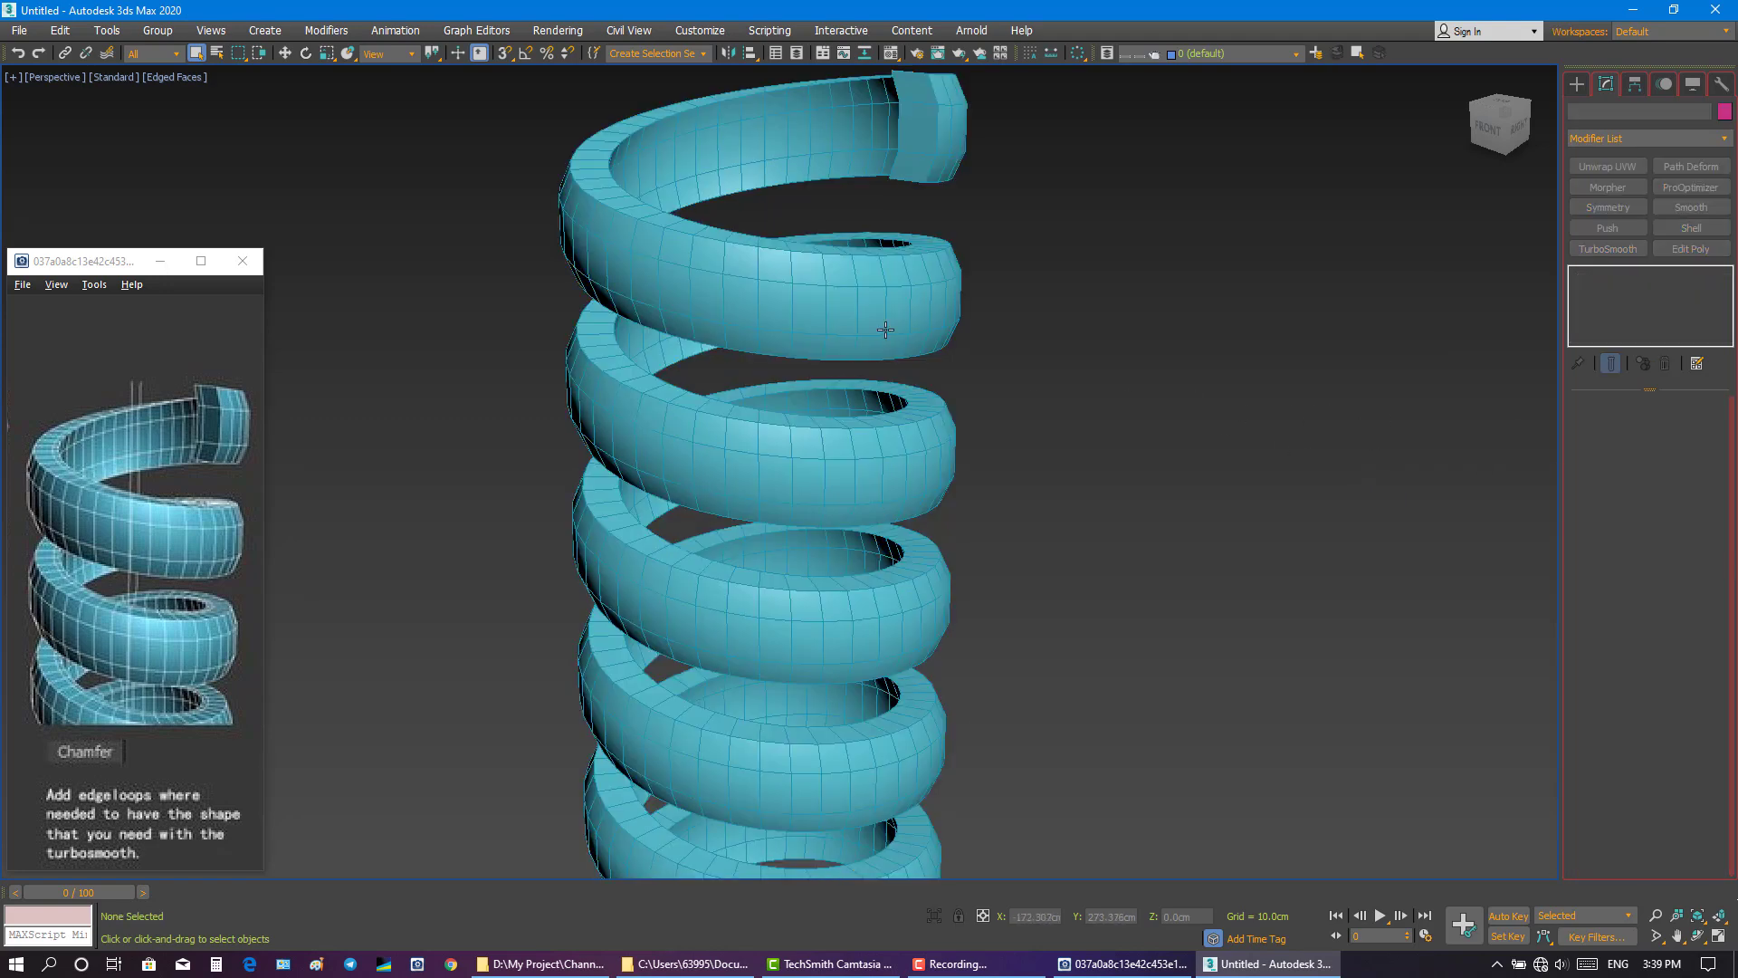
# - Save the chamfered spring scene in the scenes folder as Z_Kitbash_07.max
pyautogui.click(160, 261)
pyautogui.click(19, 30)
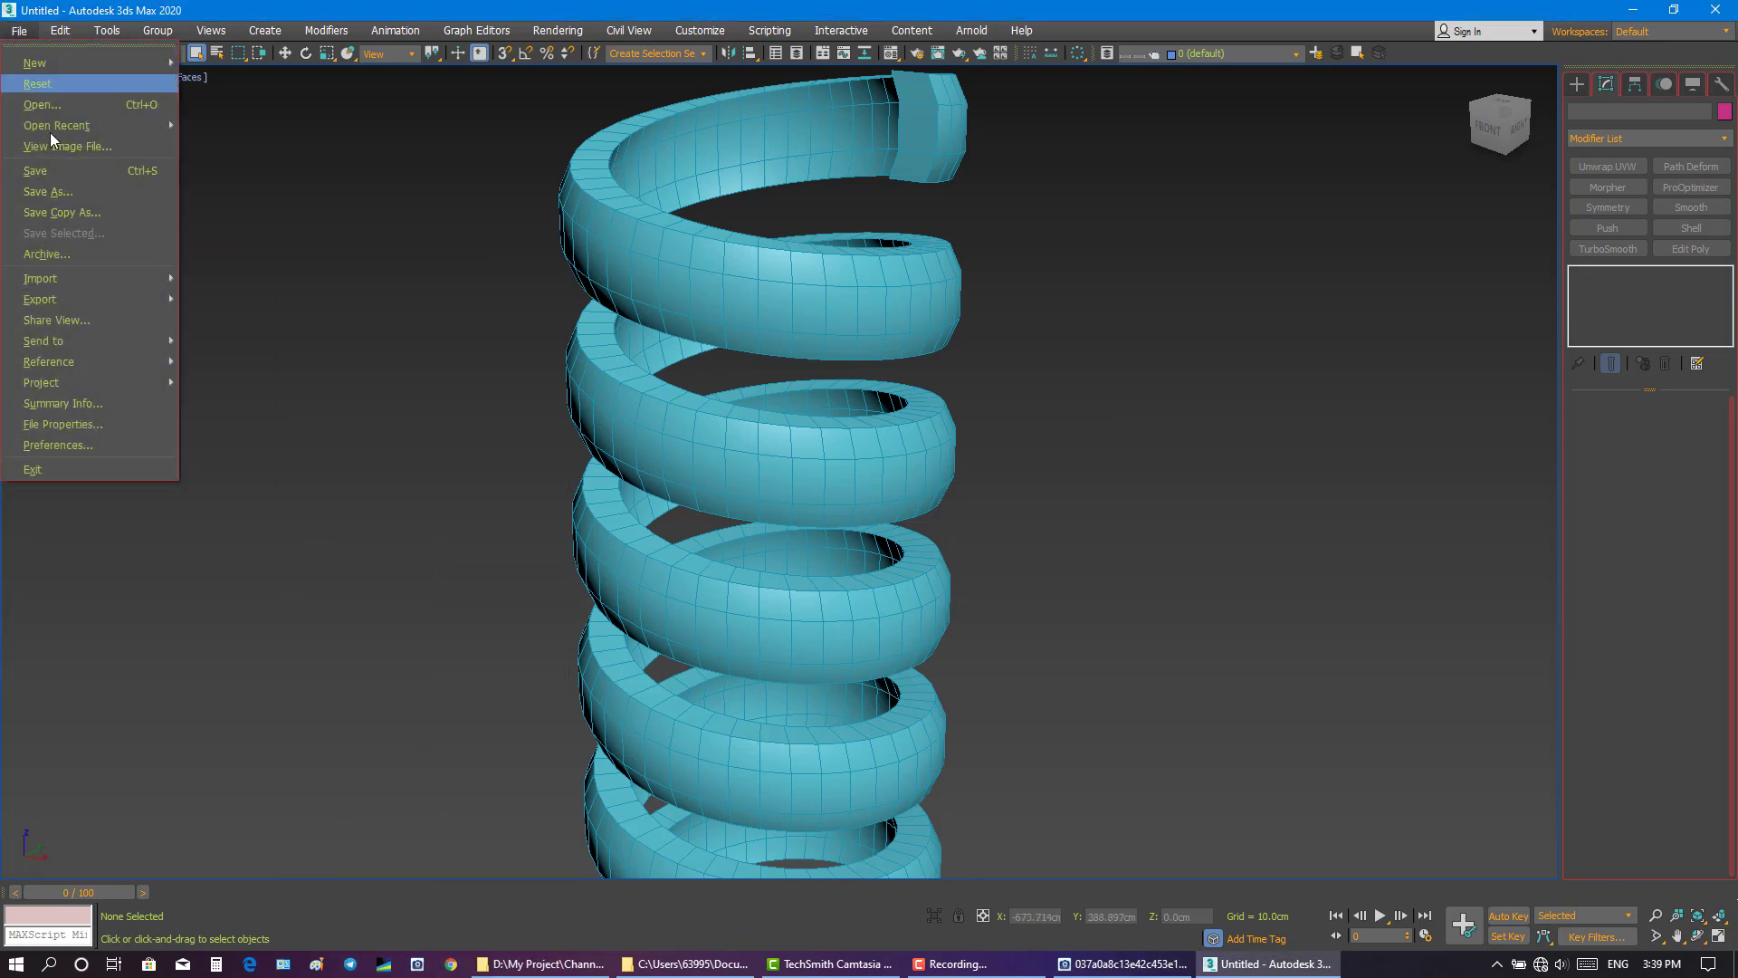
pyautogui.click(74, 193)
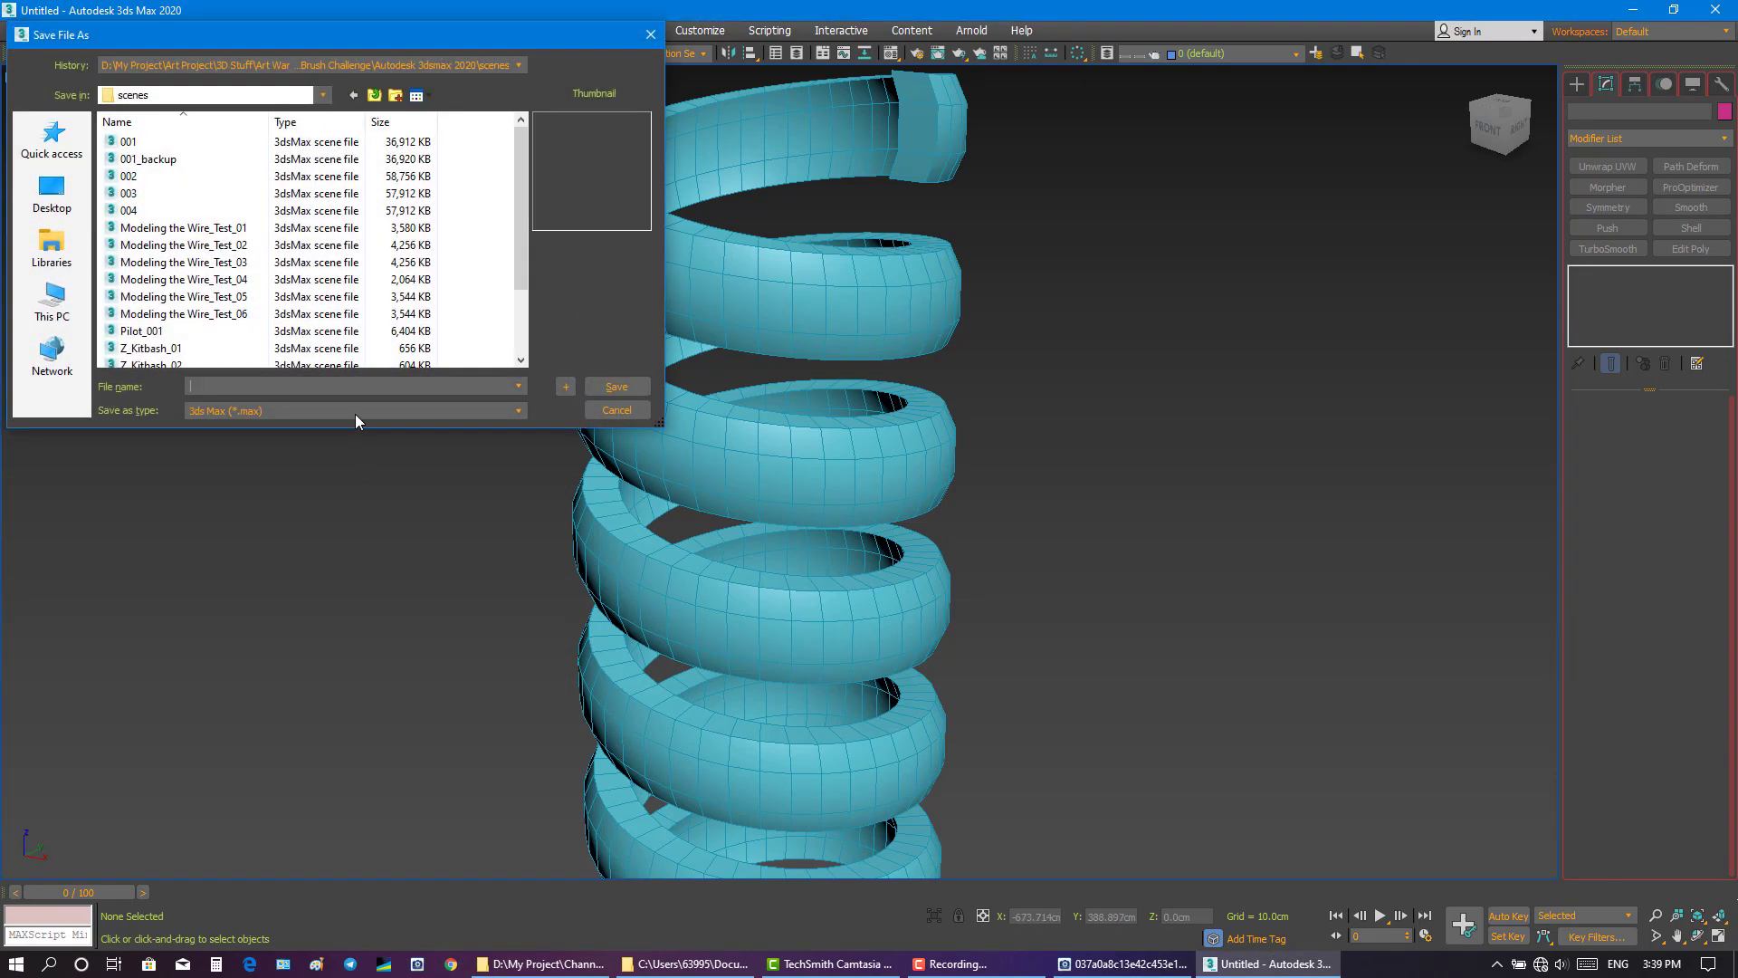
pyautogui.moveTo(525, 271); pyautogui.dragTo(525, 334)
pyautogui.click(226, 349)
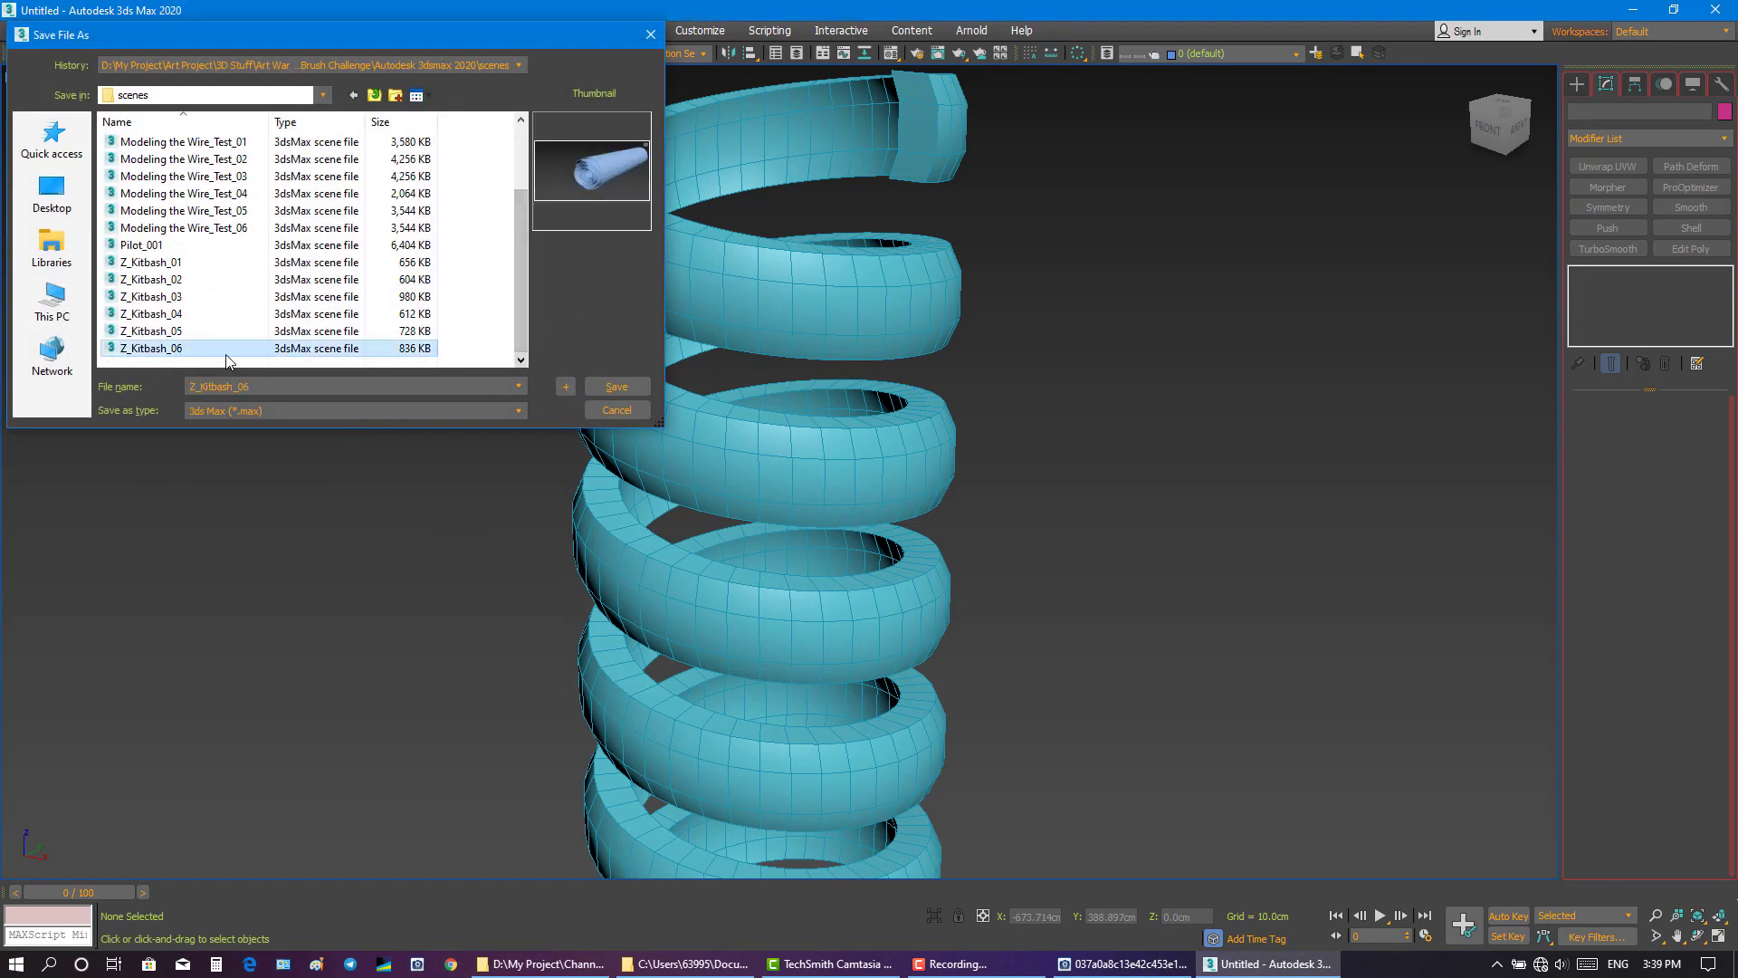
pyautogui.click(477, 387)
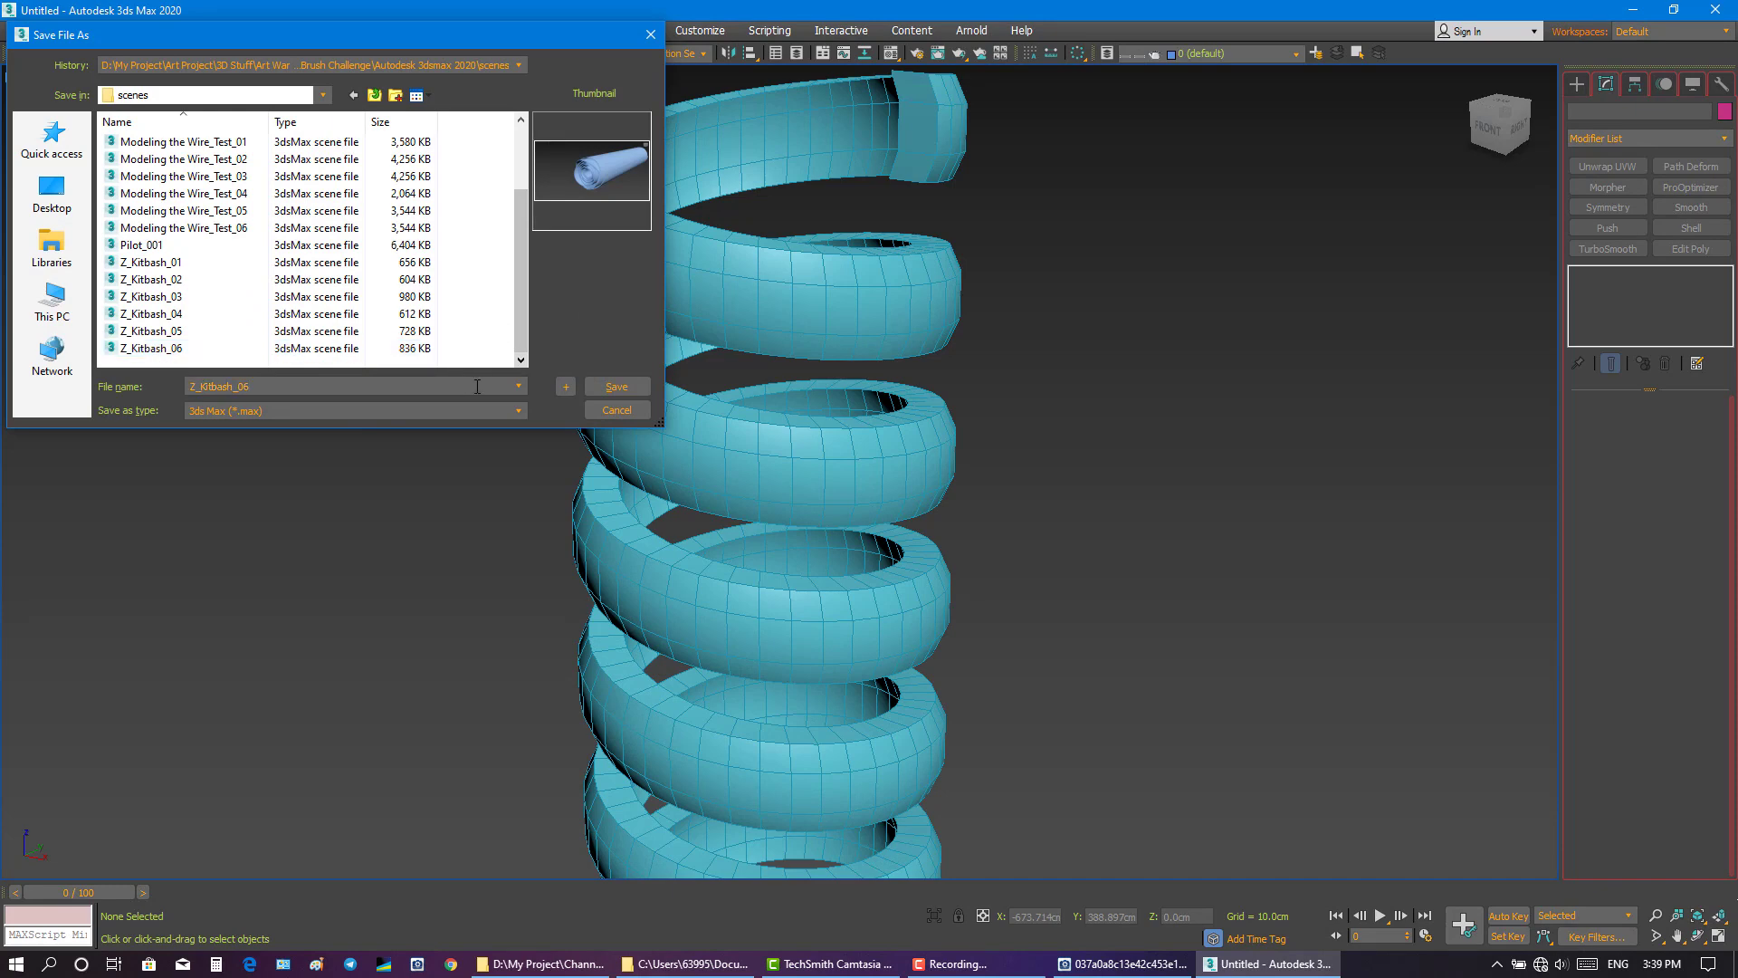
pyautogui.press('BackSpace')
pyautogui.write('7')
pyautogui.press('Return')
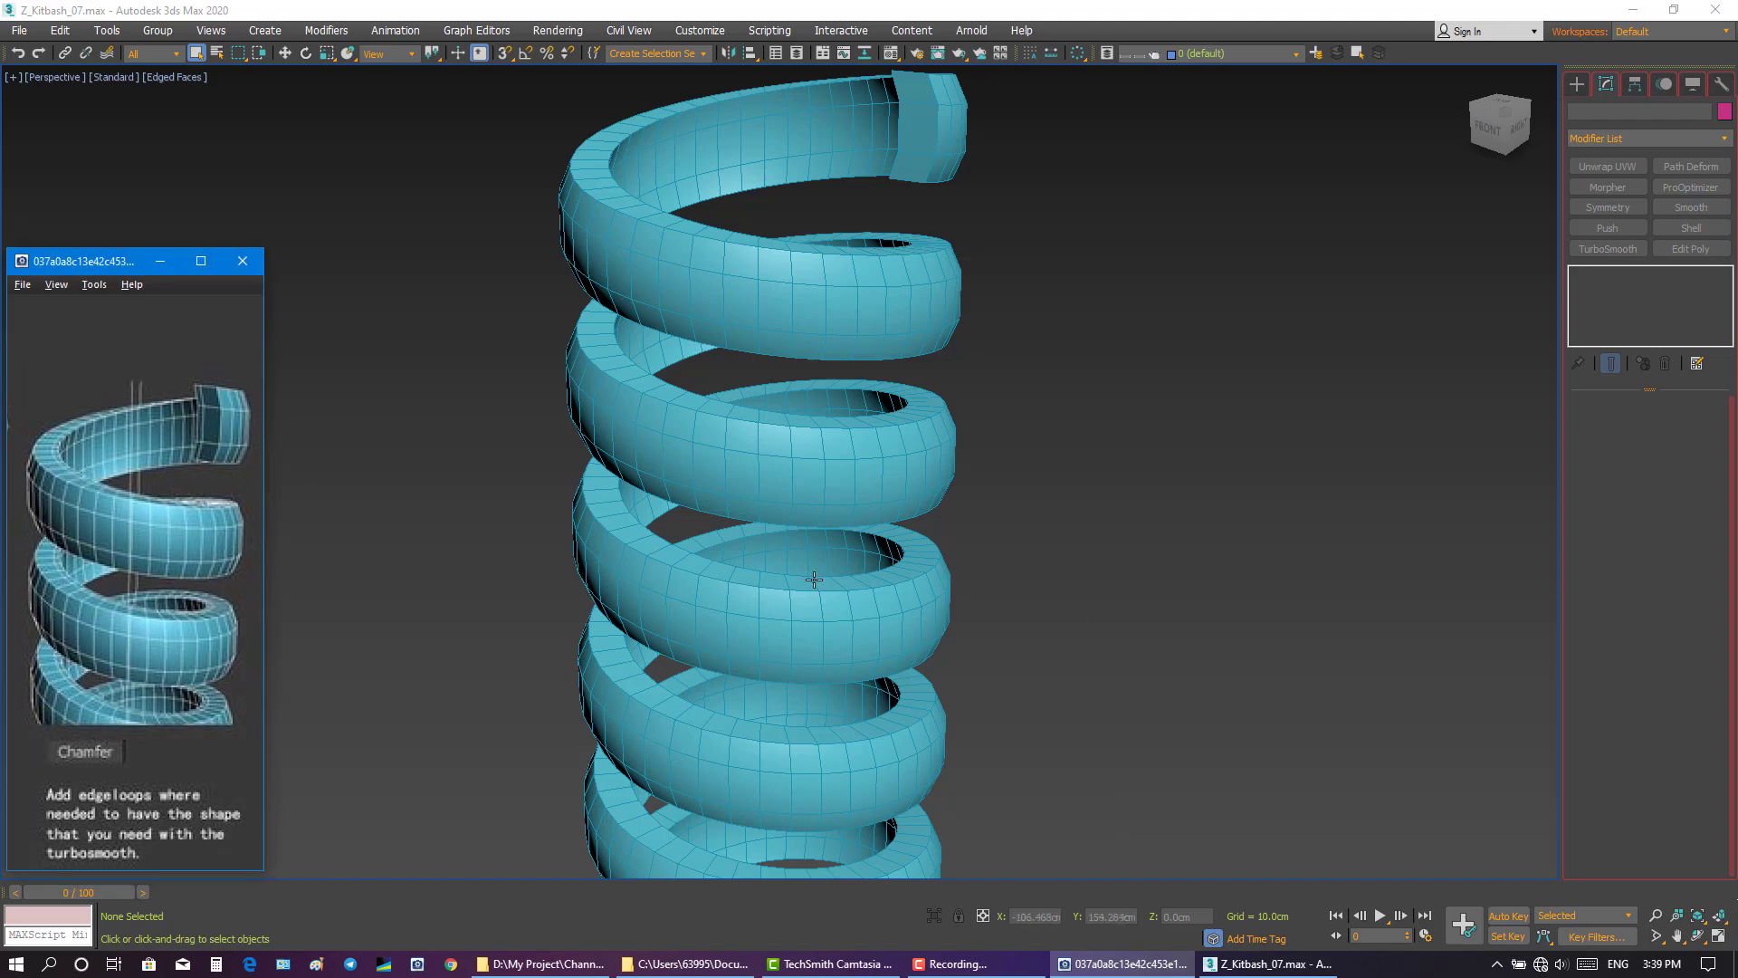
# - Select the spring and scroll the reference image to its later steps
pyautogui.click(876, 584)
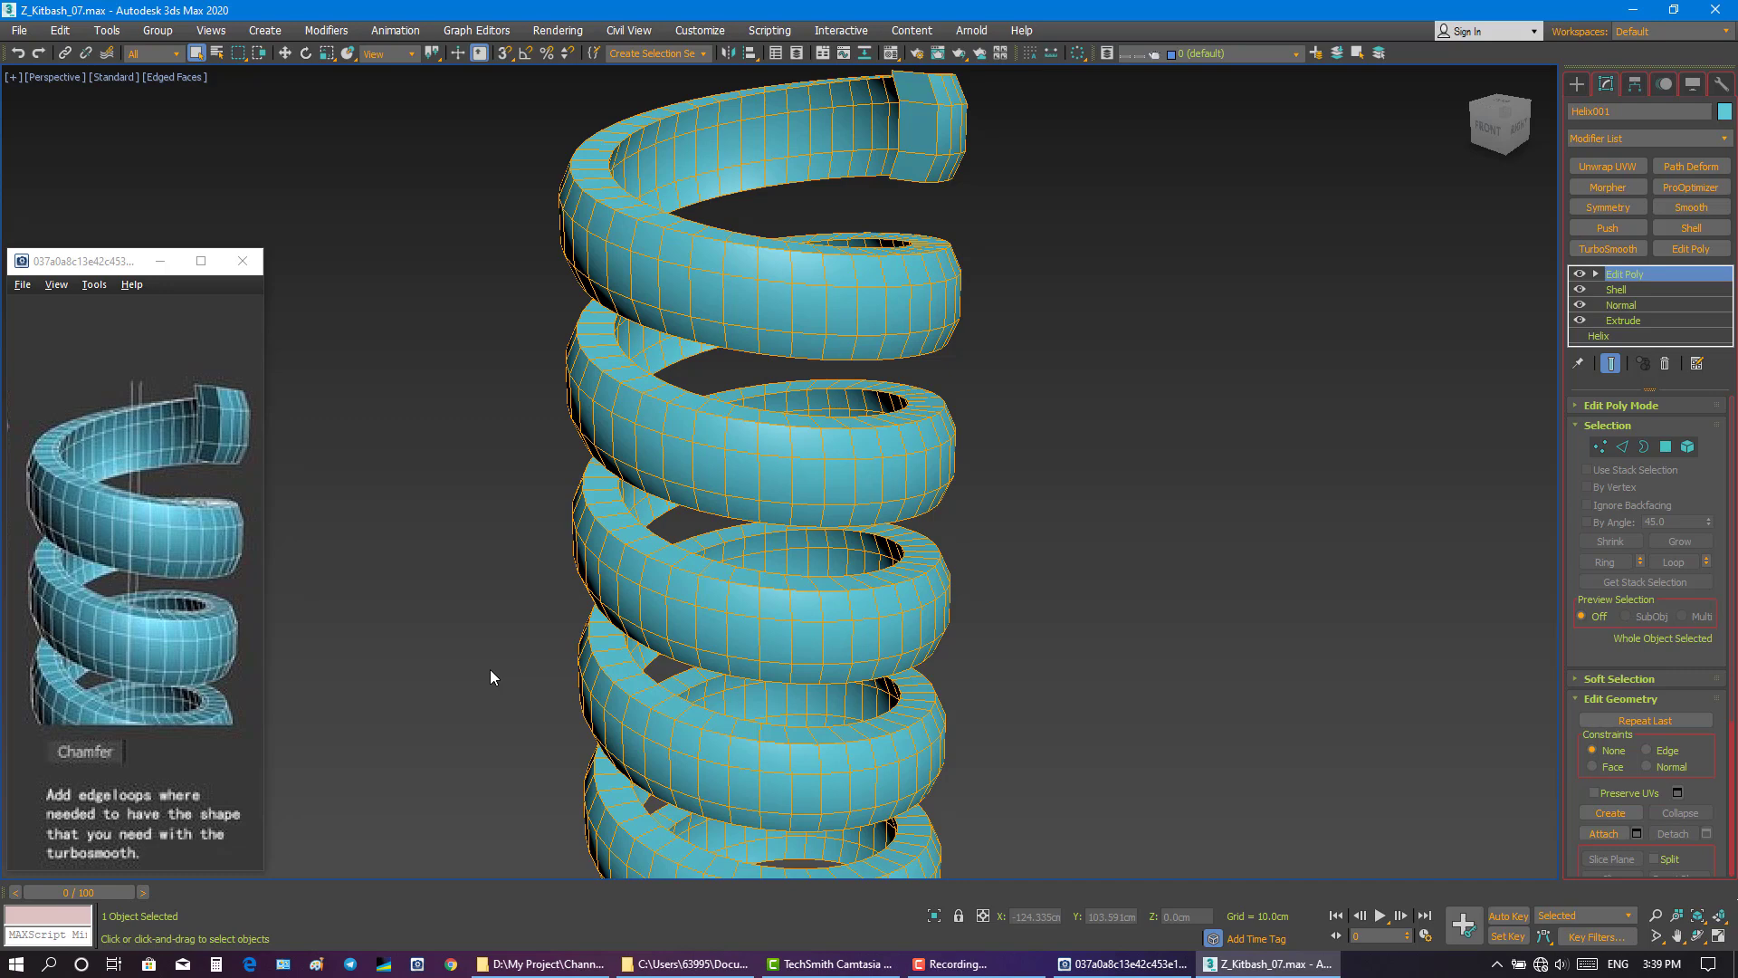
pyautogui.moveTo(181, 743); pyautogui.dragTo(47, 561)
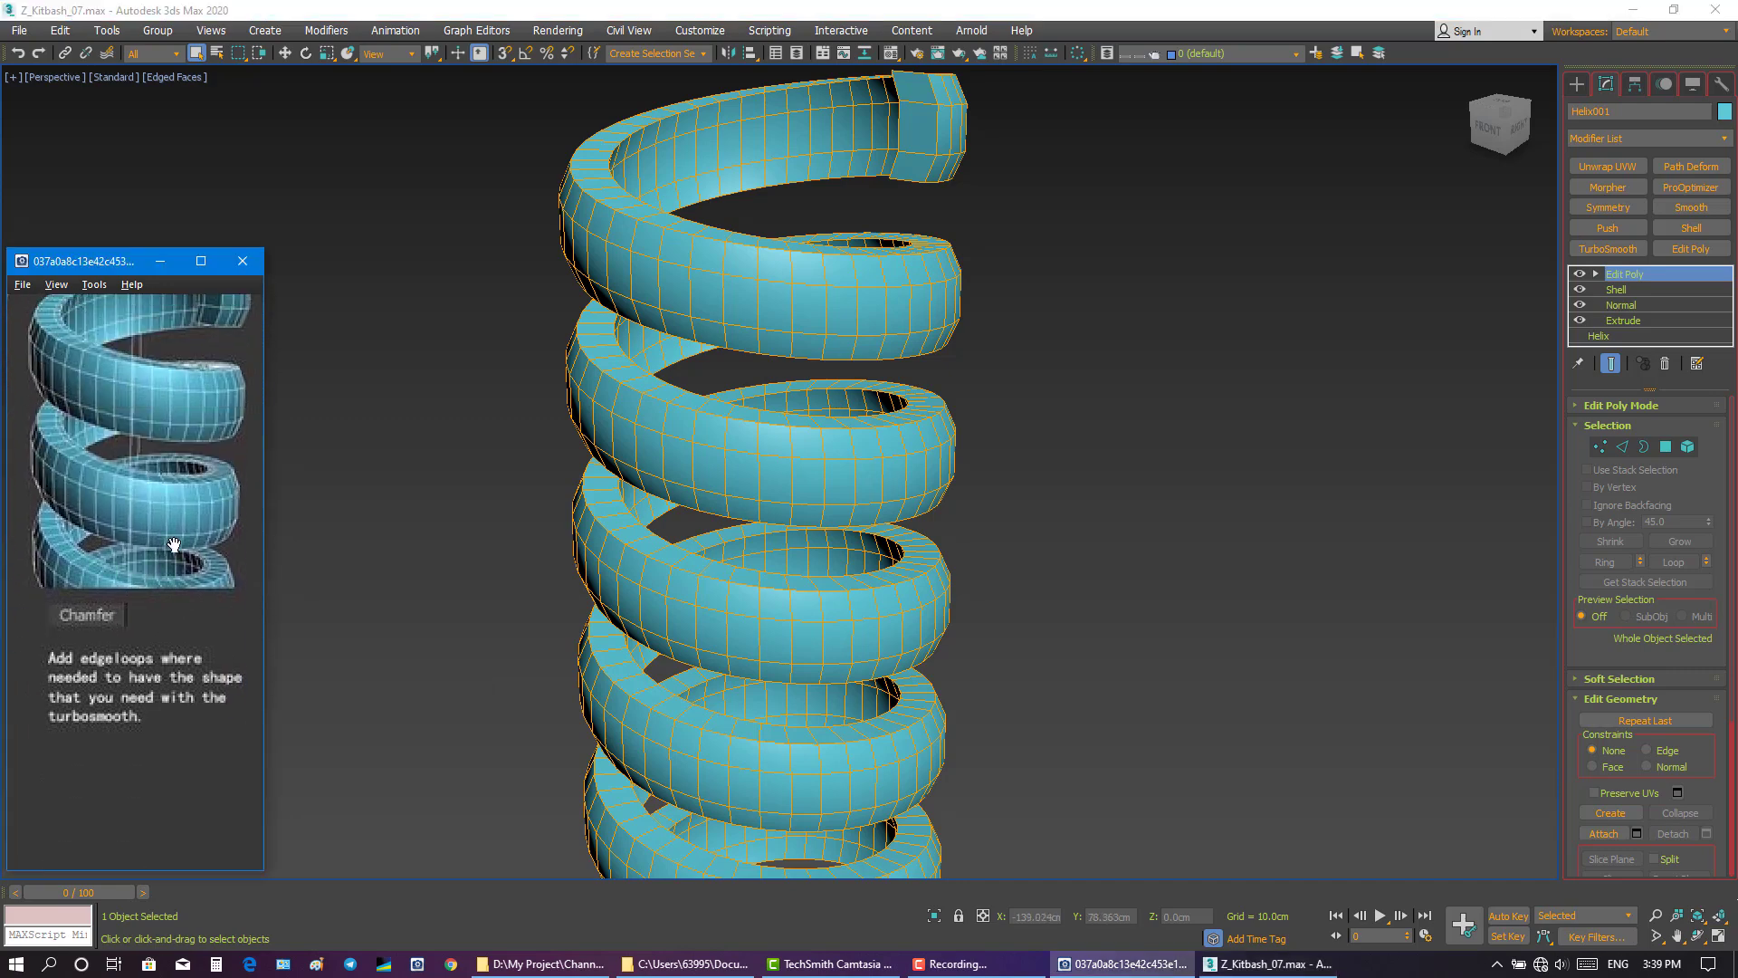
pyautogui.scroll(-5, 171, 545)
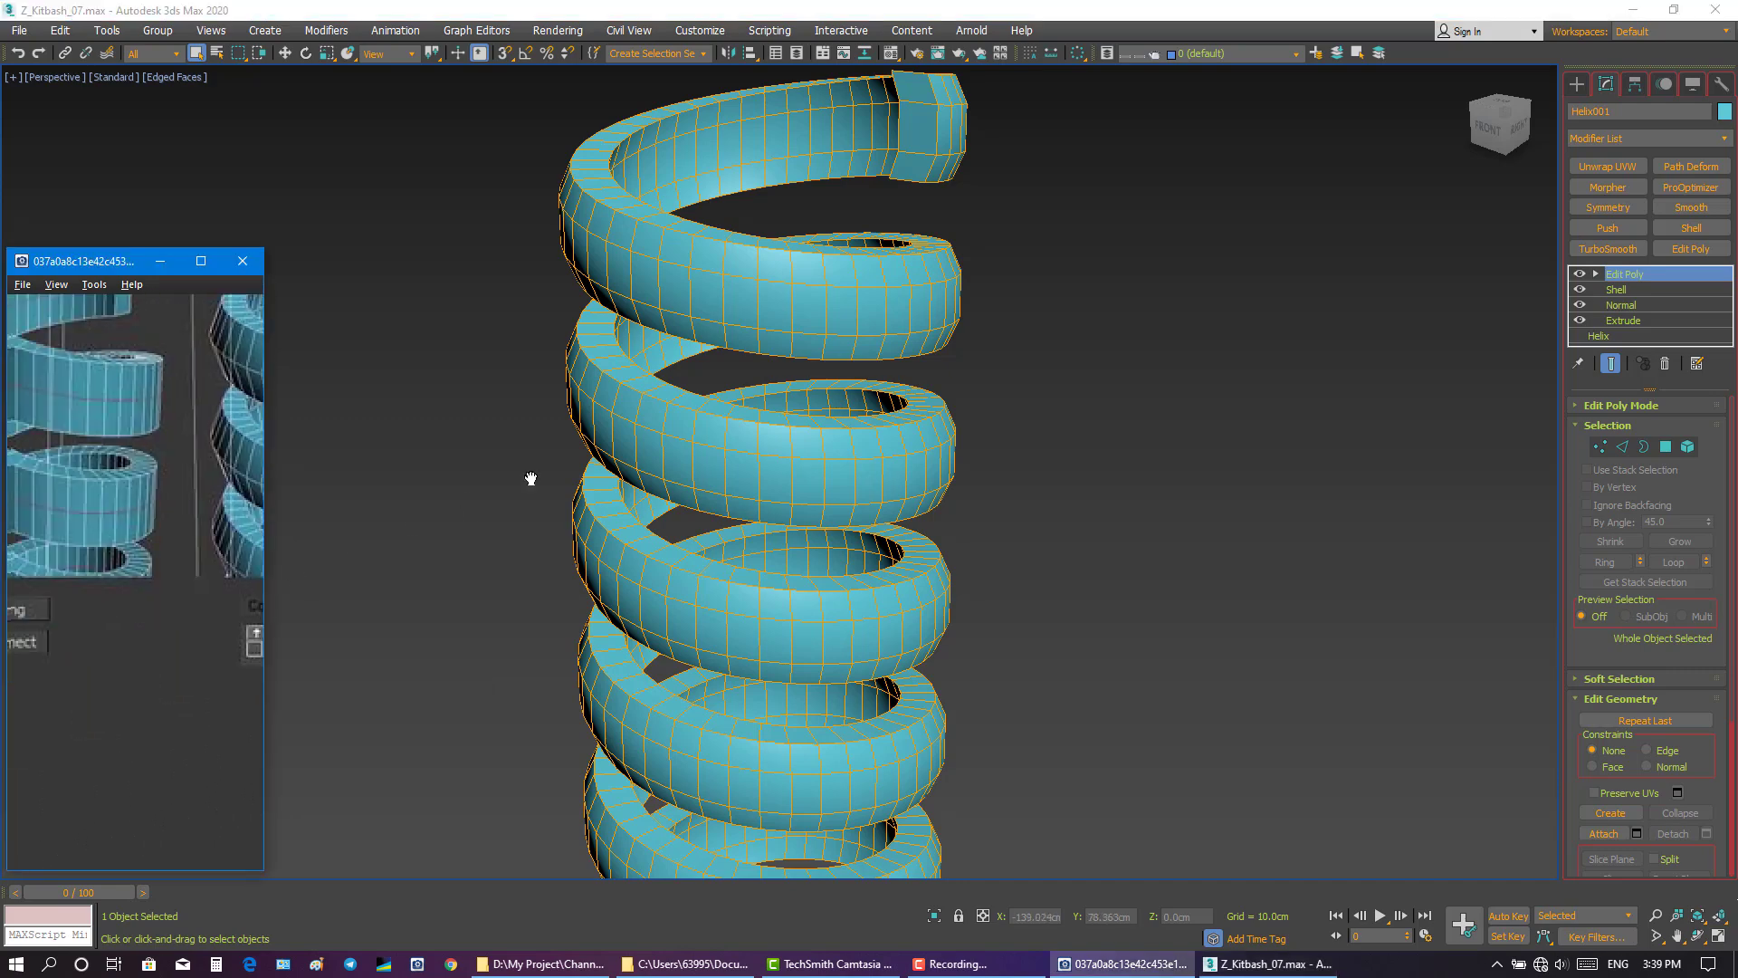
pyautogui.scroll(-3, 177, 600)
pyautogui.scroll(-2, 252, 449)
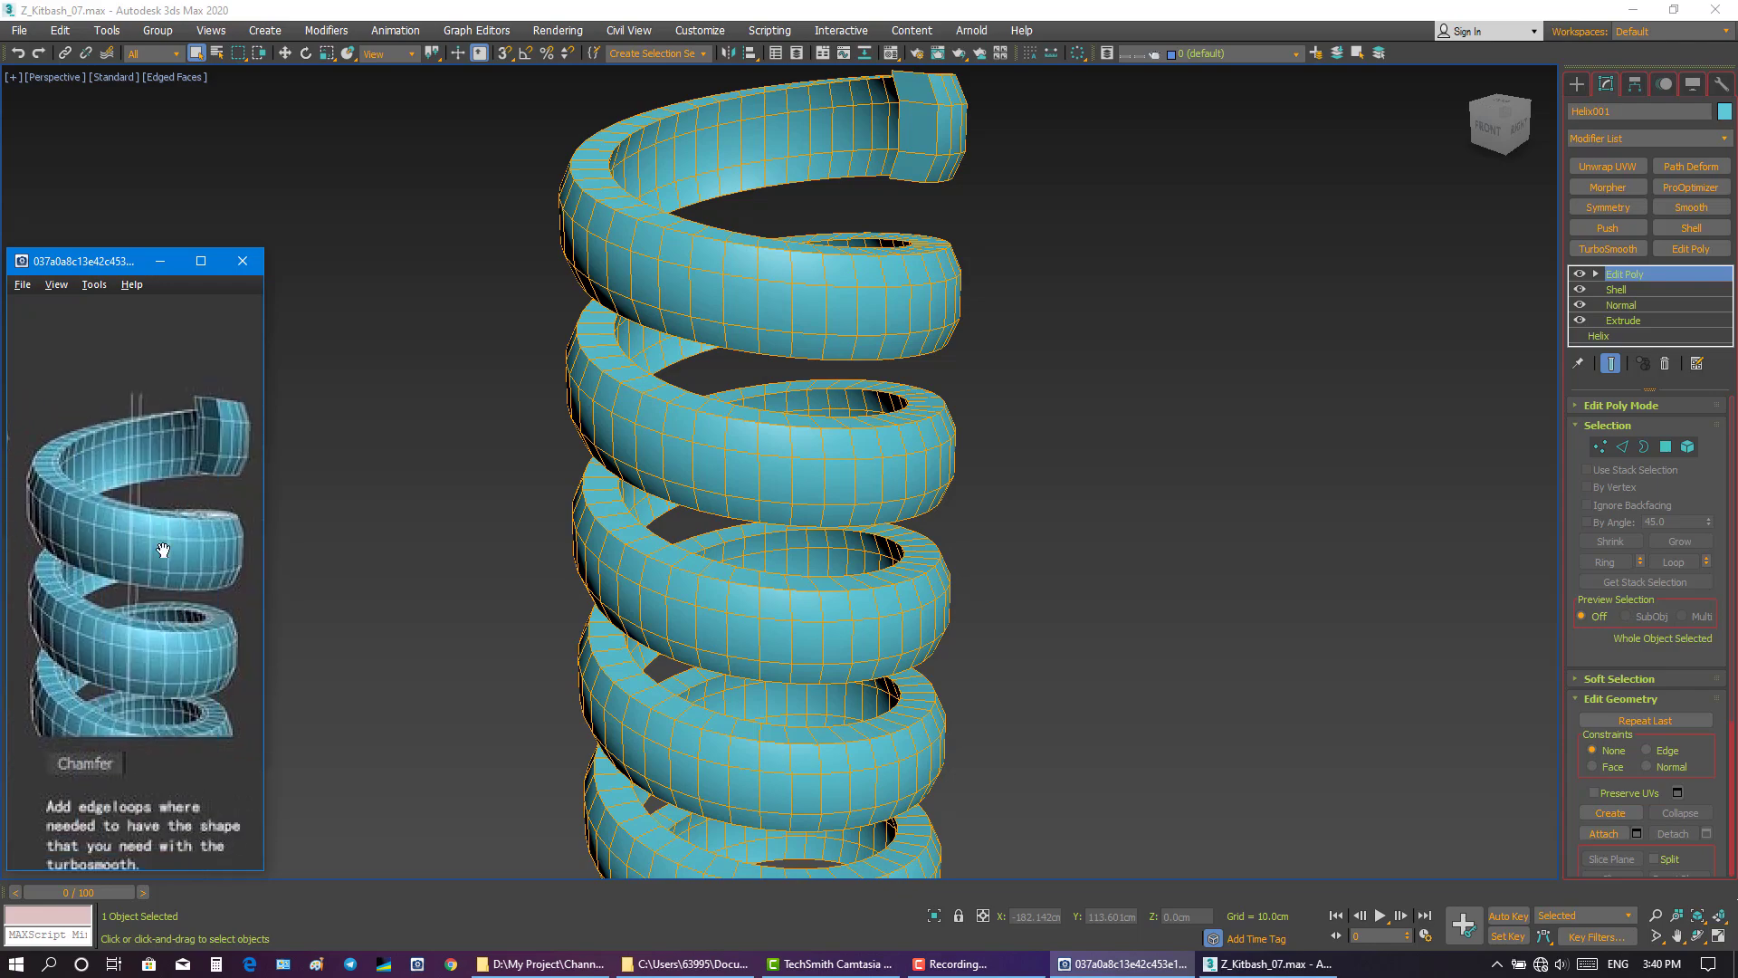
pyautogui.scroll(-2, 136, 523)
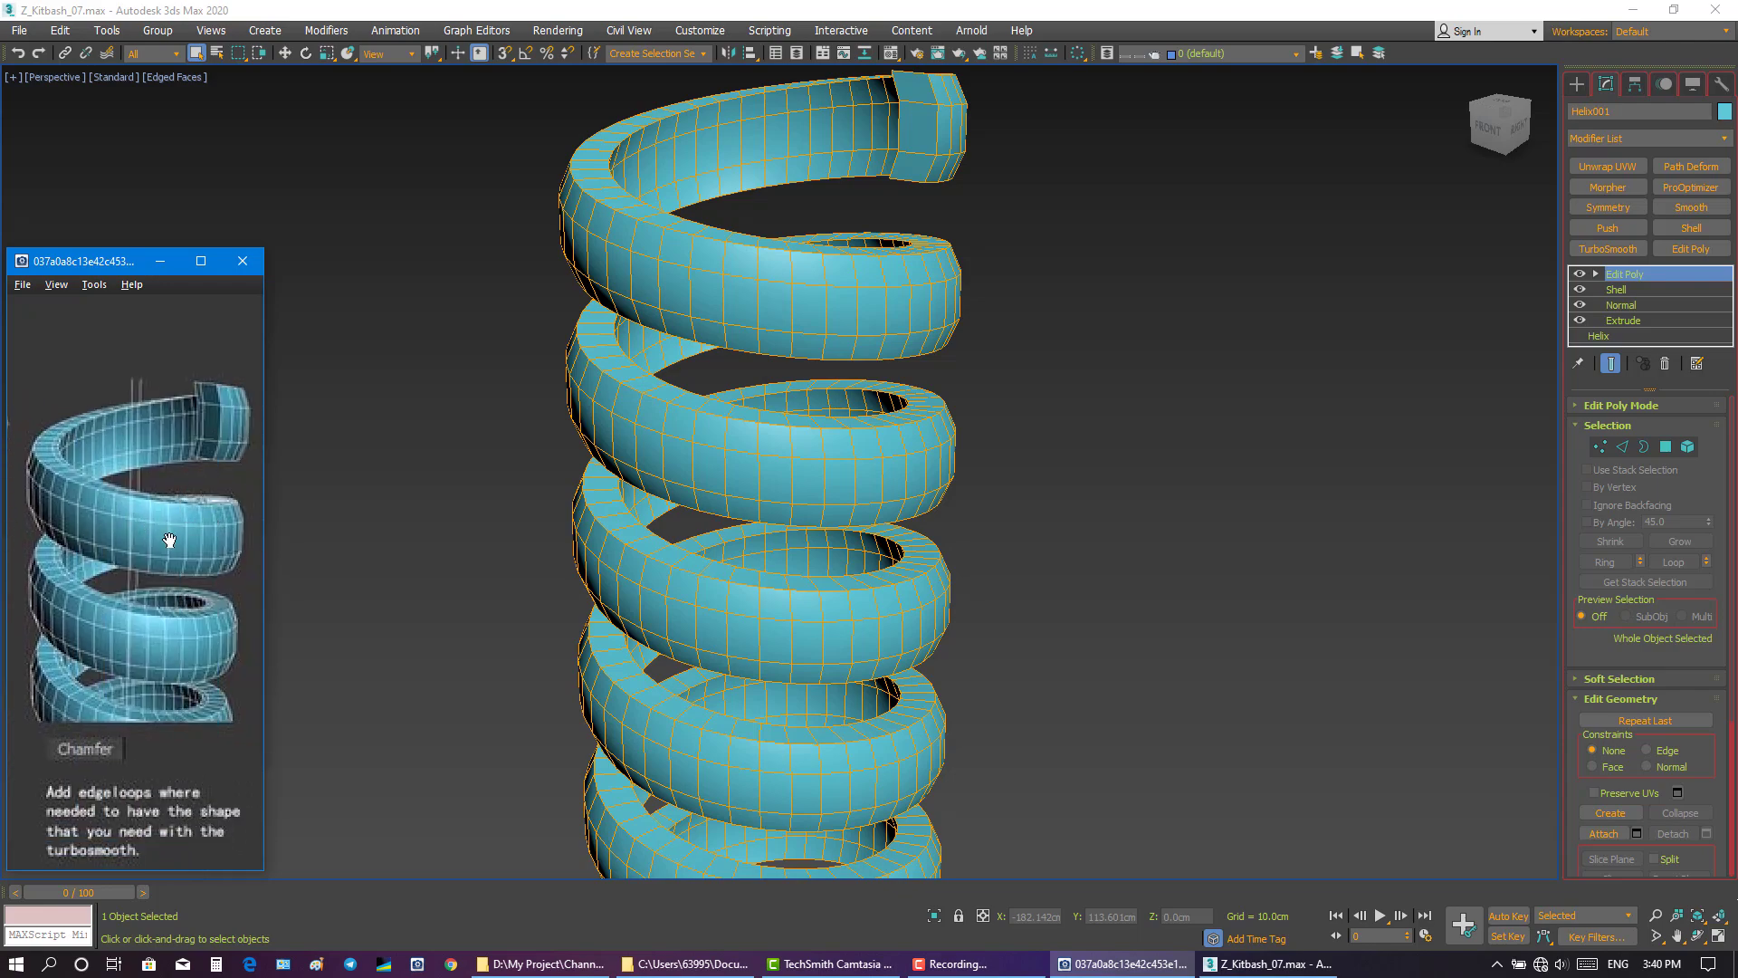
pyautogui.scroll(-2, 143, 516)
# - Orbit to view the spring from above and switch to Edge sub-object mode
pyautogui.click(715, 6)
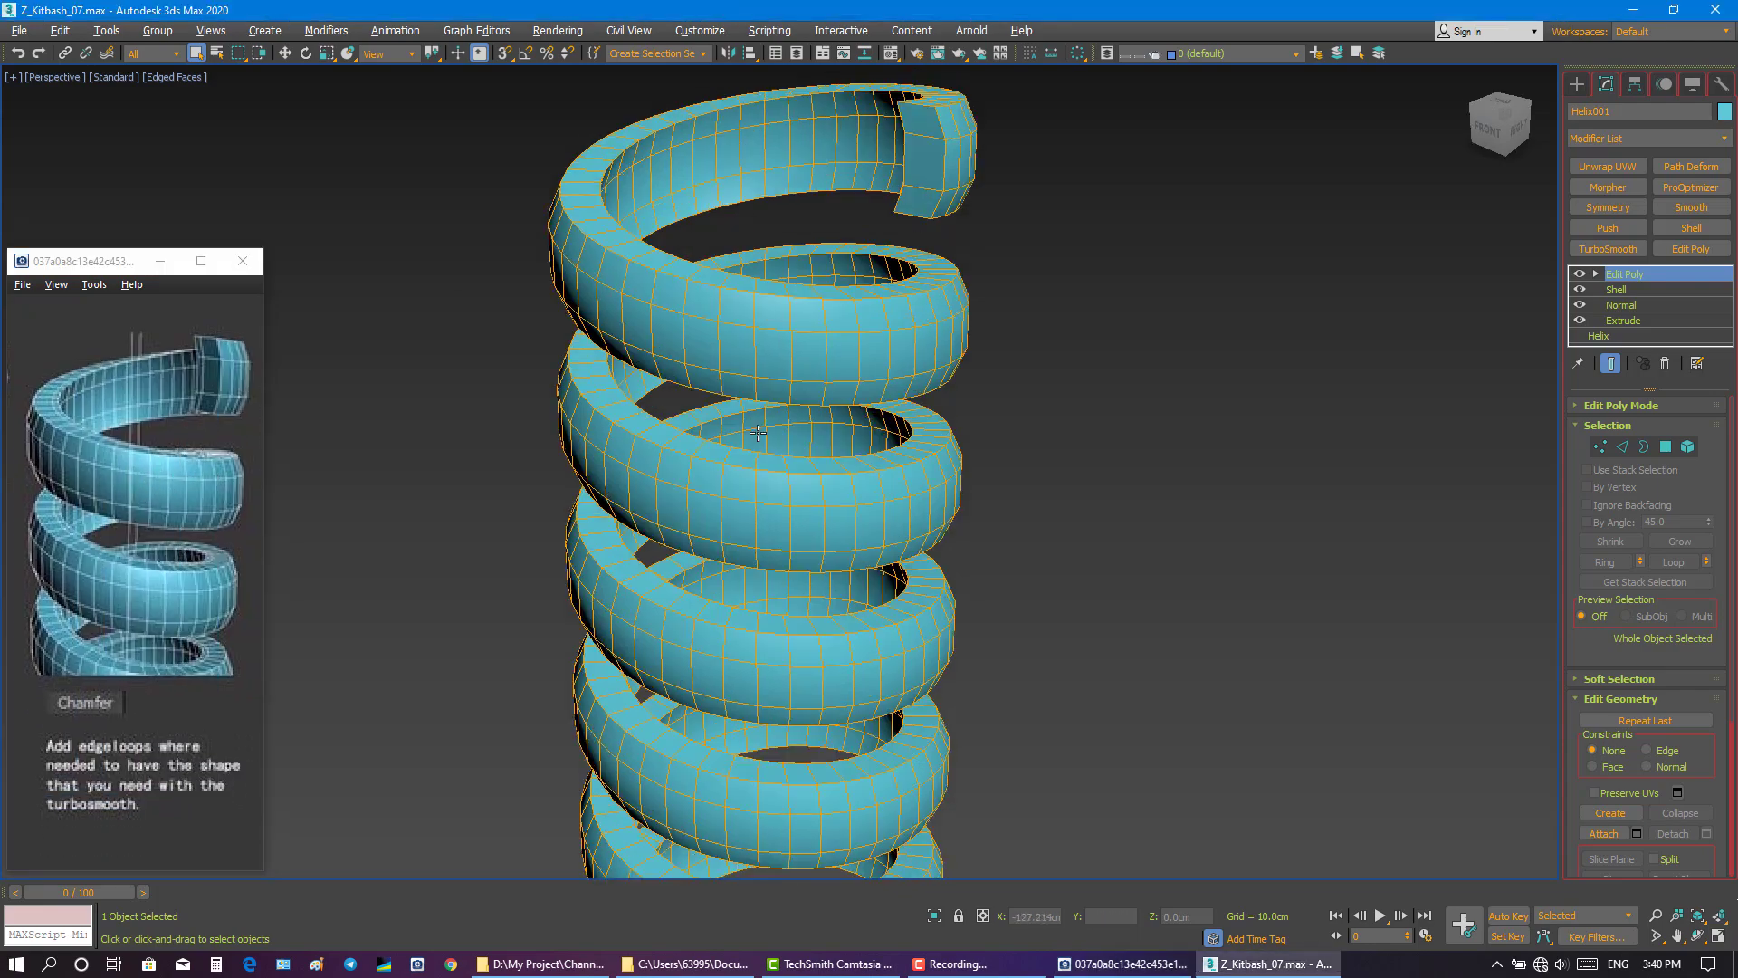
pyautogui.keyDown('alt'); pyautogui.moveTo(751, 381); pyautogui.dragTo(1036, 453, button='middle'); pyautogui.keyUp('alt')
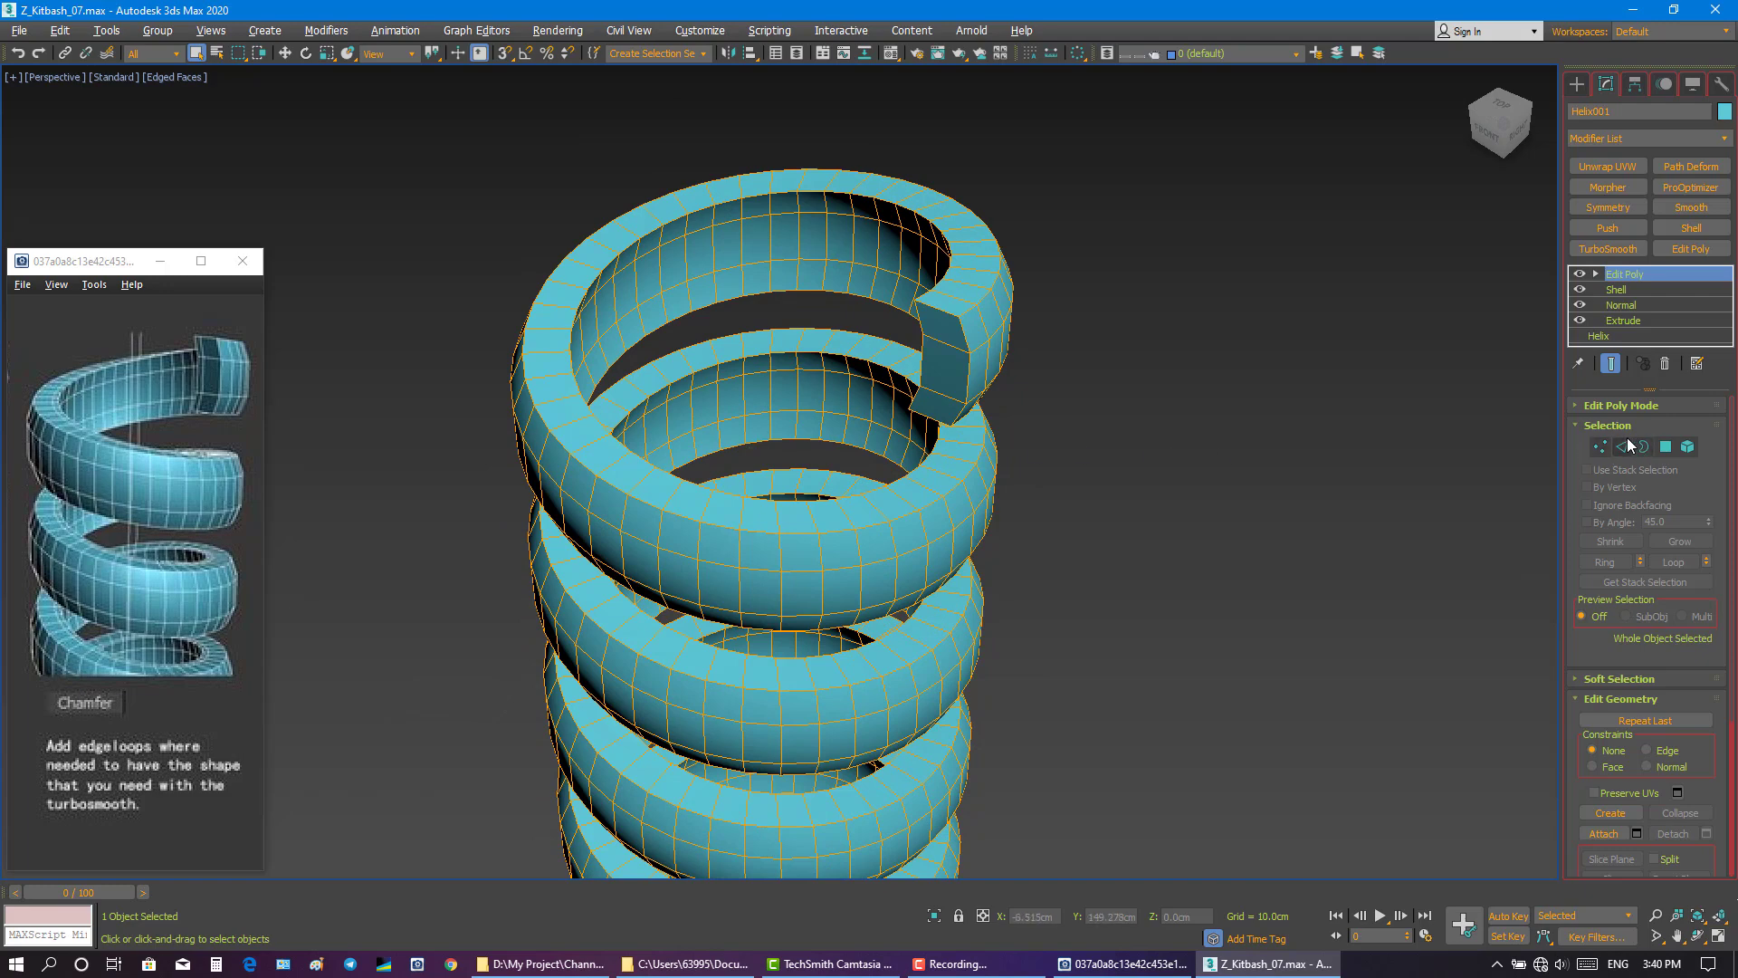
pyautogui.click(1625, 444)
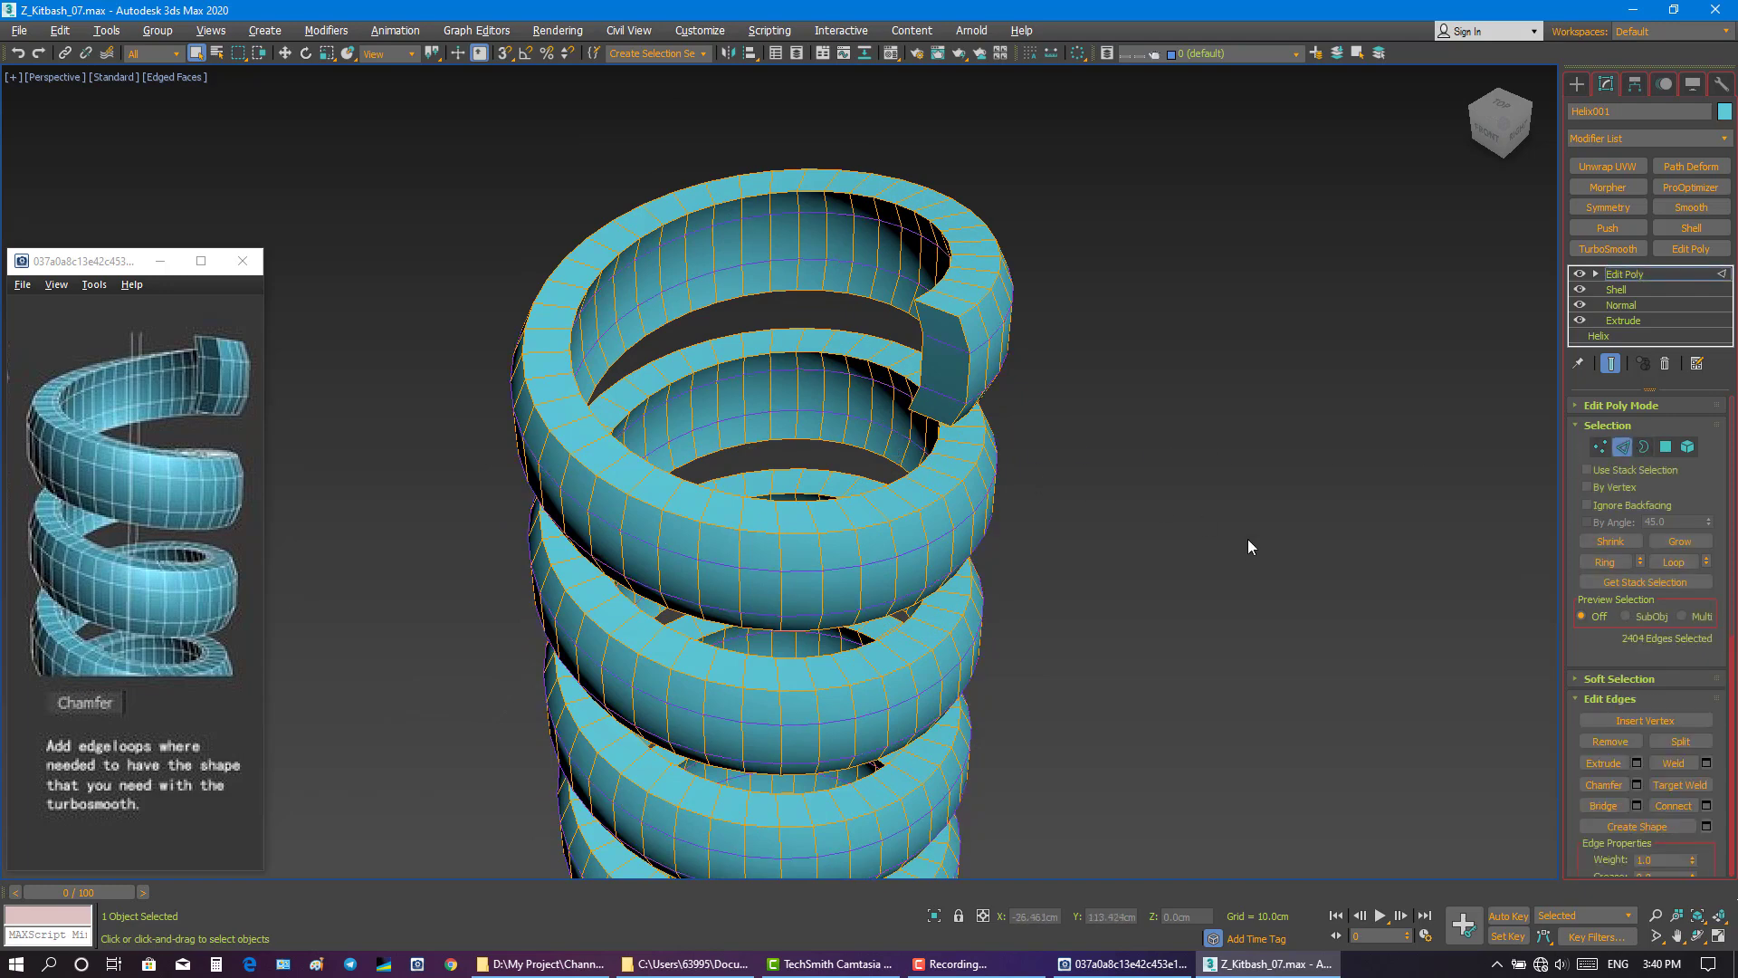
# - Add TurboSmooth with 2 iterations and Isoline Display enabled
pyautogui.click(1622, 443)
pyautogui.click(1633, 252)
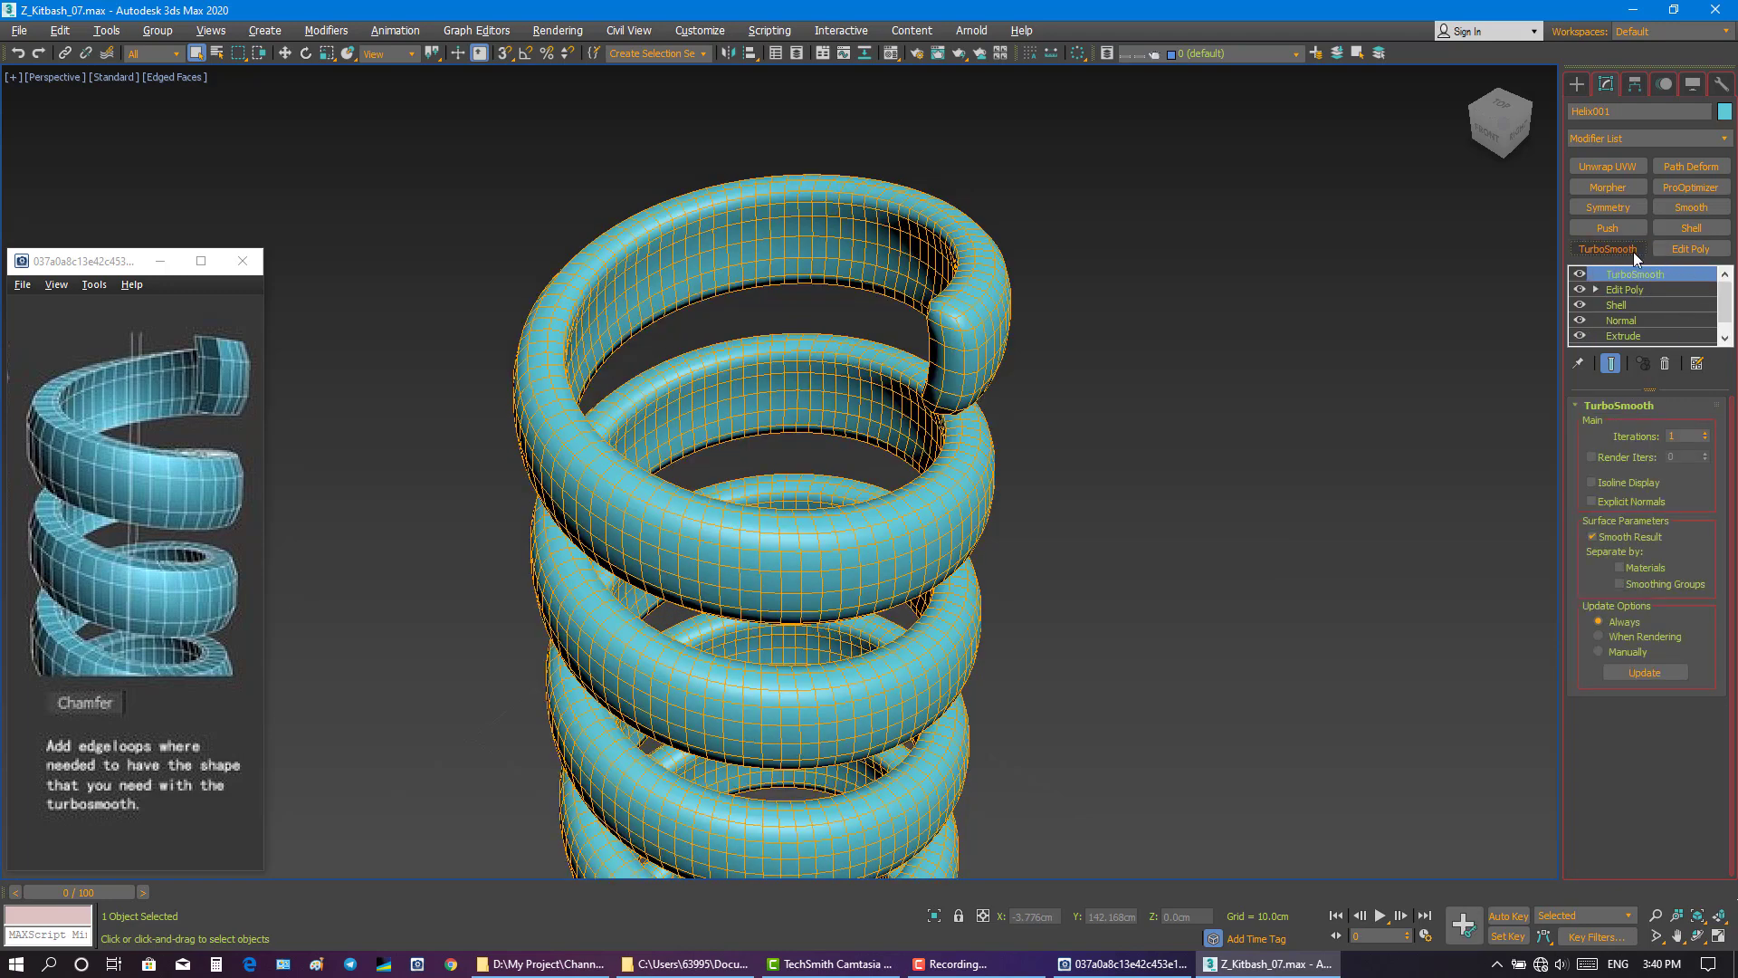
pyautogui.click(1628, 483)
pyautogui.click(1705, 432)
pyautogui.scroll(-5, 1041, 504)
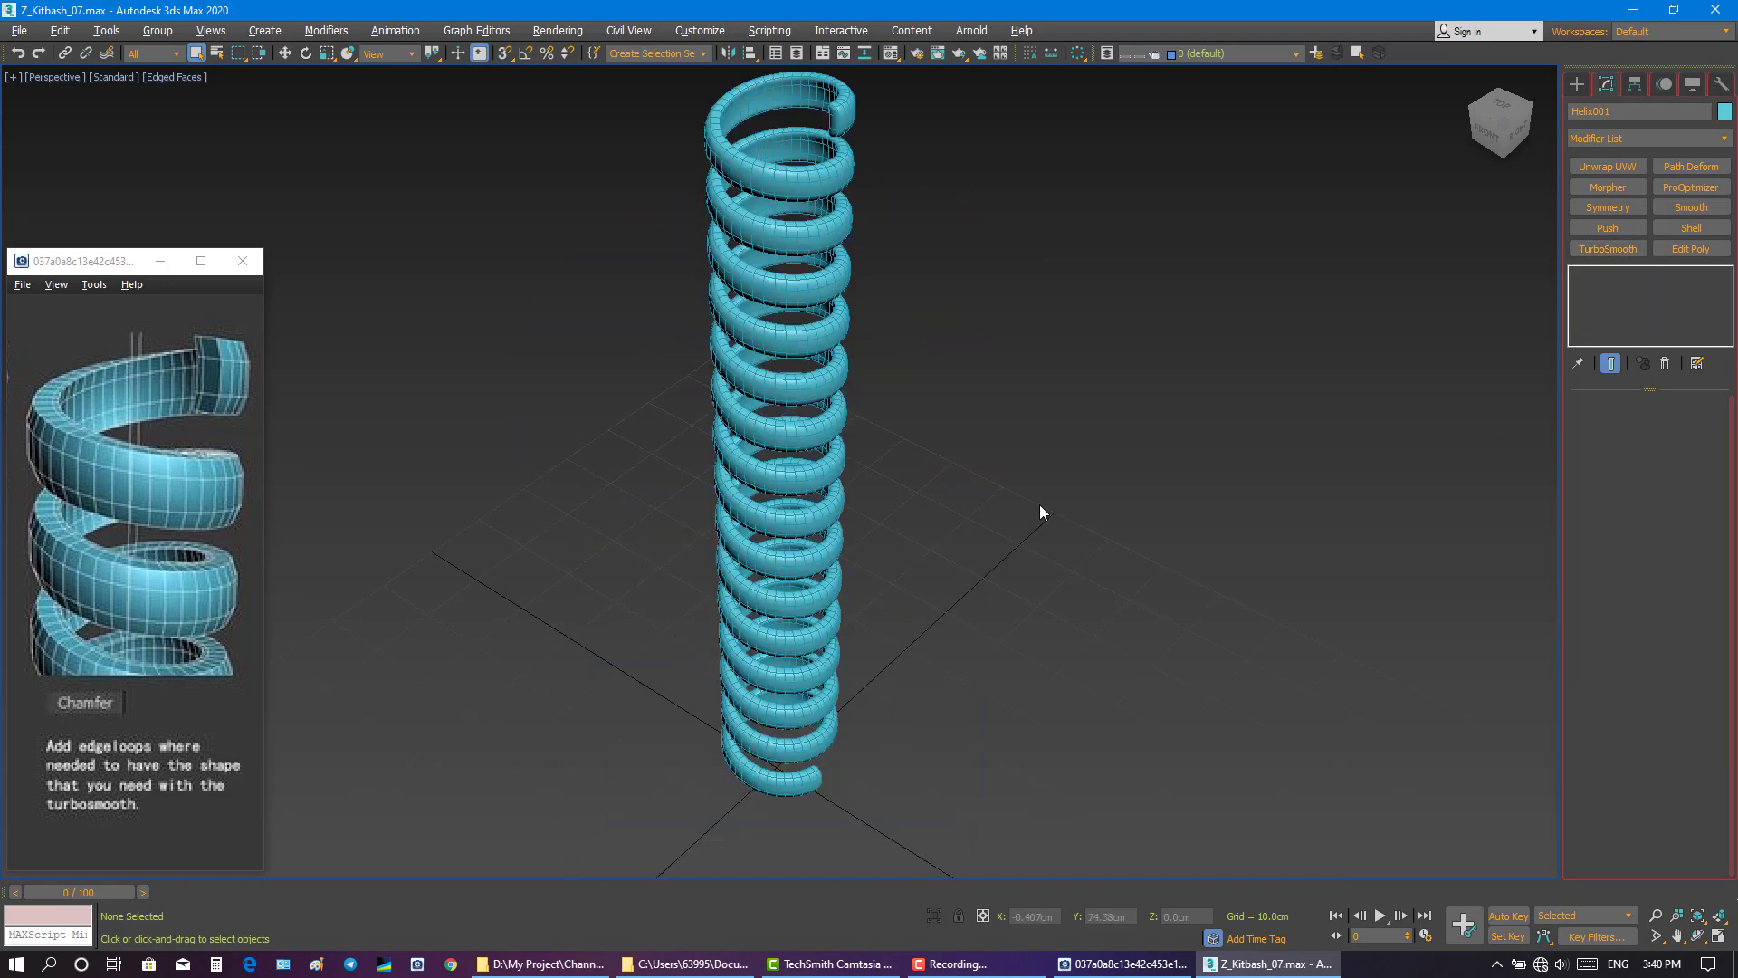
# - Preview the smoothed spring with edges hidden, then reselect it and turn TurboSmooth off
pyautogui.click(1041, 503)
pyautogui.keyDown('alt'); pyautogui.moveTo(1041, 504); pyautogui.dragTo(1057, 451, button='middle'); pyautogui.keyUp('alt')
pyautogui.scroll(4, 942, 471)
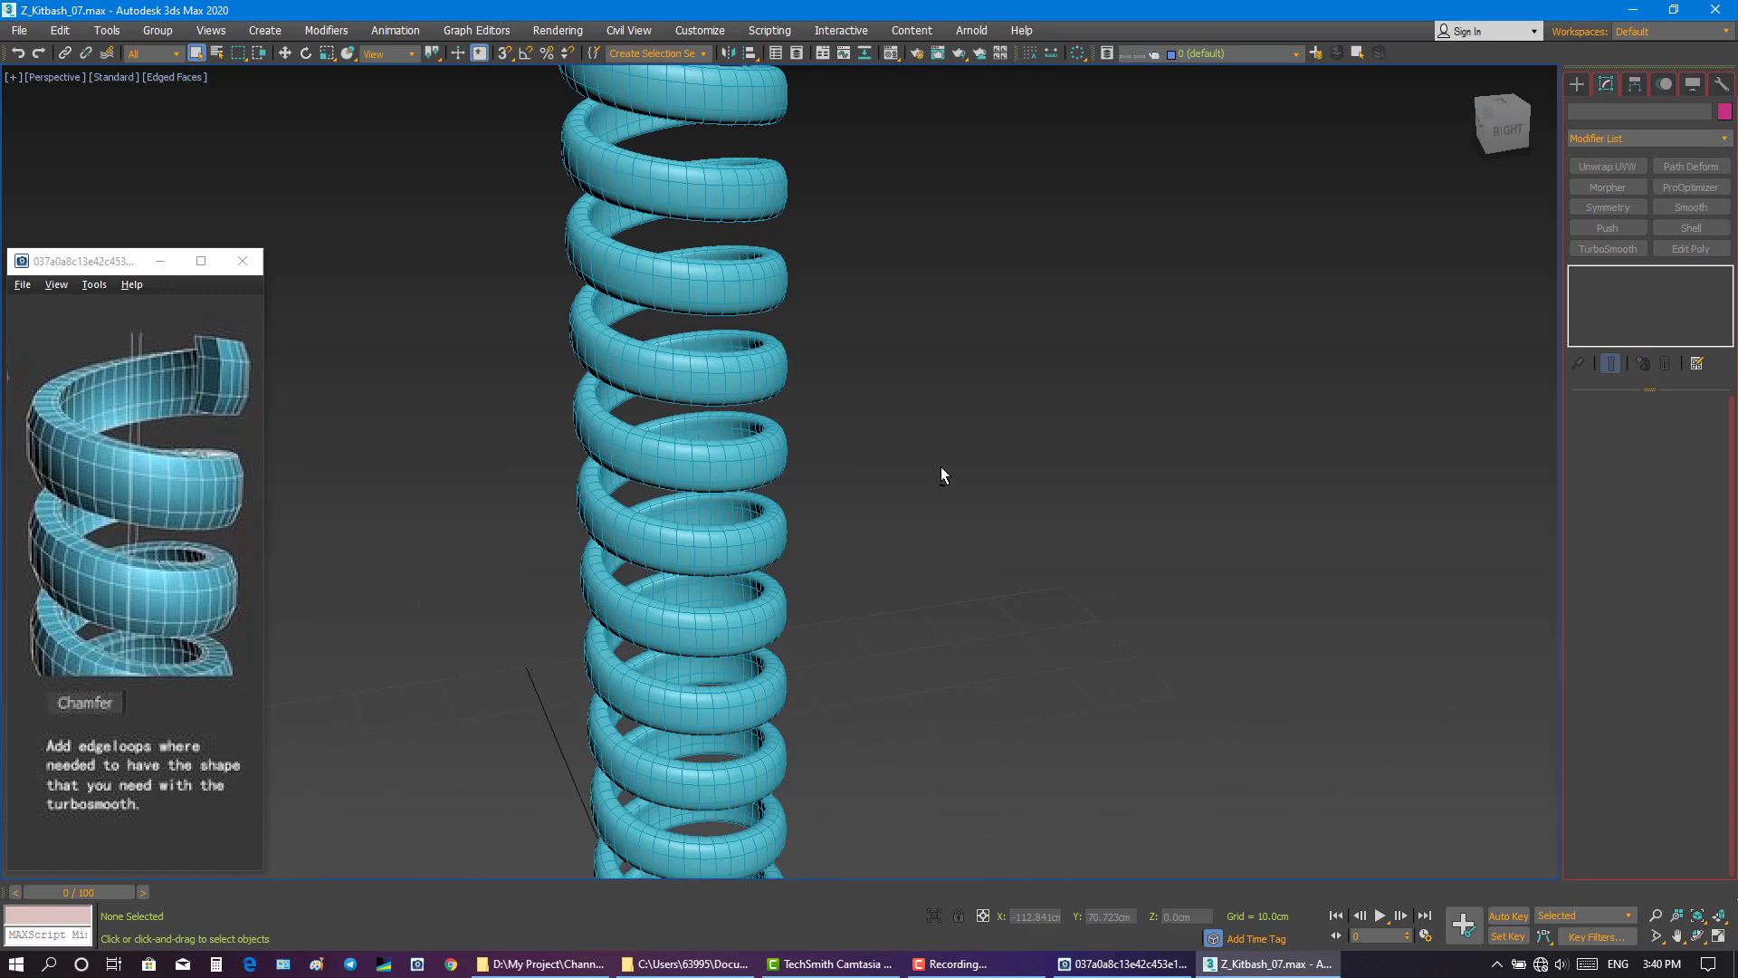
pyautogui.press('F4')
pyautogui.moveTo(807, 399)
pyautogui.mouseDown(button='middle')
pyautogui.moveTo(851, 456)
pyautogui.moveTo(738, 472)
pyautogui.moveTo(876, 497)
pyautogui.moveTo(812, 534)
pyautogui.mouseUp(button='middle')
pyautogui.scroll(3, 823, 515)
pyautogui.scroll(2, 830, 516)
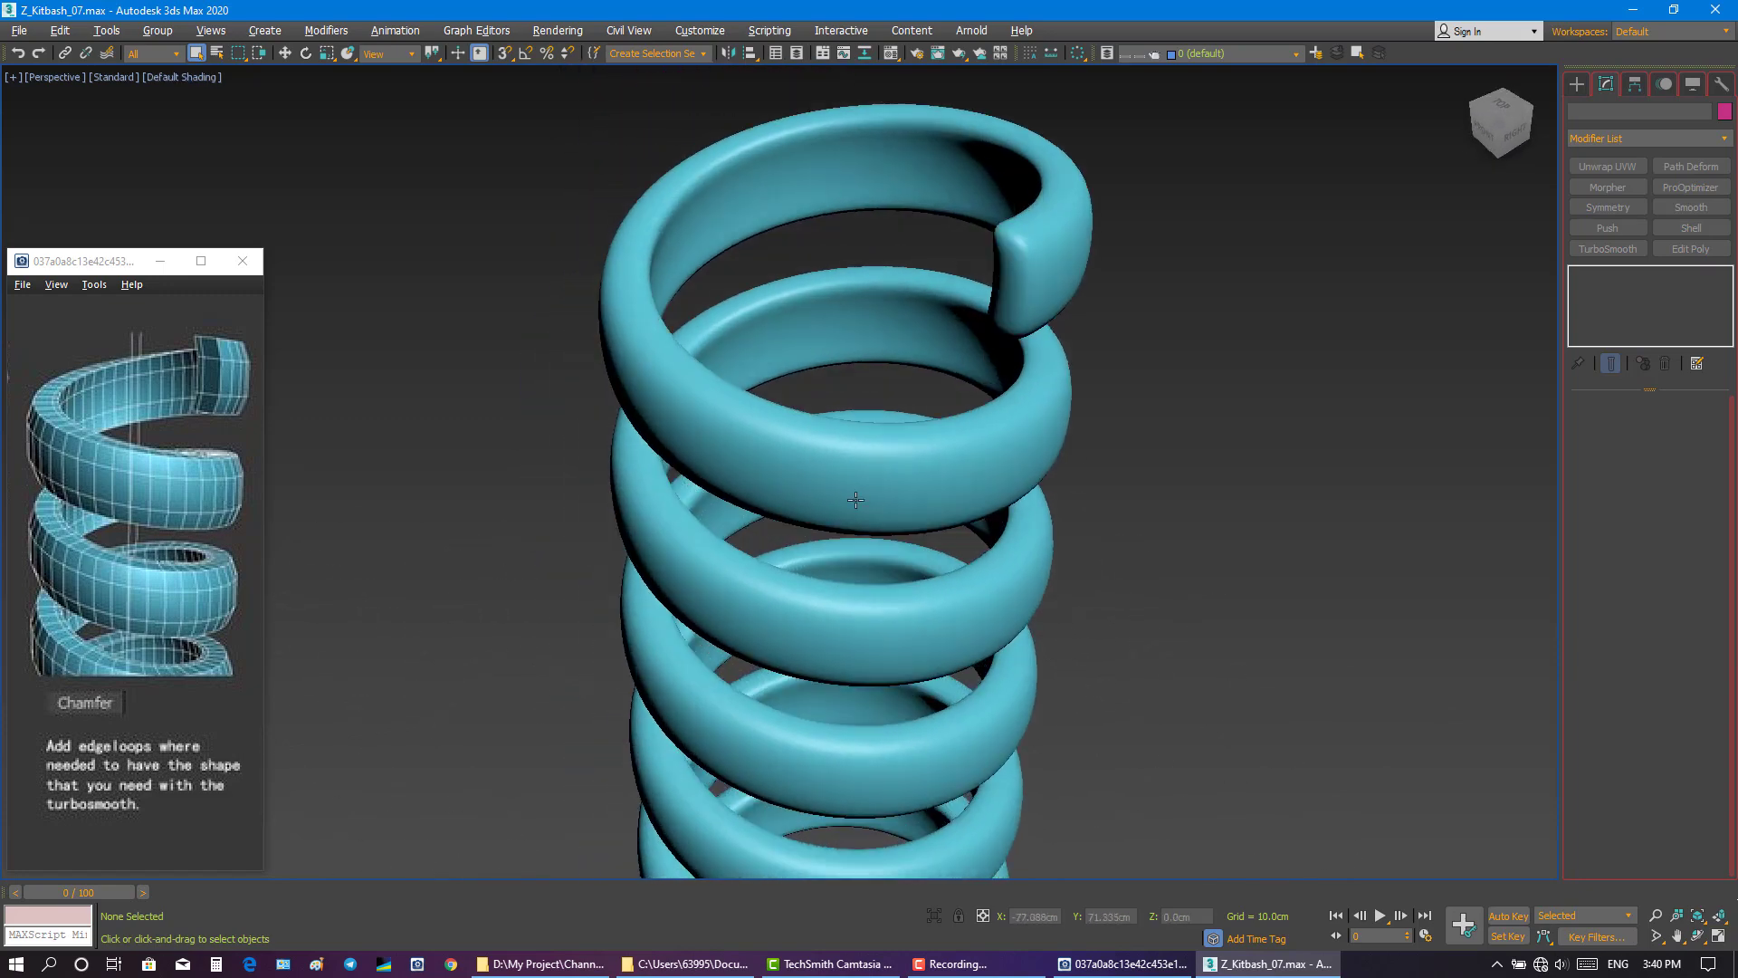
pyautogui.click(812, 535)
pyautogui.press('F4')
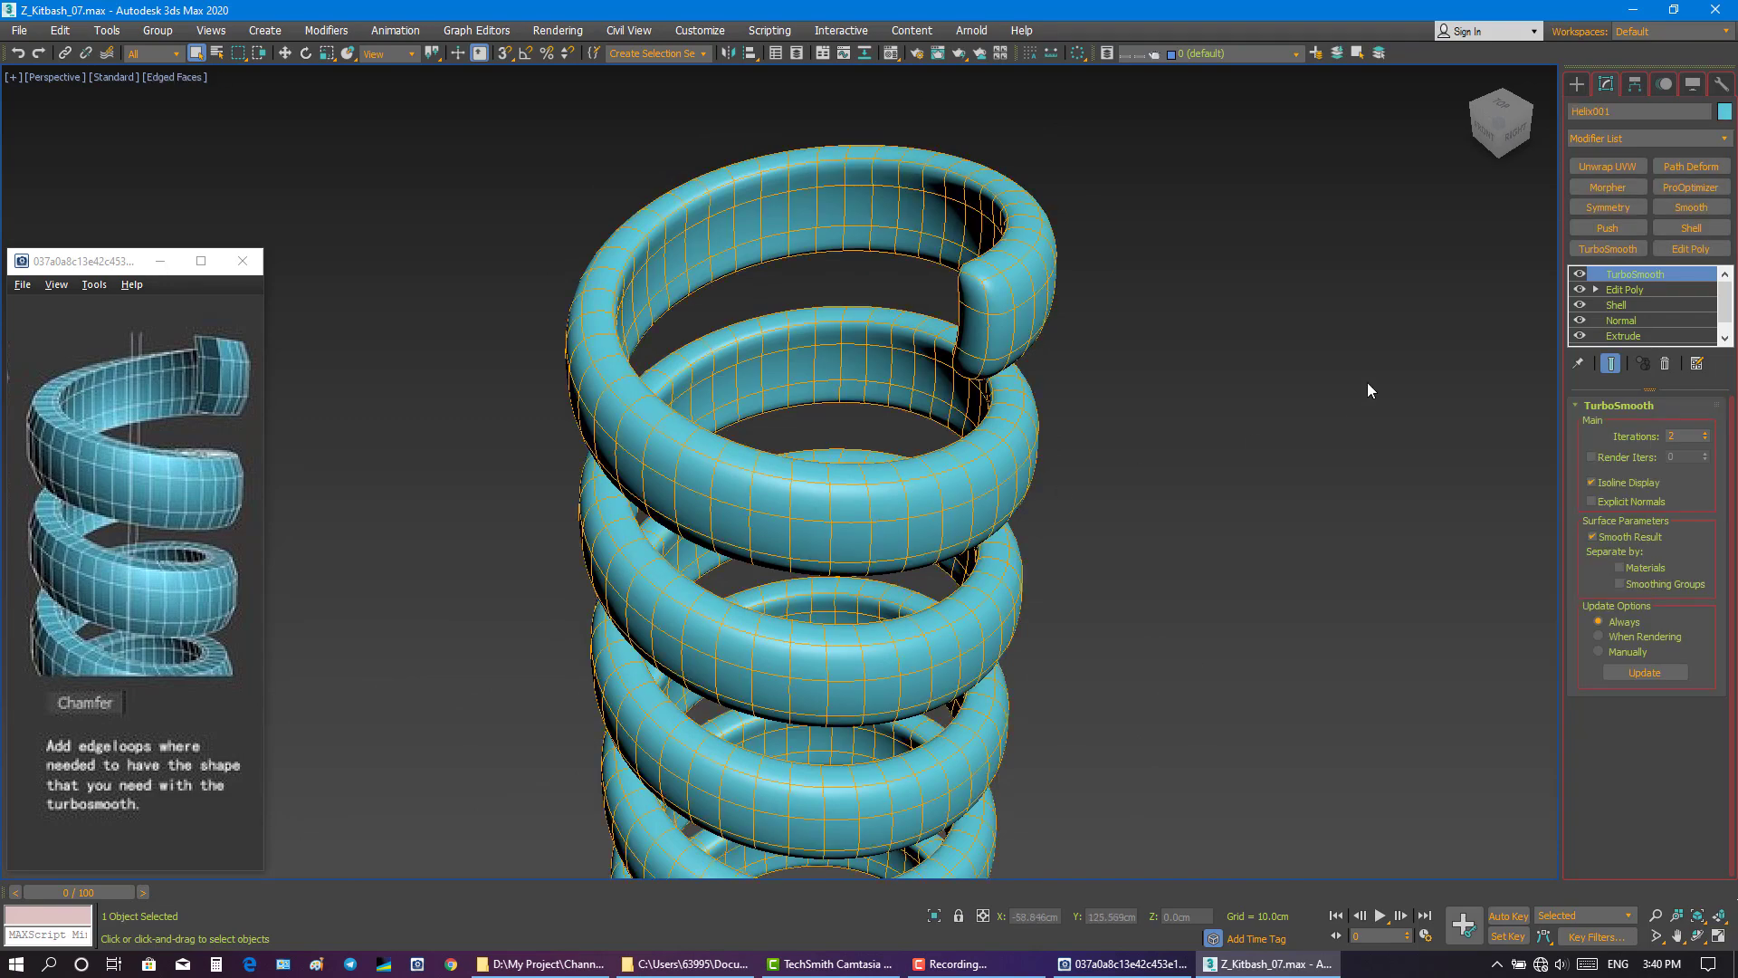
pyautogui.click(1581, 274)
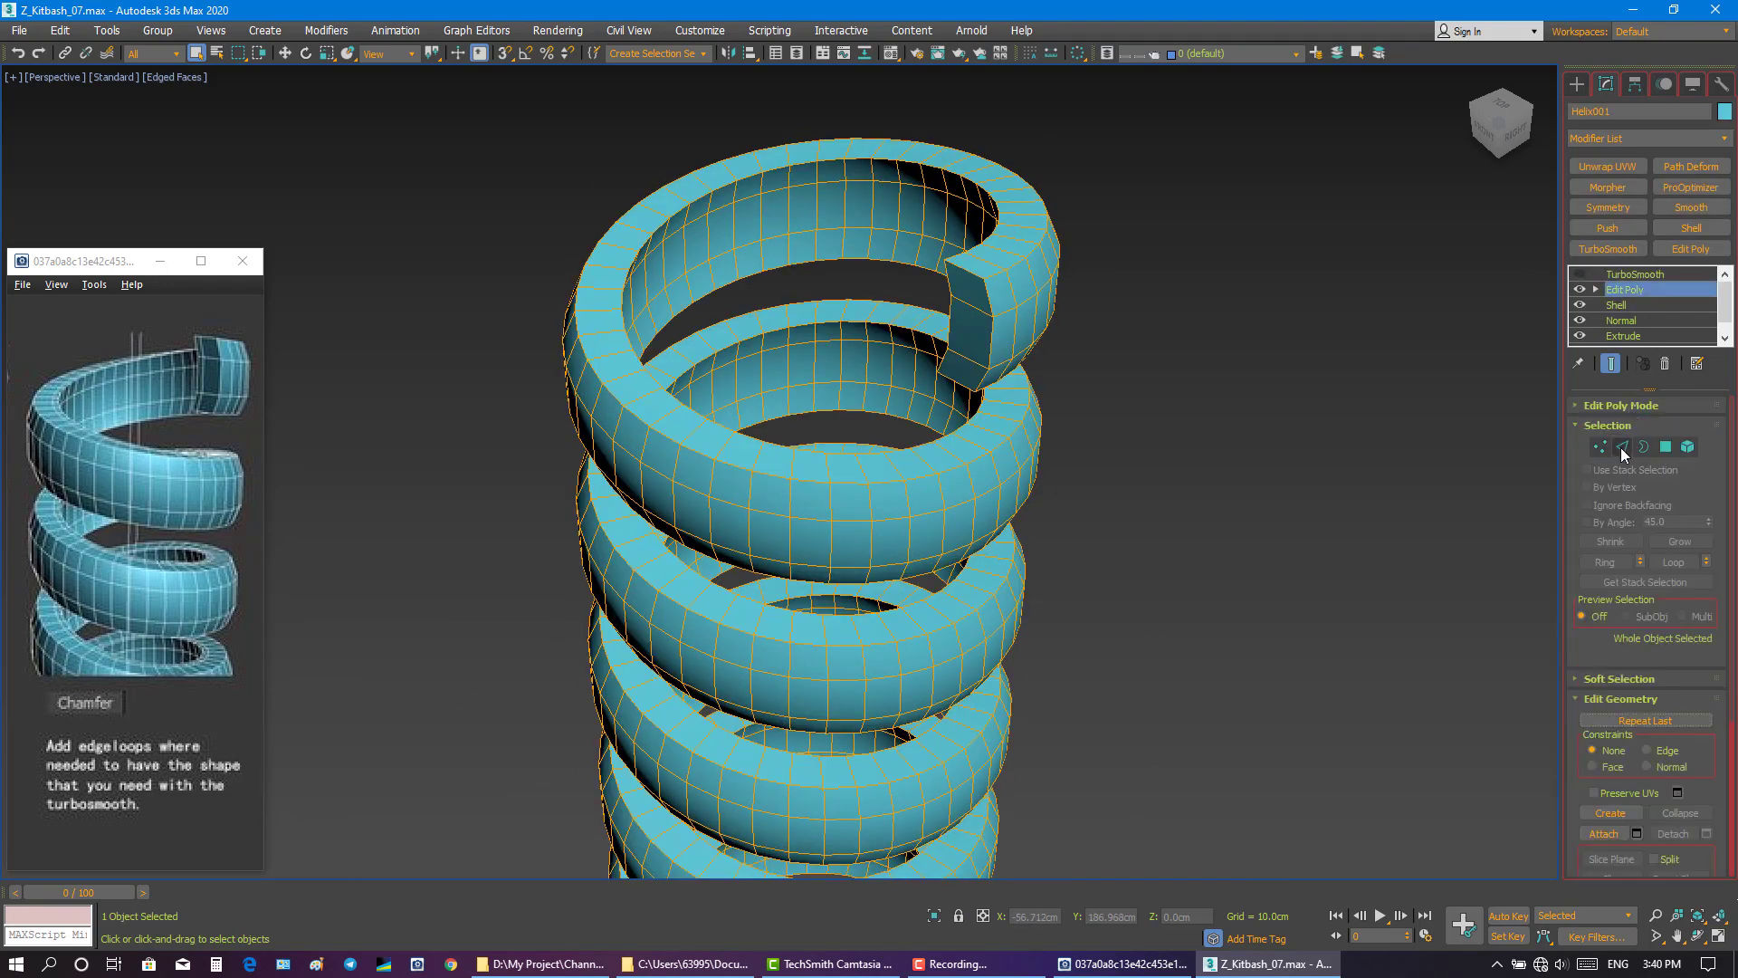
# - Connect the coil's edge ring with one slid edge loop, then re-enable TurboSmooth
pyautogui.click(1621, 446)
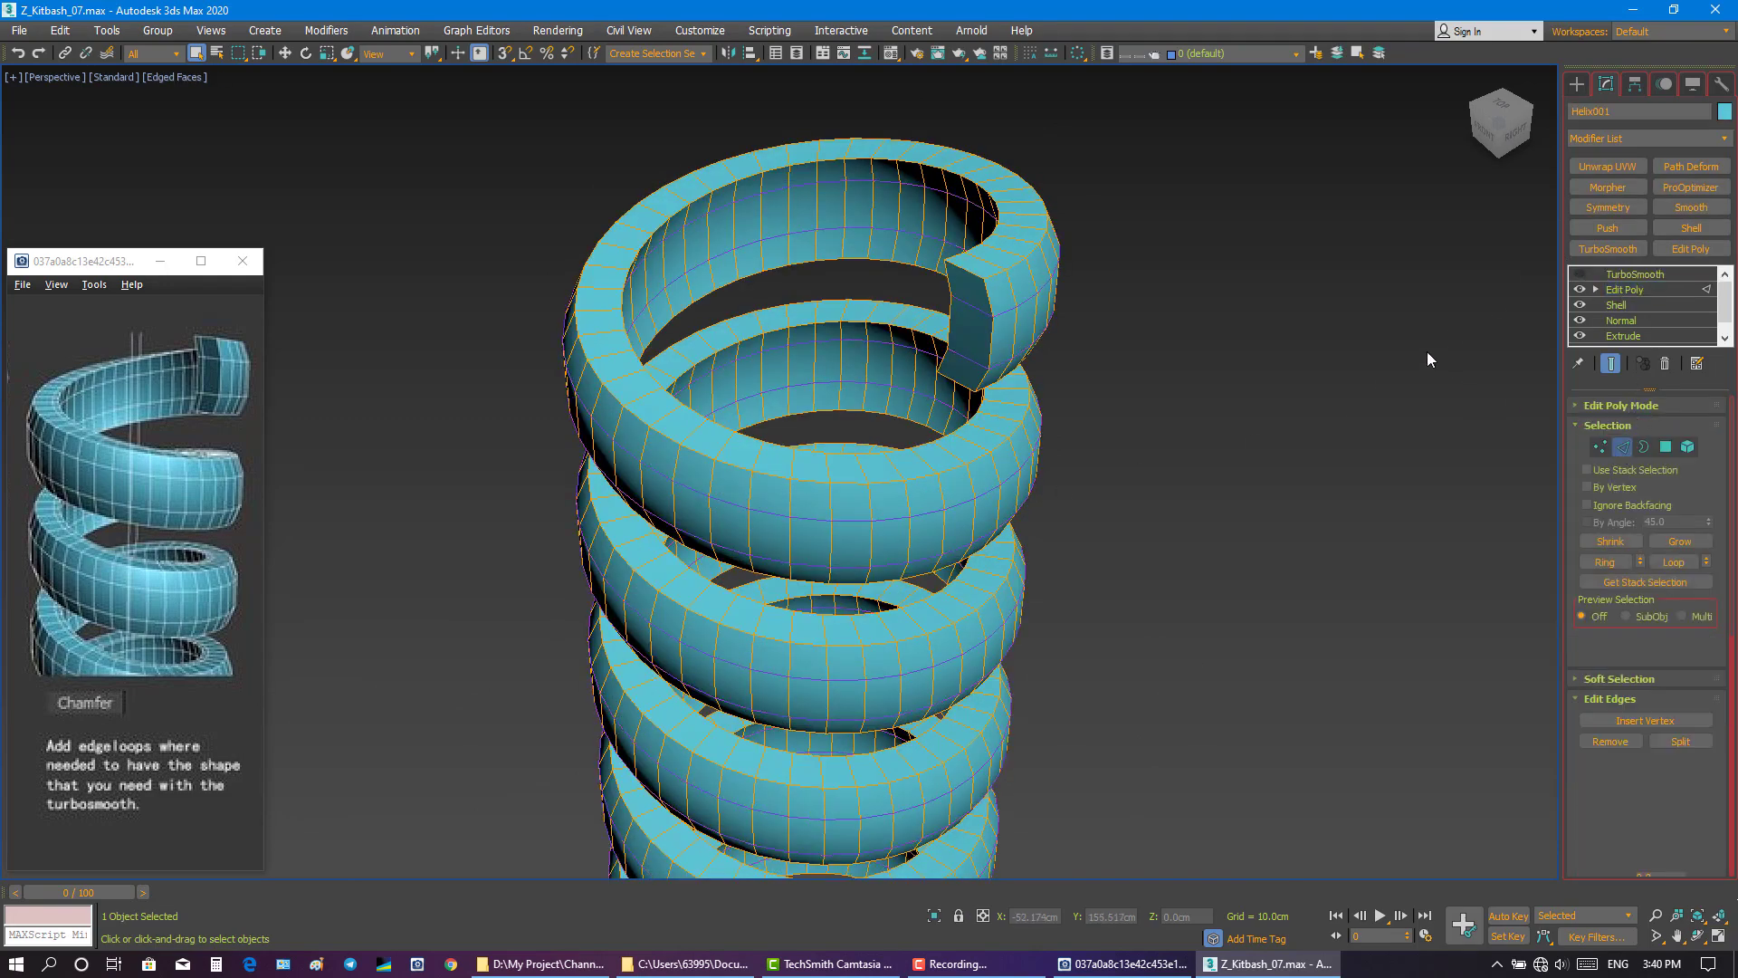
pyautogui.doubleClick(929, 465)
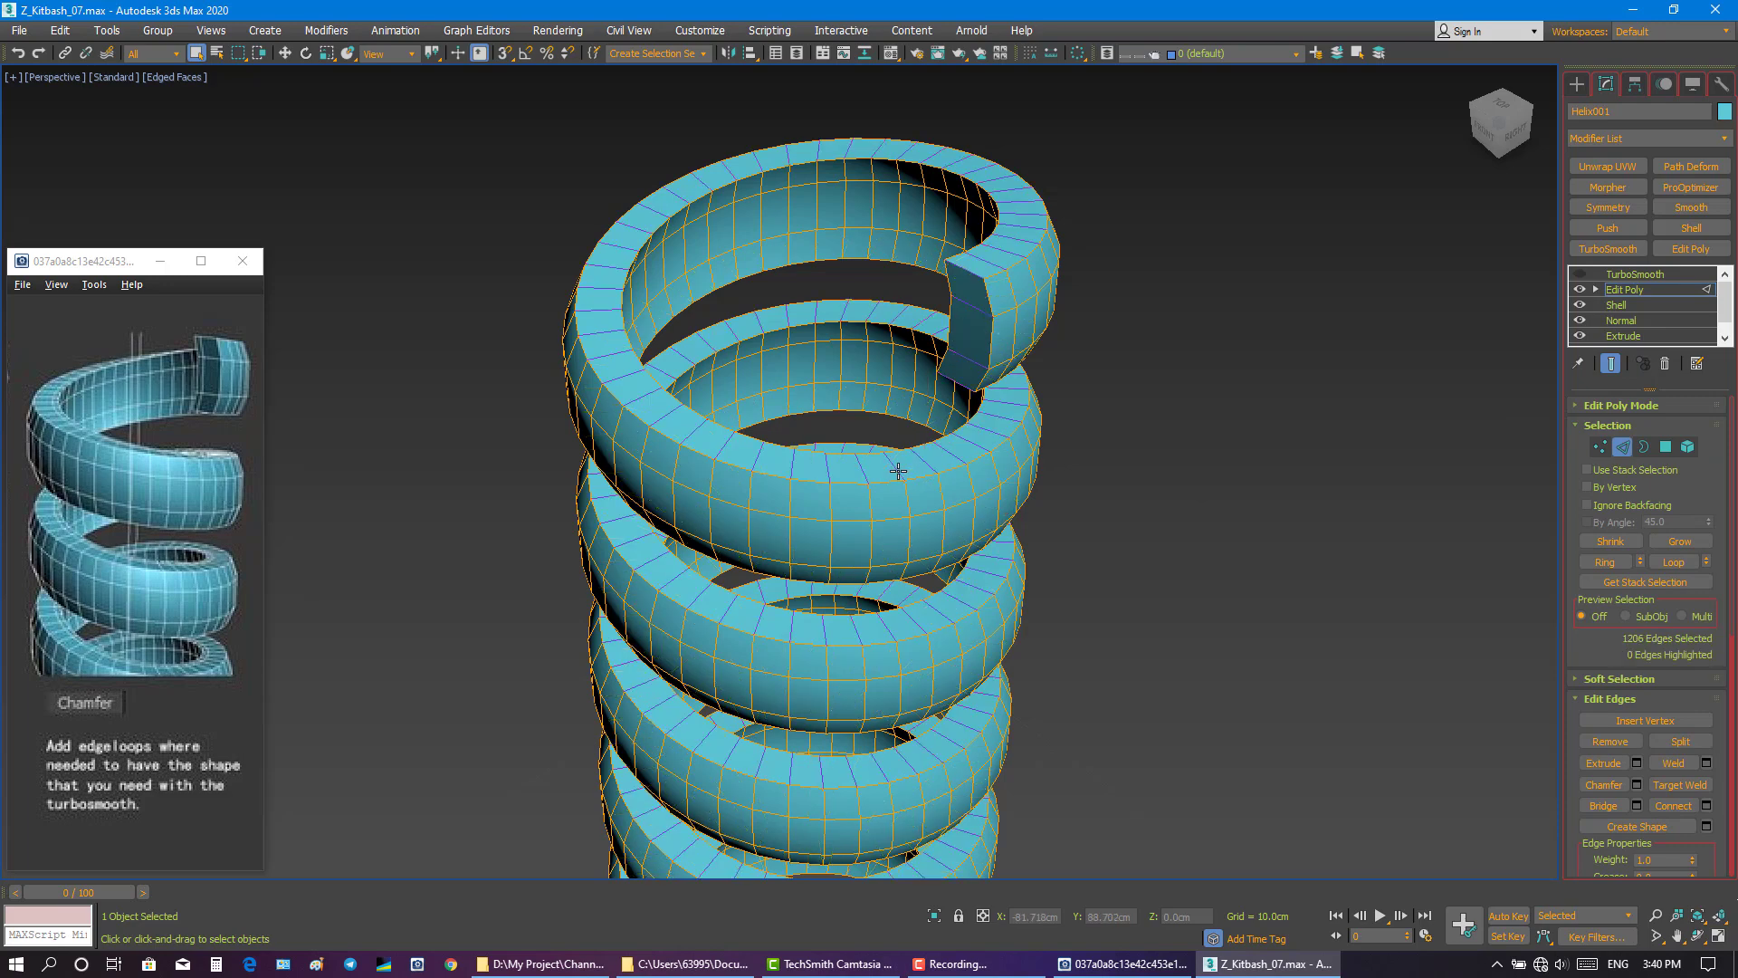
pyautogui.rightClick(898, 471)
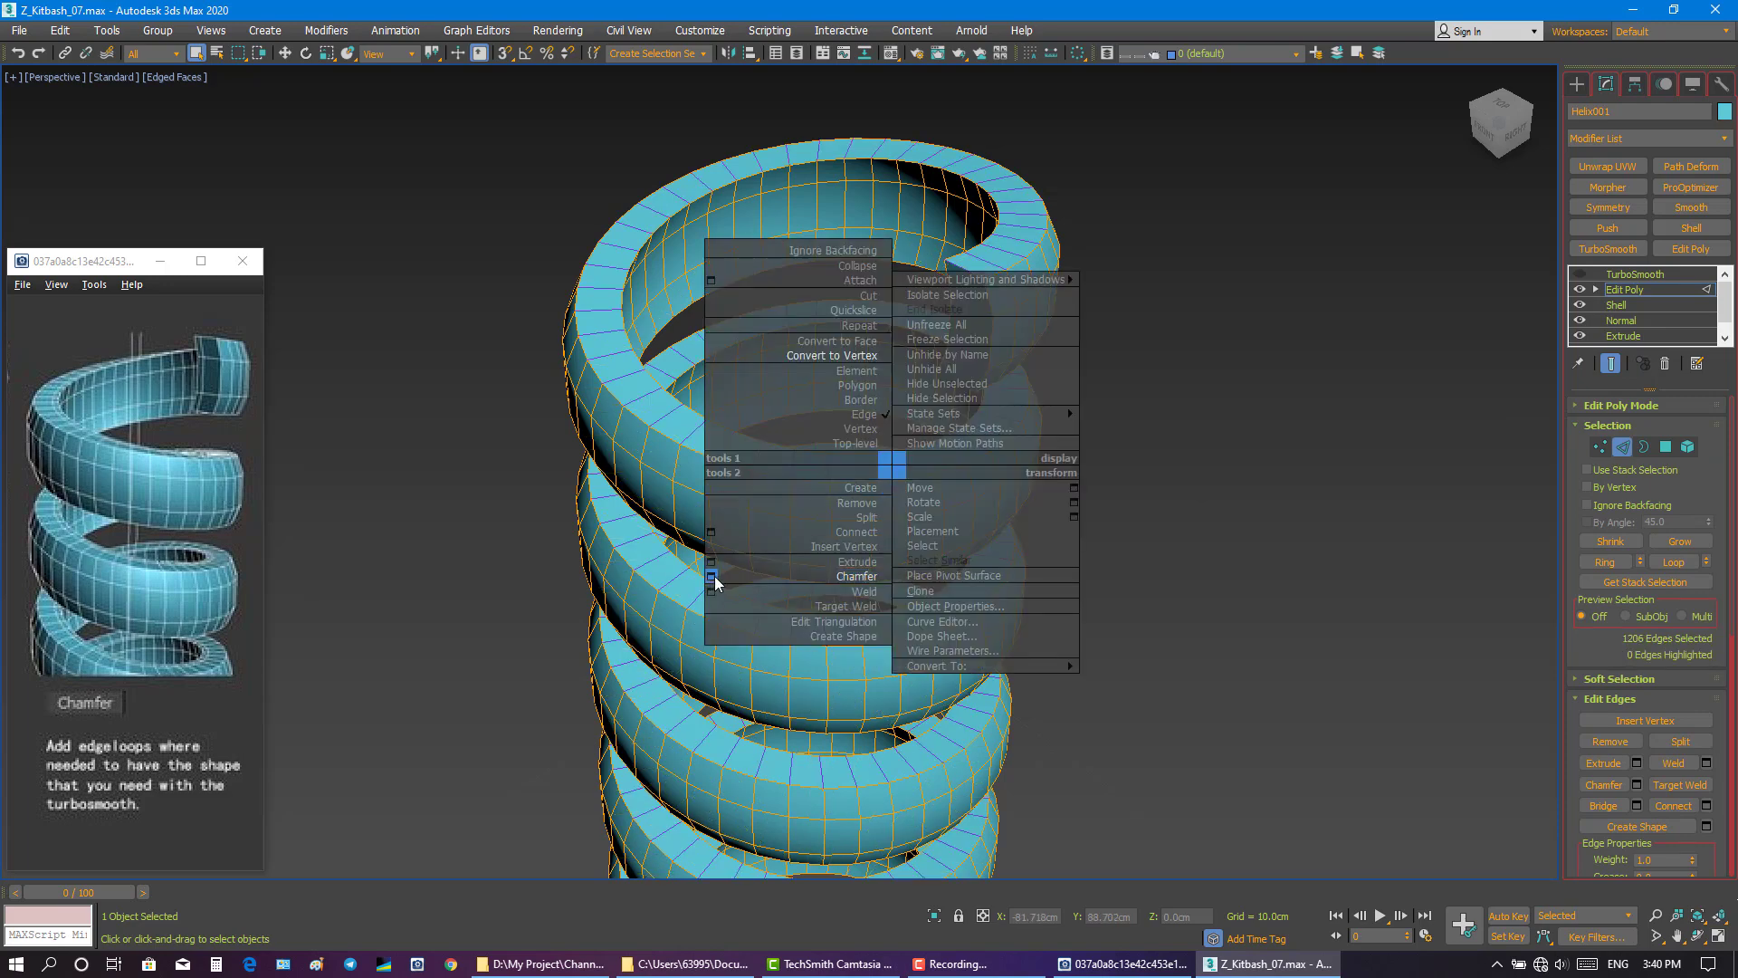
pyautogui.click(711, 532)
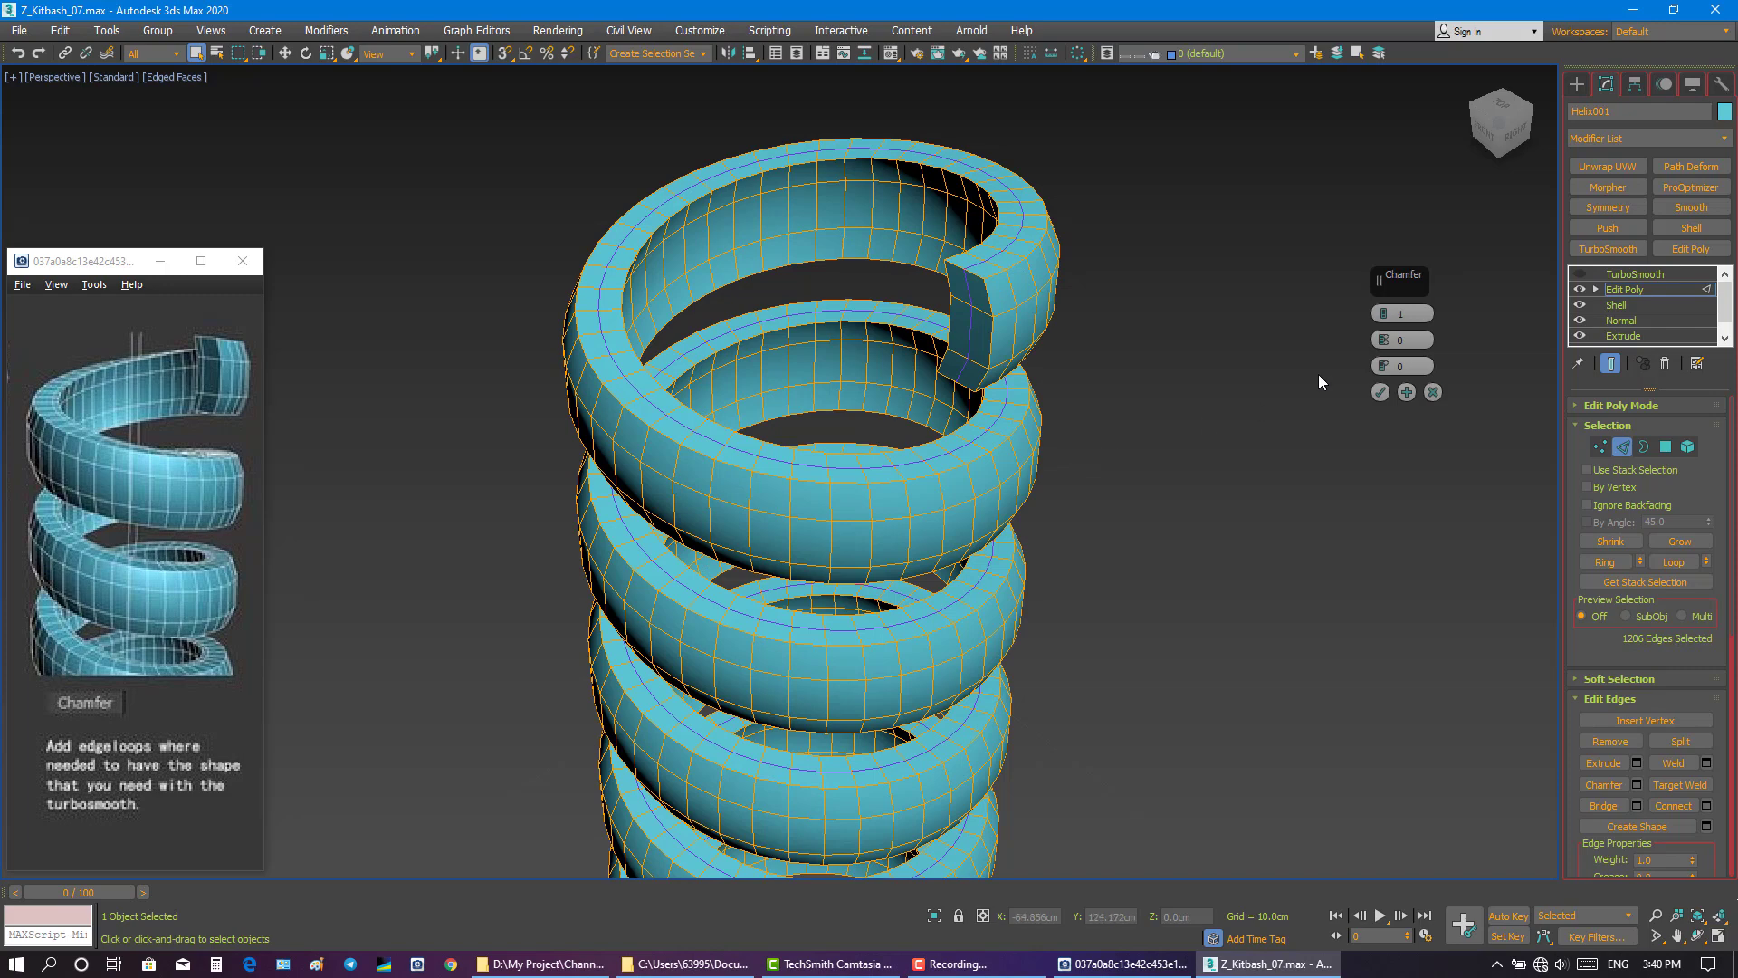
pyautogui.moveTo(1383, 373); pyautogui.dragTo(1435, 367)
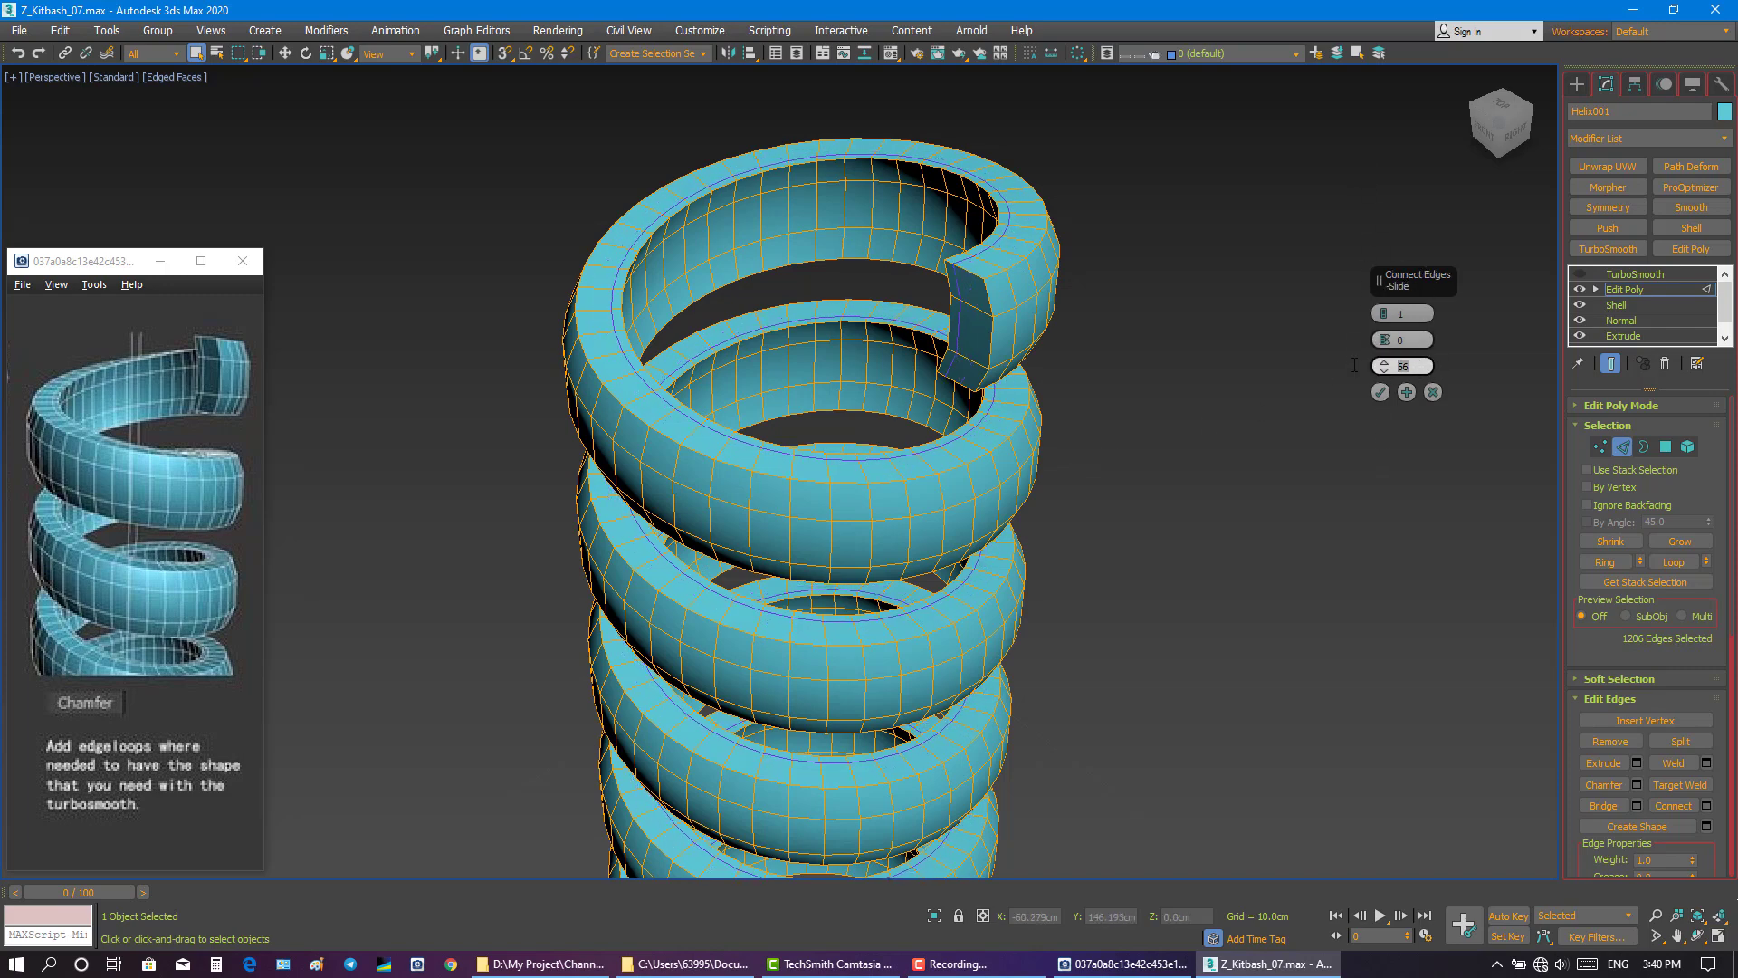
pyautogui.click(1380, 392)
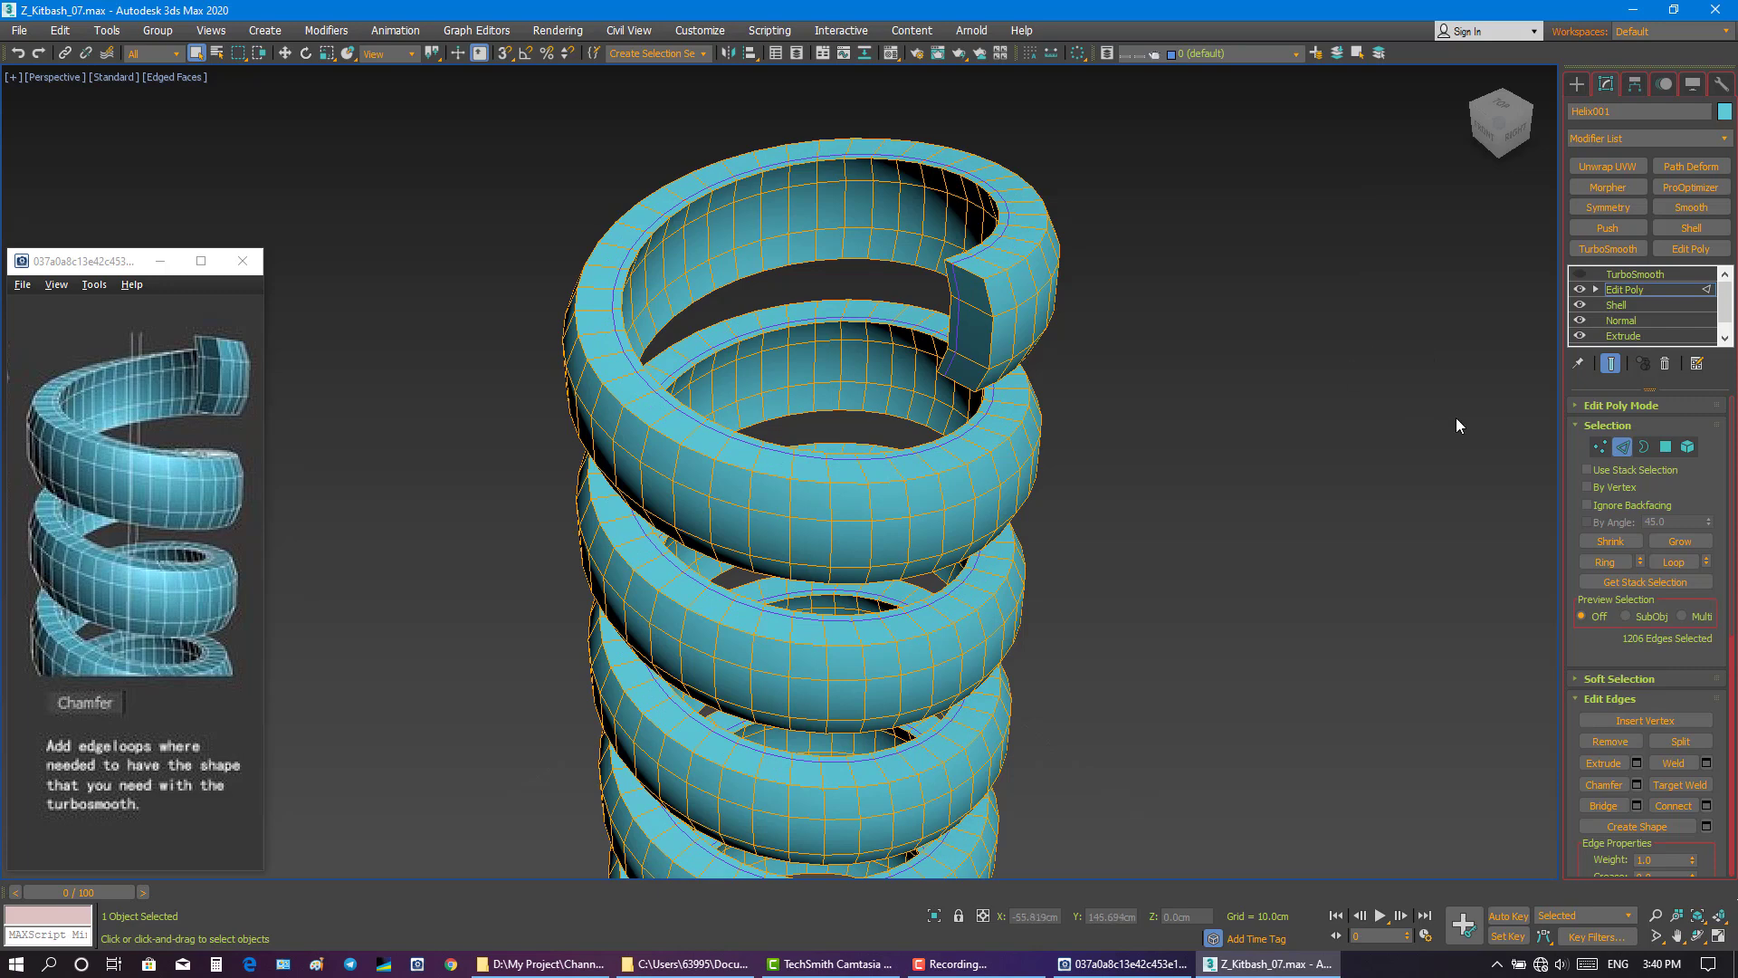
pyautogui.click(1629, 273)
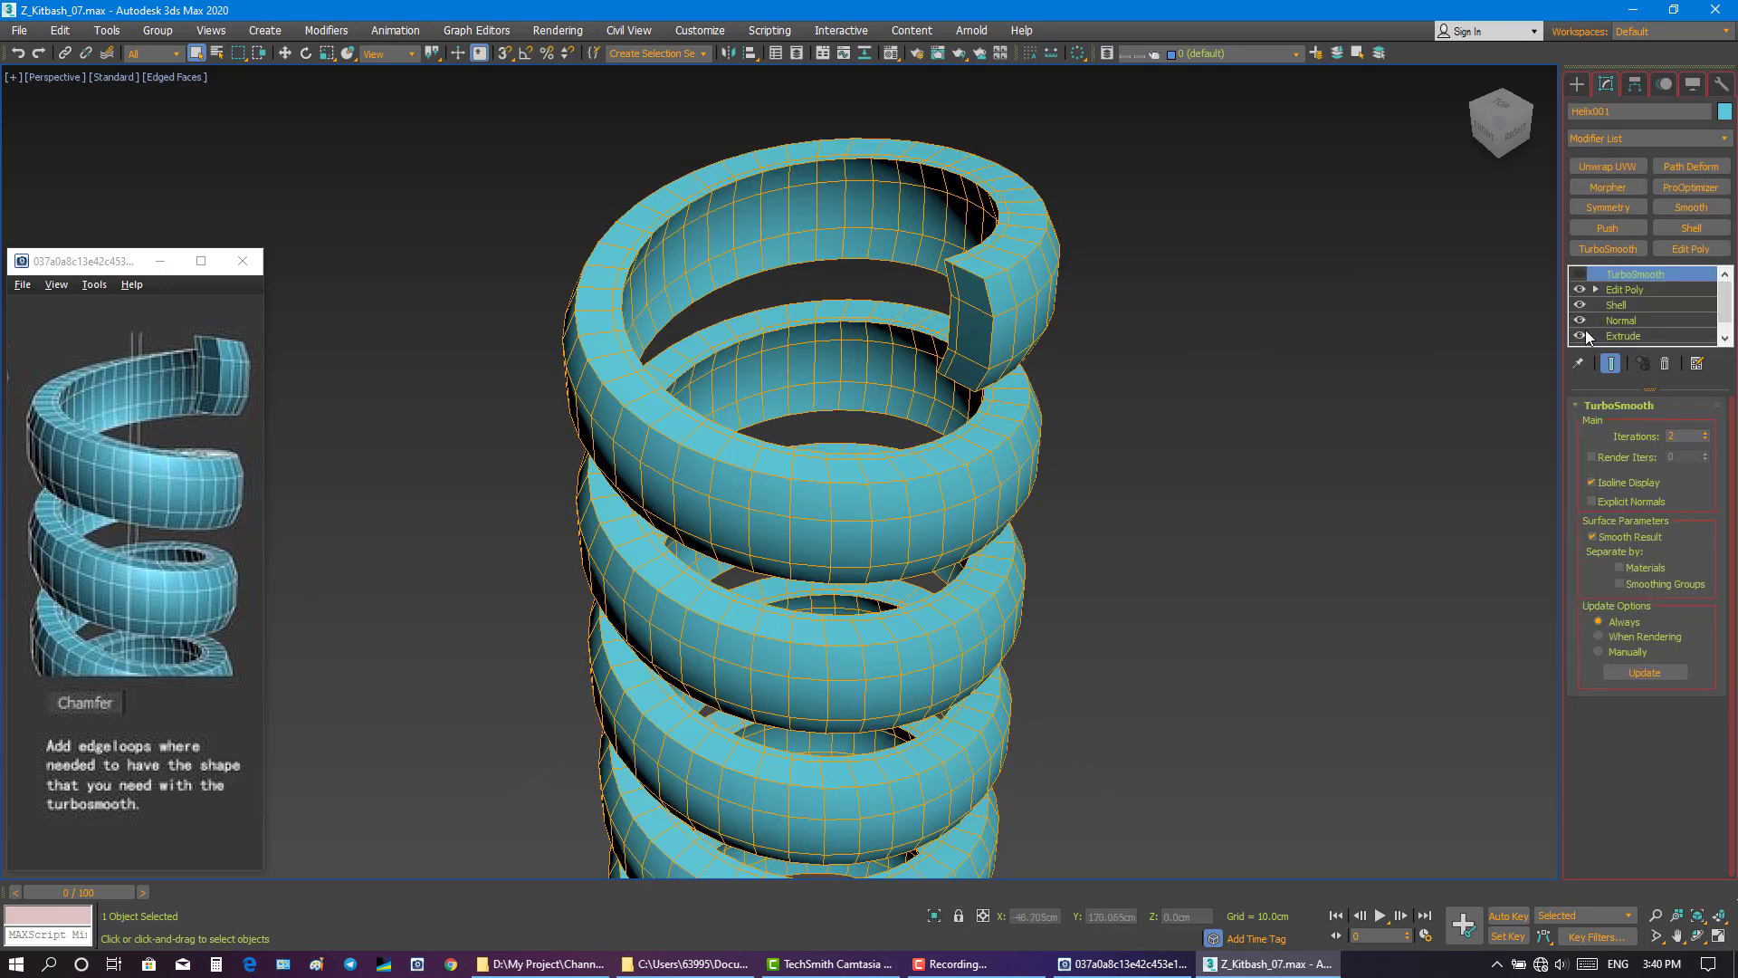
pyautogui.click(1578, 275)
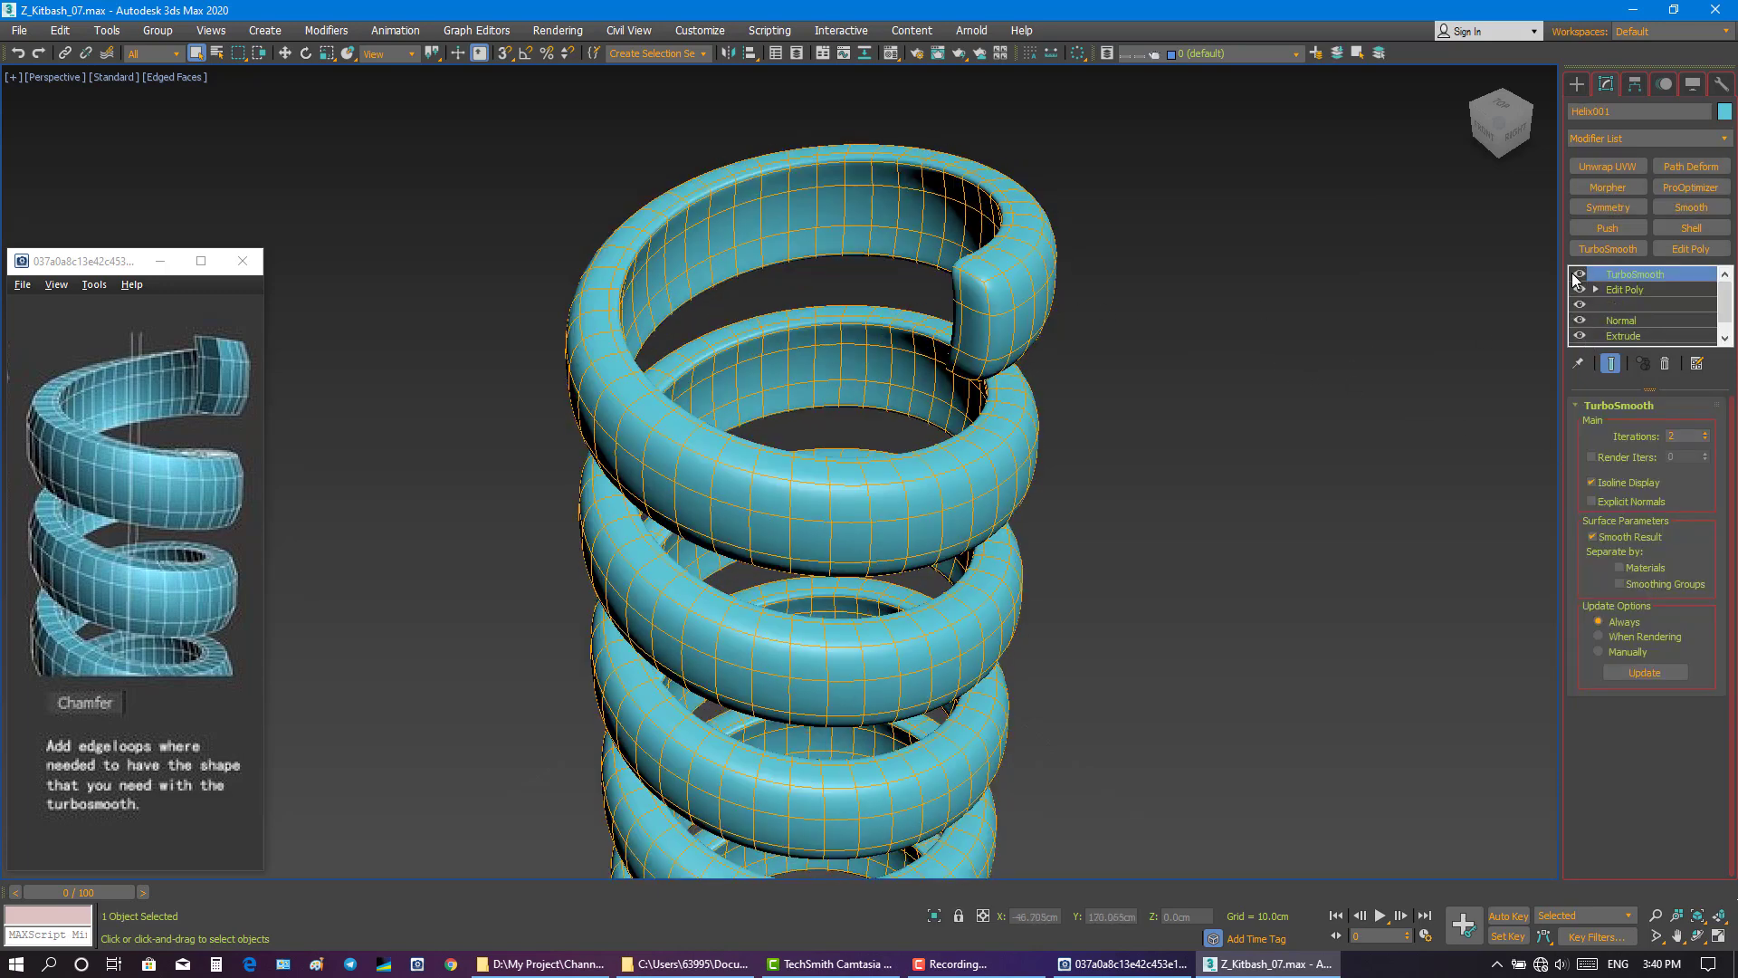
# - Toggle TurboSmooth off to compare the faceted coil, then frame it with edges hidden
pyautogui.click(1397, 311)
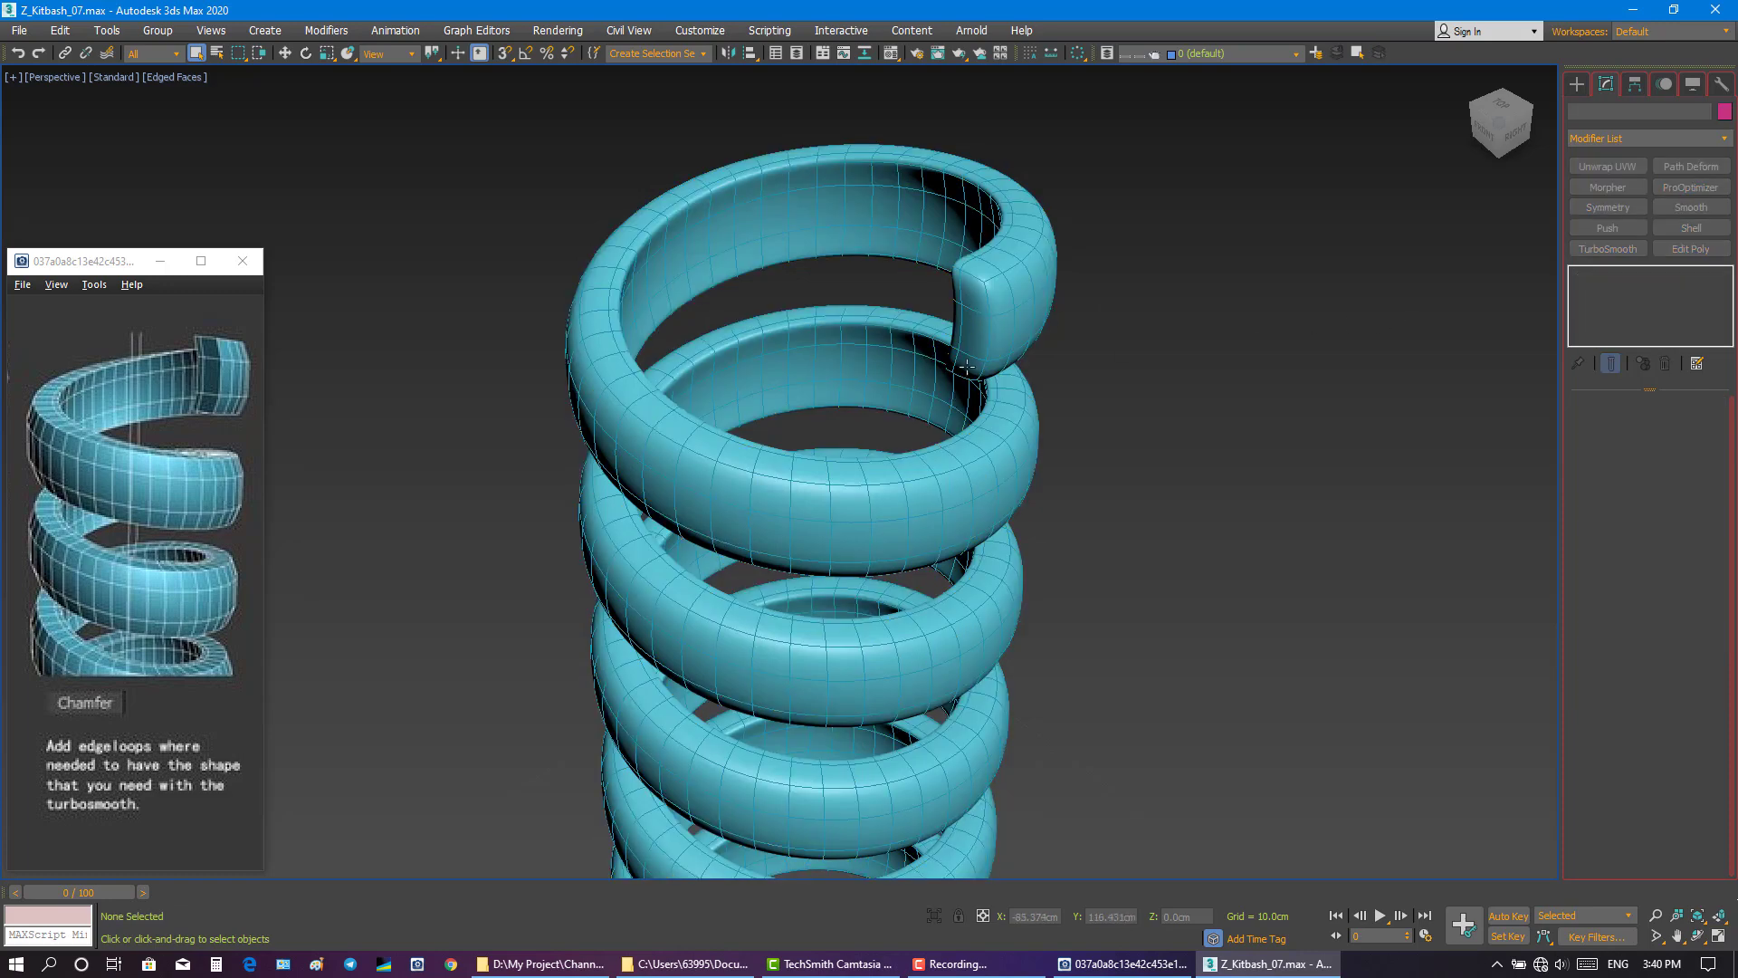
pyautogui.click(819, 491)
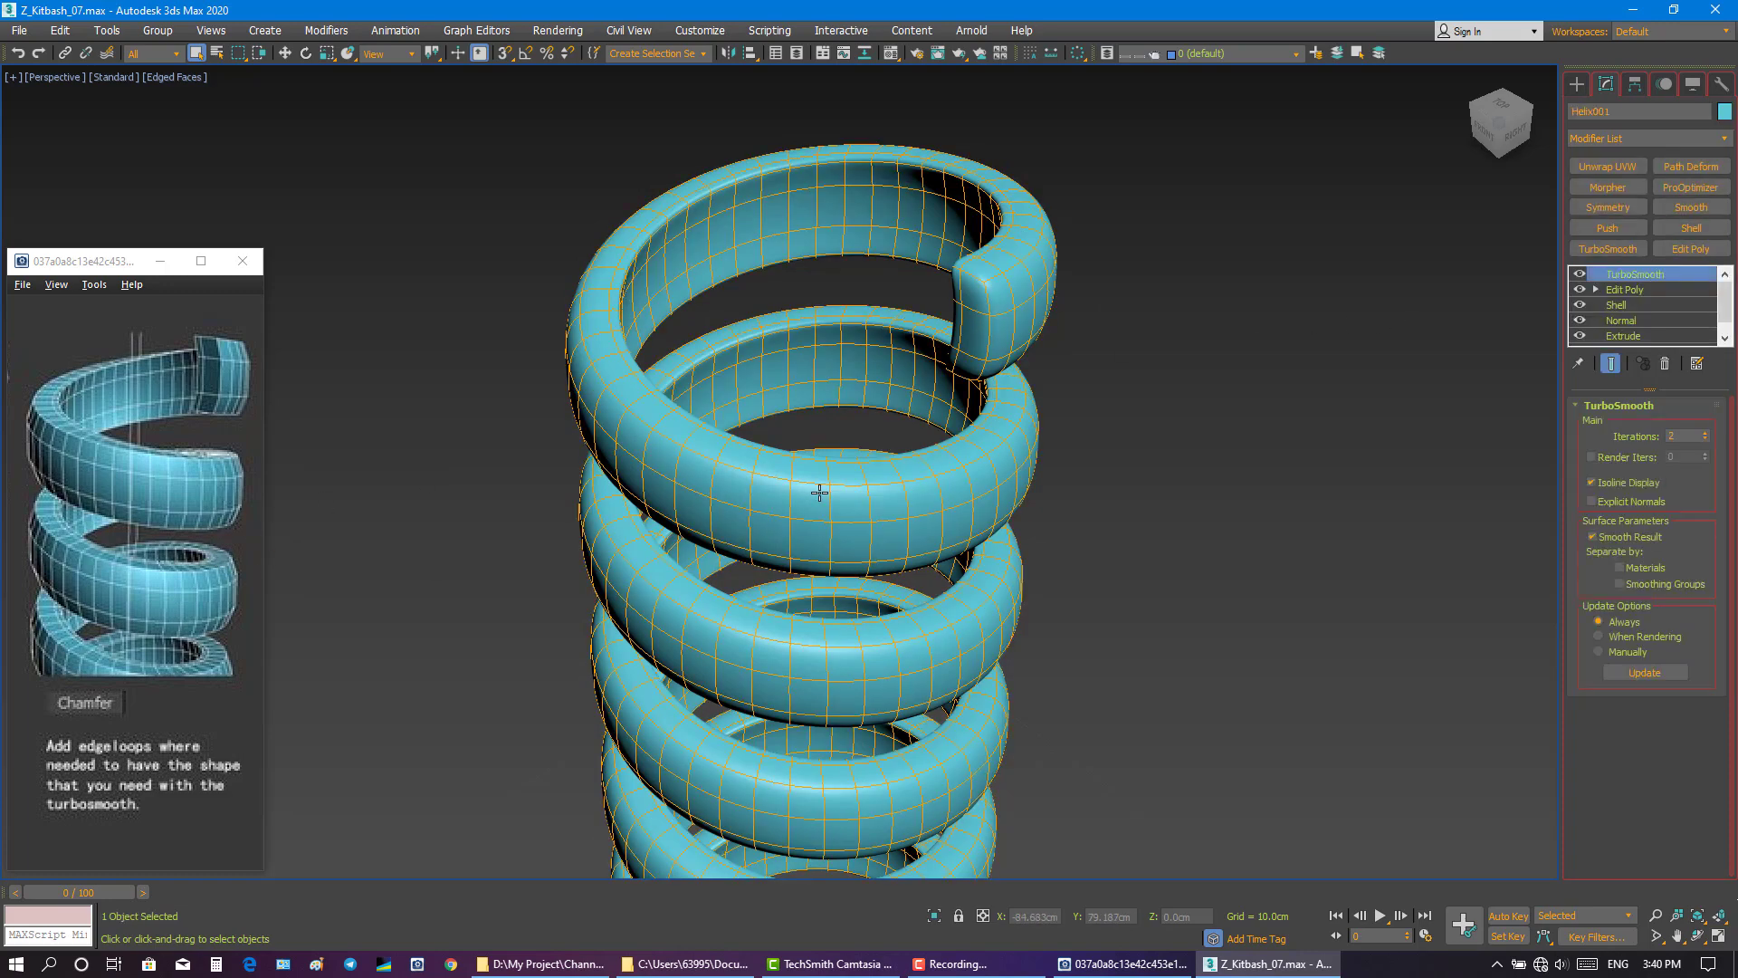
pyautogui.click(1581, 273)
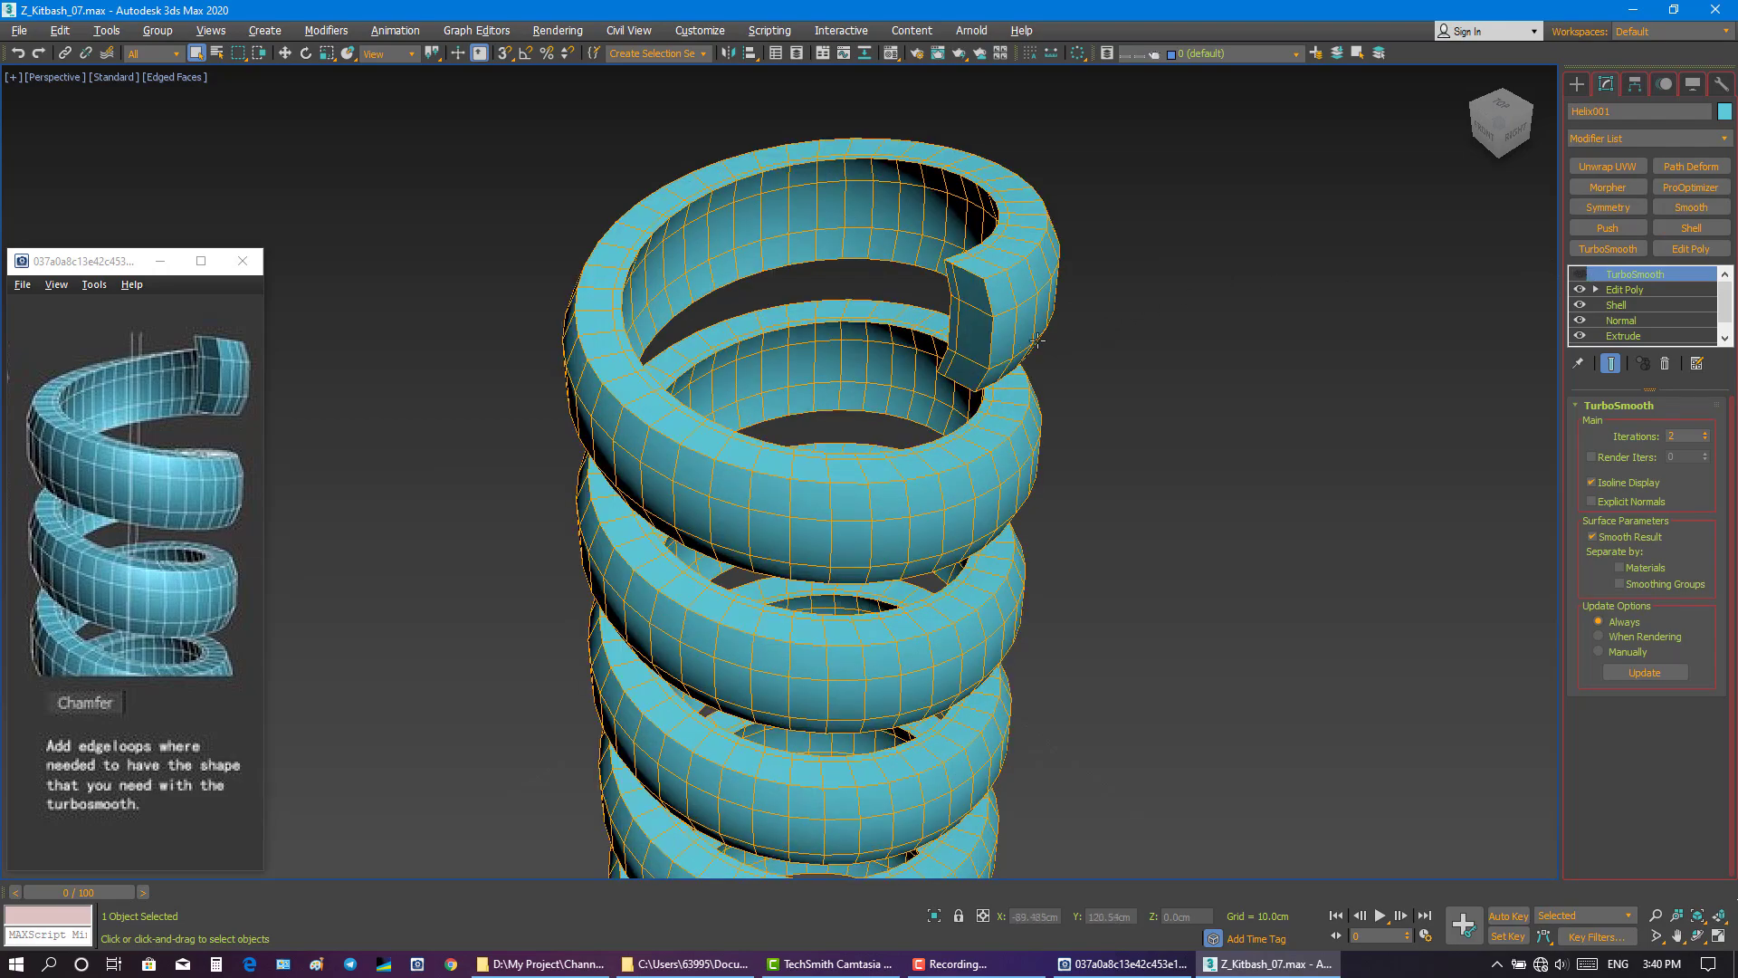
pyautogui.keyDown('alt'); pyautogui.moveTo(1038, 340); pyautogui.dragTo(1010, 326, button='middle'); pyautogui.keyUp('alt')
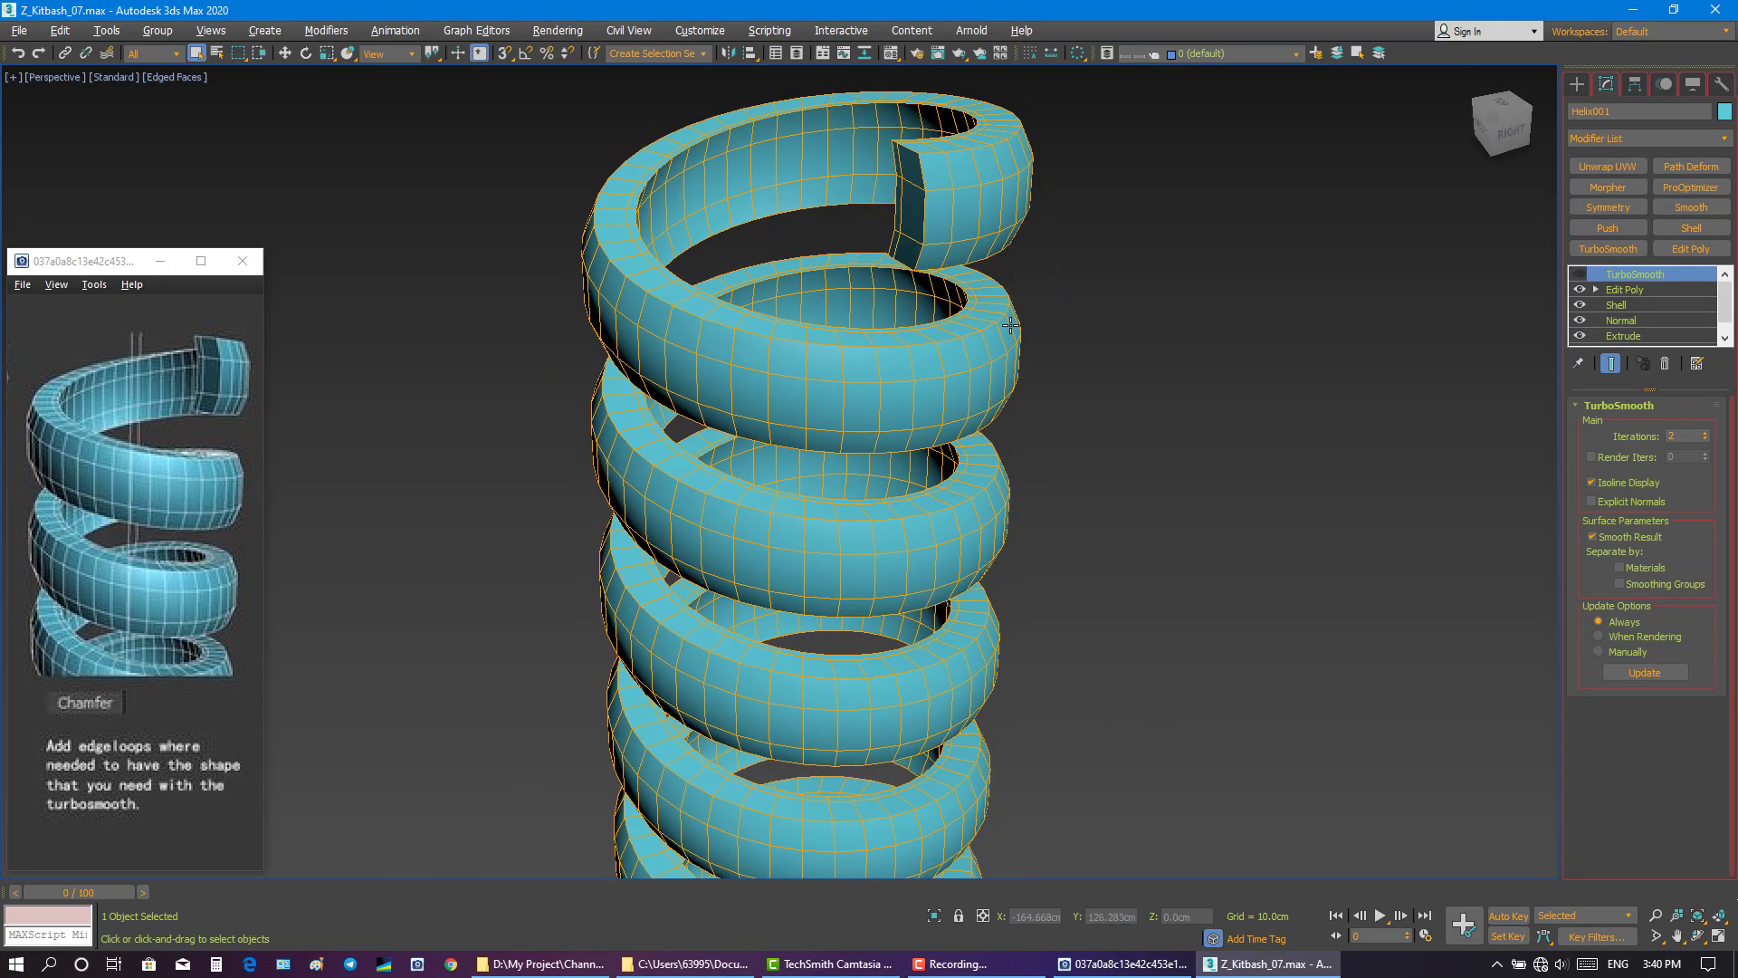
pyautogui.click(1431, 306)
pyautogui.press('z')
pyautogui.press('F4')
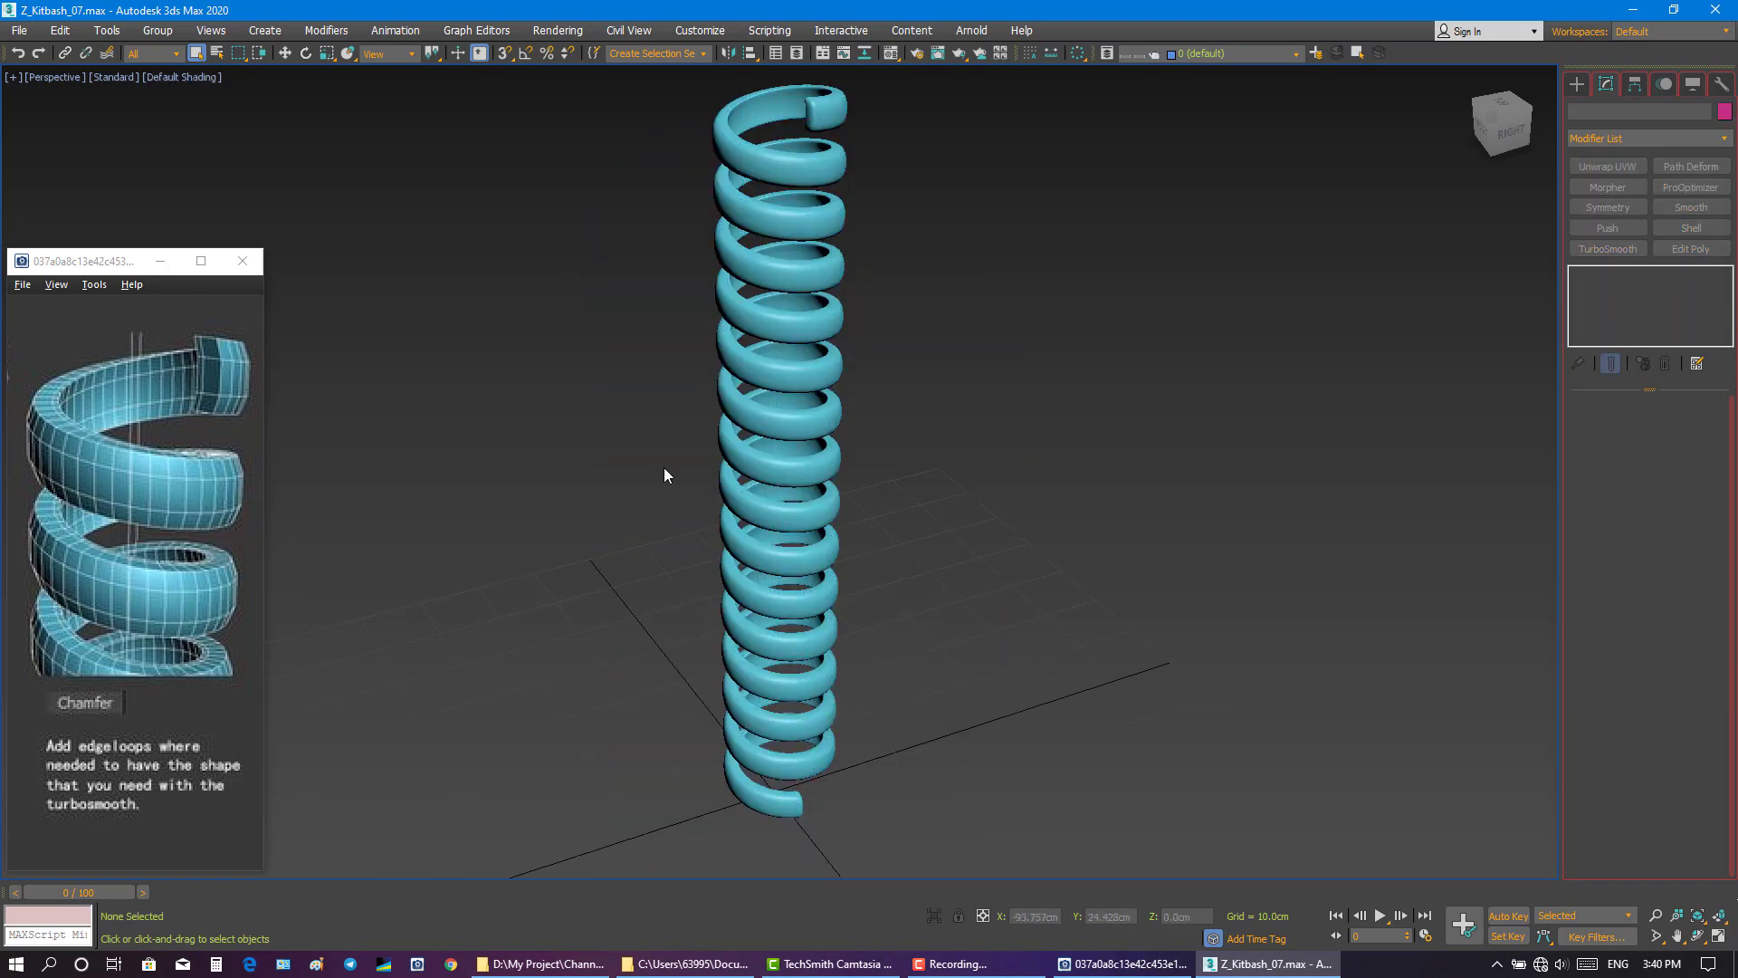
# - Check the smoothed-spring reference image, close it, and show the wireframe edges again
pyautogui.click(168, 644)
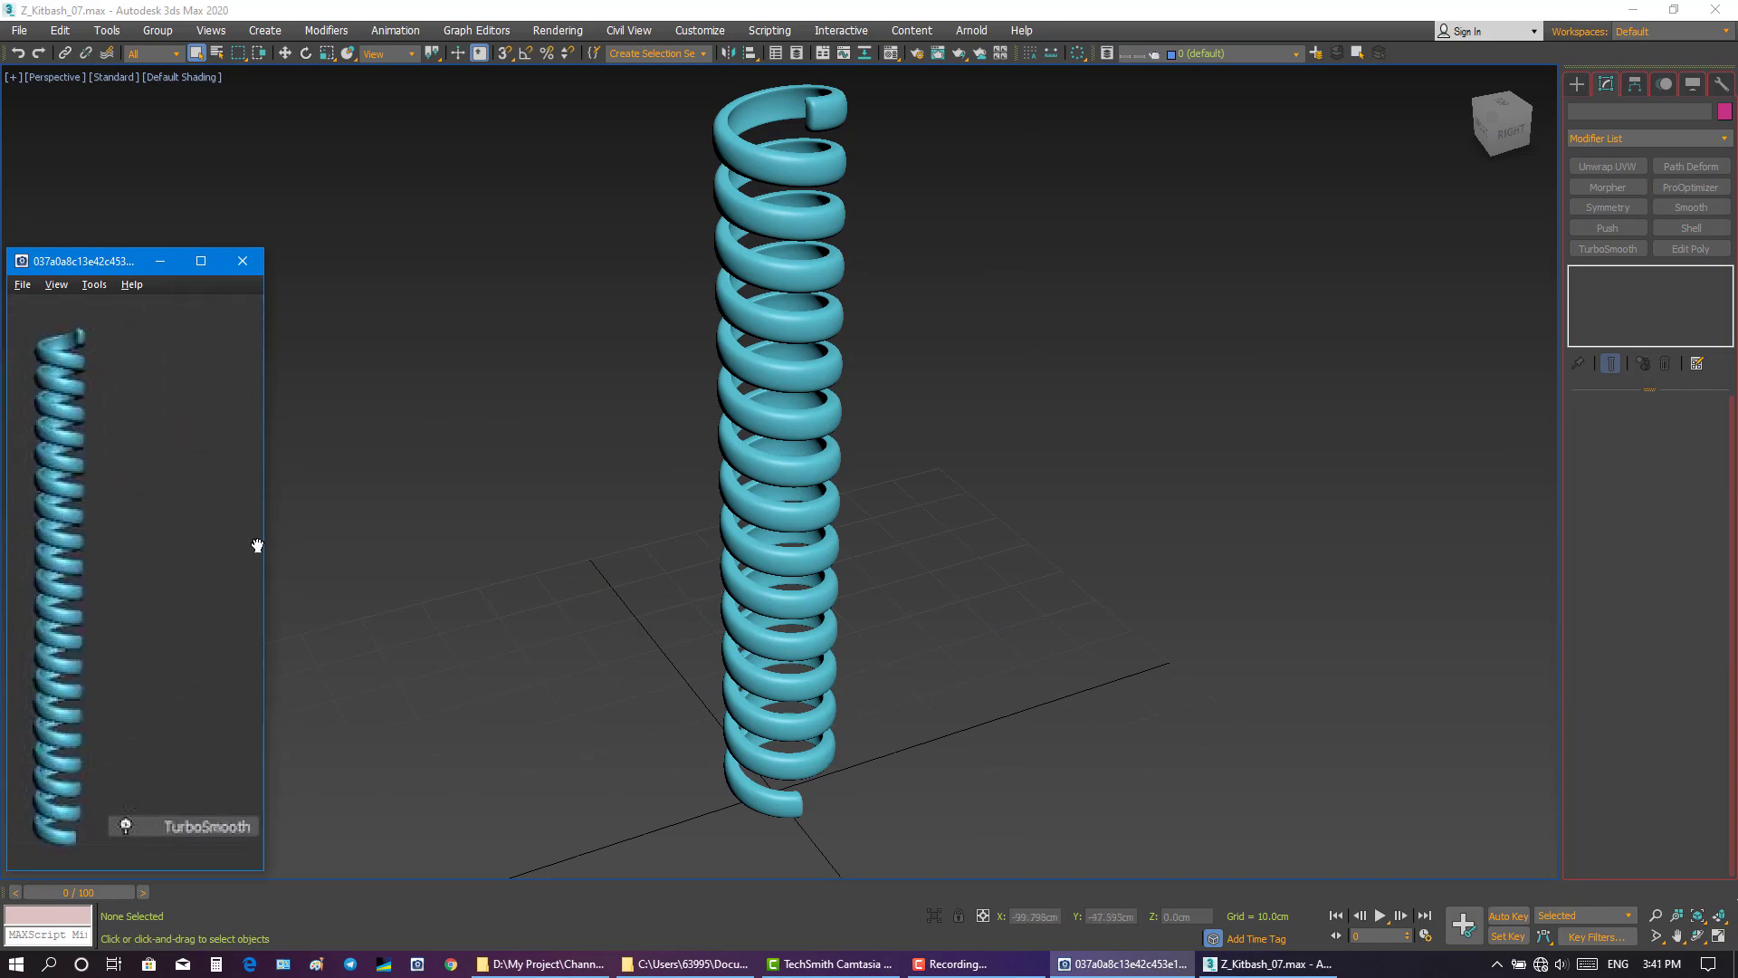
pyautogui.moveTo(720, 449)
pyautogui.keyDown('alt'); pyautogui.mouseDown(button='middle')
pyautogui.moveTo(889, 398)
pyautogui.moveTo(645, 345)
pyautogui.moveTo(613, 401)
pyautogui.moveTo(782, 437)
pyautogui.moveTo(946, 408)
pyautogui.moveTo(845, 434)
pyautogui.moveTo(787, 425)
pyautogui.mouseUp(button='middle'); pyautogui.keyUp('alt')
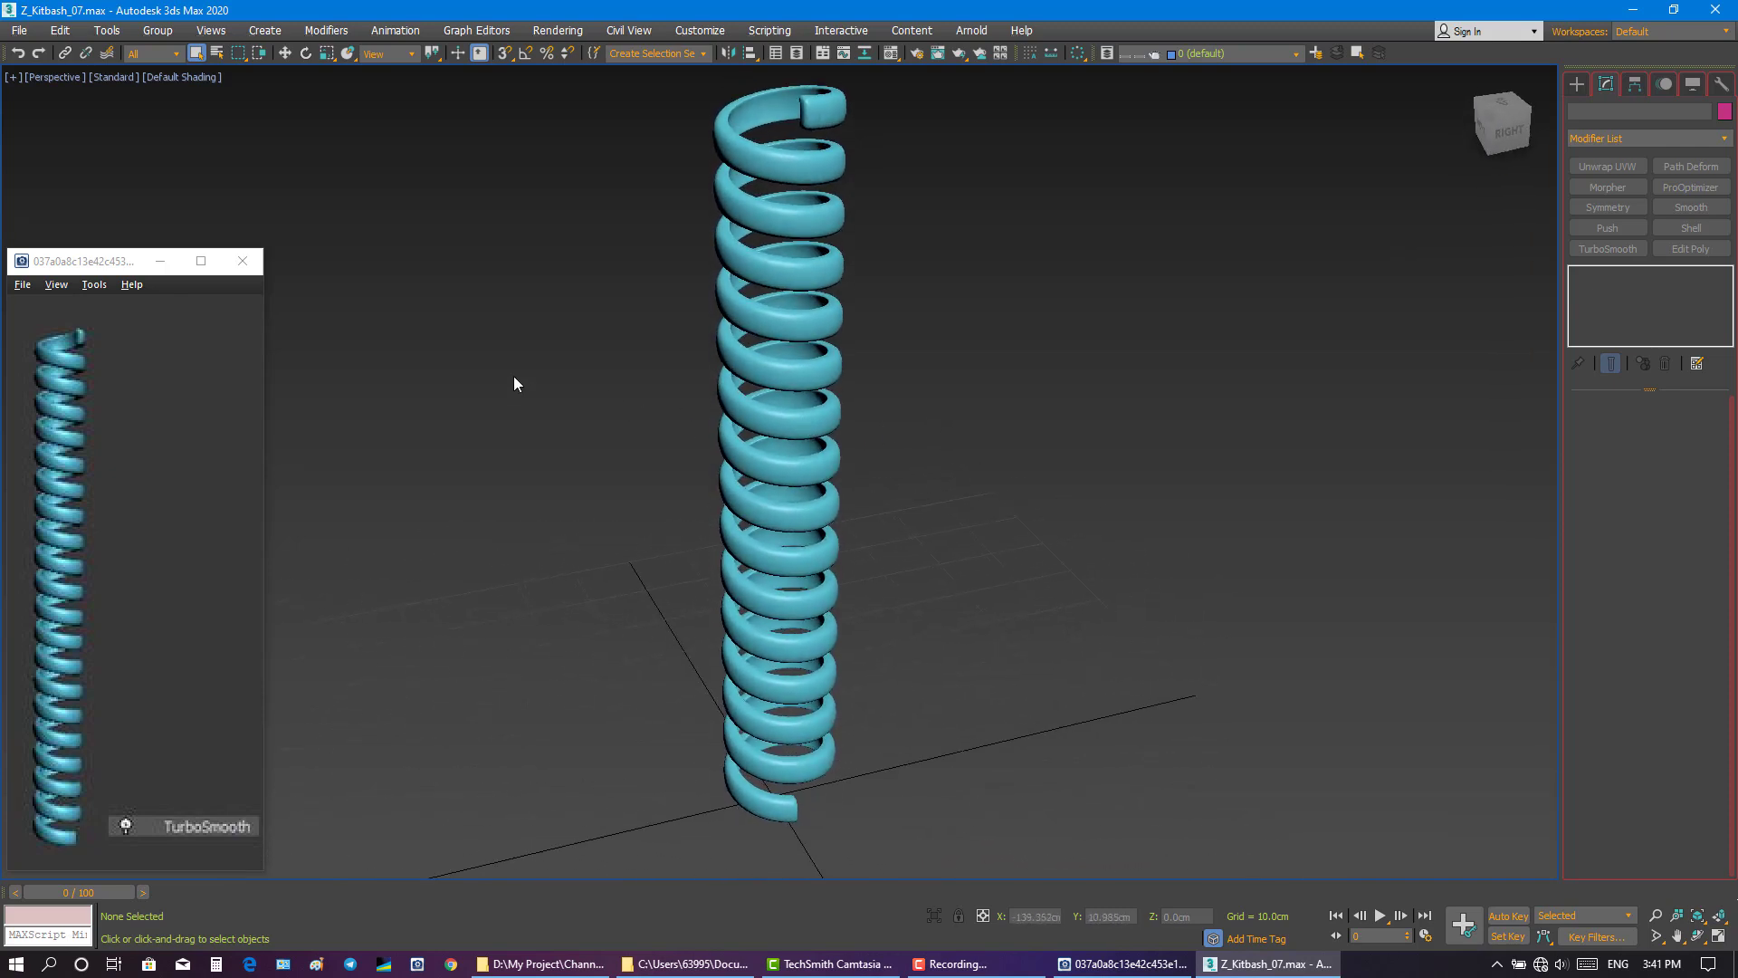
pyautogui.click(242, 261)
pyautogui.click(824, 362)
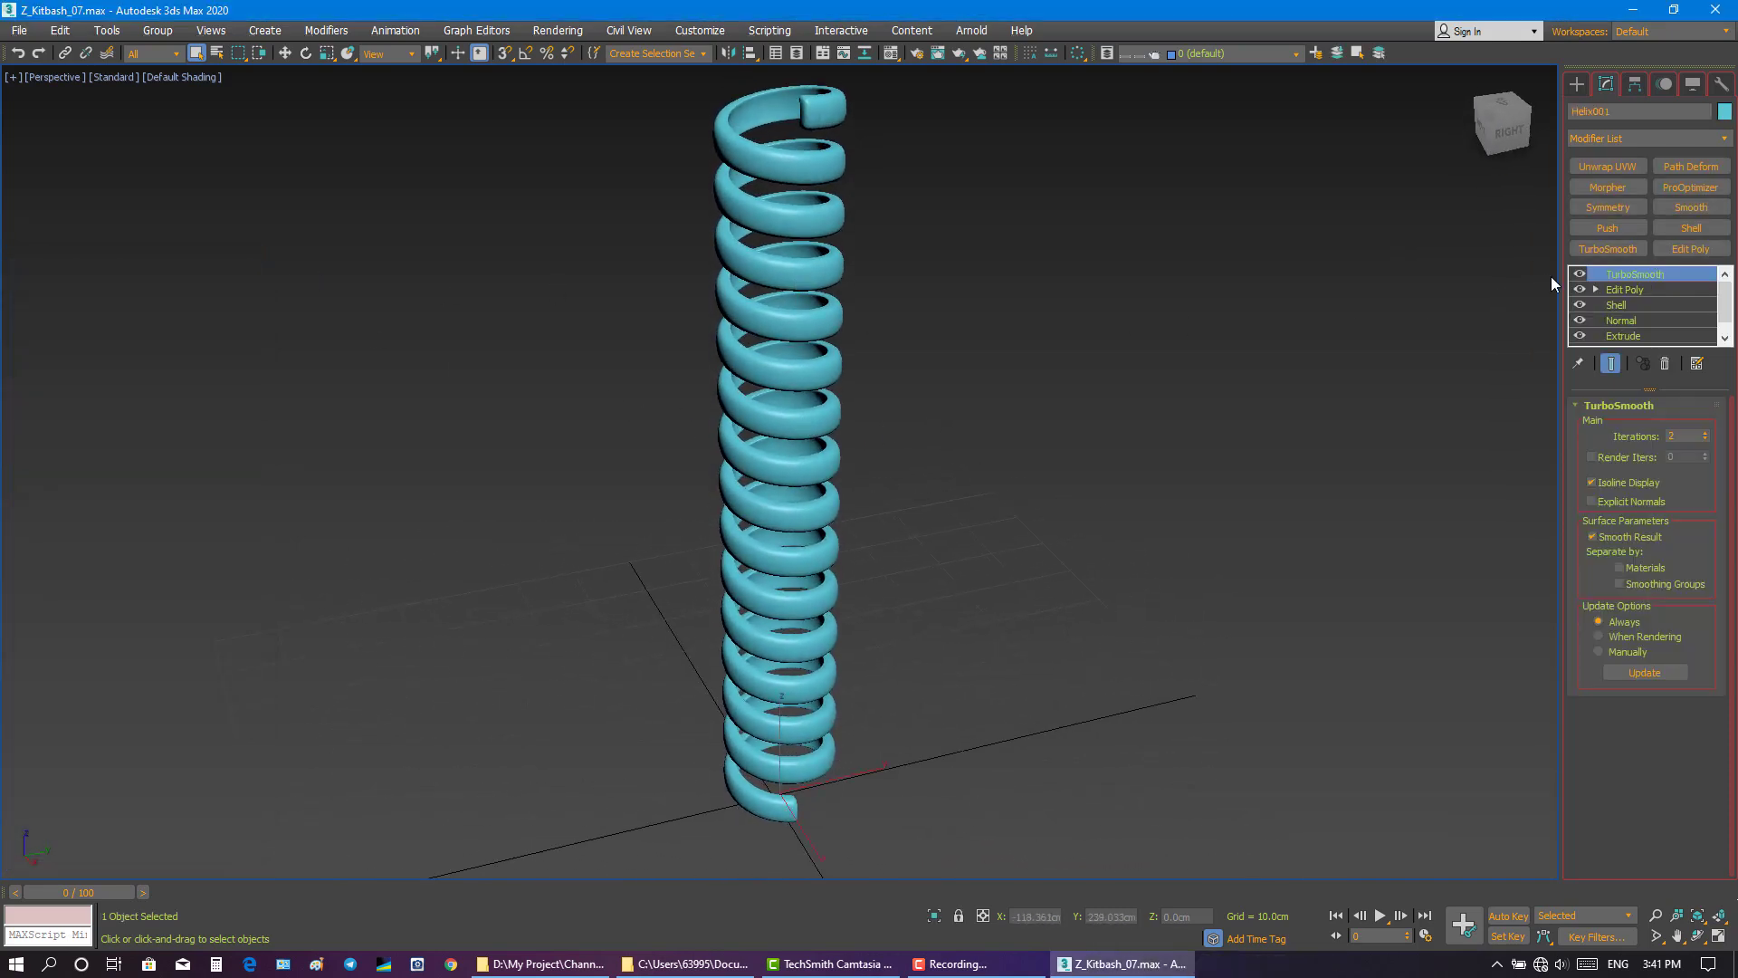
pyautogui.click(1300, 318)
pyautogui.press('F4')
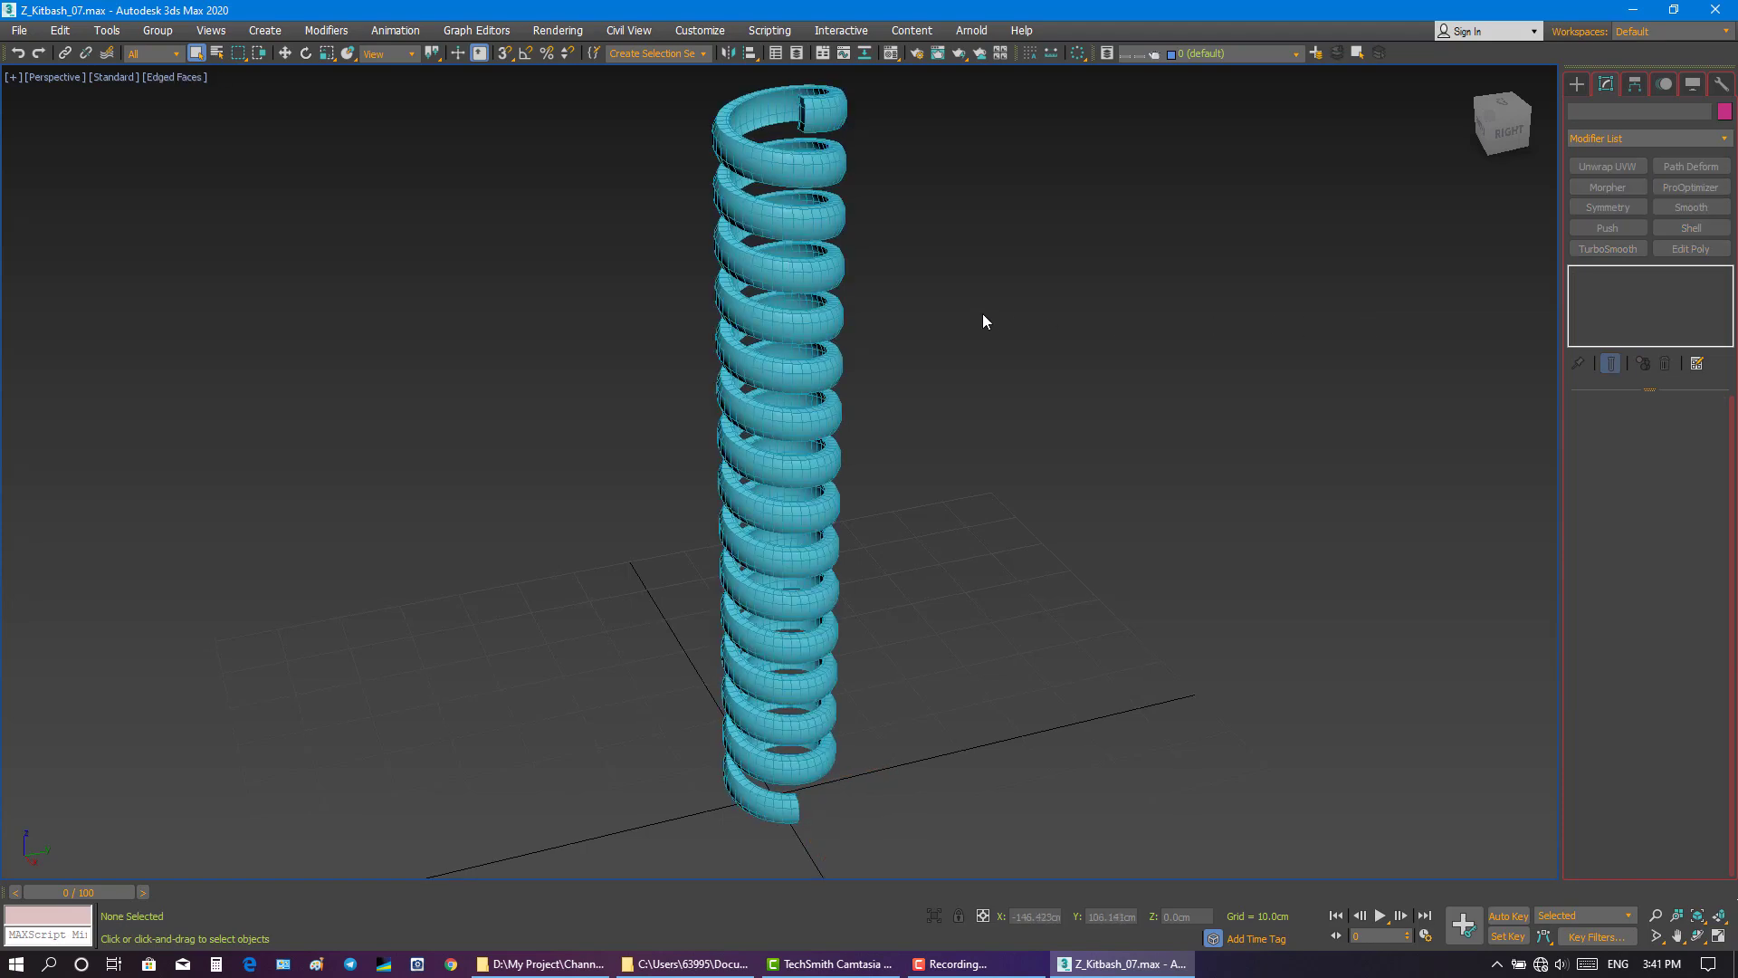